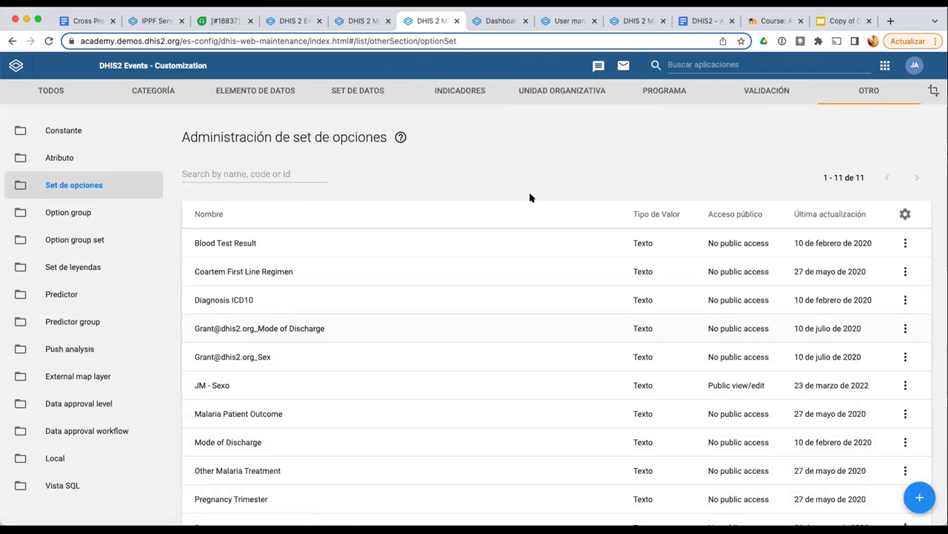
# Open the Tablero app and sign in again with the saved credentials
pyautogui.click(843, 69)
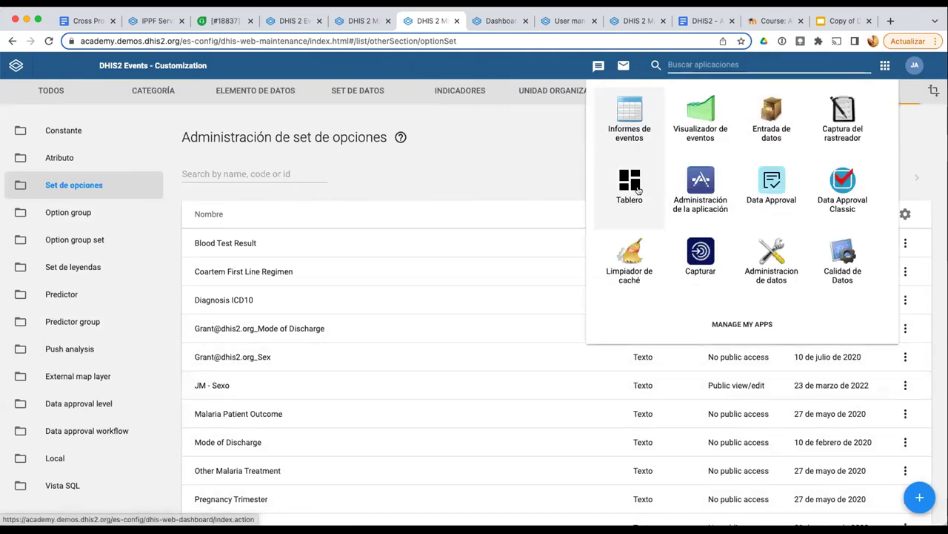
pyautogui.click(640, 187)
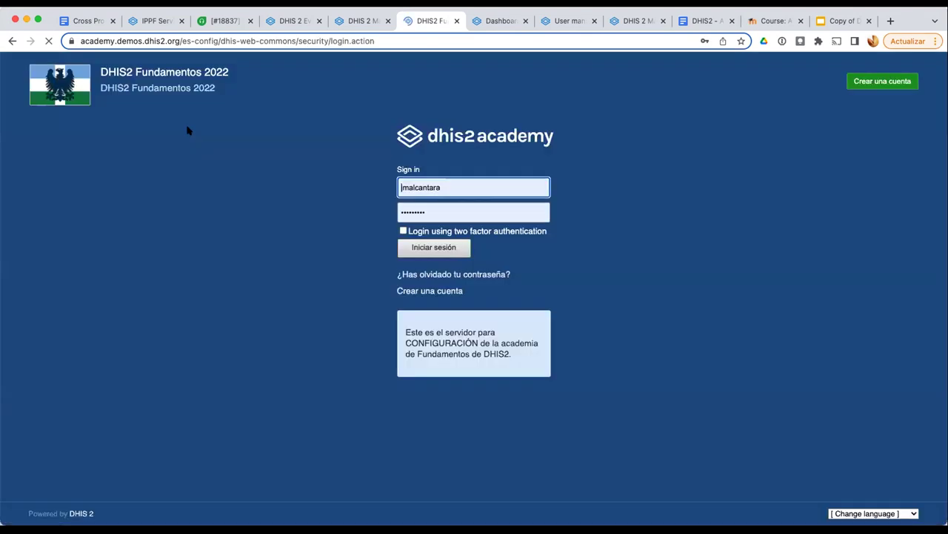
pyautogui.click(438, 246)
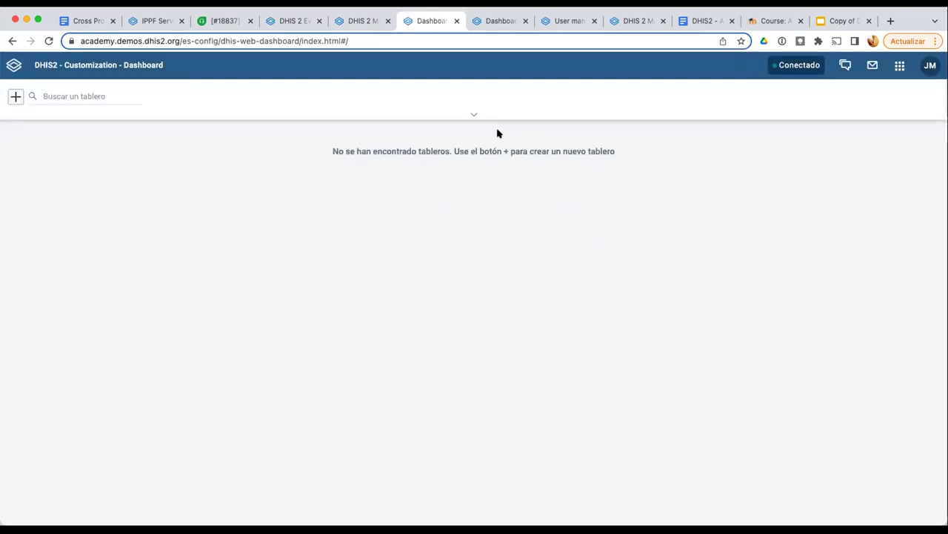
# Switch to the DHIS2 maintenance app and open the Set de opciones list in the Otro section
pyautogui.click(900, 67)
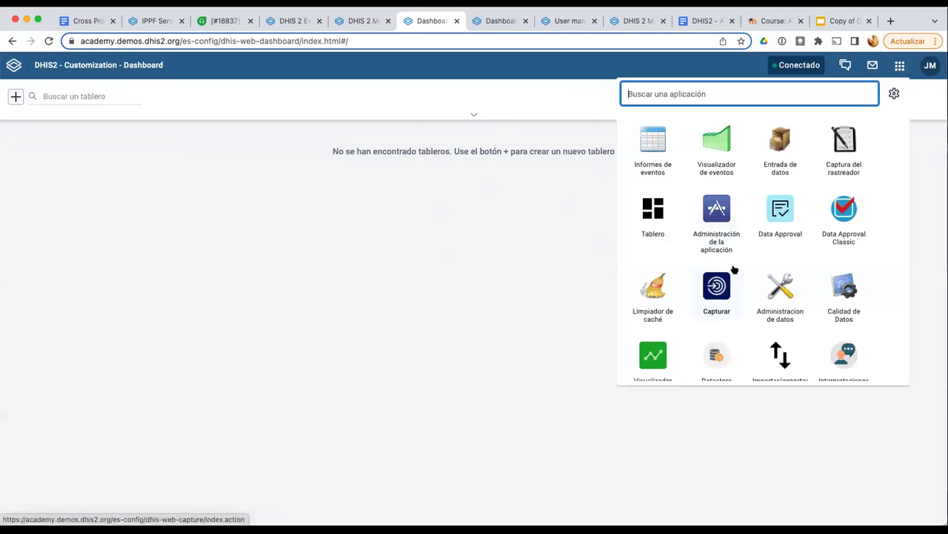
pyautogui.scroll(-3, 734, 269)
pyautogui.click(654, 330)
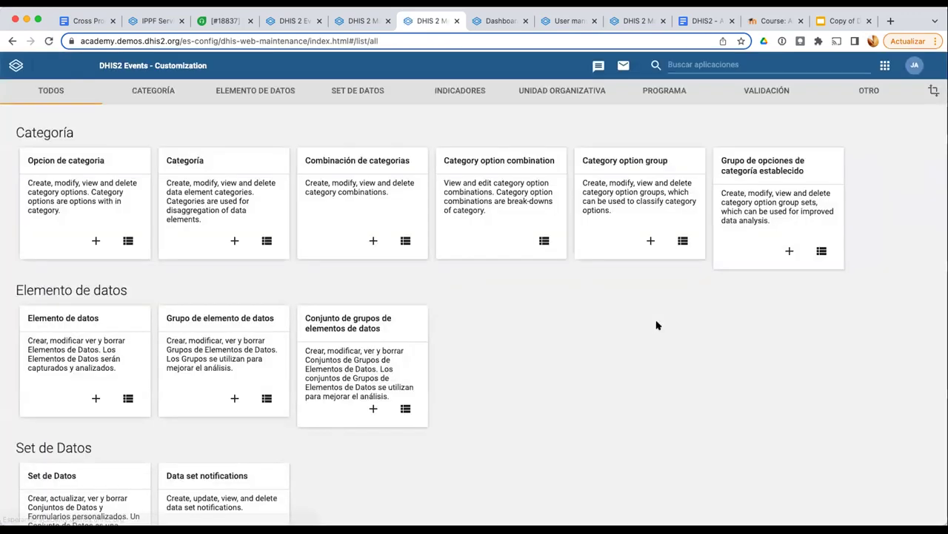
pyautogui.click(866, 92)
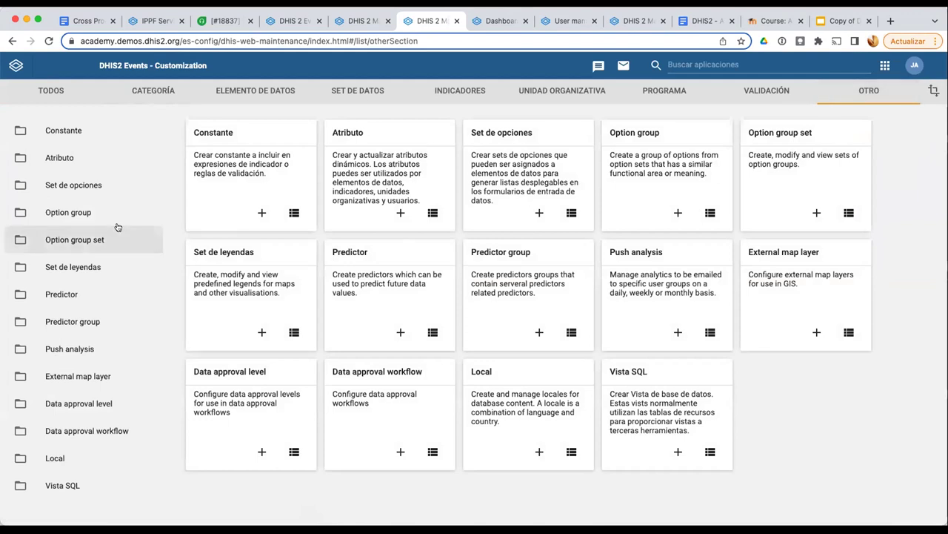
pyautogui.click(82, 187)
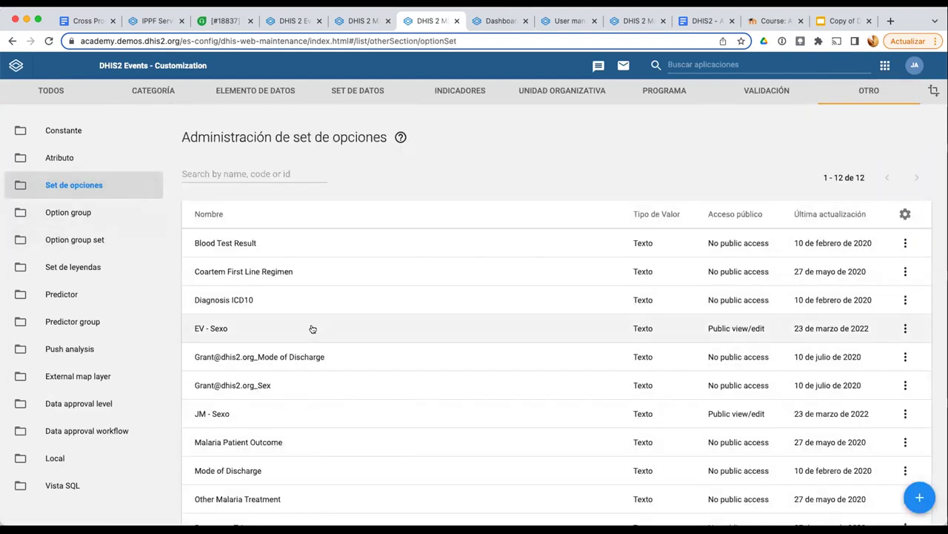
# Delete the option set "JM - Sexo" from the list
pyautogui.scroll(-2, 362, 365)
pyautogui.scroll(-2, 361, 365)
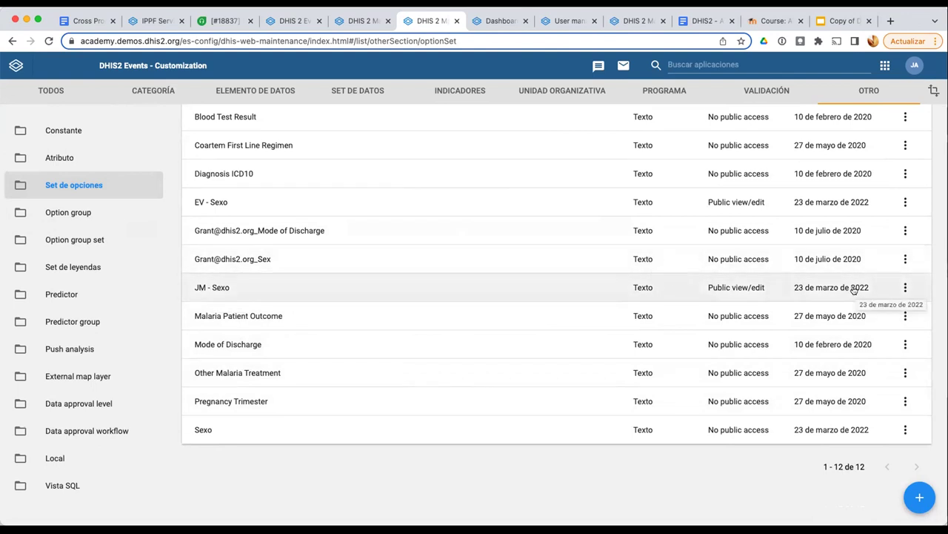
pyautogui.click(904, 287)
pyautogui.click(811, 343)
pyautogui.click(553, 509)
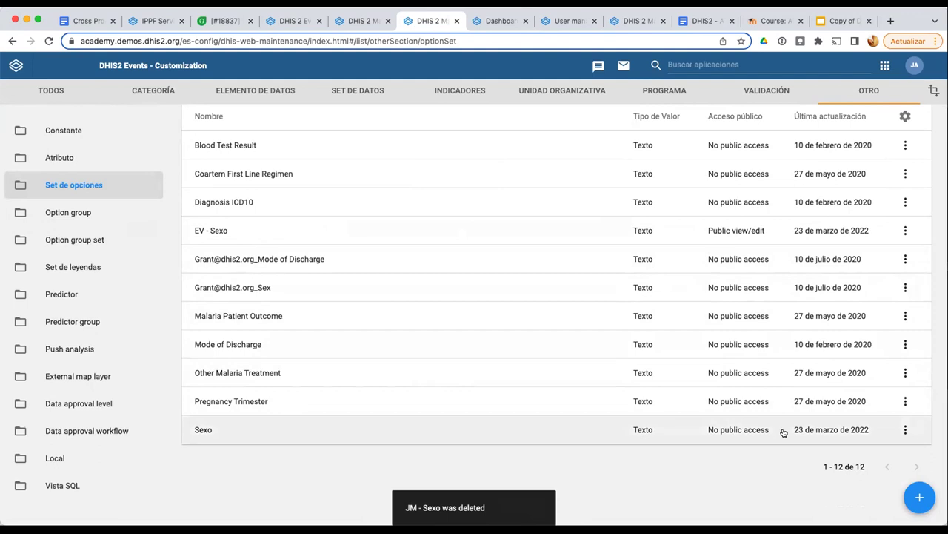
# Create and save an option set named "JM - Números del 1 al 10" with the value type Entero positivo
pyautogui.click(920, 495)
pyautogui.click(144, 258)
pyautogui.write('J')
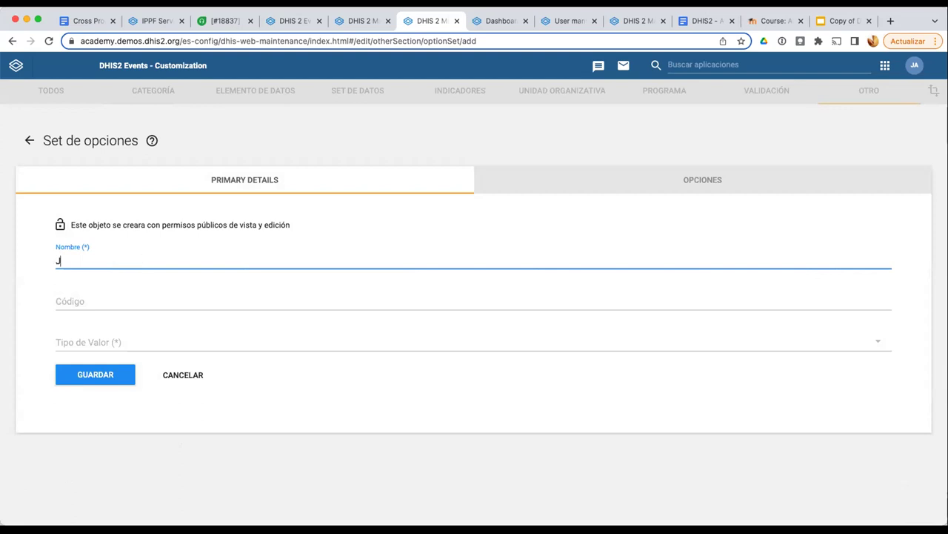
pyautogui.write('M -')
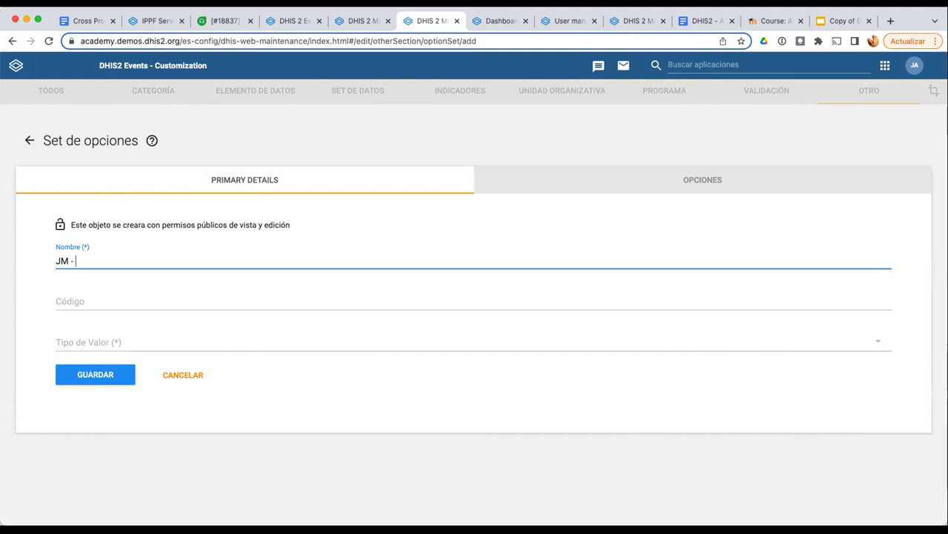
pyautogui.write('Números del 1 al 10')
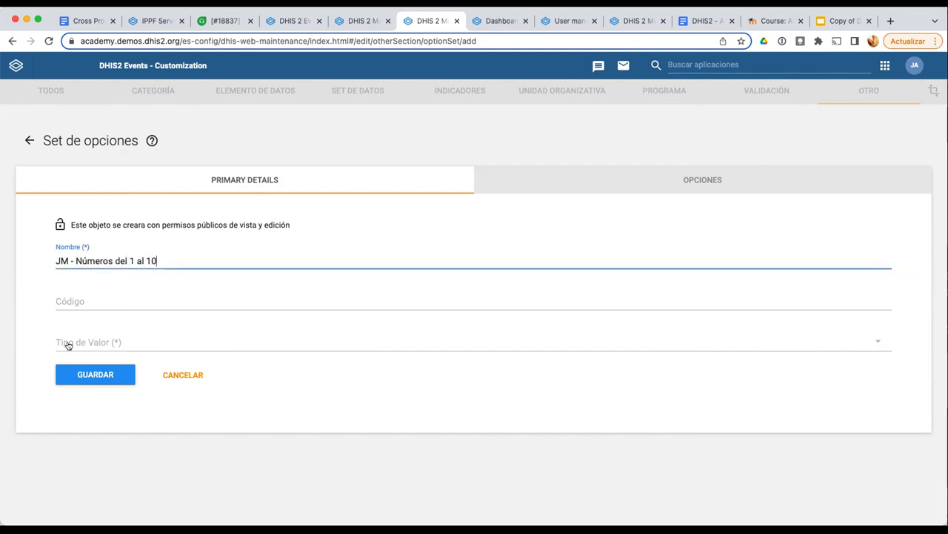
pyautogui.click(68, 344)
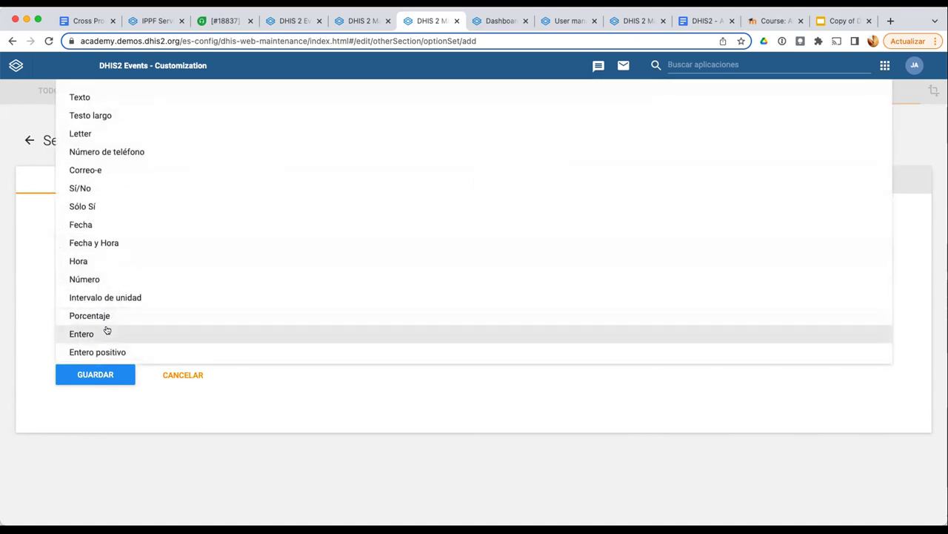
pyautogui.click(104, 351)
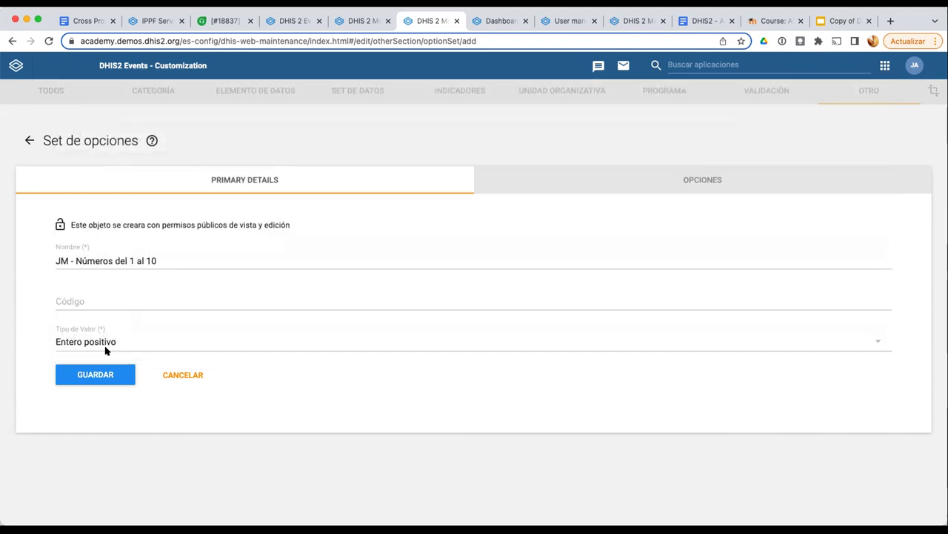
pyautogui.click(90, 374)
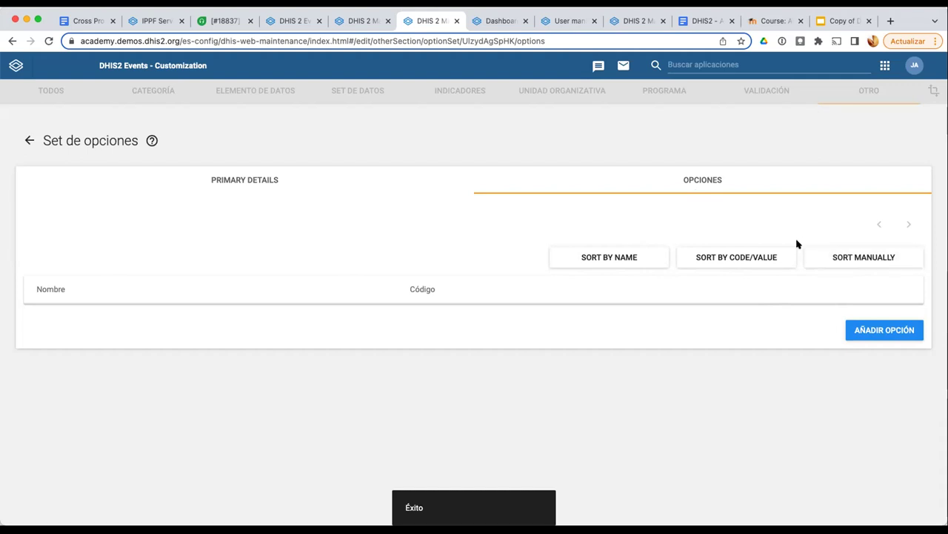
# Add an option with name 1 and code 1 to the new option set and save it
pyautogui.click(868, 335)
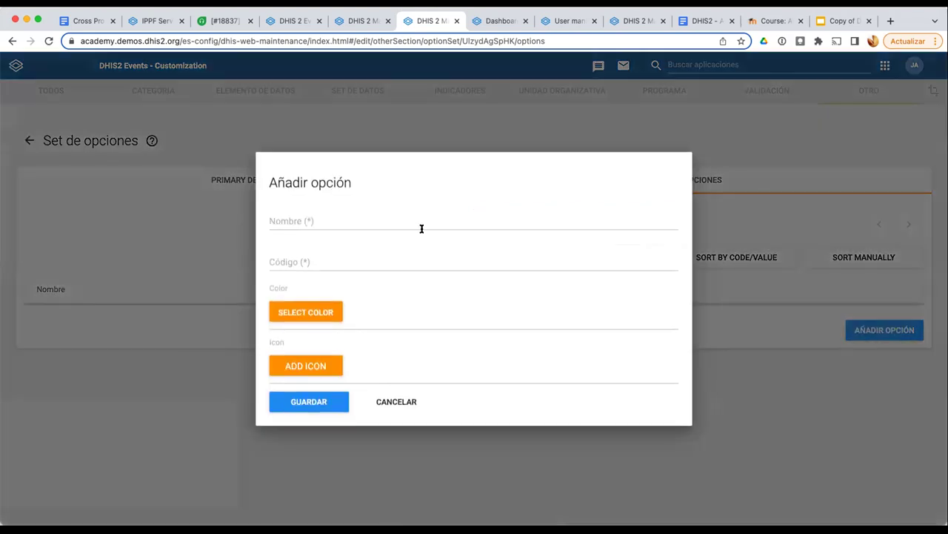
pyautogui.click(412, 215)
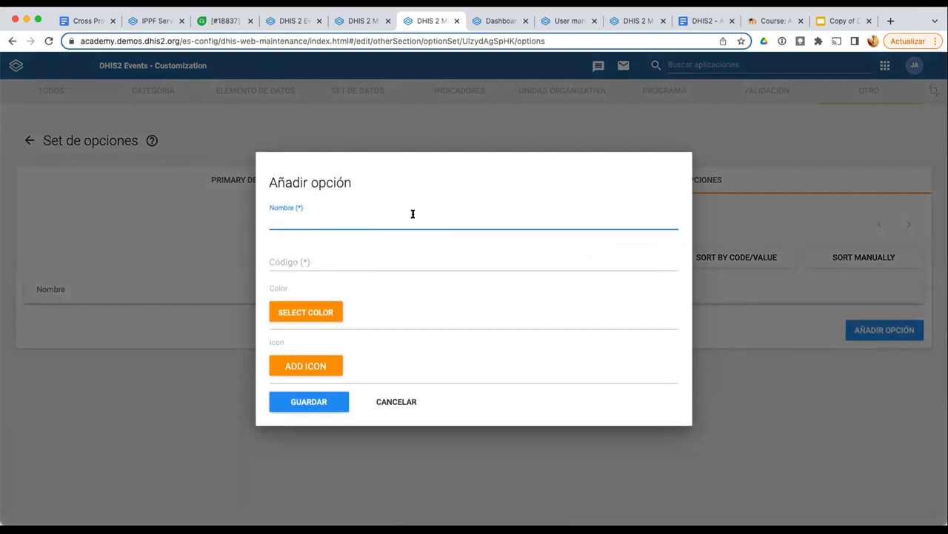
pyautogui.click(372, 258)
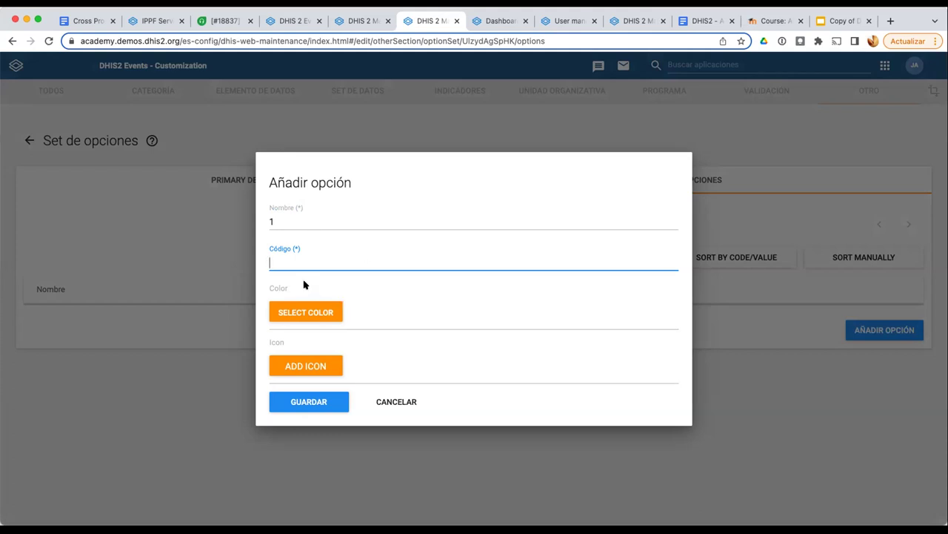
pyautogui.write('1')
pyautogui.click(314, 401)
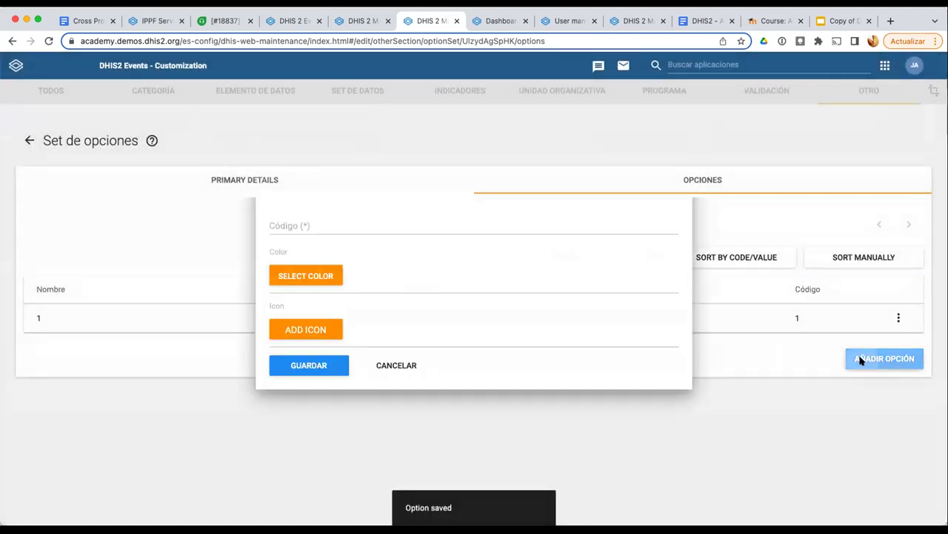
# Add and save an option with name 2 and code 2
pyautogui.click(862, 360)
pyautogui.click(374, 209)
pyautogui.write('2')
pyautogui.click(346, 260)
pyautogui.write('2')
pyautogui.click(309, 401)
# Add and save an option with name 3 and code 3
pyautogui.click(853, 387)
pyautogui.click(433, 225)
pyautogui.write('3')
pyautogui.click(375, 253)
pyautogui.write('3')
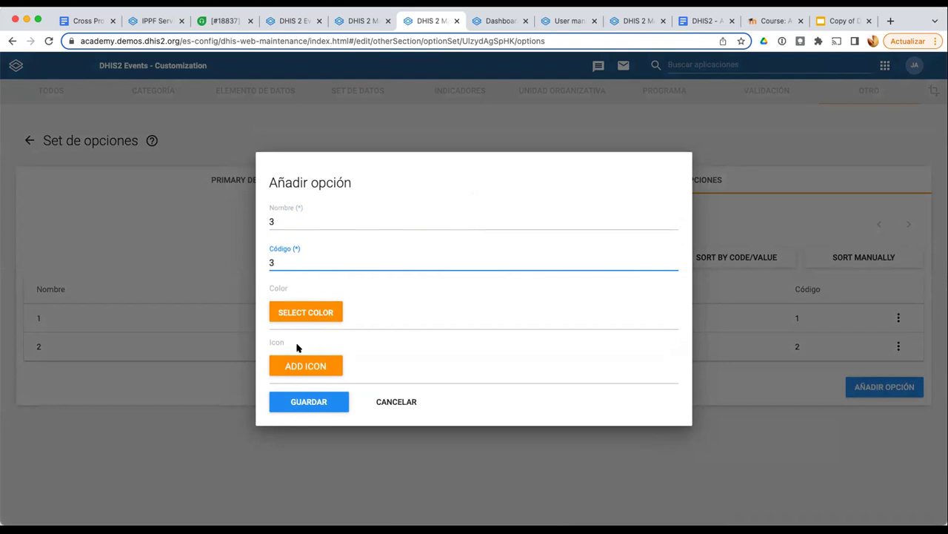
pyautogui.click(309, 402)
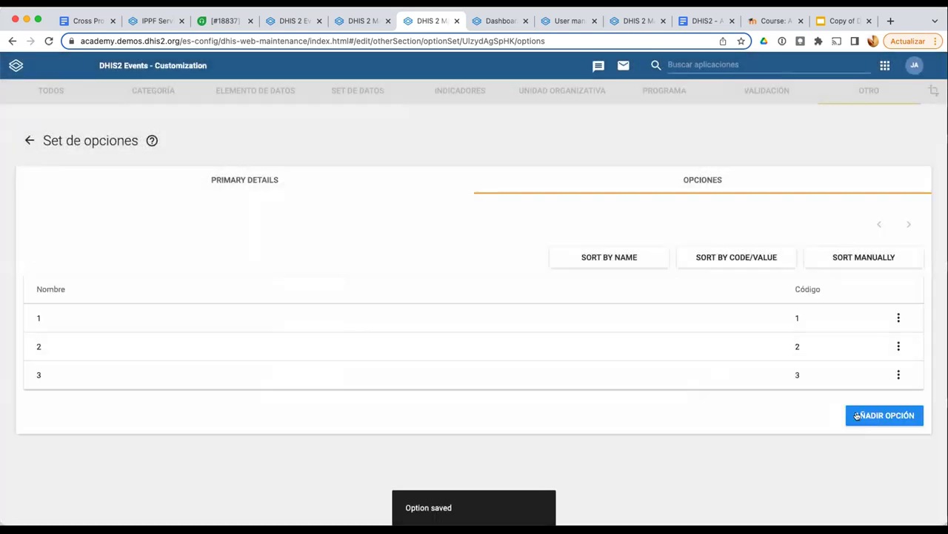
# Add and save an option with name 4 and code 4
pyautogui.click(859, 416)
pyautogui.click(434, 213)
pyautogui.press('Tab')
pyautogui.write('4')
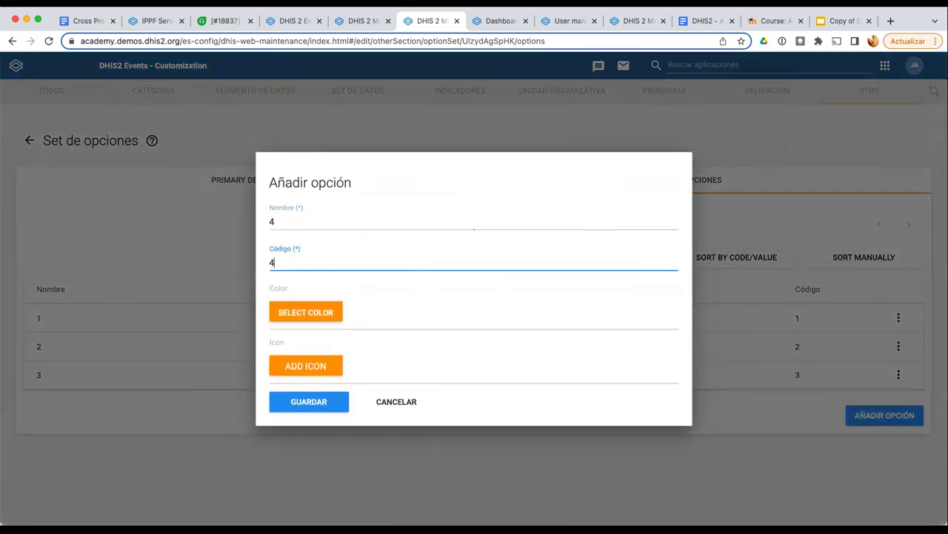
pyautogui.click(319, 402)
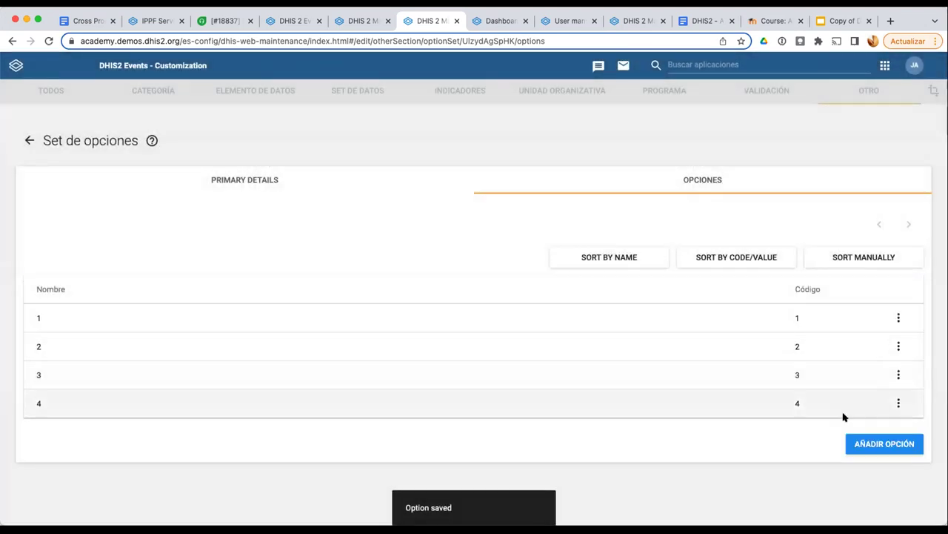
# Add and save an option with name 5 and code 5
pyautogui.click(859, 443)
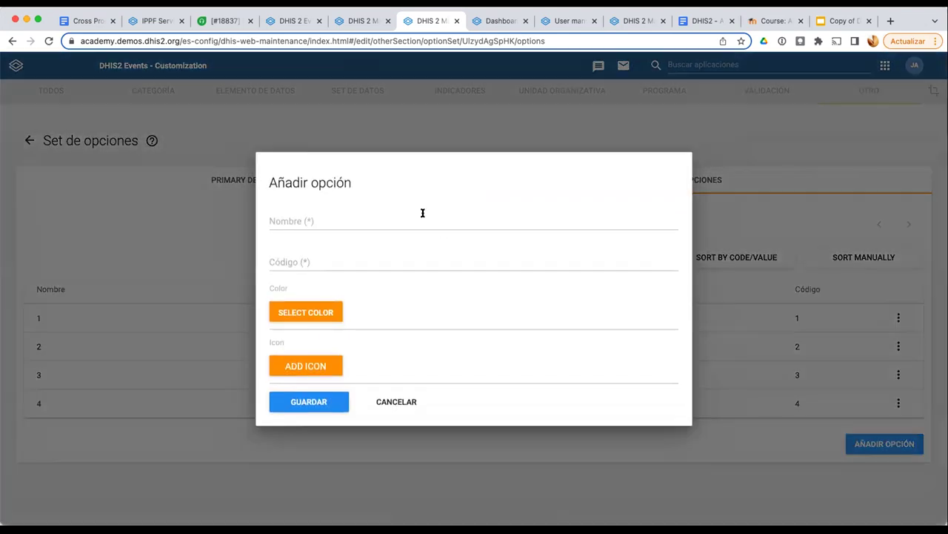
pyautogui.click(423, 214)
pyautogui.write('5')
pyautogui.click(377, 258)
pyautogui.write('5')
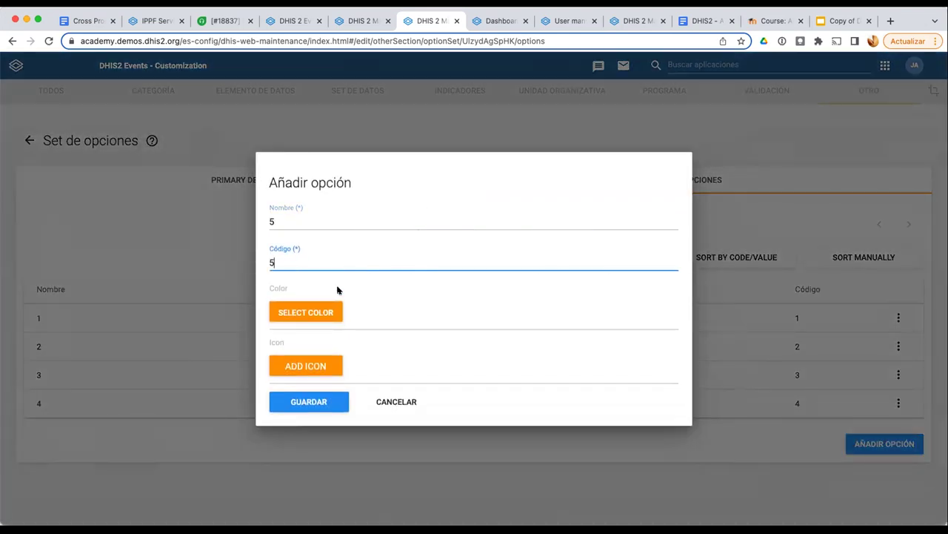
pyautogui.click(314, 399)
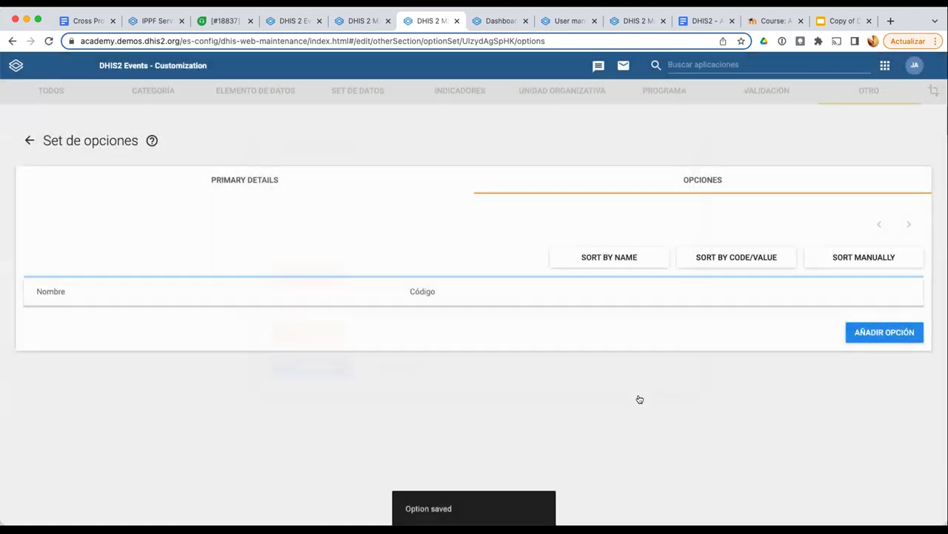
# Add and save an option with name 6 and code 6
pyautogui.click(883, 472)
pyautogui.click(508, 212)
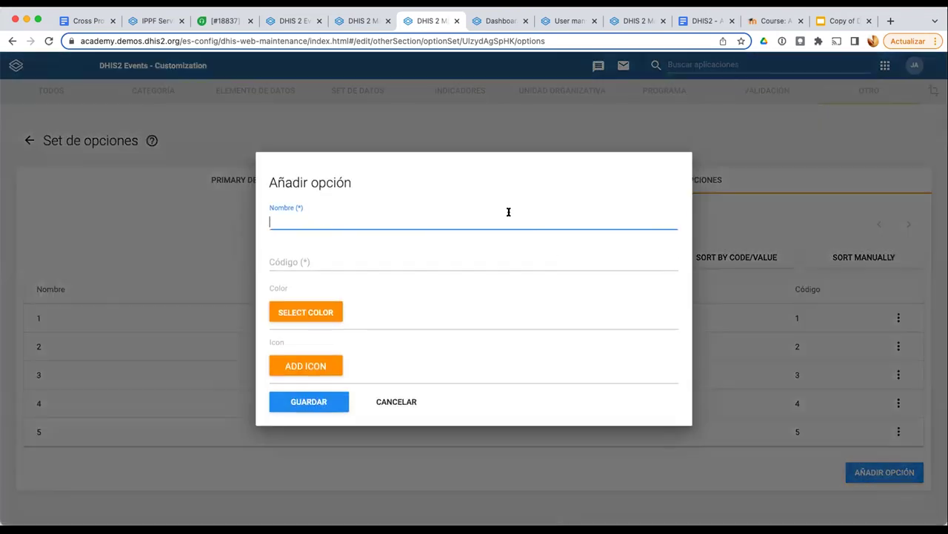
pyautogui.write('6')
pyautogui.click(467, 246)
pyautogui.write('7')
pyautogui.press('BackSpace')
pyautogui.write('6')
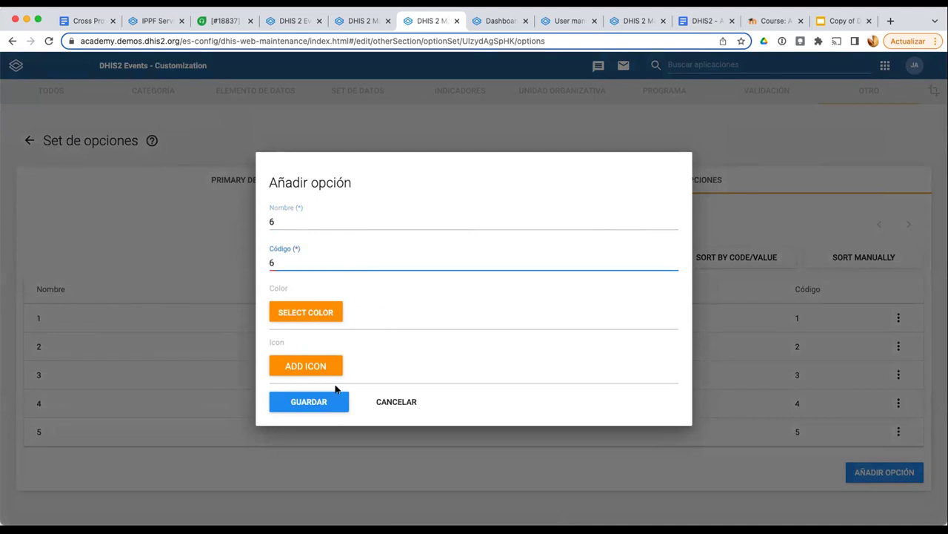
pyautogui.click(321, 407)
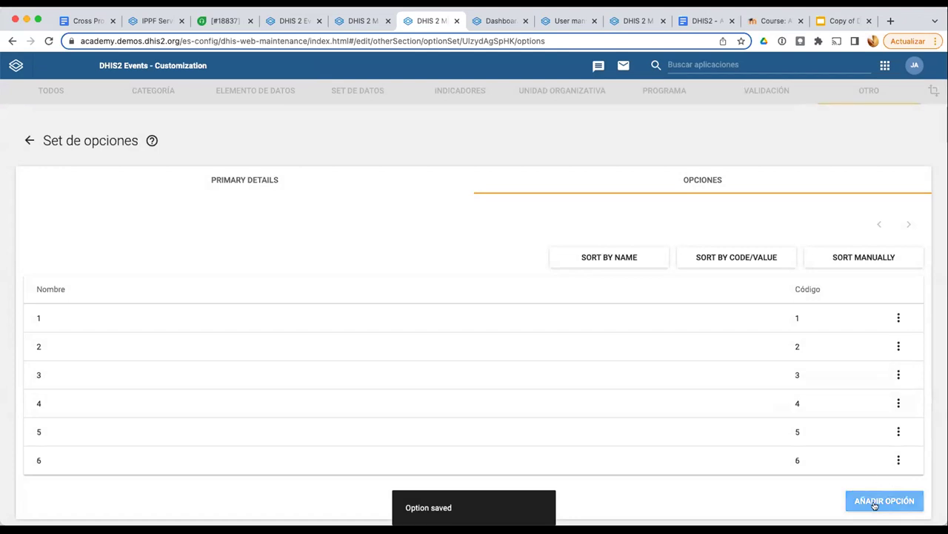
# Add and save an option named "Siete" with code 7
pyautogui.click(878, 498)
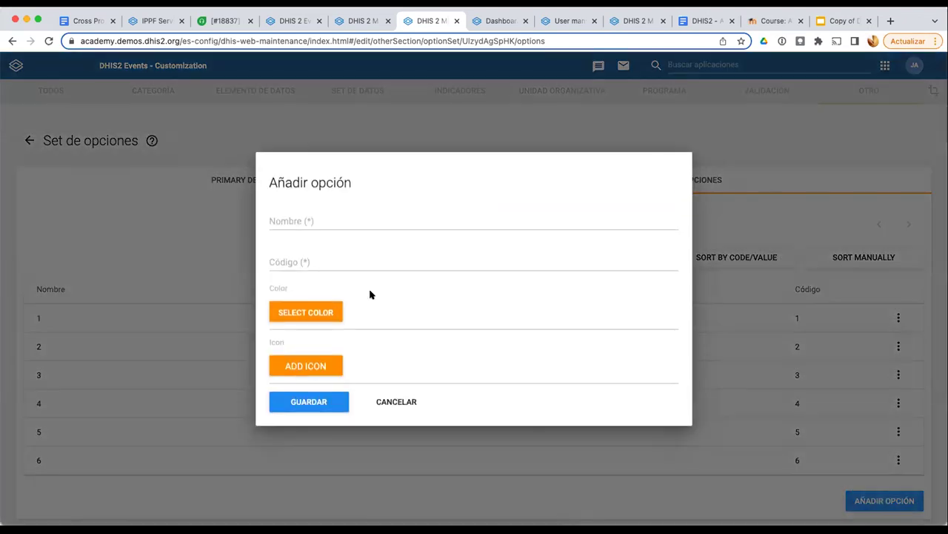
pyautogui.click(299, 223)
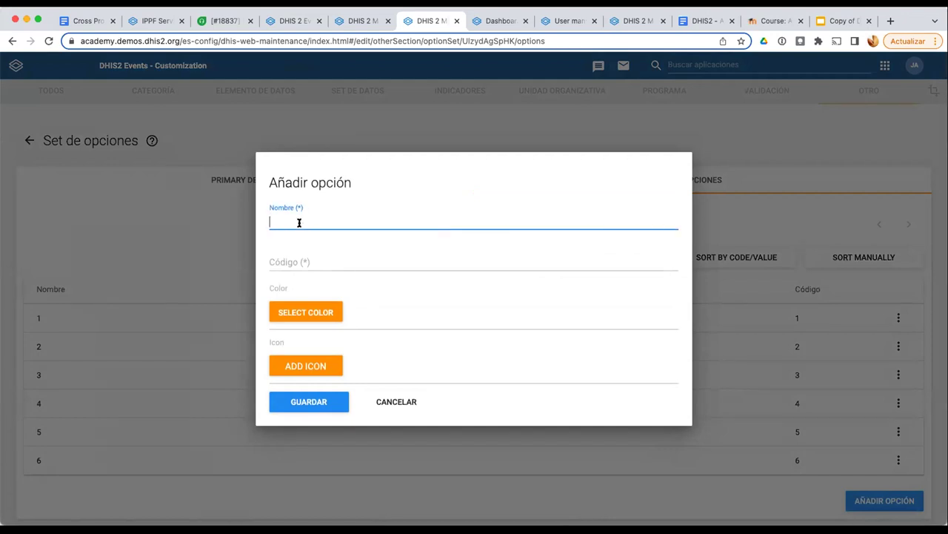
pyautogui.click(288, 252)
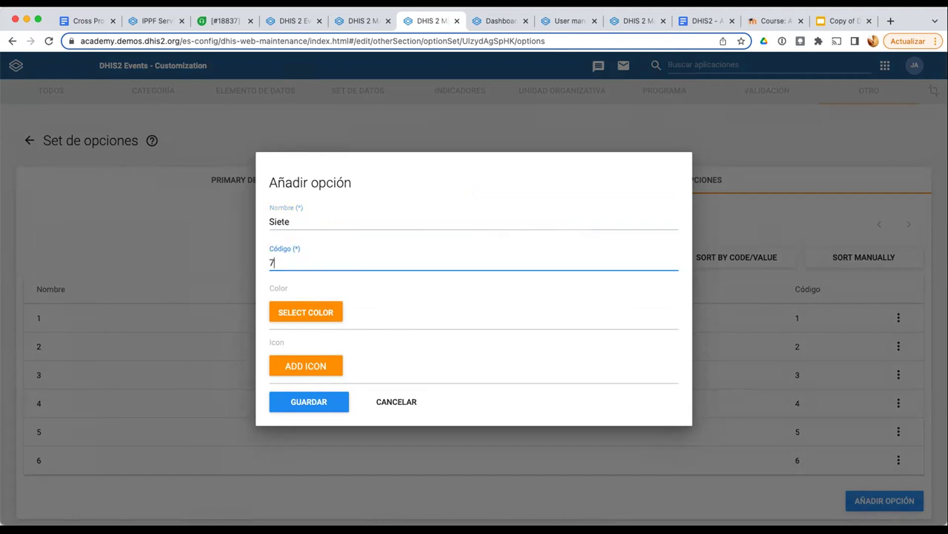
pyautogui.click(318, 402)
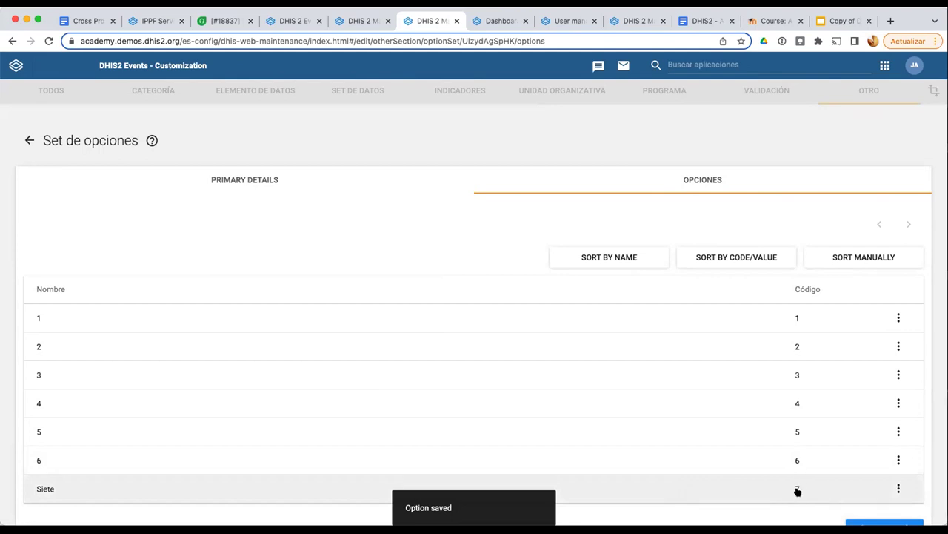
# Rename the "Siete" option as 7 and save it
pyautogui.click(899, 489)
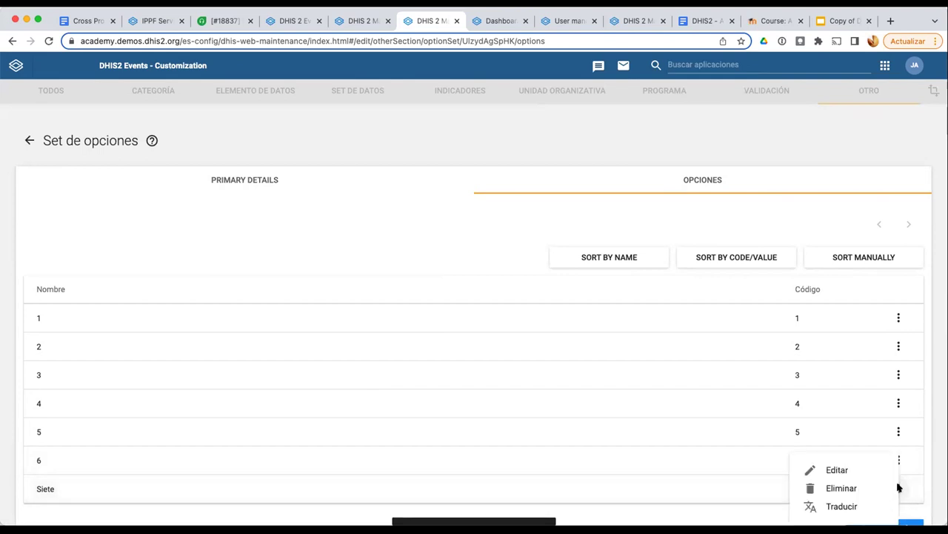
pyautogui.click(858, 472)
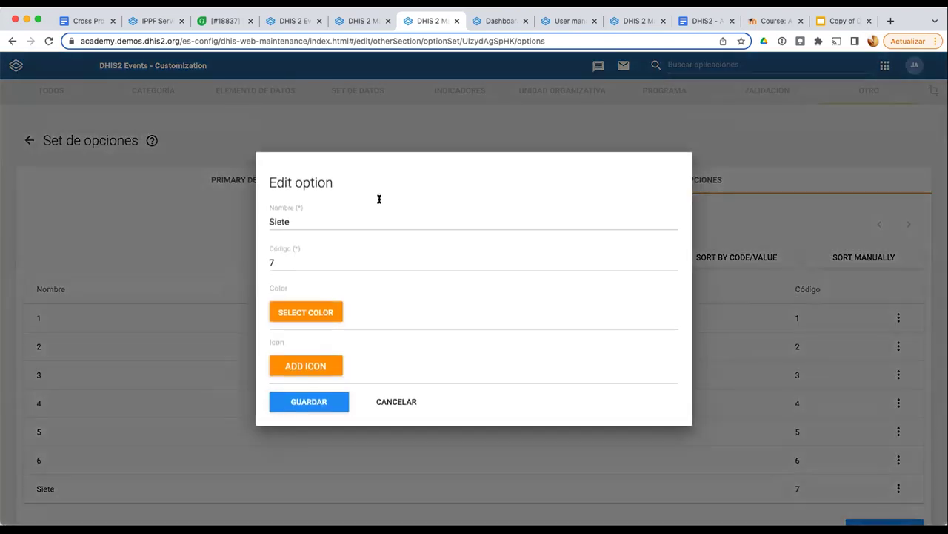
pyautogui.click(292, 221)
pyautogui.doubleClick(284, 220)
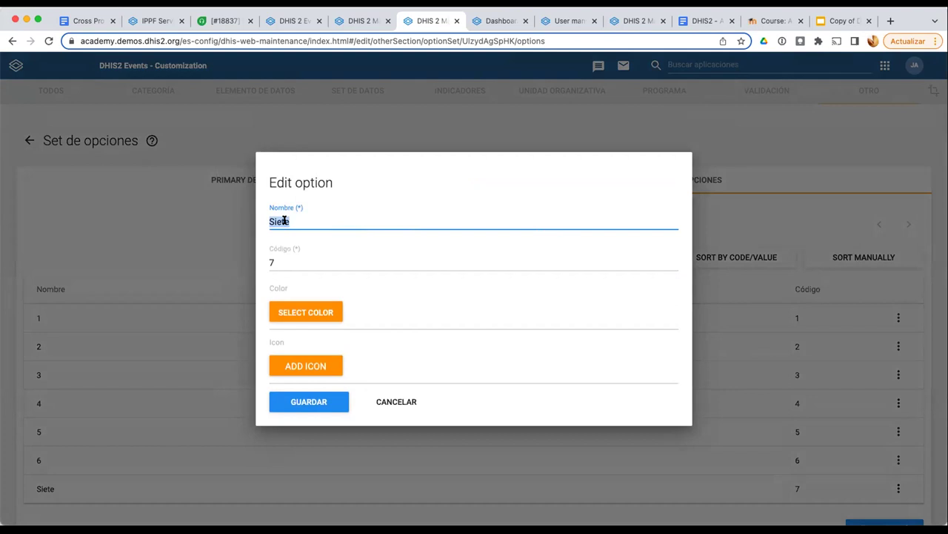
pyautogui.write('7')
pyautogui.click(314, 403)
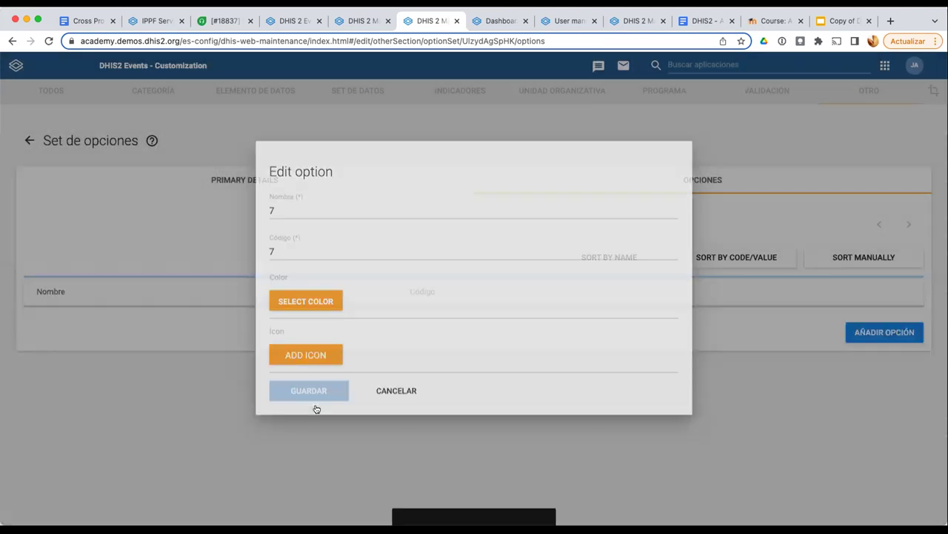
# Add and save an option with name 8 and code 8
pyautogui.scroll(-1, 737, 423)
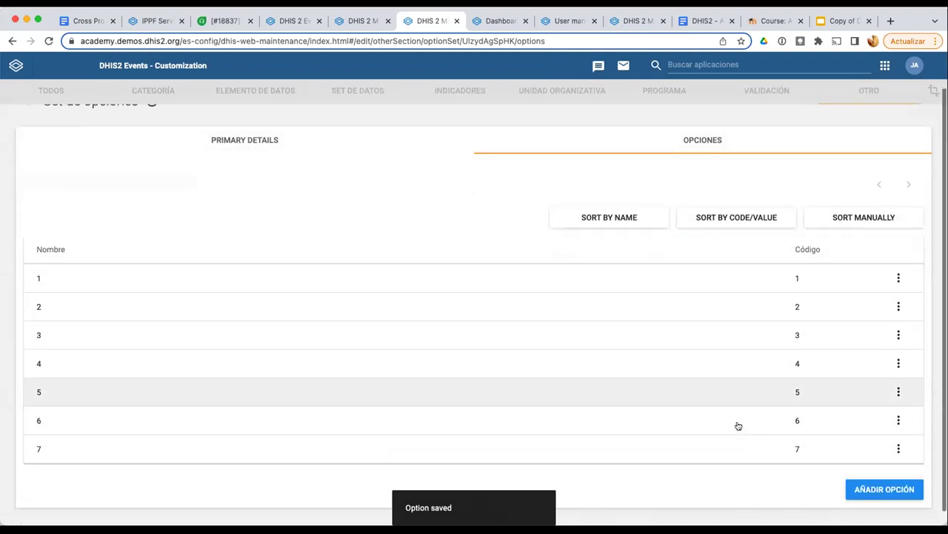
pyautogui.click(871, 476)
pyautogui.click(508, 215)
pyautogui.write('8')
pyautogui.press('Tab')
pyautogui.write('8')
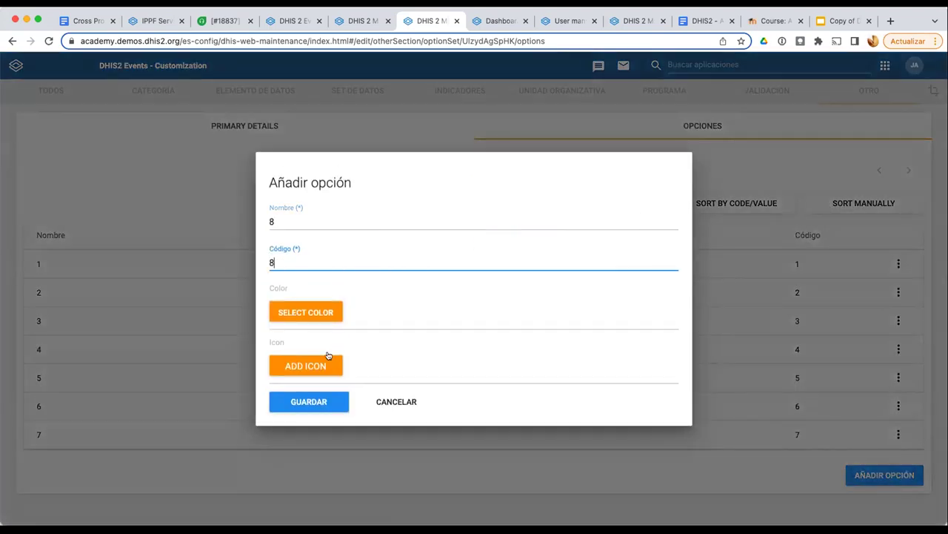
pyautogui.click(320, 406)
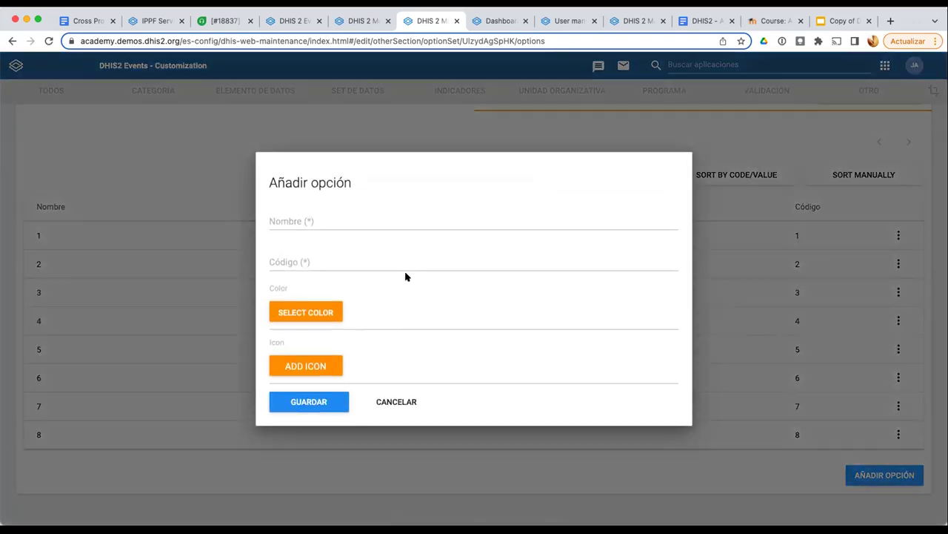
# Add an option with name 9 and code 9, trying the duplicate name 8 before saving it as 9
pyautogui.write('9')
pyautogui.press('Tab')
pyautogui.write('9')
pyautogui.doubleClick(324, 220)
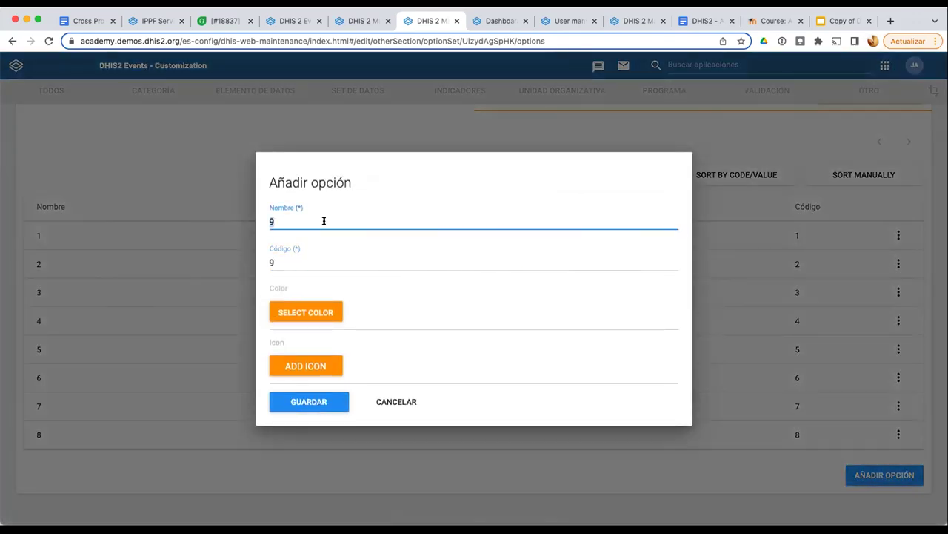
pyautogui.write('8')
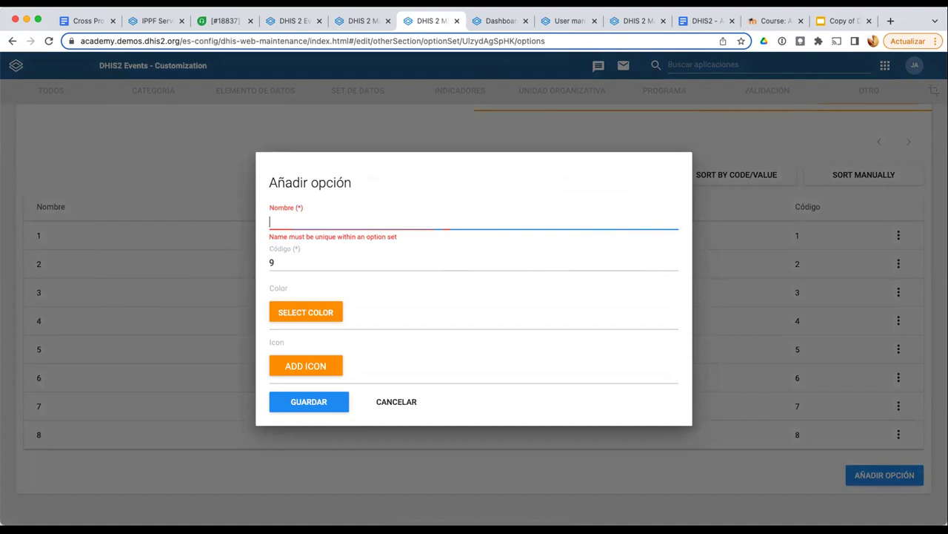
pyautogui.write('9')
pyautogui.click(276, 392)
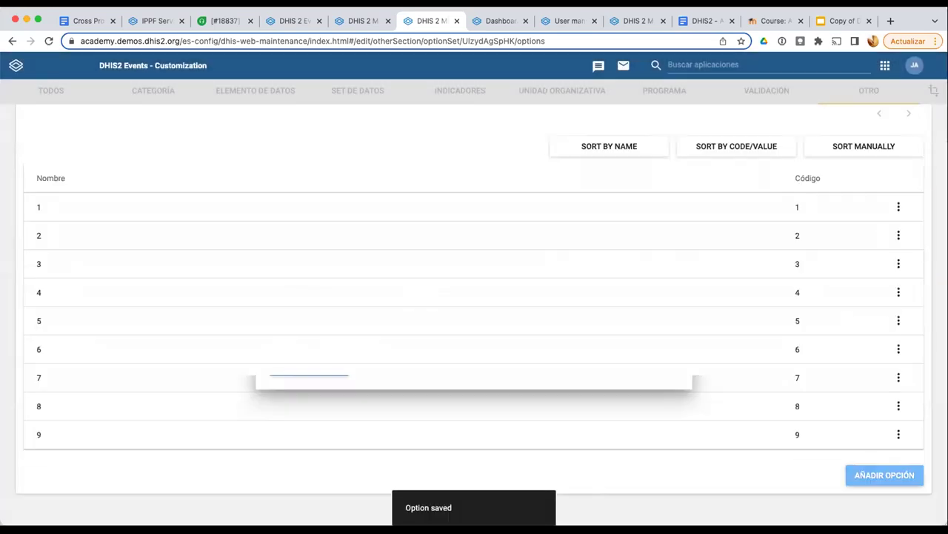
# Add and save an option with name 10 and code 10
pyautogui.click(885, 474)
pyautogui.write('10')
pyautogui.click(328, 260)
pyautogui.write('10')
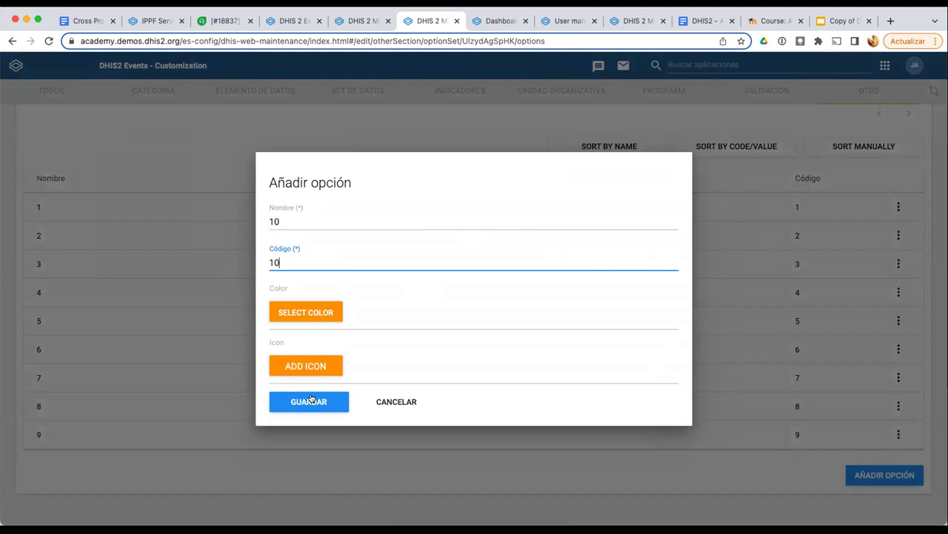
pyautogui.press('Return')
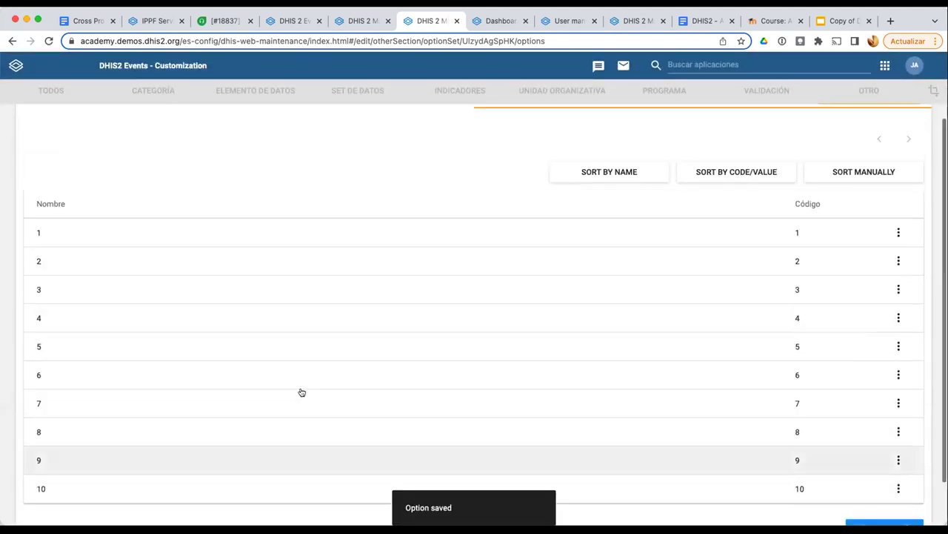
# Manually reorder the options in descending order from 10 to 1 and save the order
pyautogui.scroll(1, 466, 315)
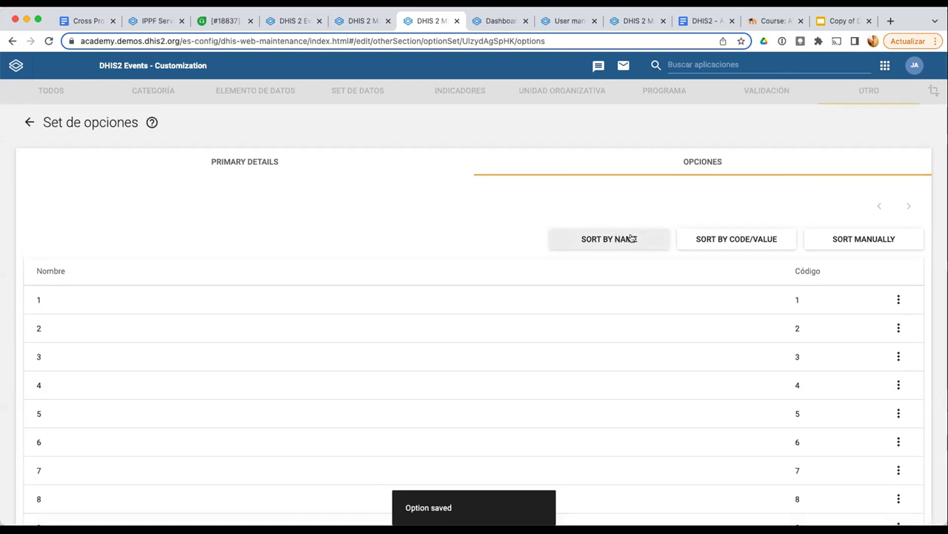
pyautogui.click(624, 240)
pyautogui.click(732, 243)
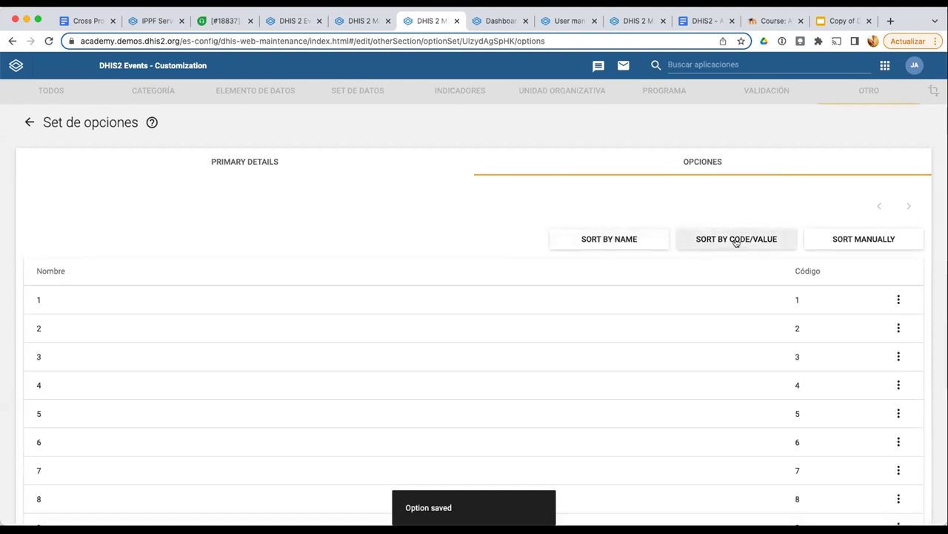
pyautogui.click(859, 243)
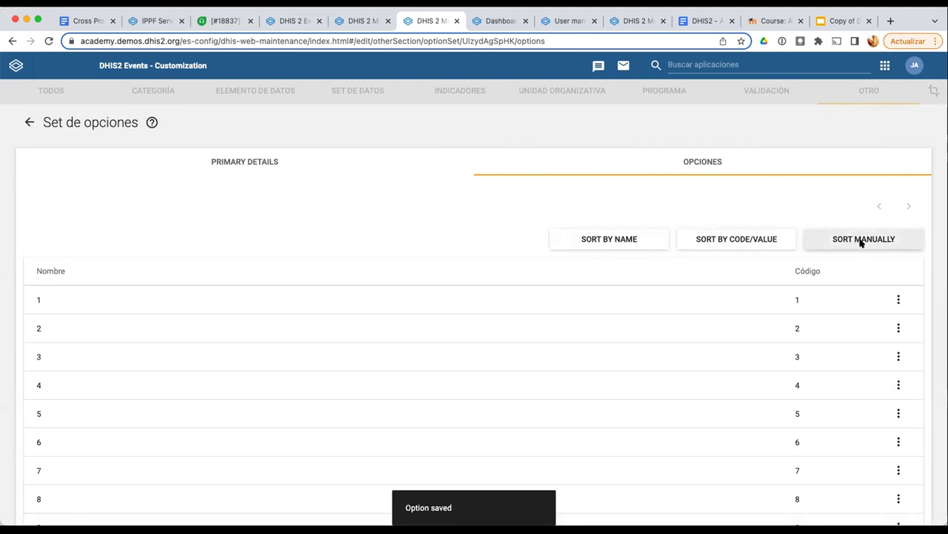
pyautogui.click(862, 242)
pyautogui.moveTo(307, 398); pyautogui.dragTo(306, 181)
pyautogui.moveTo(290, 399); pyautogui.dragTo(289, 206)
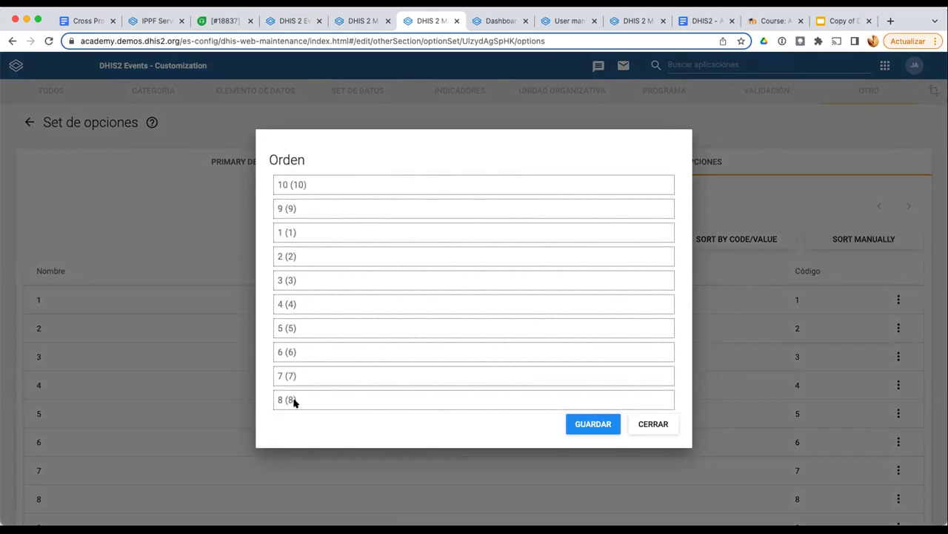
pyautogui.moveTo(289, 400); pyautogui.dragTo(293, 235)
pyautogui.moveTo(289, 399); pyautogui.dragTo(293, 263)
pyautogui.moveTo(319, 392); pyautogui.dragTo(319, 277)
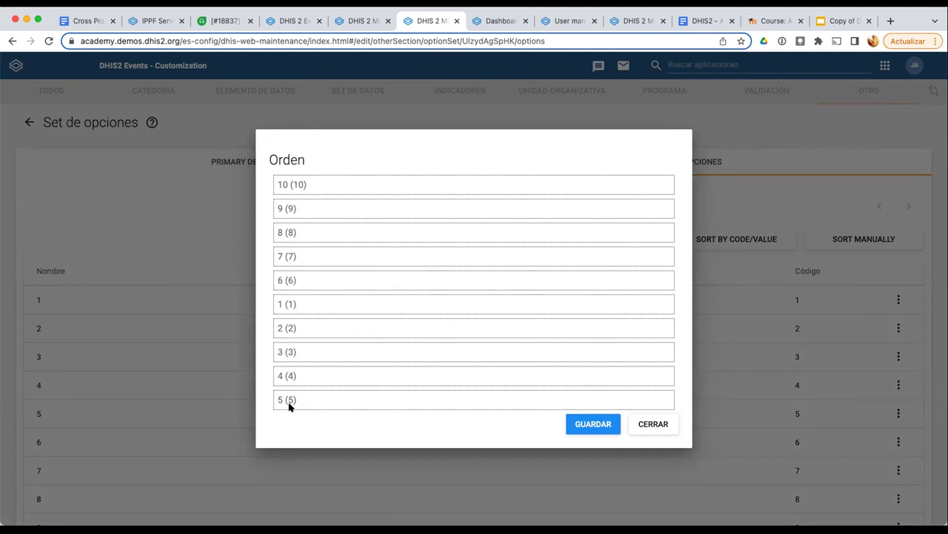
pyautogui.moveTo(289, 400); pyautogui.dragTo(289, 304)
pyautogui.moveTo(289, 400); pyautogui.dragTo(286, 326)
pyautogui.moveTo(289, 400); pyautogui.dragTo(585, 427)
pyautogui.click(587, 425)
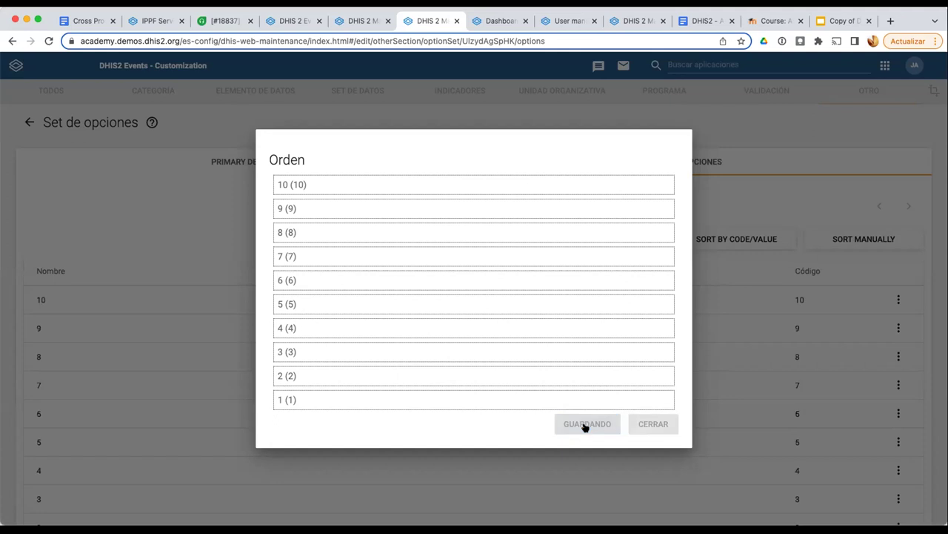
# Sort the options by name, and then by code/value
pyautogui.scroll(-3, 630, 297)
pyautogui.scroll(2, 622, 193)
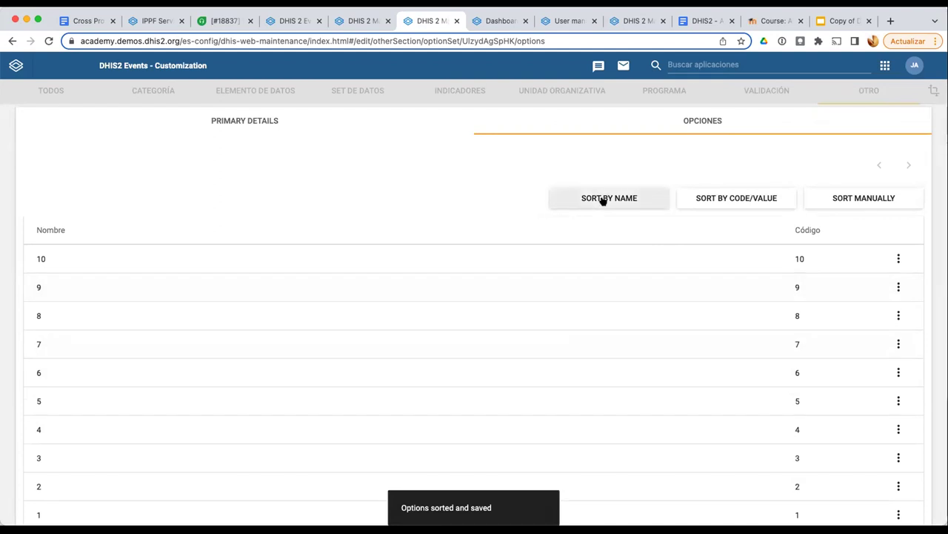
pyautogui.click(604, 200)
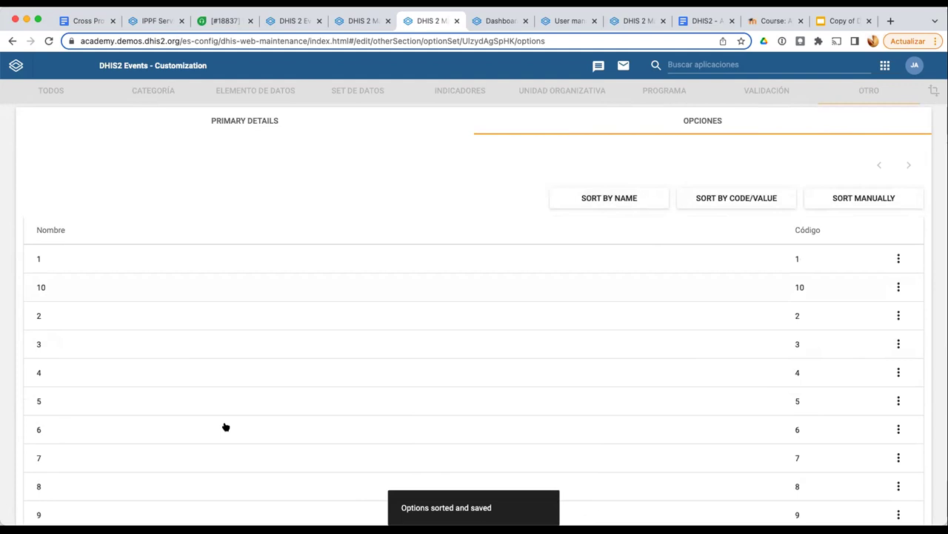
pyautogui.scroll(-2, 226, 427)
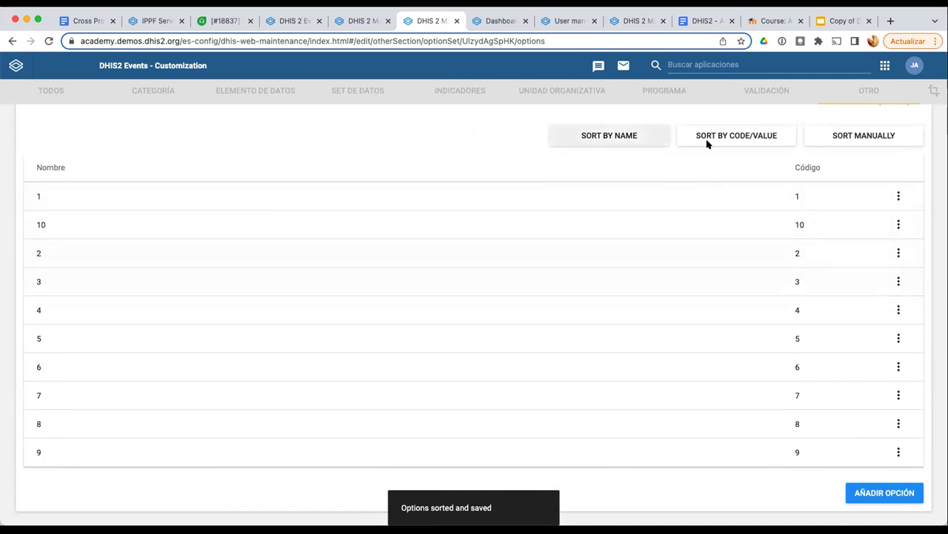
pyautogui.click(707, 141)
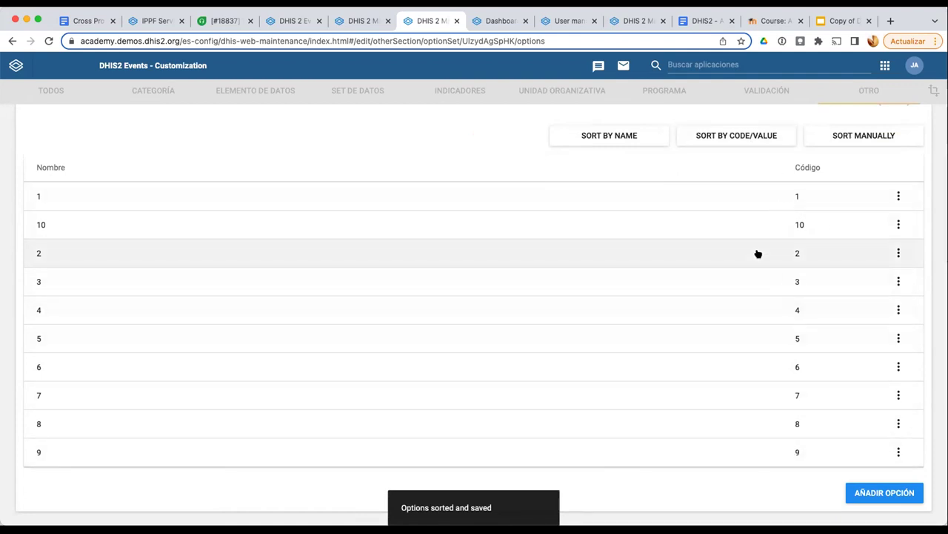
# Manually move option 10 to the end of the list, after 9, and save the order
pyautogui.click(843, 134)
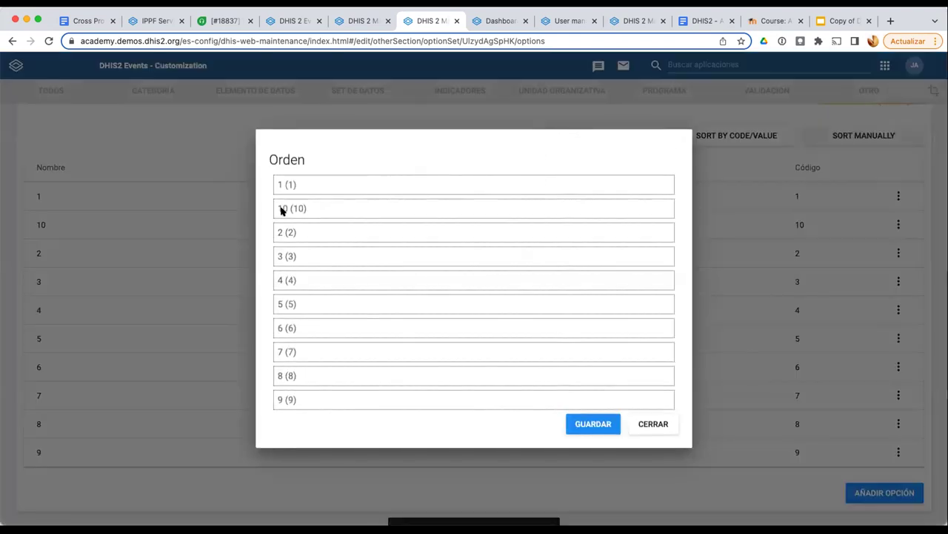
pyautogui.moveTo(286, 208); pyautogui.dragTo(322, 400)
pyautogui.click(568, 429)
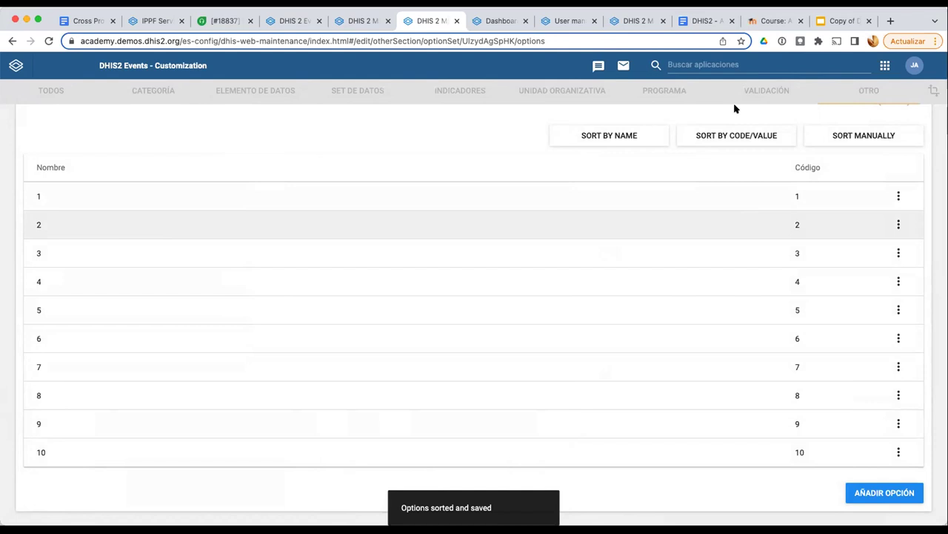
# Leave the option set and start a new data element from the data element management list
pyautogui.click(705, 64)
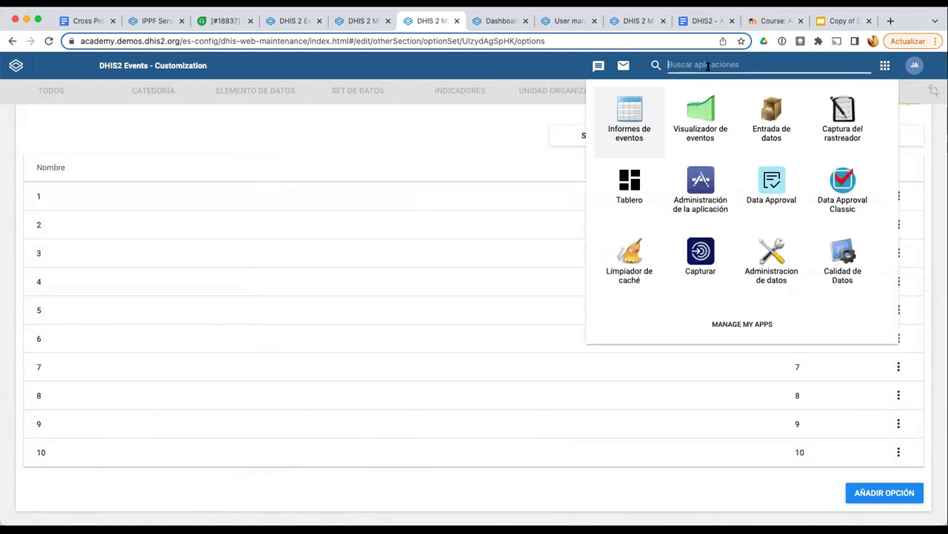
pyautogui.click(613, 475)
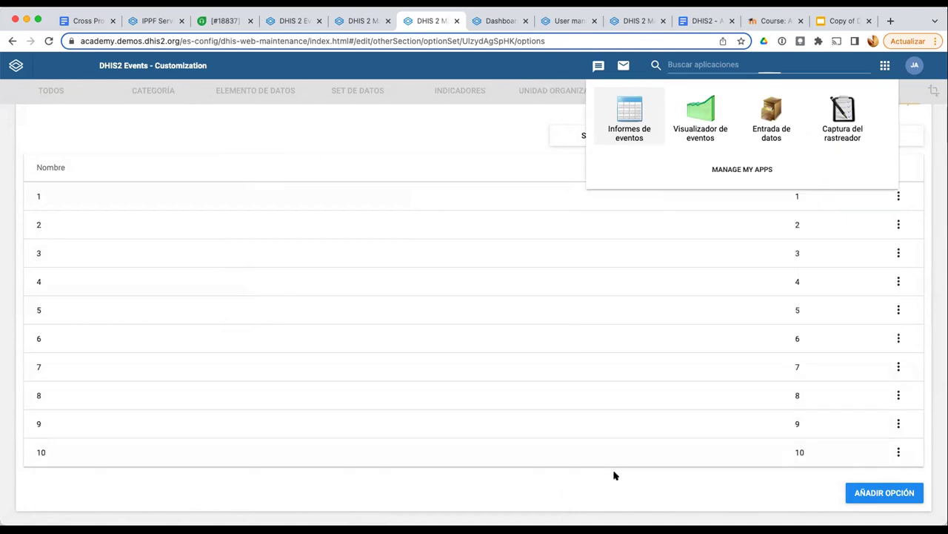
pyautogui.scroll(3, 614, 475)
pyautogui.click(27, 140)
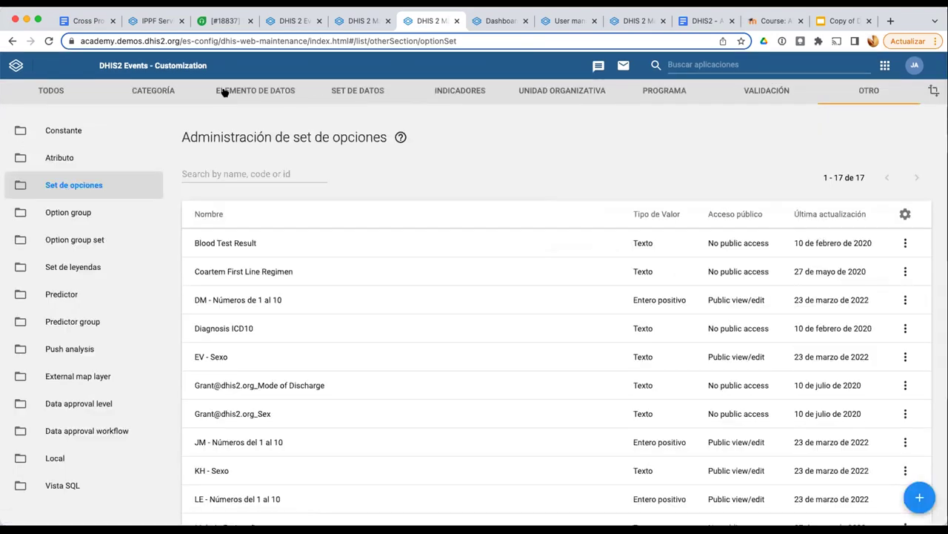
pyautogui.click(235, 92)
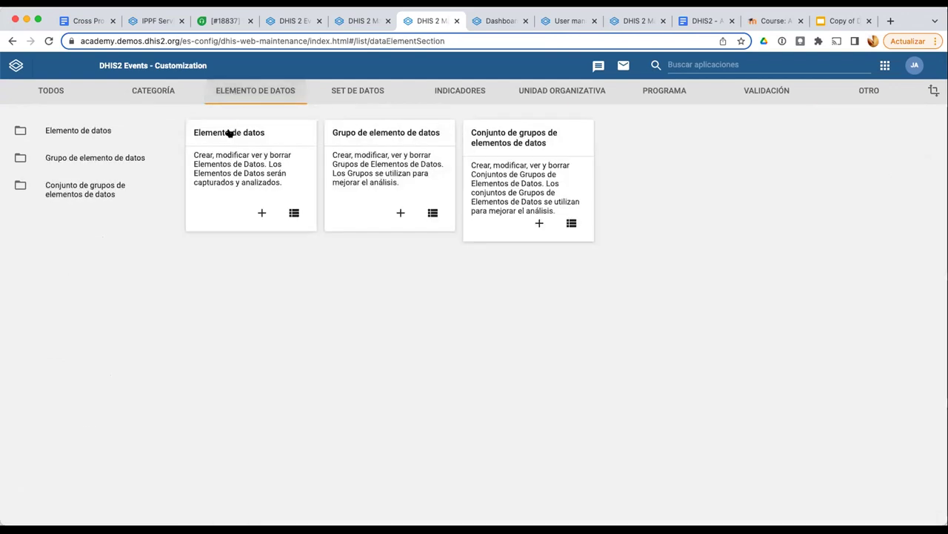
pyautogui.click(230, 131)
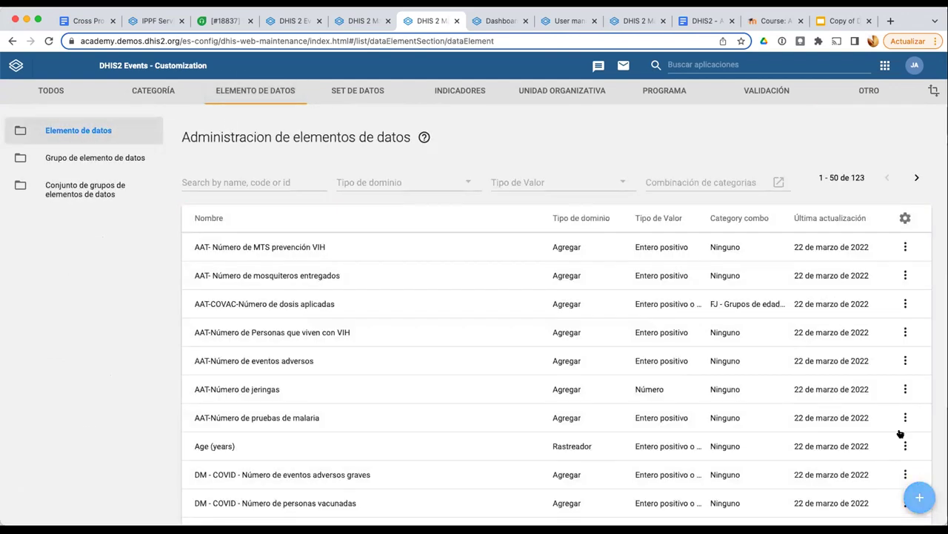
pyautogui.click(920, 497)
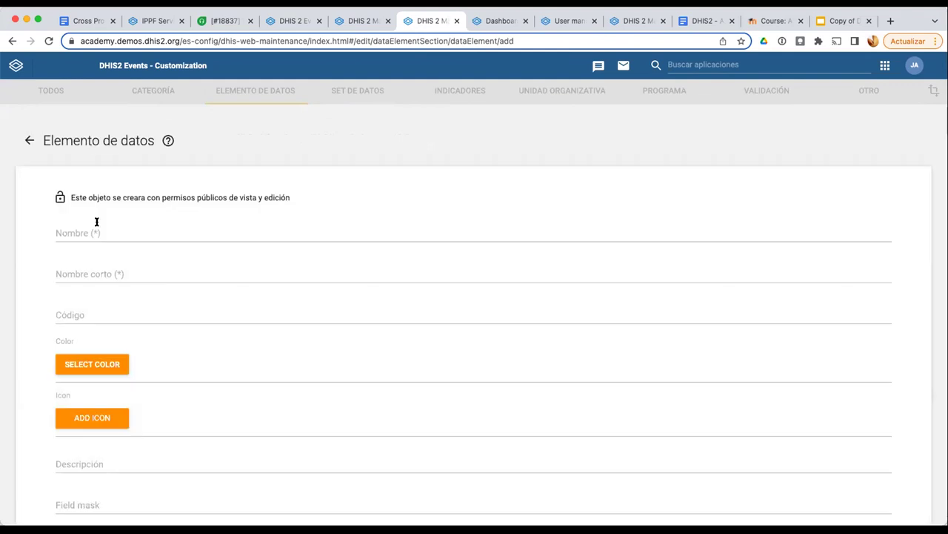
# Enter "JM - Número de mosquiteros entregados" as the new data element's name
pyautogui.click(96, 221)
pyautogui.write('JM - N')
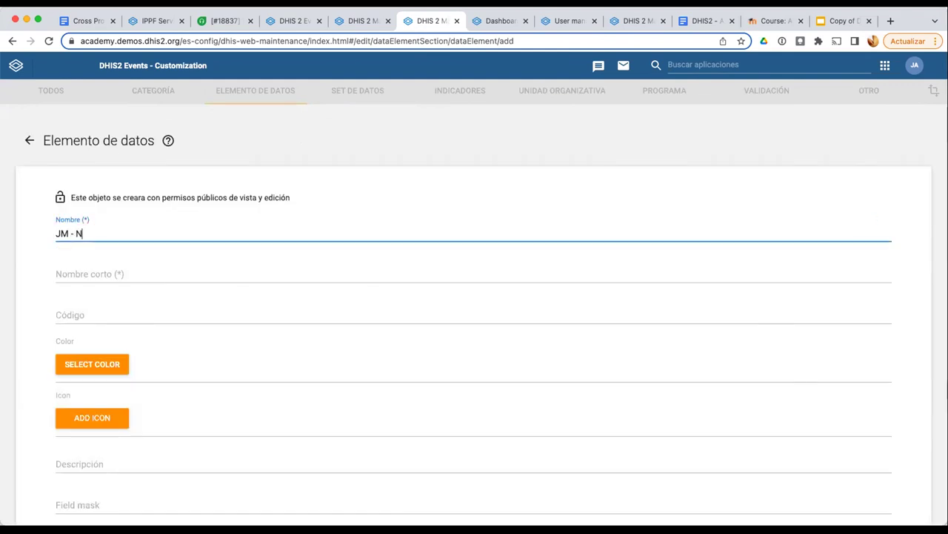
pyautogui.write('úmero de ')
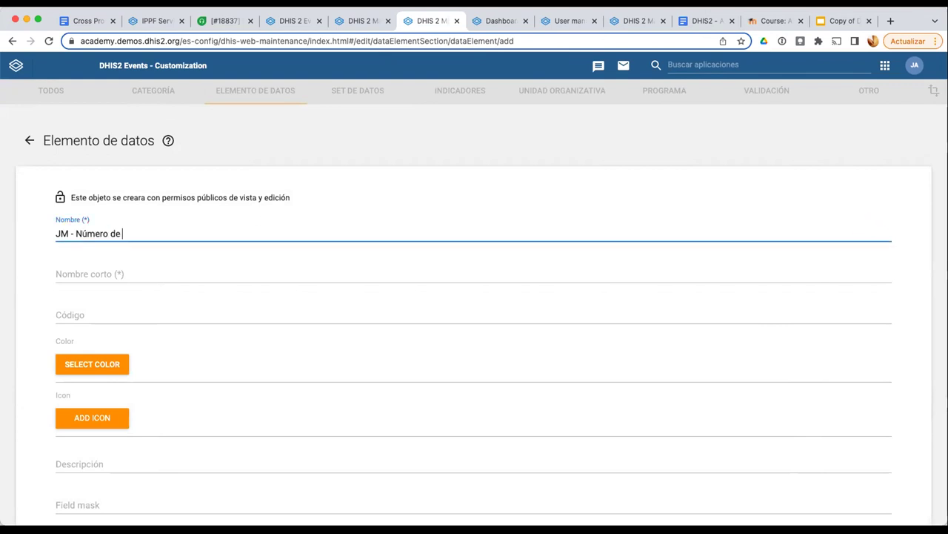
pyautogui.write('mosqui')
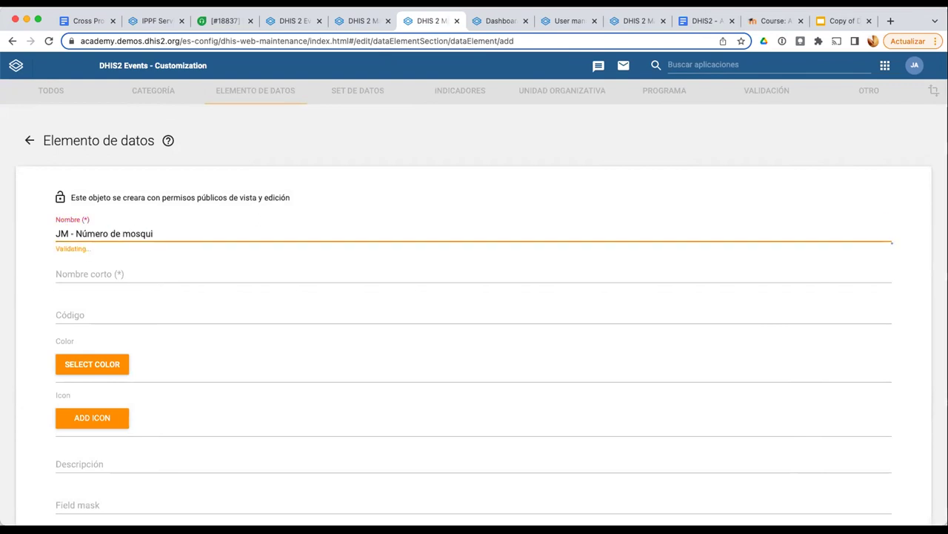
pyautogui.write('teros entregados')
# Copy the data element's full name into its short name, "JM - Número de mosquiteros entregados"
pyautogui.click(72, 233)
pyautogui.hotkey('shift', 'alt', 'Right')
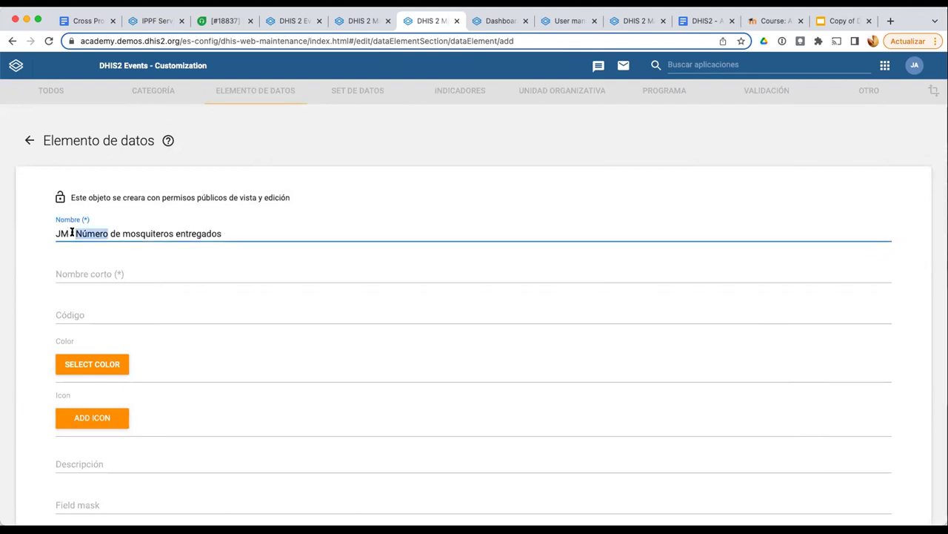
pyautogui.press('super+a')
pyautogui.press('super+c')
pyautogui.click(77, 271)
pyautogui.press('super+v')
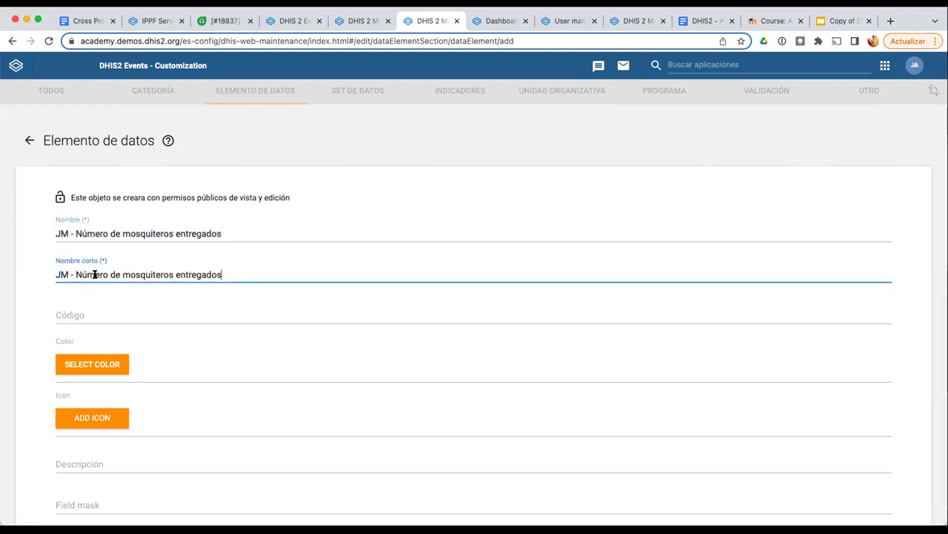
# Abbreviate the short name to "JM - No. de mosquiteros entregados" and set the data element's domain type to Rastreador
pyautogui.doubleClick(87, 273)
pyautogui.write('No.')
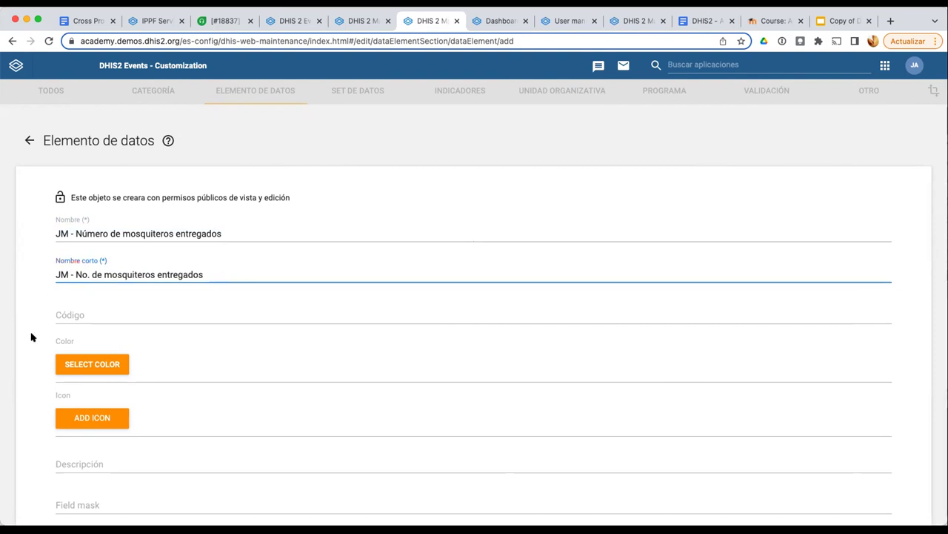
pyautogui.scroll(-2, 31, 337)
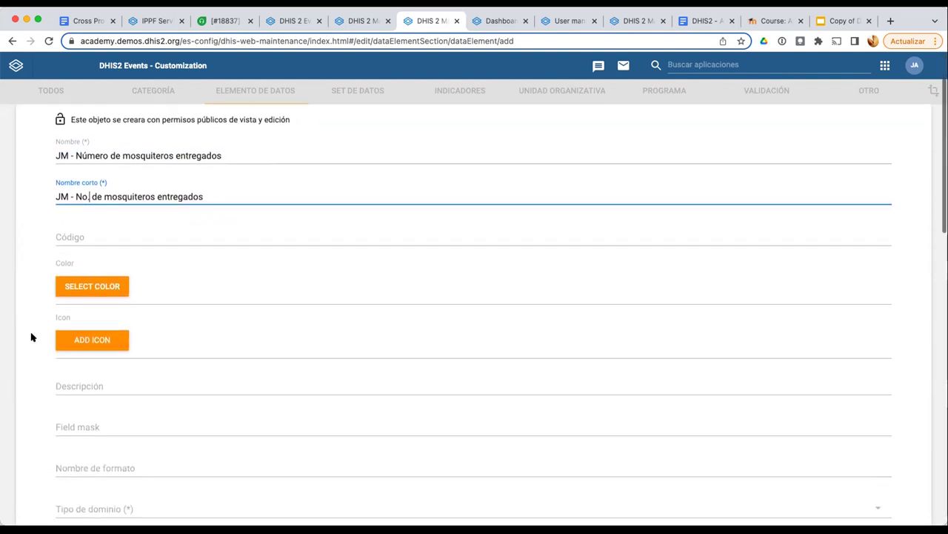
pyautogui.scroll(-2, 31, 337)
pyautogui.scroll(-2, 30, 334)
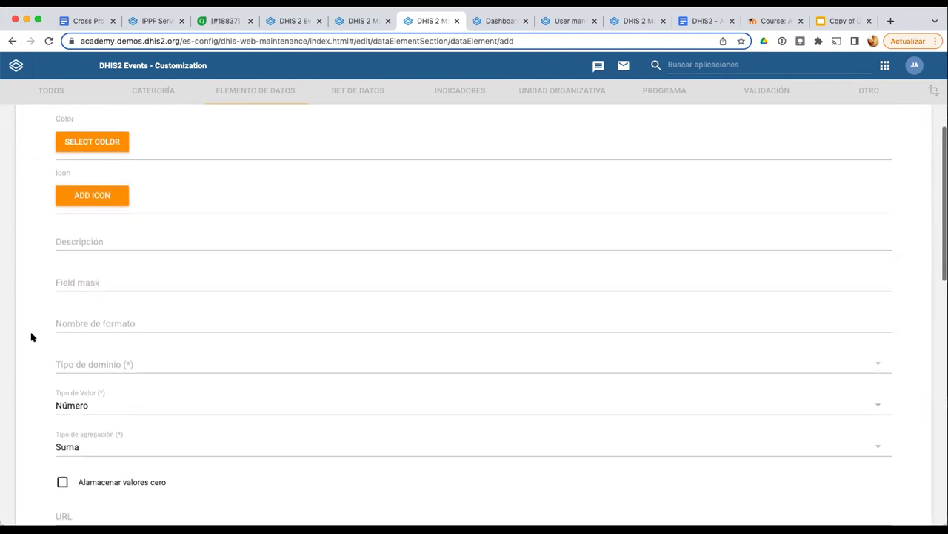
pyautogui.click(77, 361)
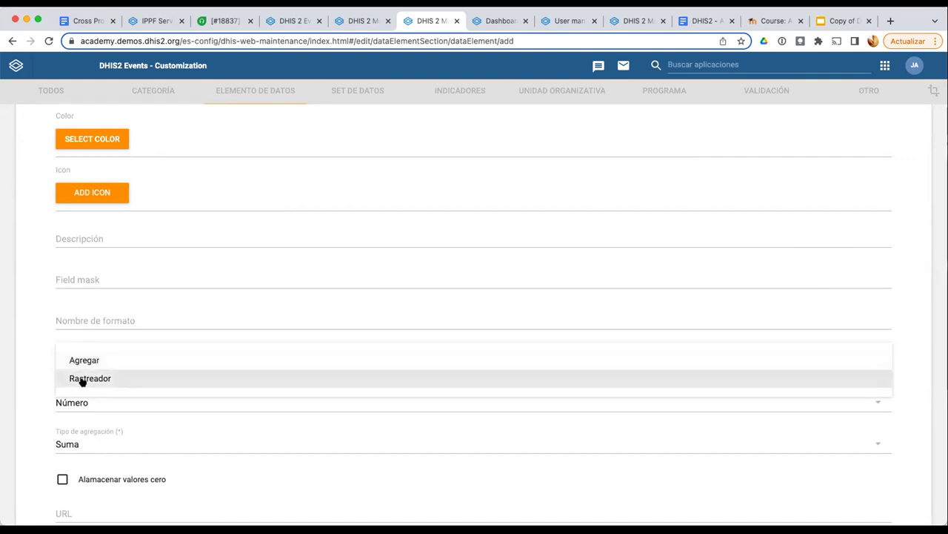
pyautogui.click(81, 381)
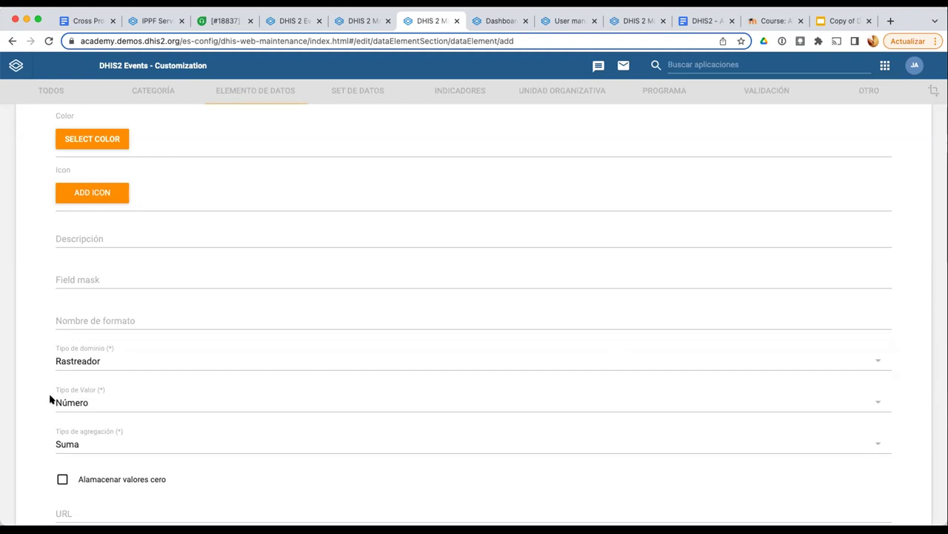
# Set the data element's value type to Entero positivo
pyautogui.scroll(-2, 51, 396)
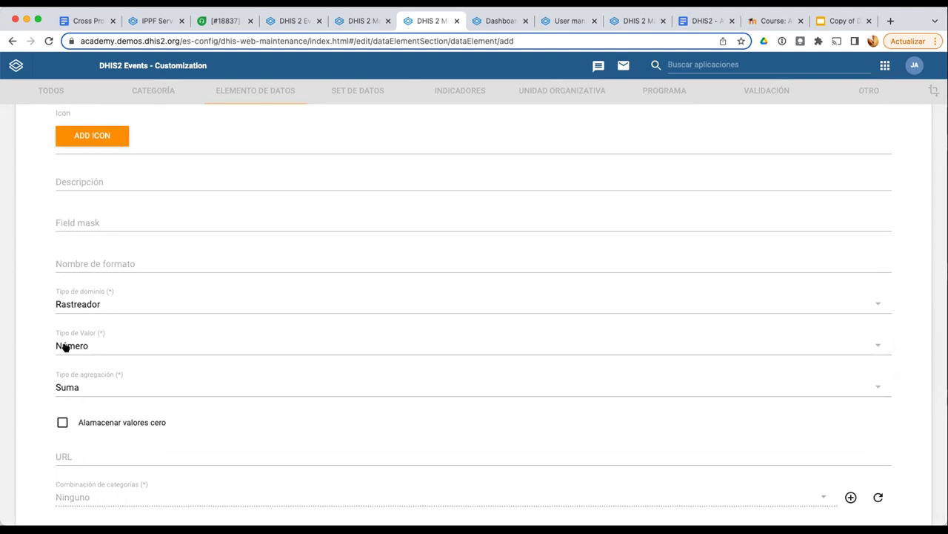
pyautogui.click(65, 346)
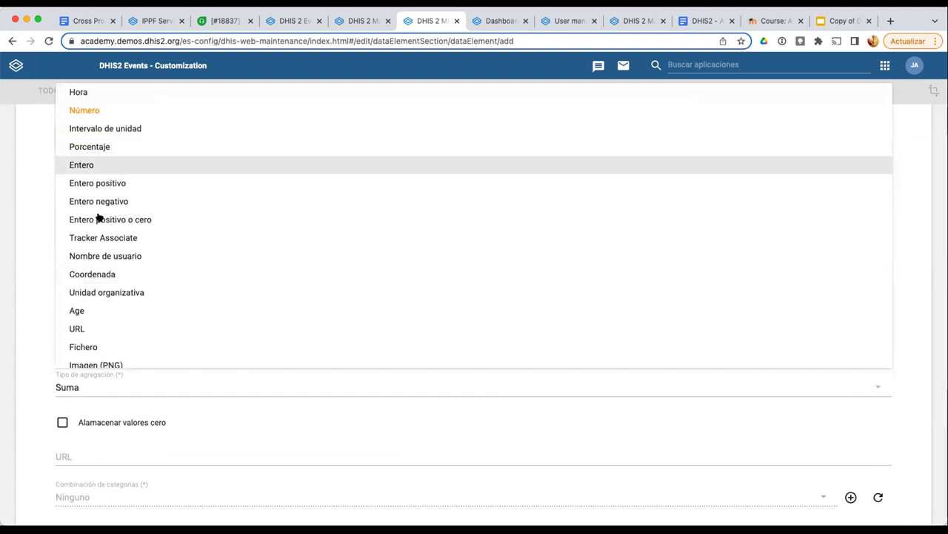
pyautogui.scroll(-1, 100, 219)
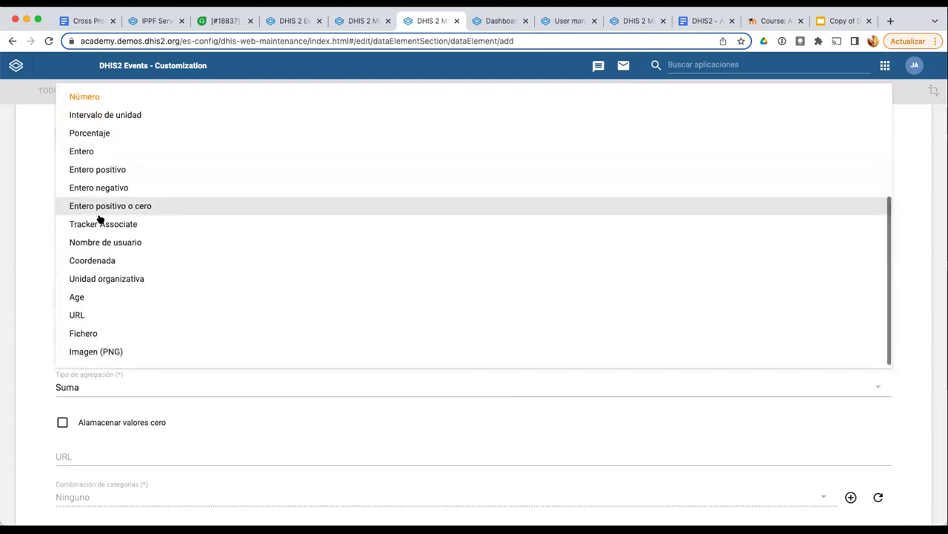
pyautogui.click(81, 169)
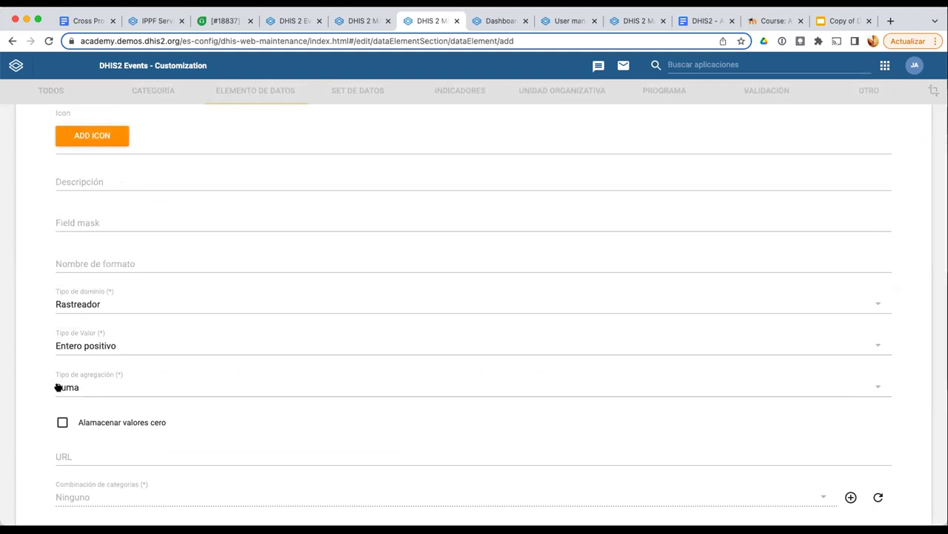
# Assign the option set "JM - Números del 1 al 10" to the mosquito net data element
pyautogui.scroll(-3, 54, 385)
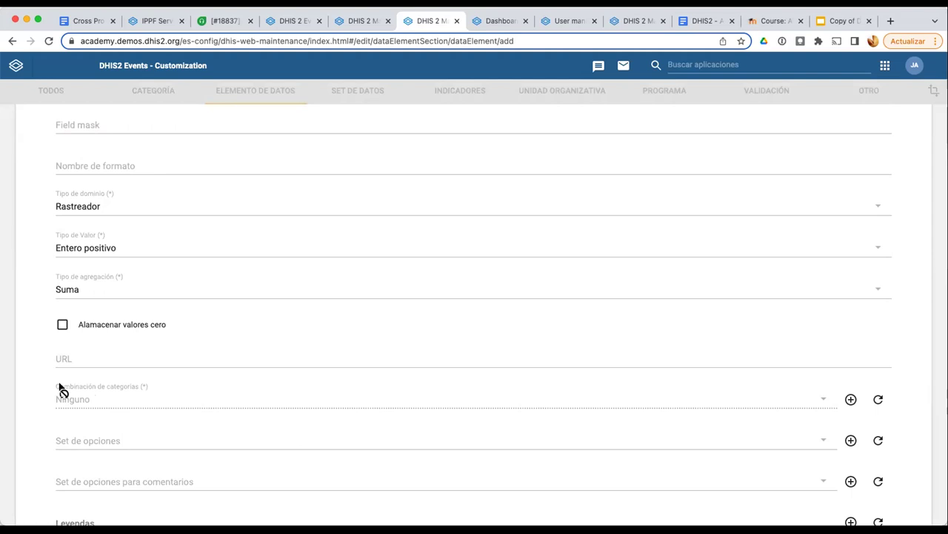
pyautogui.scroll(2, 63, 262)
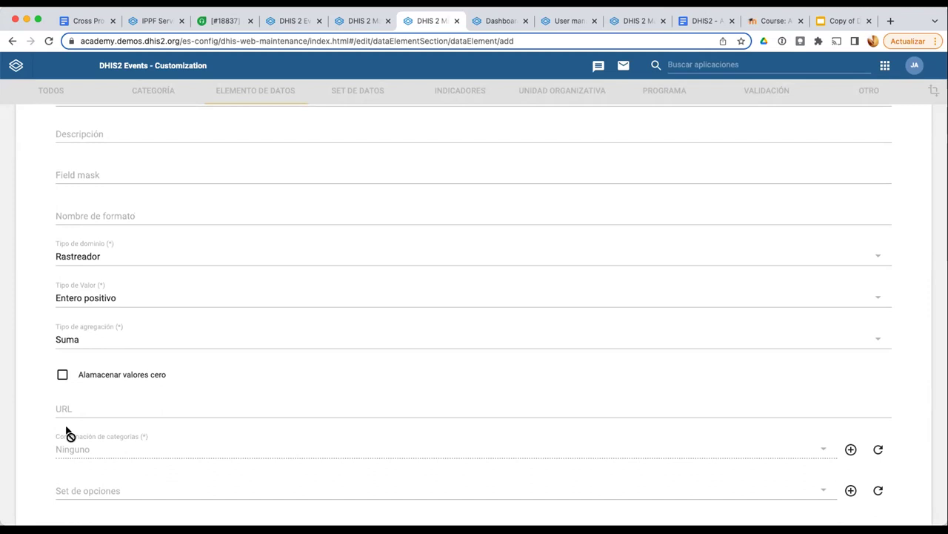
pyautogui.scroll(-1, 47, 431)
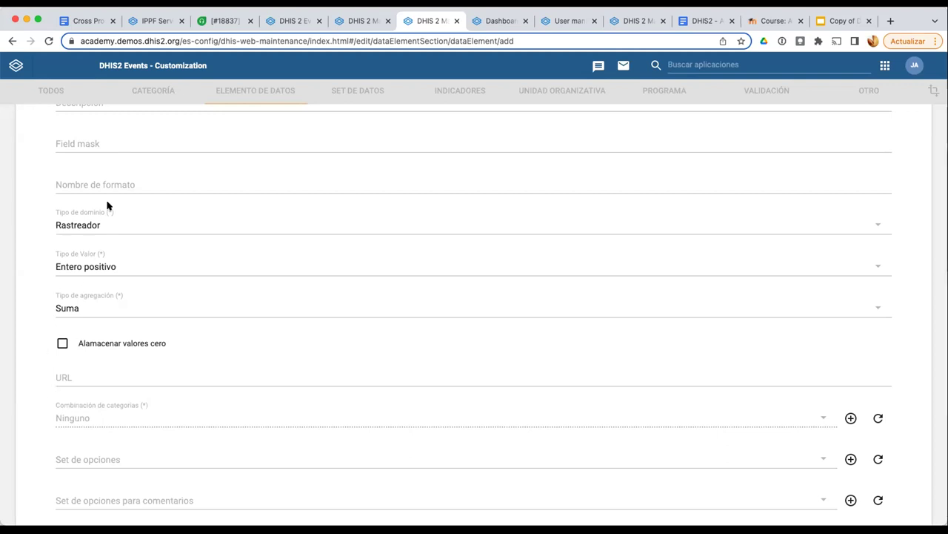
pyautogui.scroll(4, 66, 302)
pyautogui.scroll(3, 66, 302)
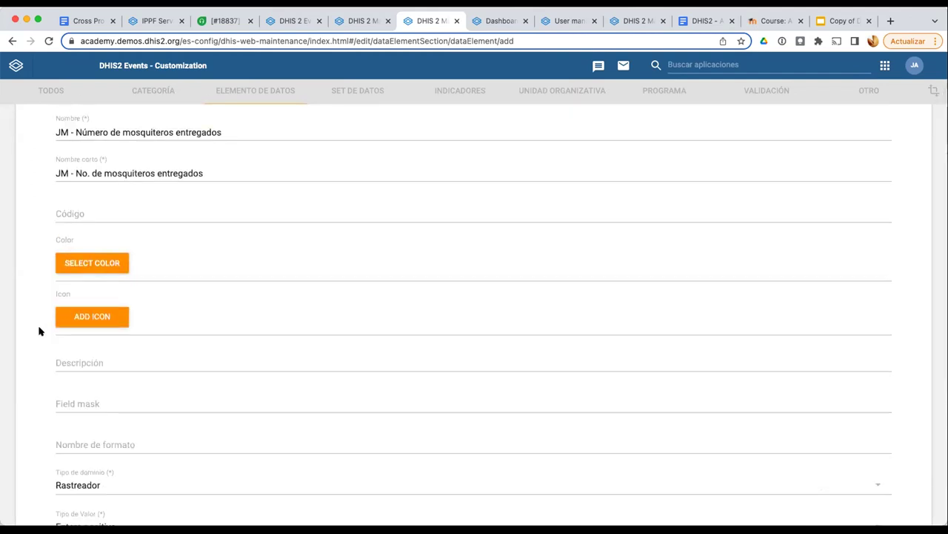
pyautogui.scroll(-5, 38, 328)
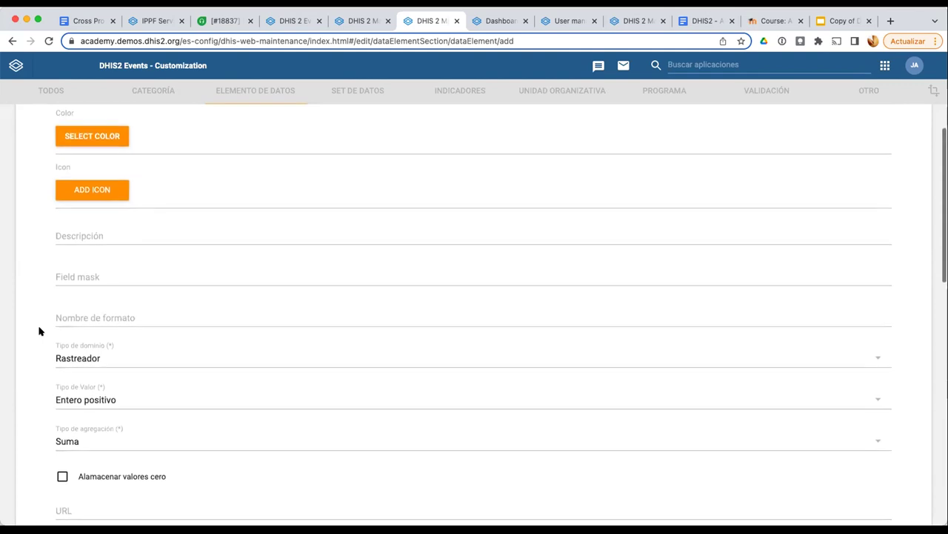
pyautogui.scroll(-2, 34, 356)
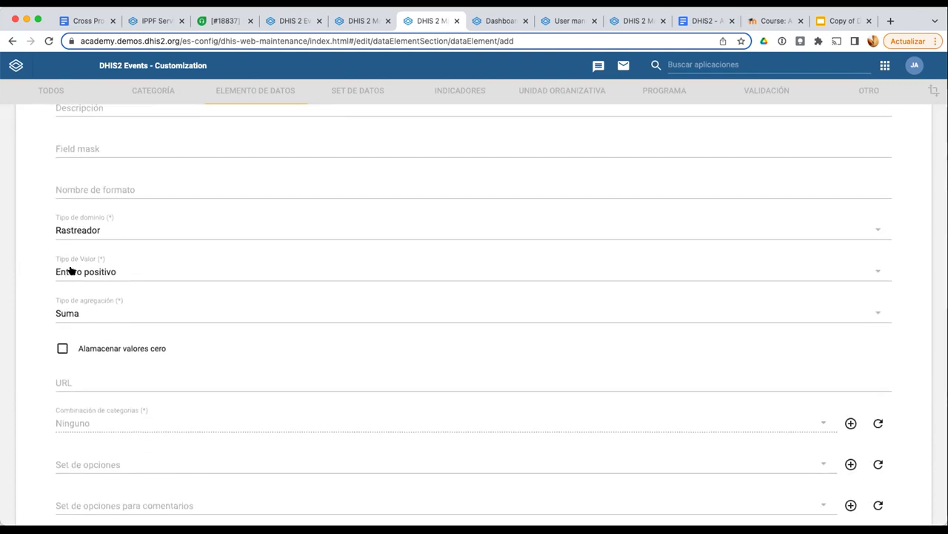
pyautogui.scroll(-2, 61, 360)
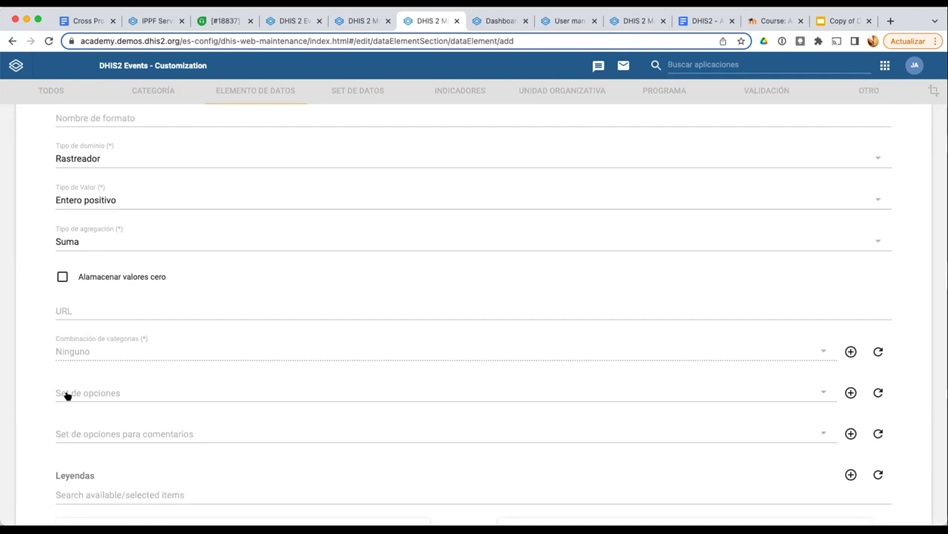
pyautogui.click(66, 395)
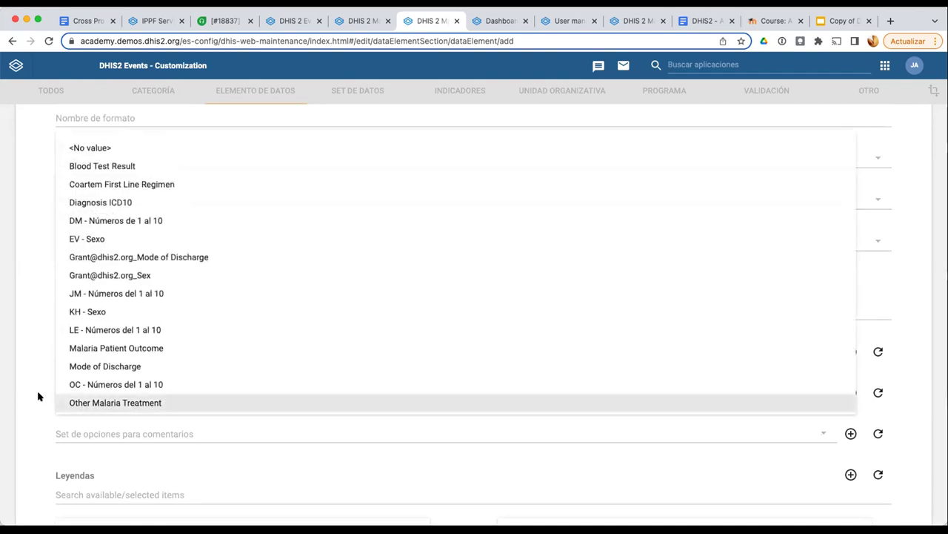
pyautogui.click(86, 293)
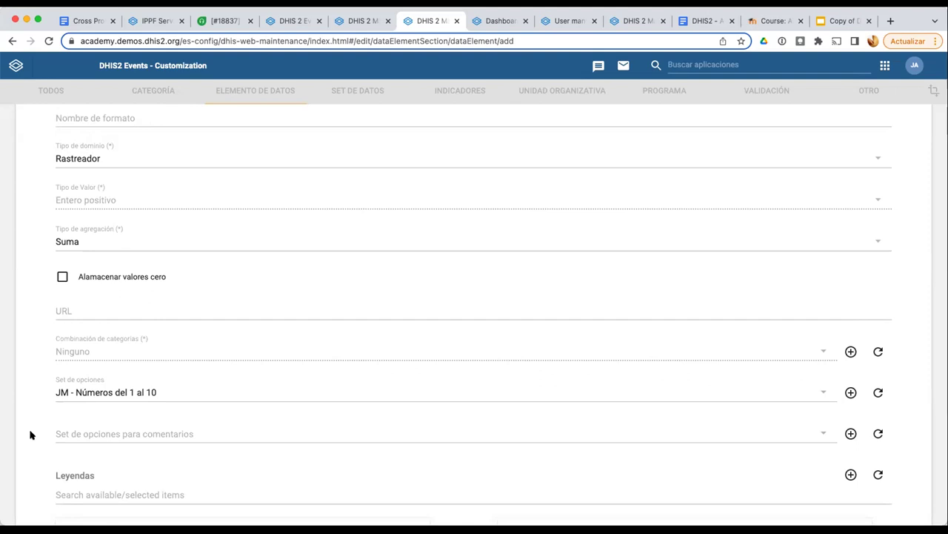
# Review the legend and aggregation level sections, save the data element, and search the data element list for "JM"
pyautogui.scroll(-5, 29, 435)
pyautogui.scroll(-5, 30, 435)
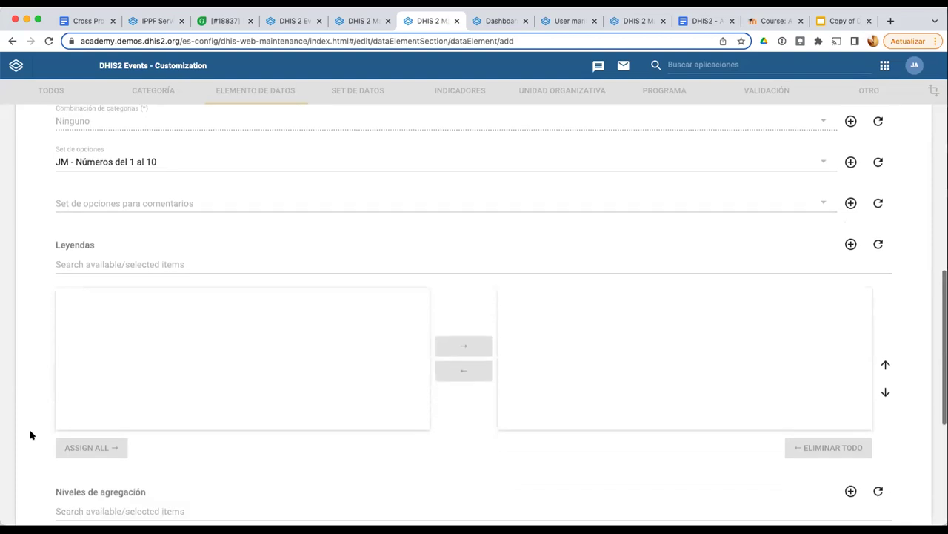
pyautogui.scroll(4, 30, 435)
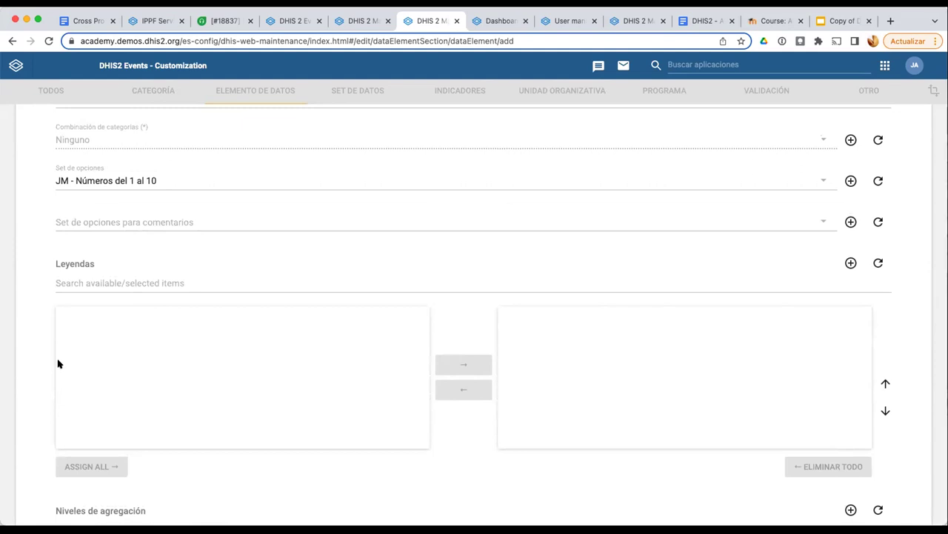
pyautogui.scroll(-3, 58, 363)
pyautogui.scroll(1, 57, 363)
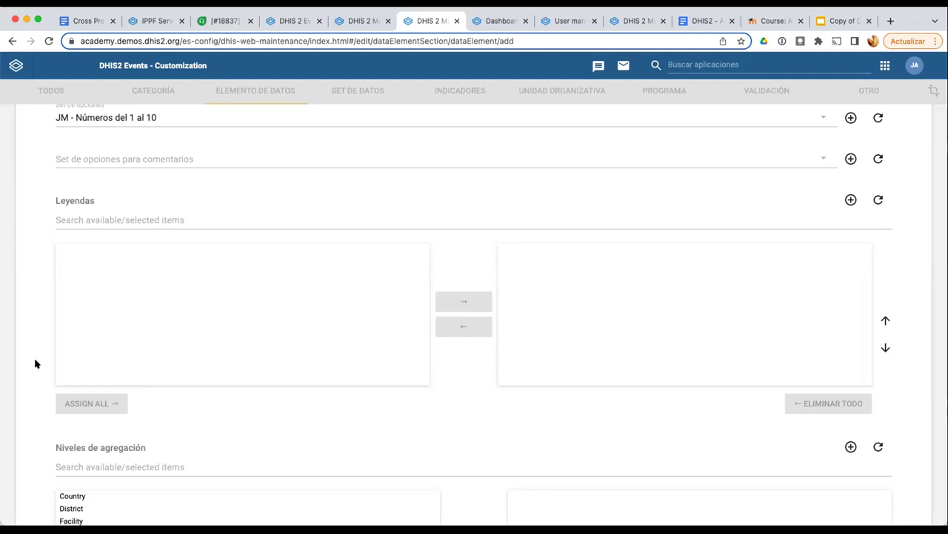
pyautogui.scroll(-5, 35, 371)
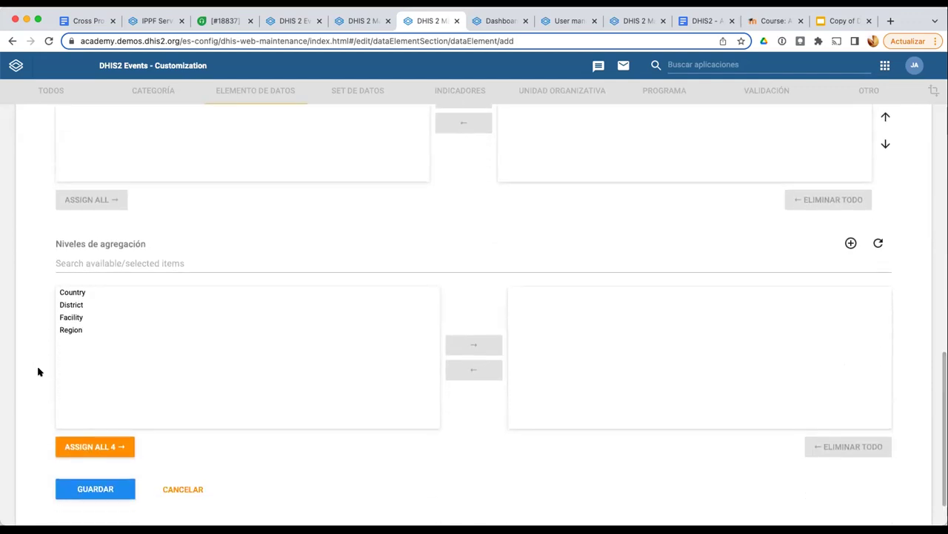
pyautogui.click(71, 331)
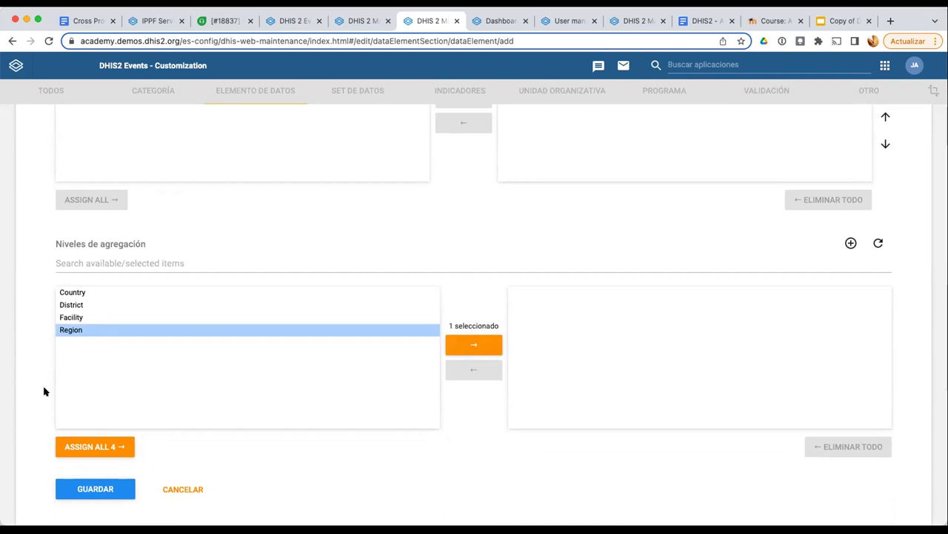
pyautogui.scroll(-2, 96, 437)
pyautogui.click(97, 437)
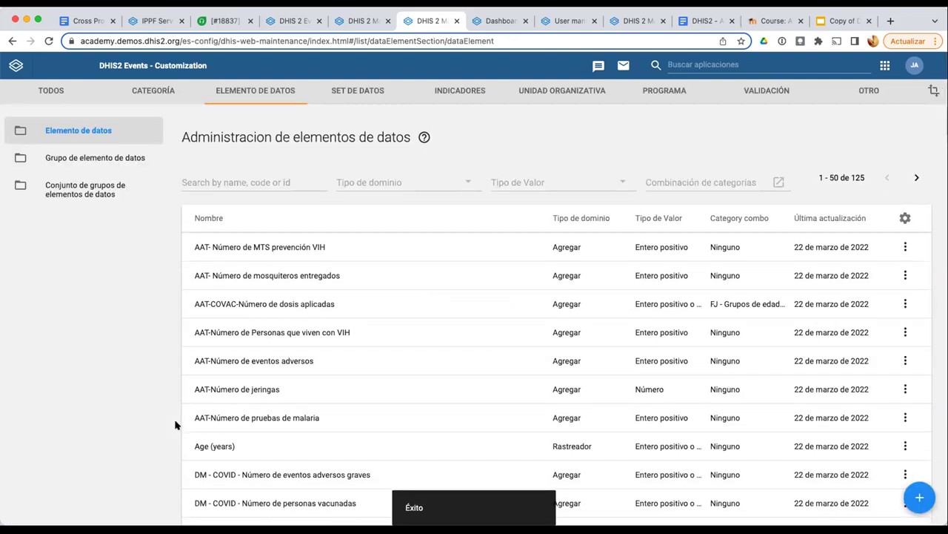
pyautogui.write('JM')
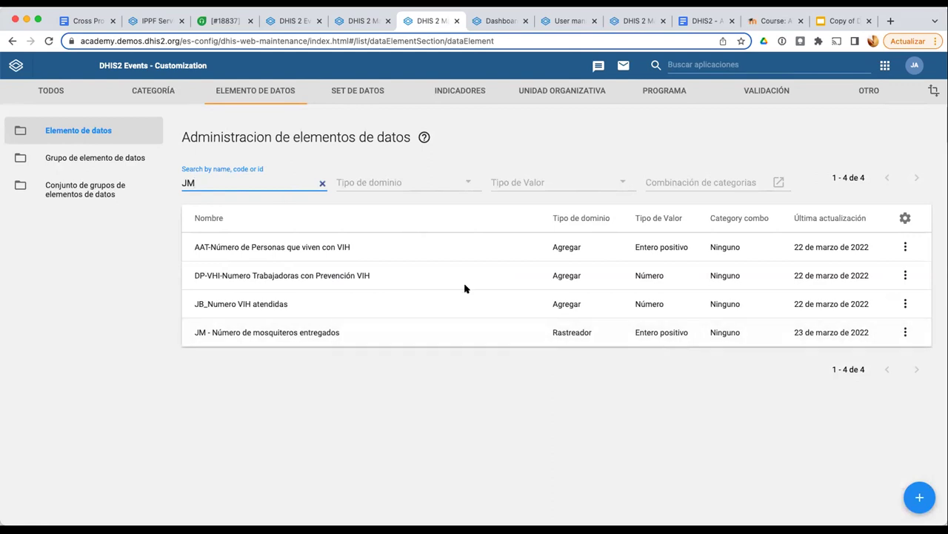
# Start another new data element and enter "JM - Tipo de visita" as both its name and short name
pyautogui.click(920, 497)
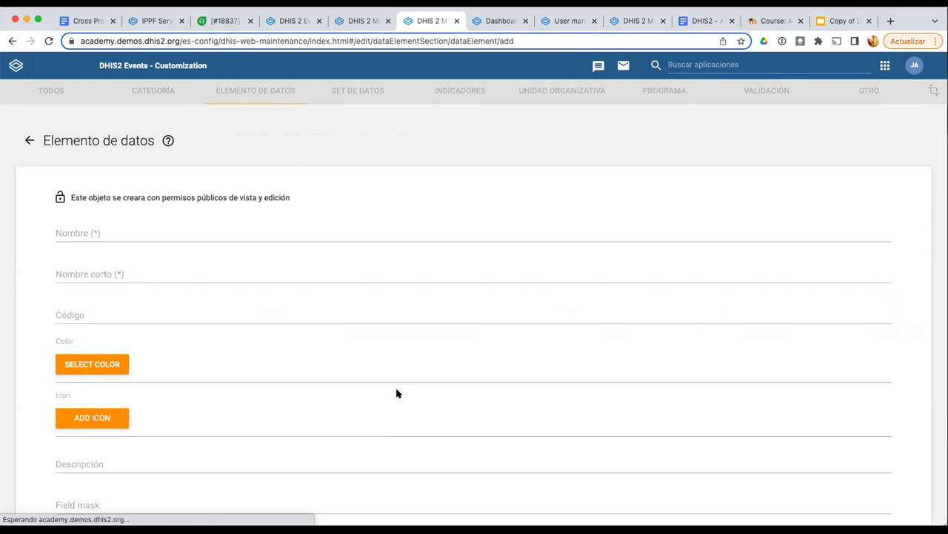
pyautogui.write('JM - ')
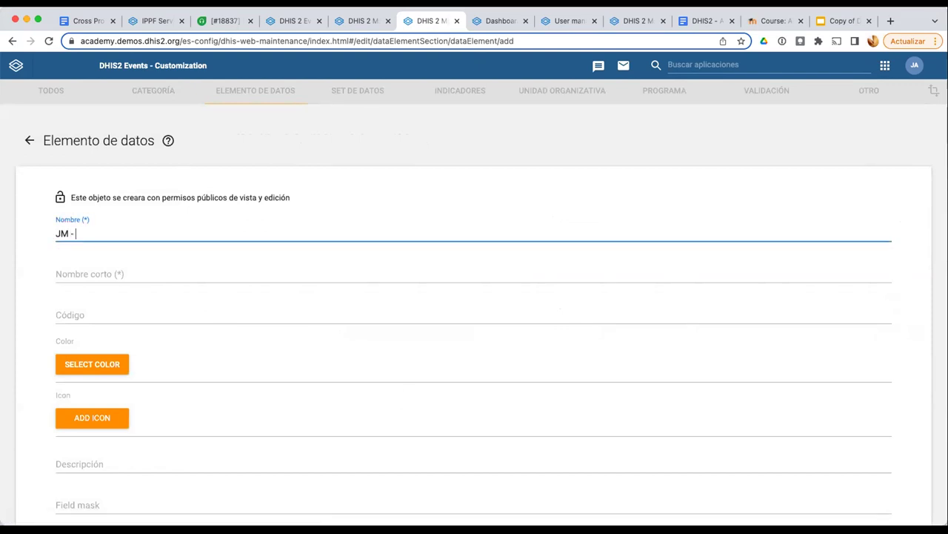
pyautogui.write('Tipo de visita')
pyautogui.click(82, 264)
pyautogui.write('JM - Tipo de visita')
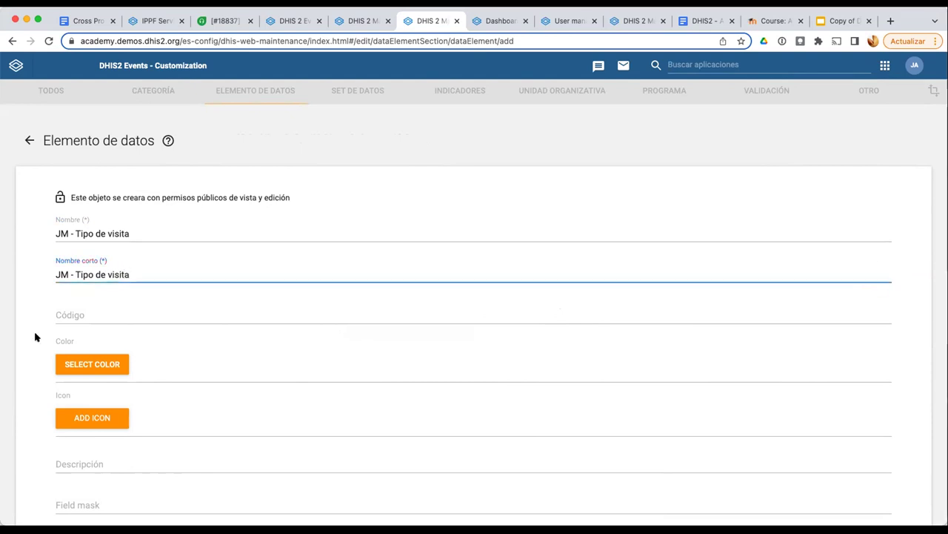
# Set the visit type data element's domain type to Rastreador and its value type to Texto
pyautogui.scroll(-2, 35, 337)
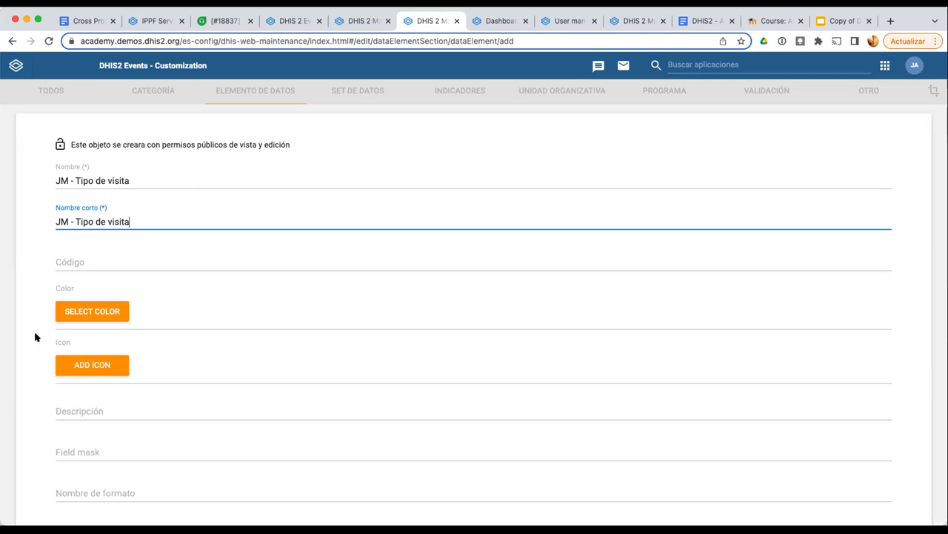
pyautogui.scroll(-3, 35, 337)
pyautogui.scroll(-1, 56, 363)
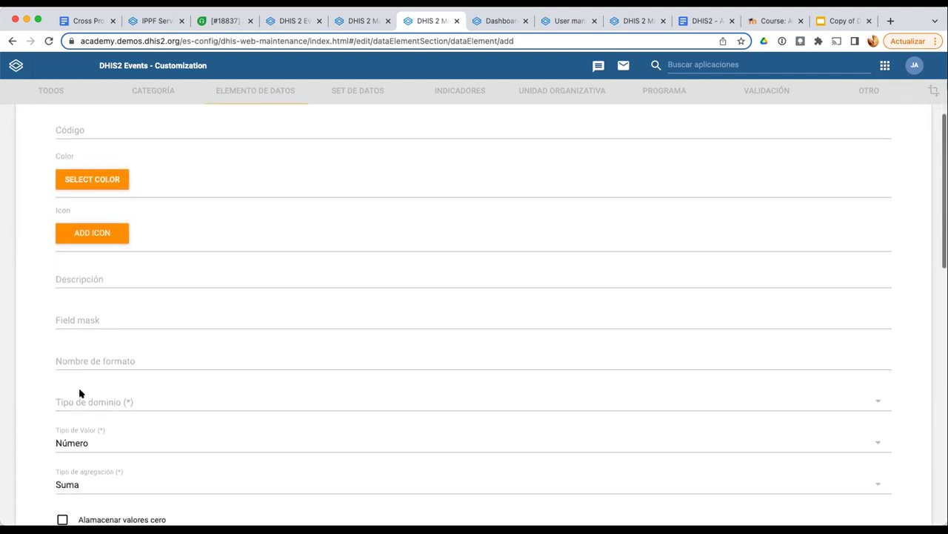
pyautogui.click(77, 414)
pyautogui.click(78, 421)
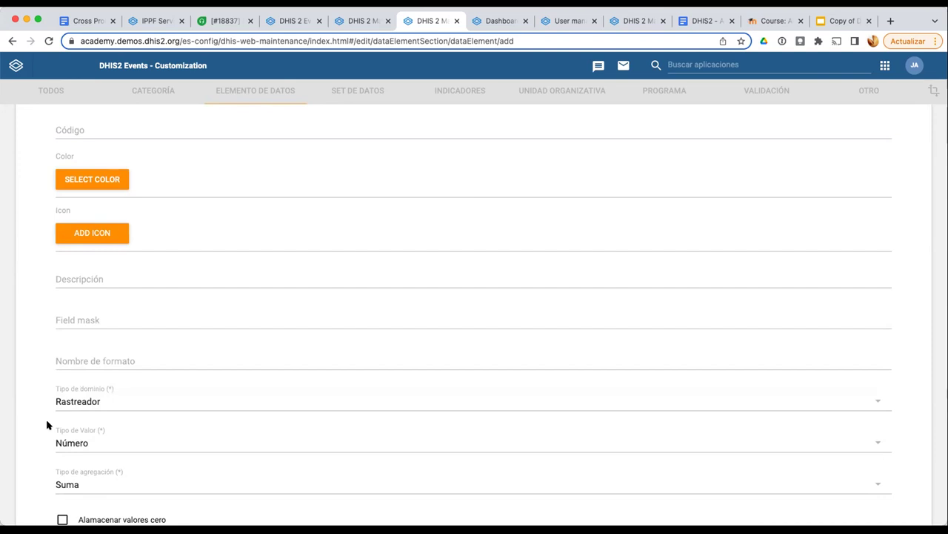
pyautogui.scroll(-3, 47, 425)
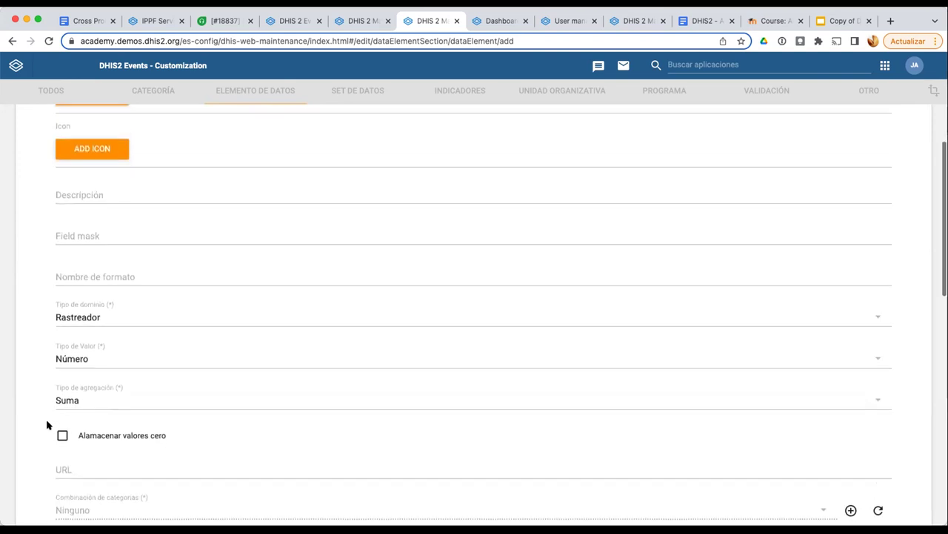
pyautogui.click(85, 353)
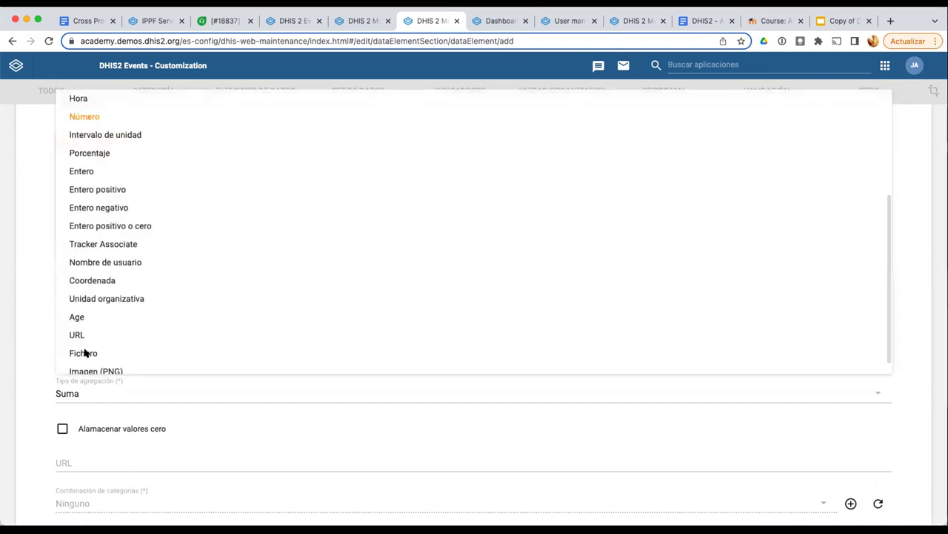
pyautogui.scroll(5, 85, 353)
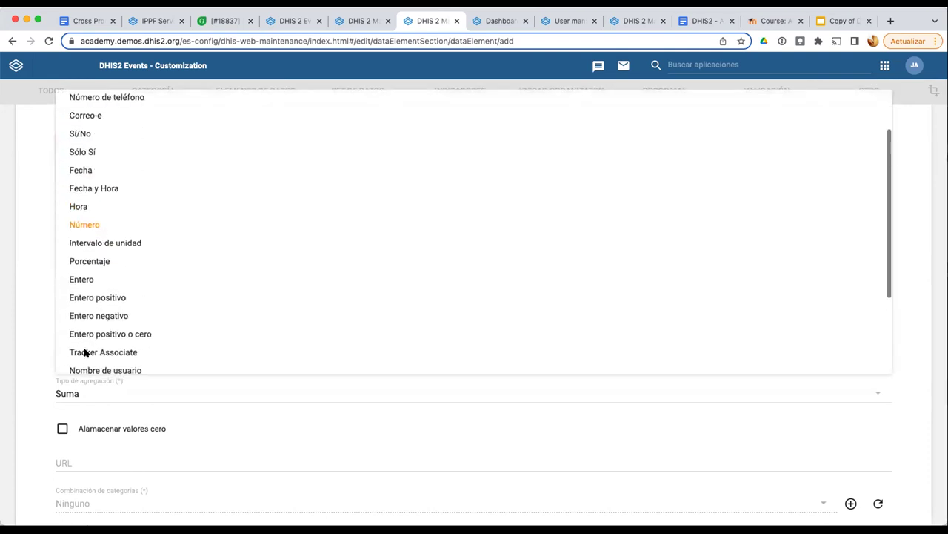
pyautogui.click(80, 112)
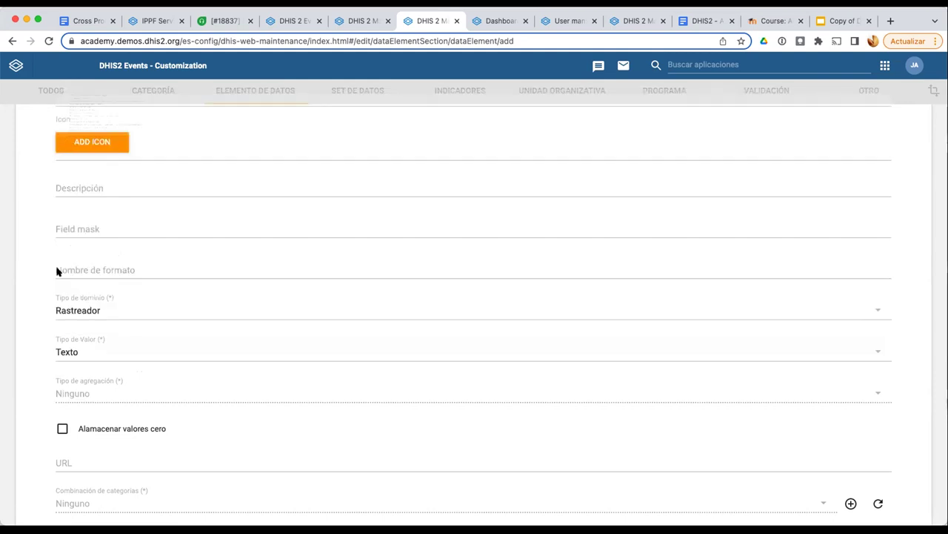
# Create and save a new option set named "JM - Tipo de visita" with the value type Texto from the data element form
pyautogui.scroll(-3, 68, 383)
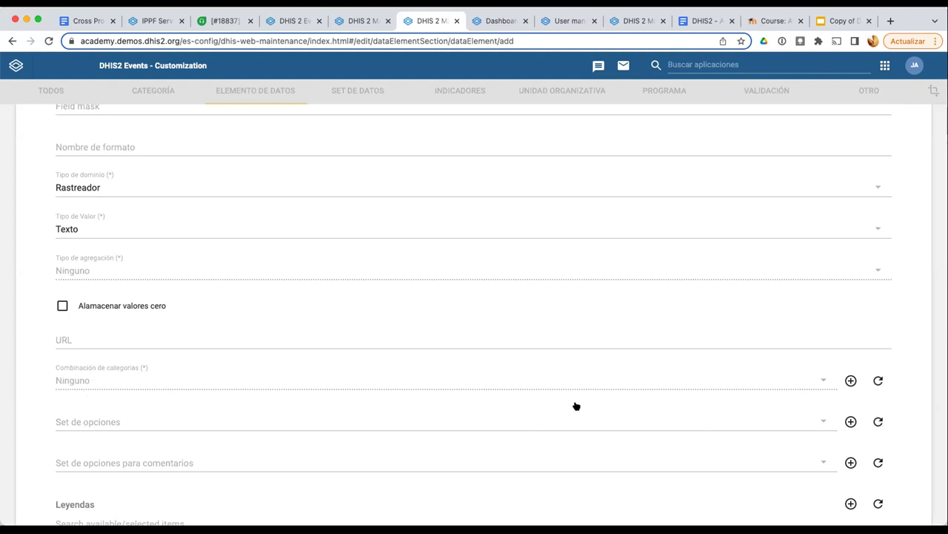
pyautogui.click(851, 422)
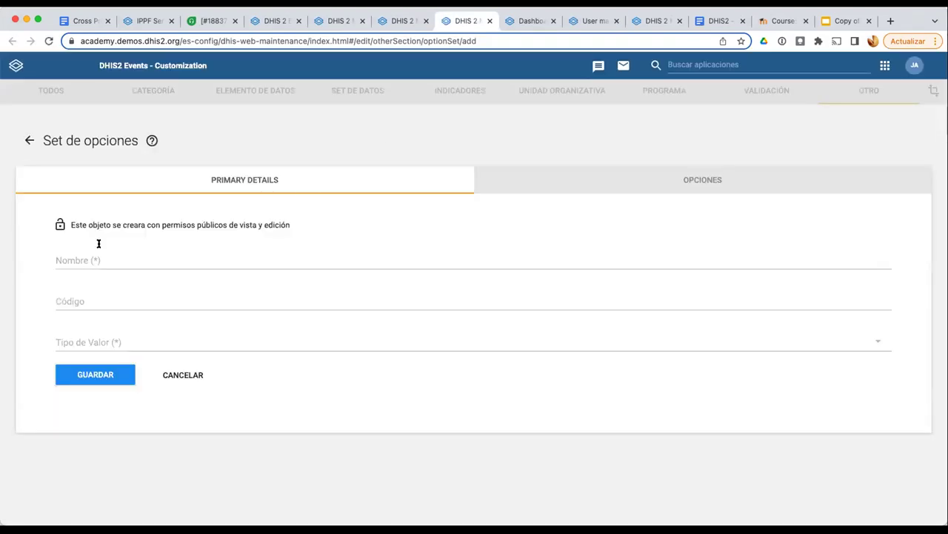
pyautogui.click(98, 243)
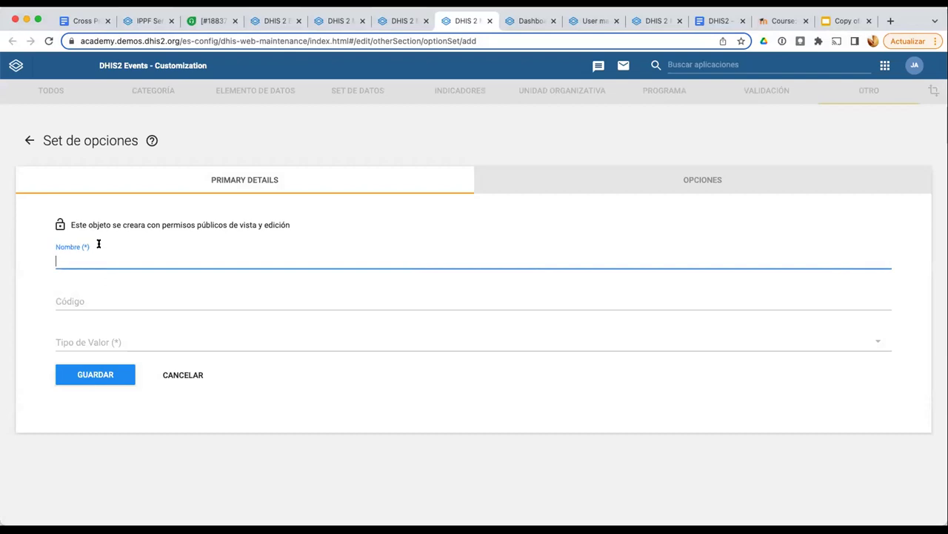
pyautogui.write('JM -')
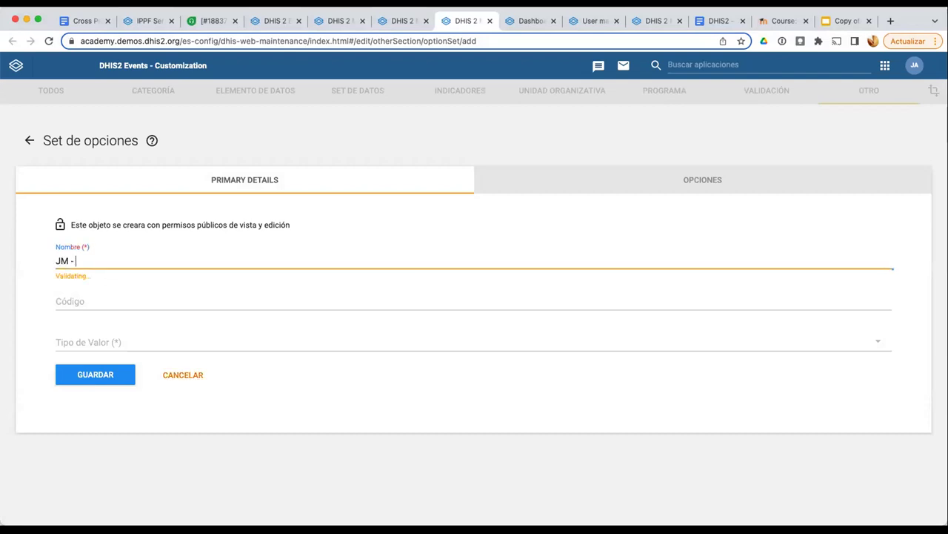
pyautogui.write(' Tip')
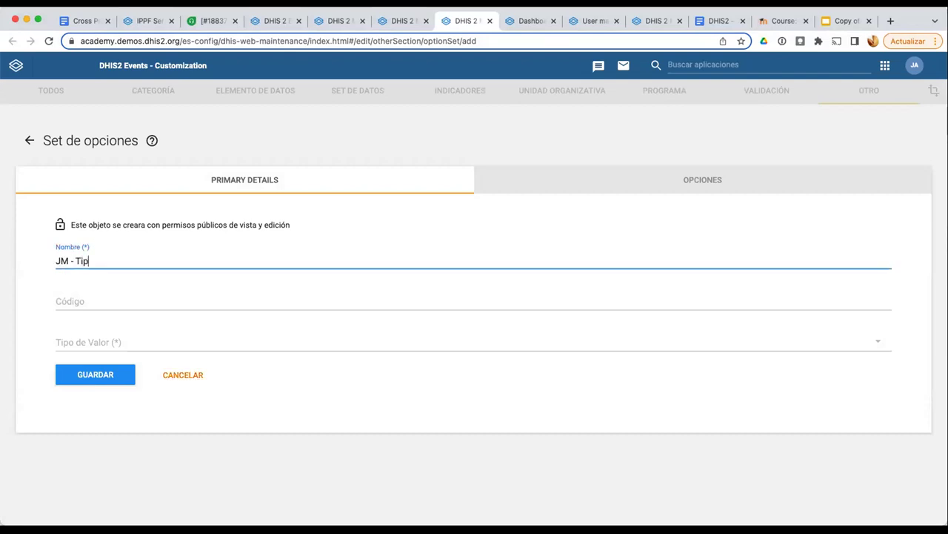
pyautogui.write('o de visita')
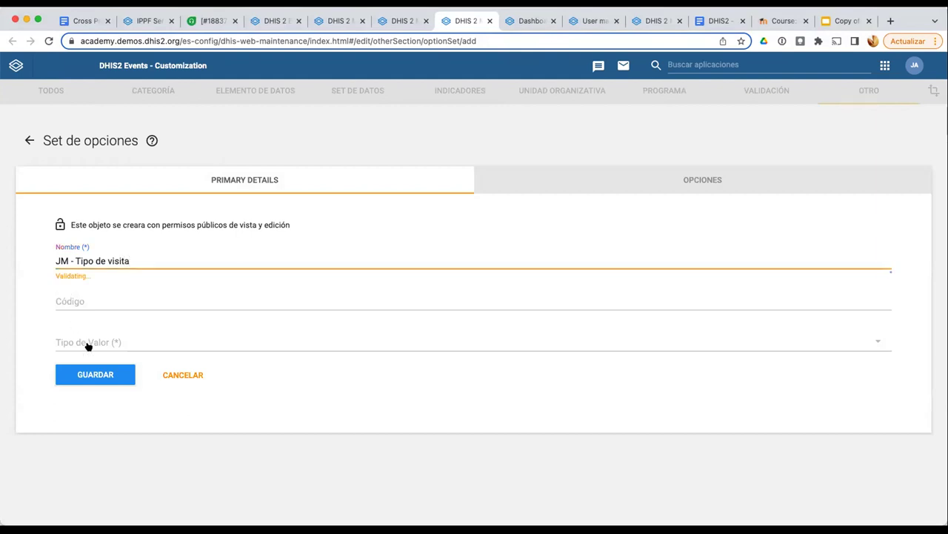
pyautogui.click(87, 346)
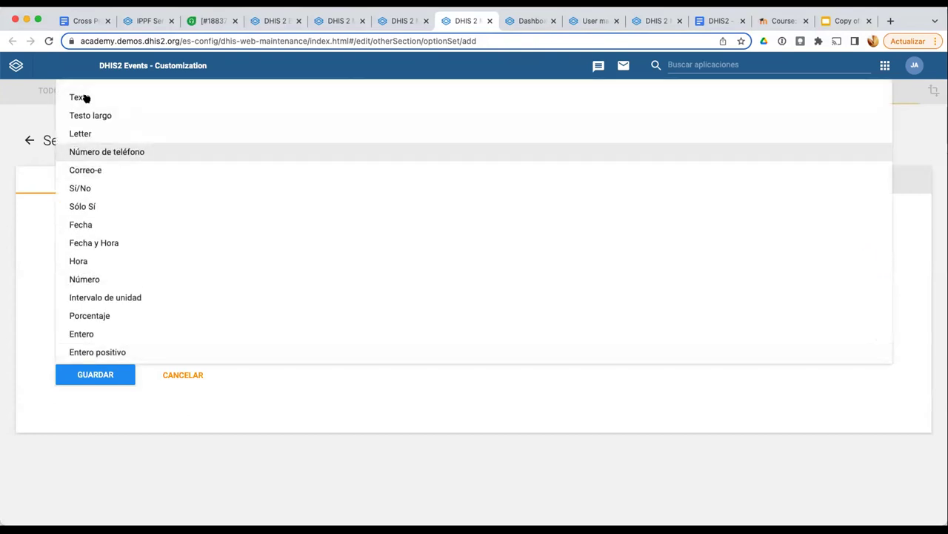
pyautogui.click(86, 97)
pyautogui.click(114, 374)
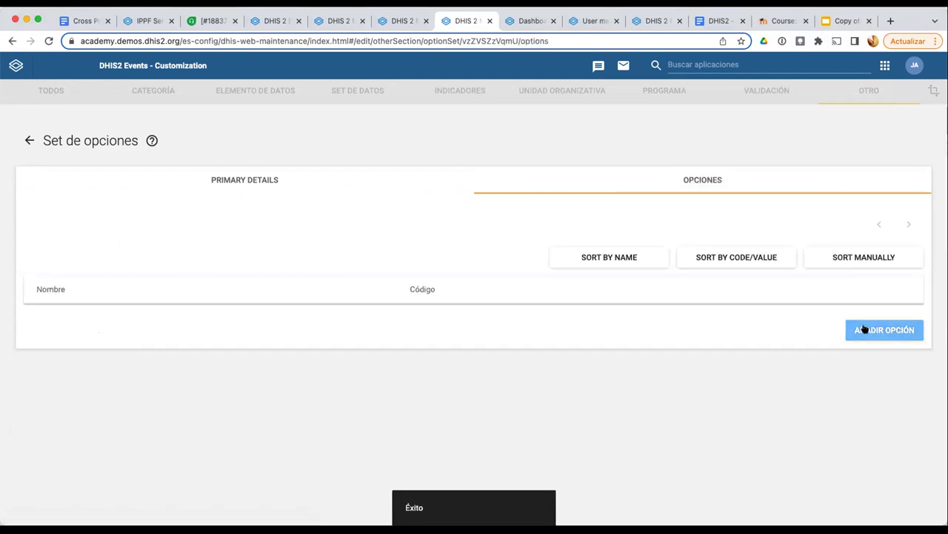
# Add and save an option to the visit type option set with "Inicial" as its name and code
pyautogui.click(863, 330)
pyautogui.click(358, 220)
pyautogui.write('Inicial')
pyautogui.click(355, 259)
pyautogui.write('Inicial')
pyautogui.click(334, 400)
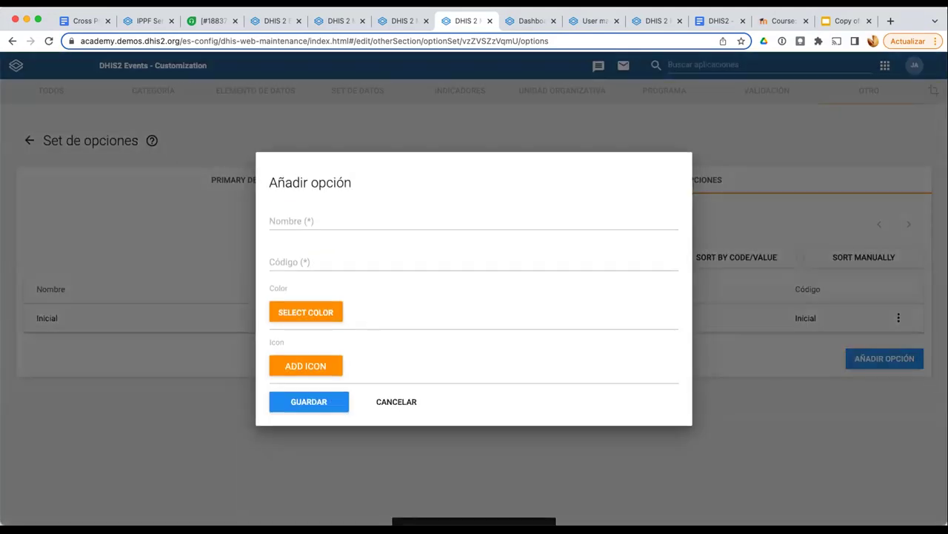
# Add and save an option with "Seguimiento" as its name and code, and close the option set page
pyautogui.write('Seguimiento')
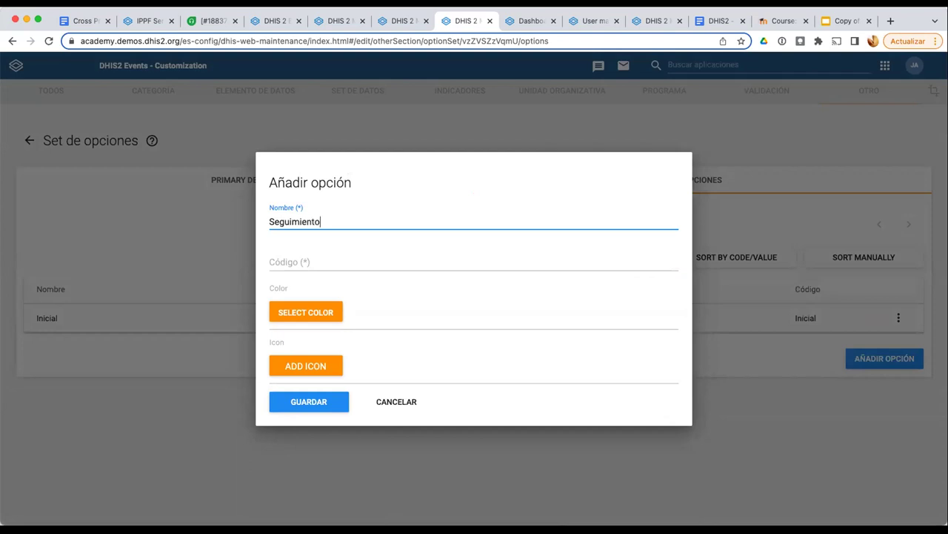
pyautogui.press('super+a')
pyautogui.press('super+c')
pyautogui.click(377, 248)
pyautogui.press('super+v')
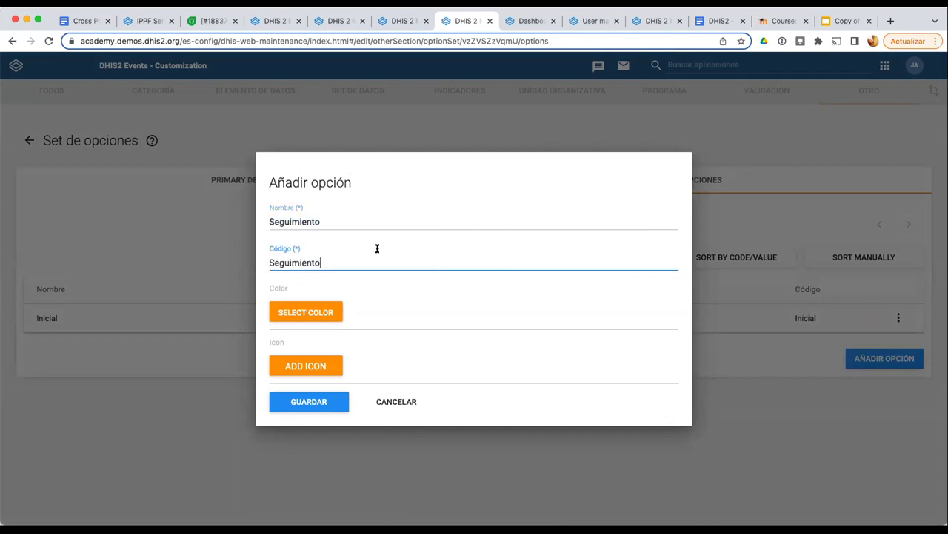
pyautogui.click(311, 394)
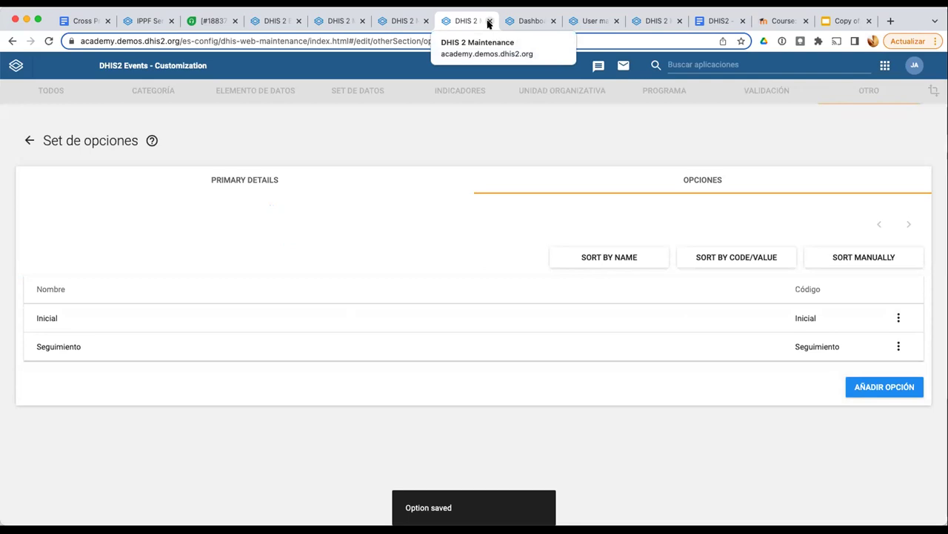
pyautogui.press('super+w')
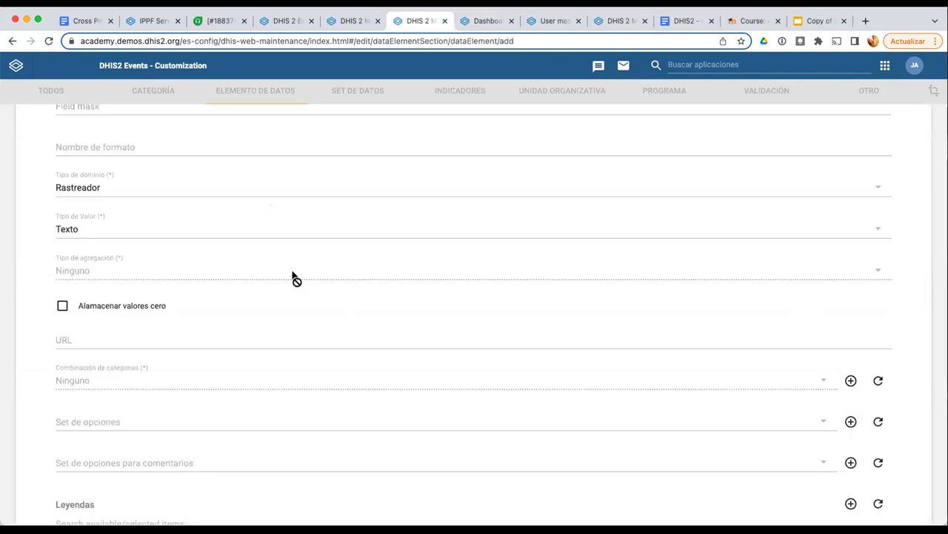
# Refresh the available option sets in the data element form and assign "JM - Tipo de visita" as its option set
pyautogui.scroll(10, 293, 273)
pyautogui.scroll(-7, 293, 272)
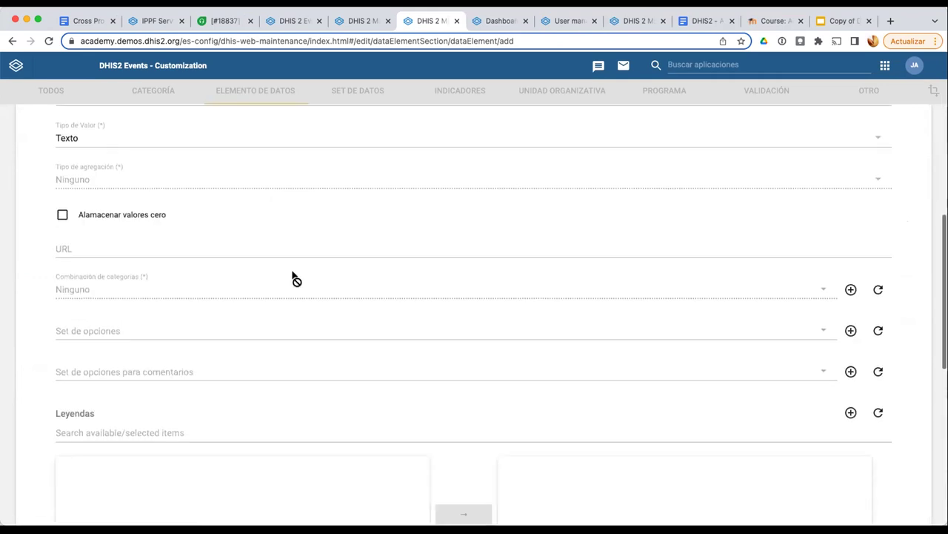
pyautogui.click(776, 333)
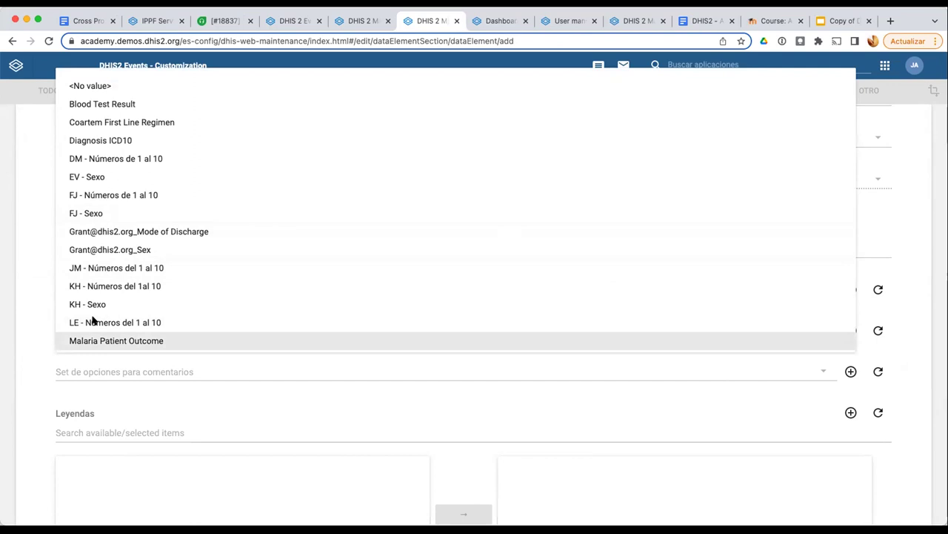
pyautogui.press('Escape')
pyautogui.click(877, 333)
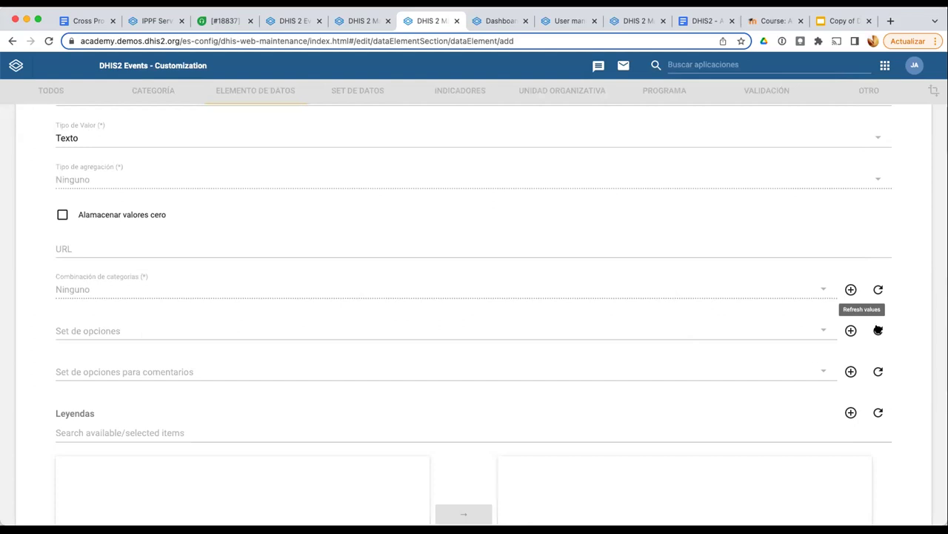
pyautogui.click(878, 331)
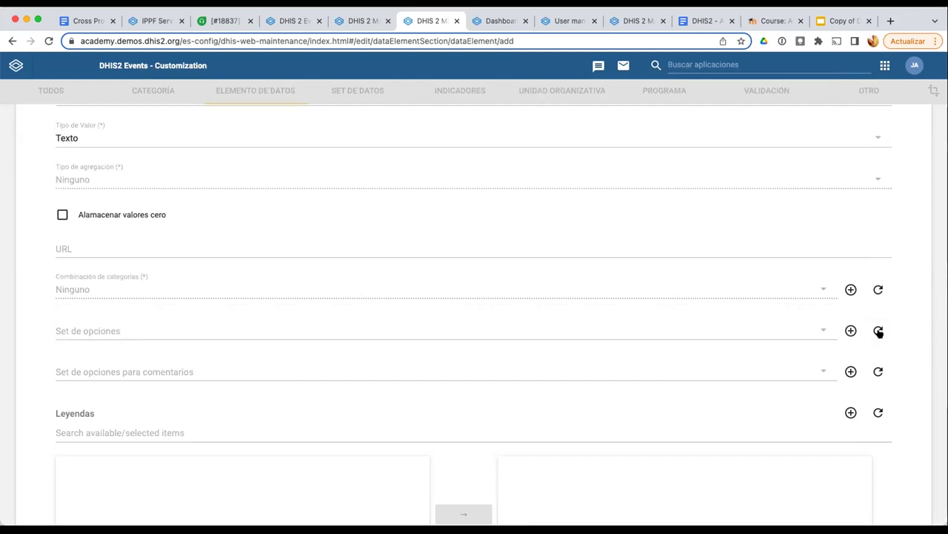
pyautogui.click(823, 334)
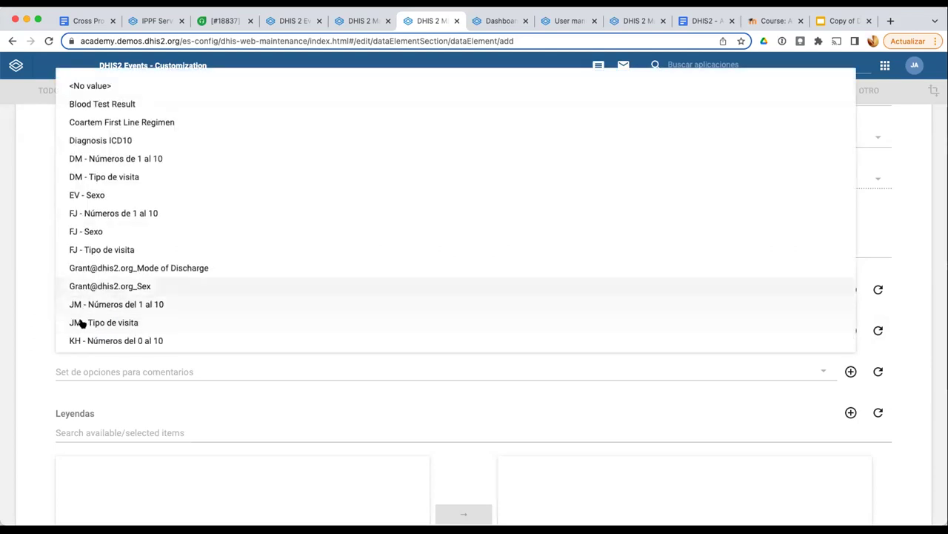
pyautogui.click(104, 323)
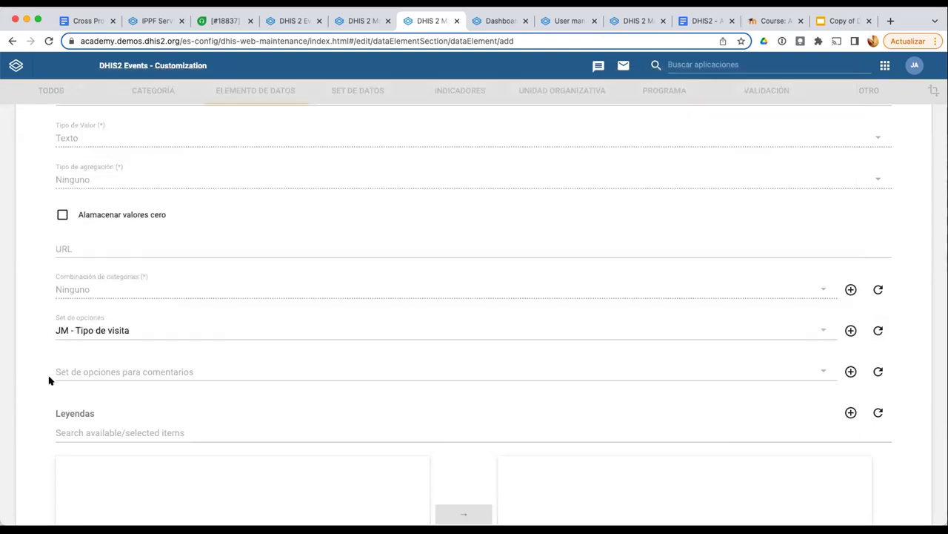
# Save the "JM - Tipo de visita" data element
pyautogui.scroll(-5, 49, 380)
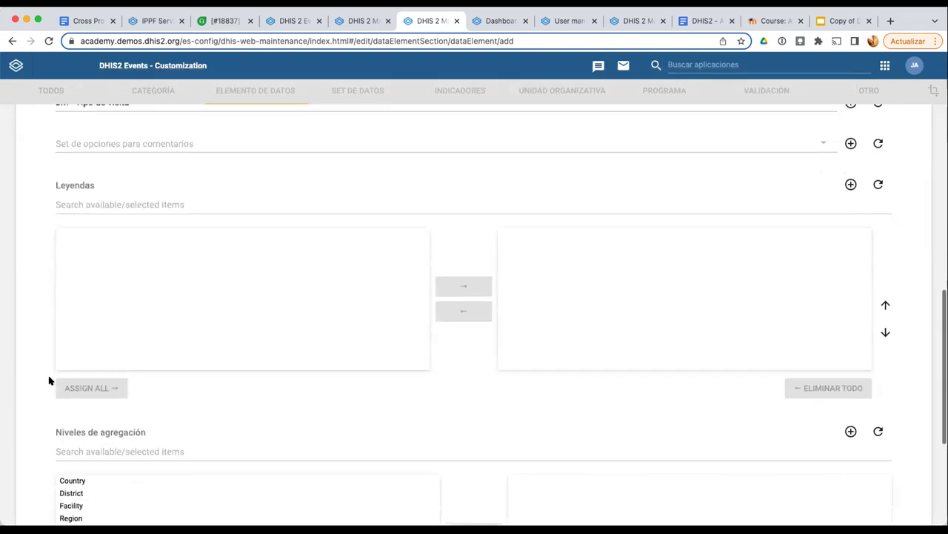
pyautogui.scroll(-5, 49, 380)
pyautogui.click(89, 434)
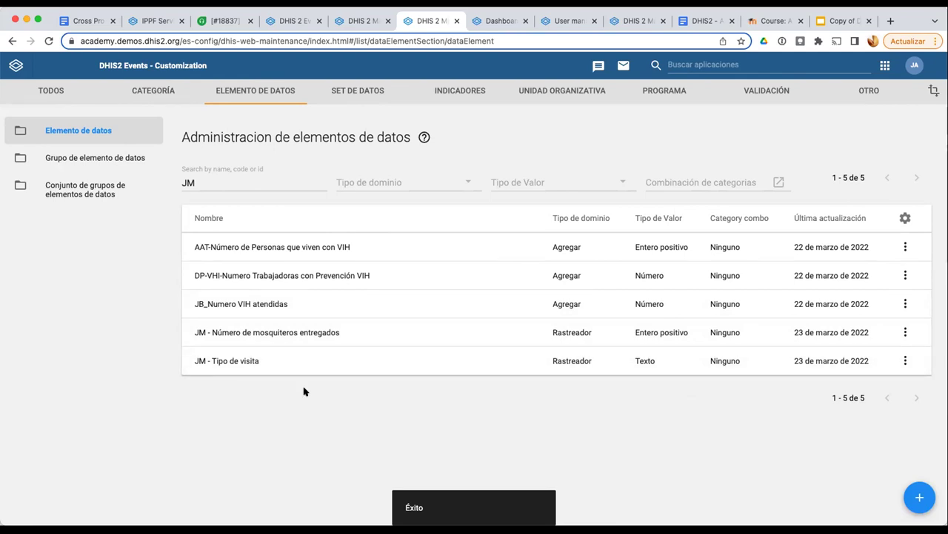
pyautogui.click(815, 17)
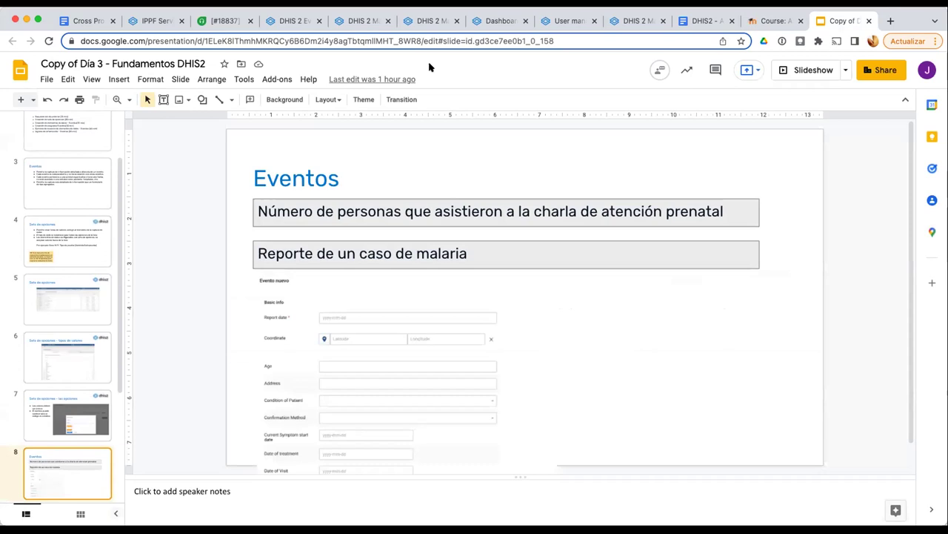
pyautogui.click(424, 22)
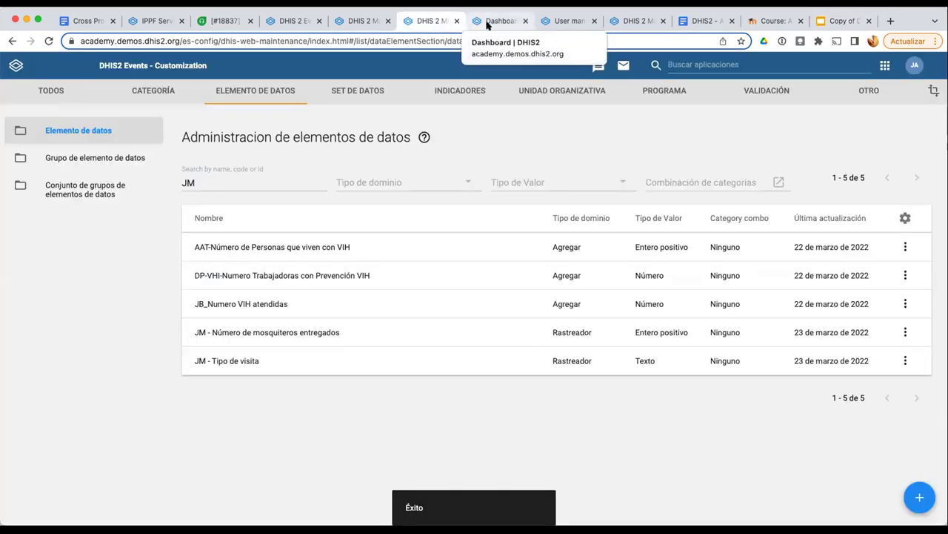
pyautogui.click(465, 23)
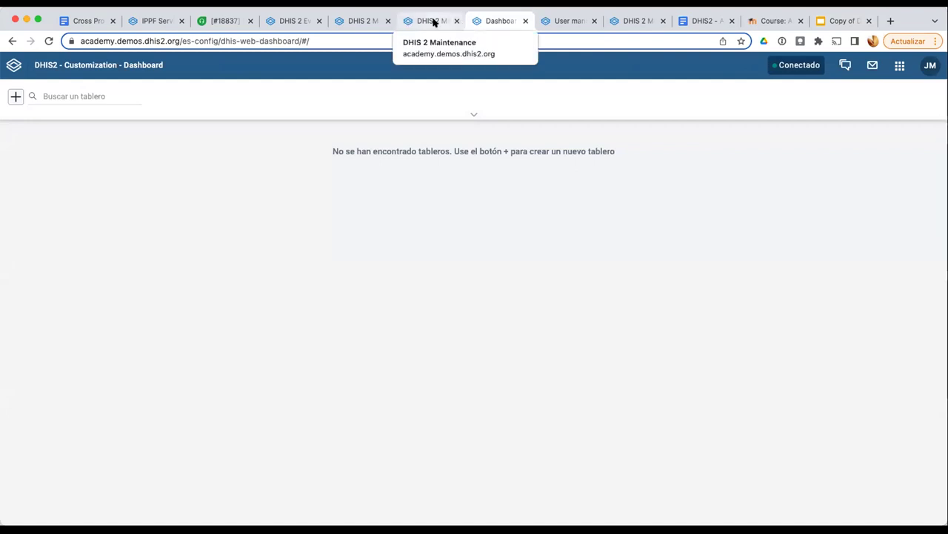
pyautogui.click(434, 22)
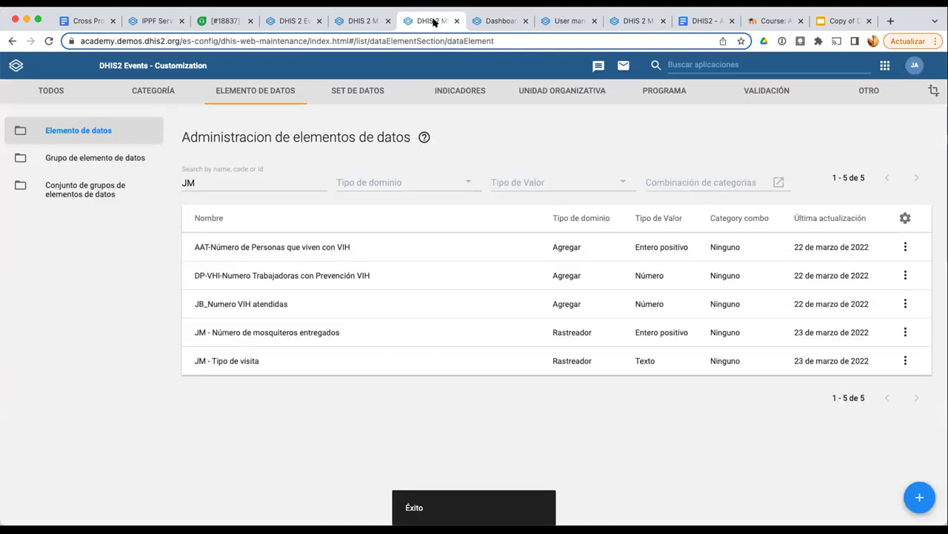
pyautogui.click(554, 23)
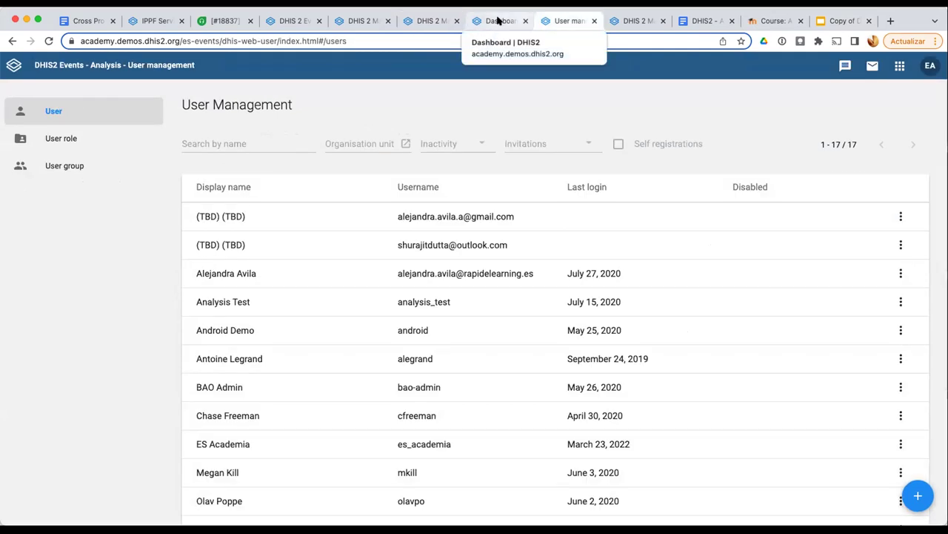
# Switch to the DHIS2 customization dashboard and open the Entrada de datos app by way of Mantenimiento
pyautogui.click(498, 21)
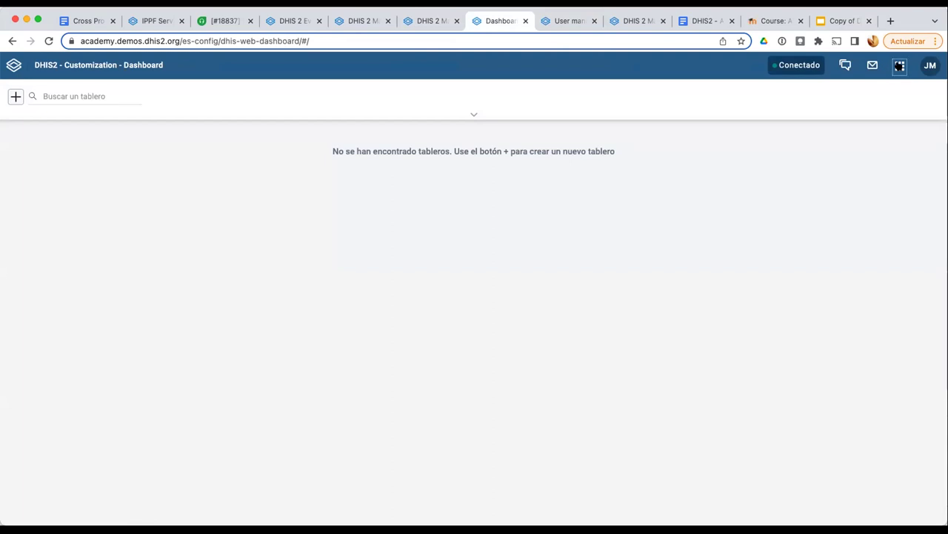
pyautogui.click(899, 66)
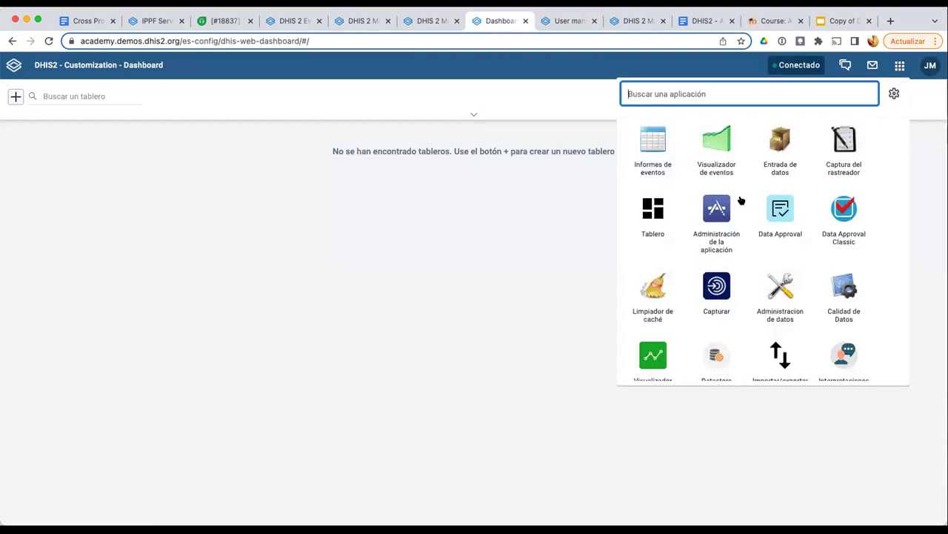
pyautogui.scroll(-2, 784, 298)
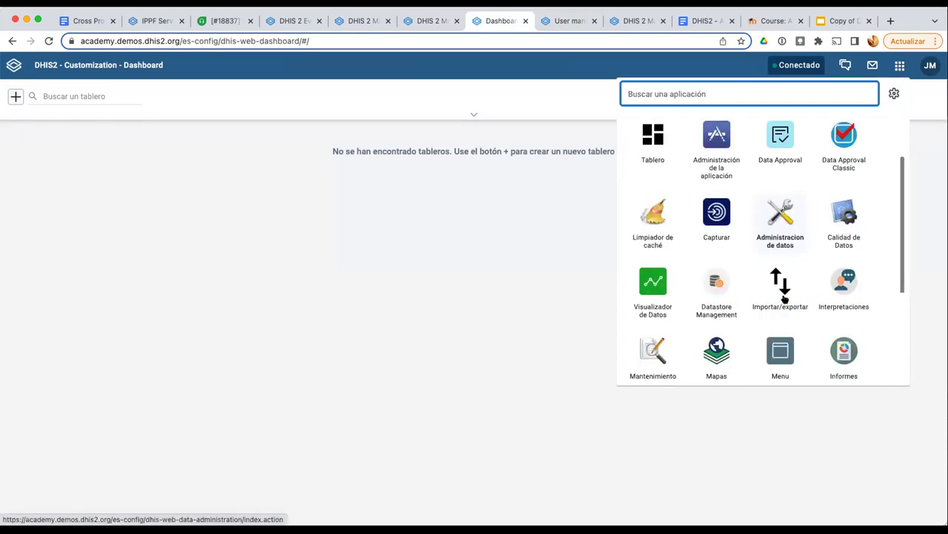
pyautogui.scroll(-2, 784, 298)
pyautogui.click(654, 233)
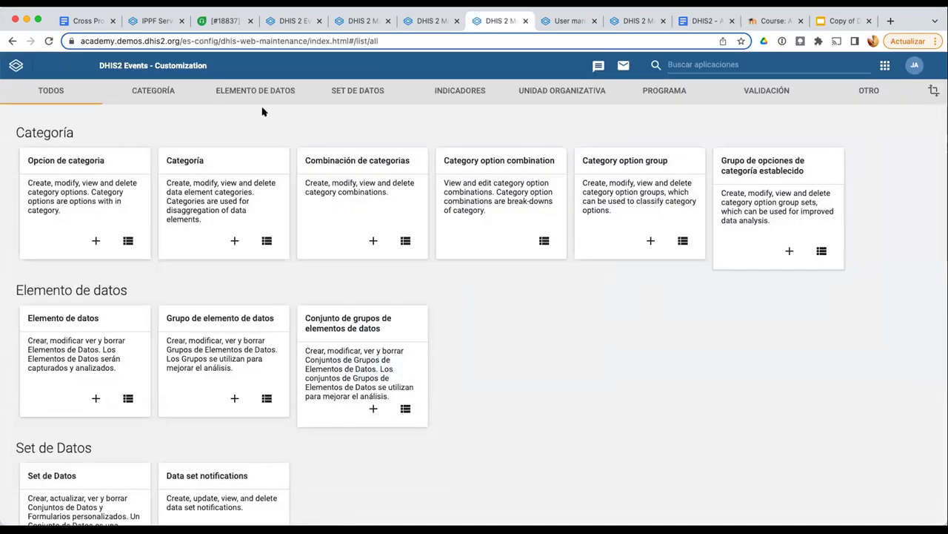
pyautogui.click(720, 65)
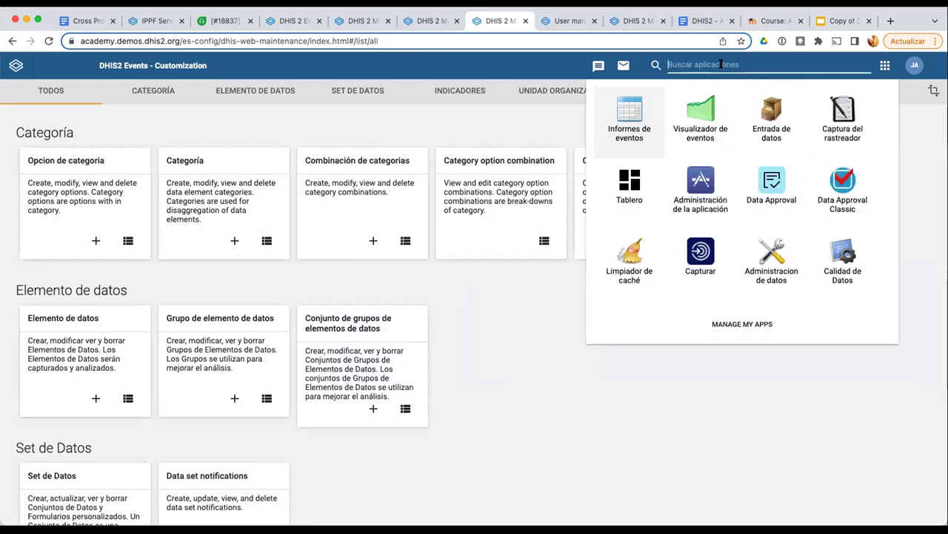
pyautogui.click(780, 107)
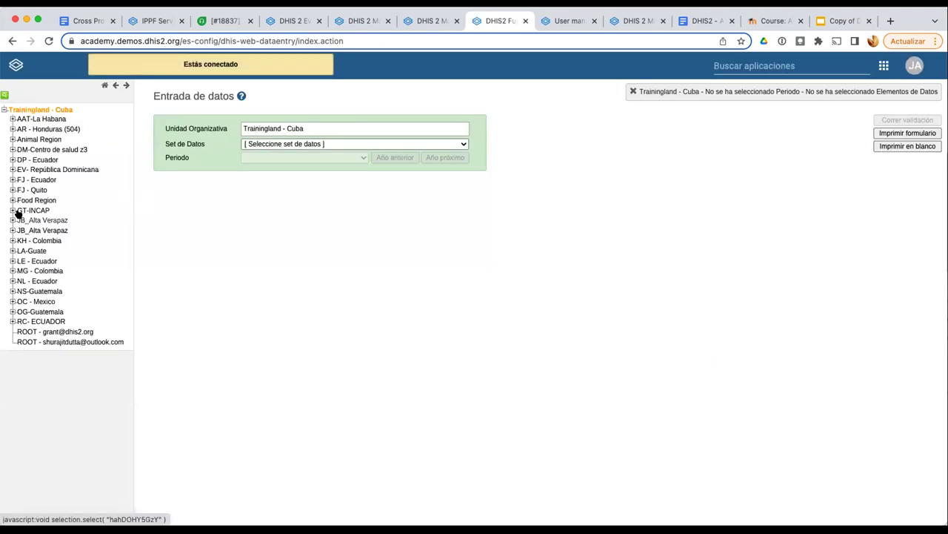
# Expand LE - Ecuador, LE - Pichincha (17) and LE - Quito (1701) in the organisation unit tree, and select Clínica Pichincha (170101)
pyautogui.click(12, 261)
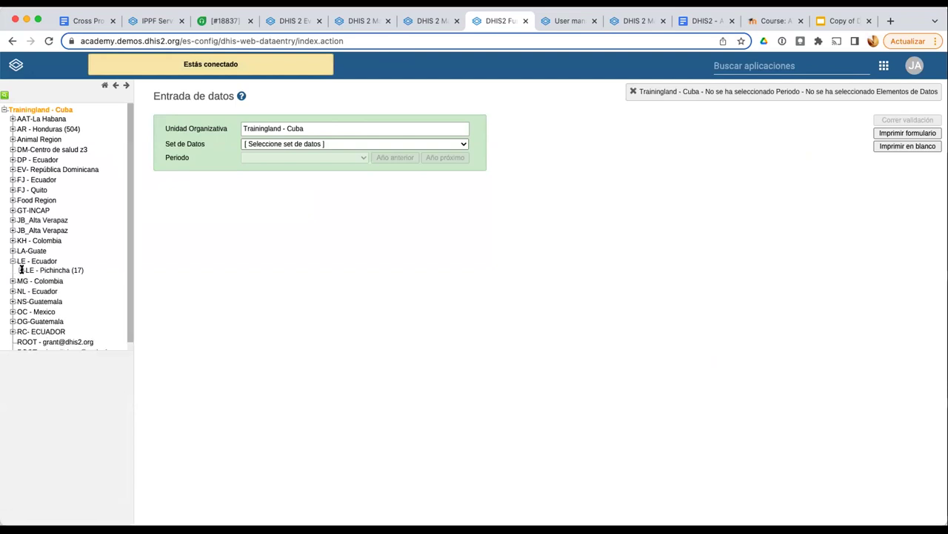
pyautogui.click(21, 270)
pyautogui.click(29, 290)
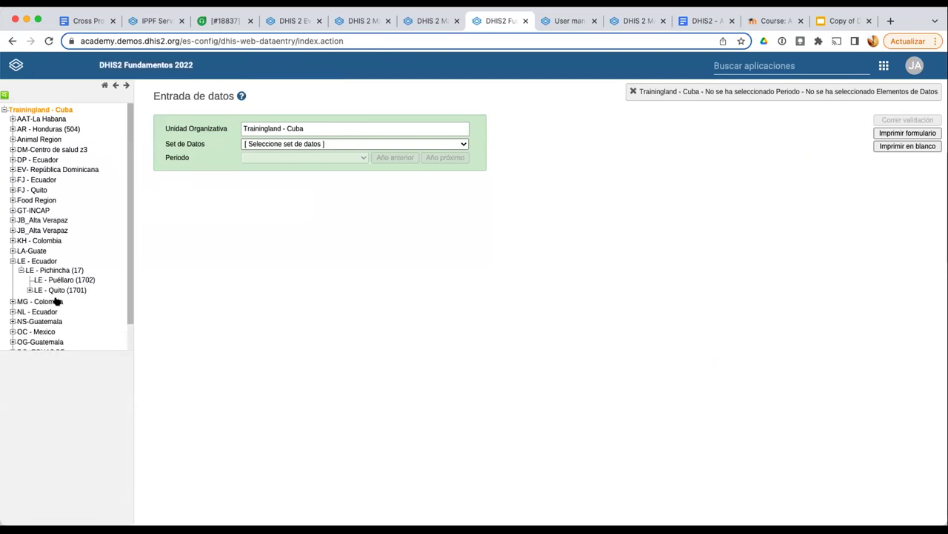
pyautogui.click(66, 300)
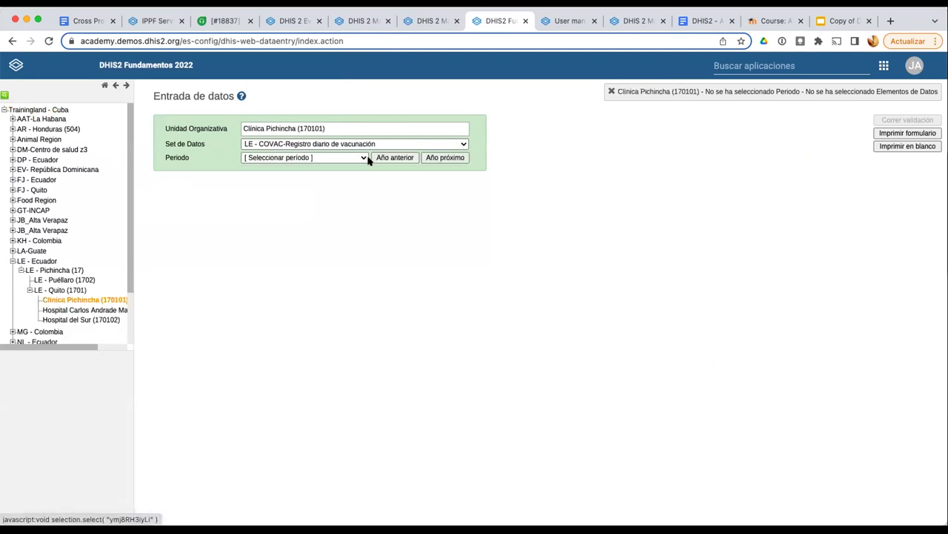
# Load the 2022-03-22 period and view the comment dialog of COVAC-Número de dosis aplicadas for LE - 60-74, LE - Aztrazeneca
pyautogui.click(333, 157)
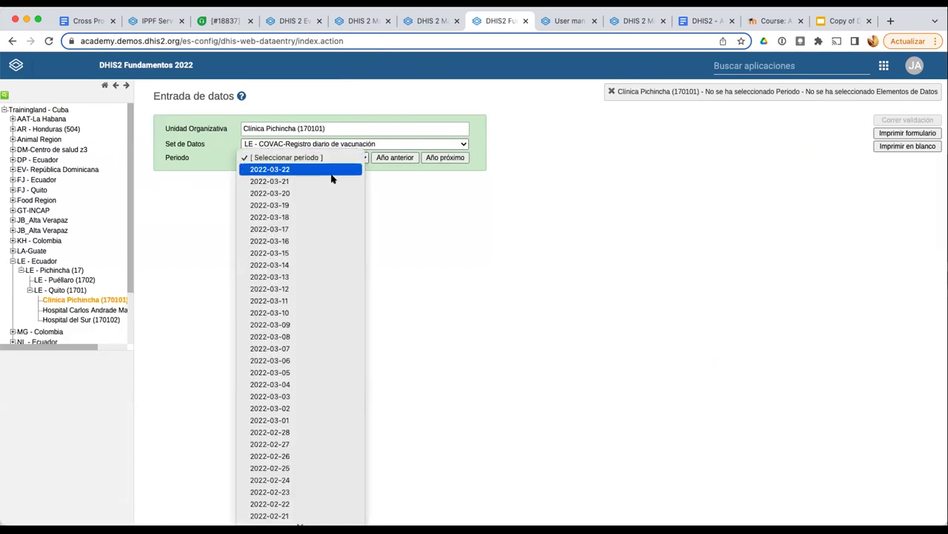
pyautogui.click(334, 169)
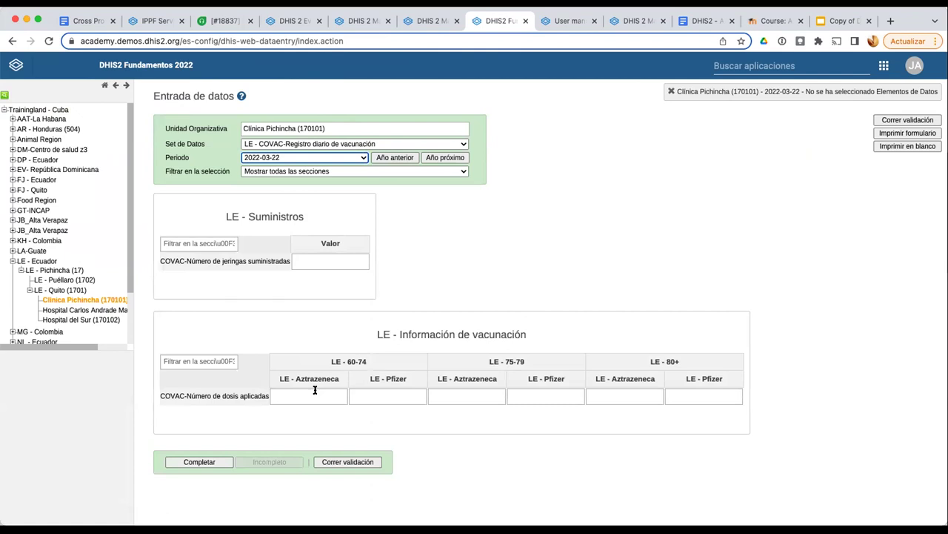
pyautogui.click(315, 395)
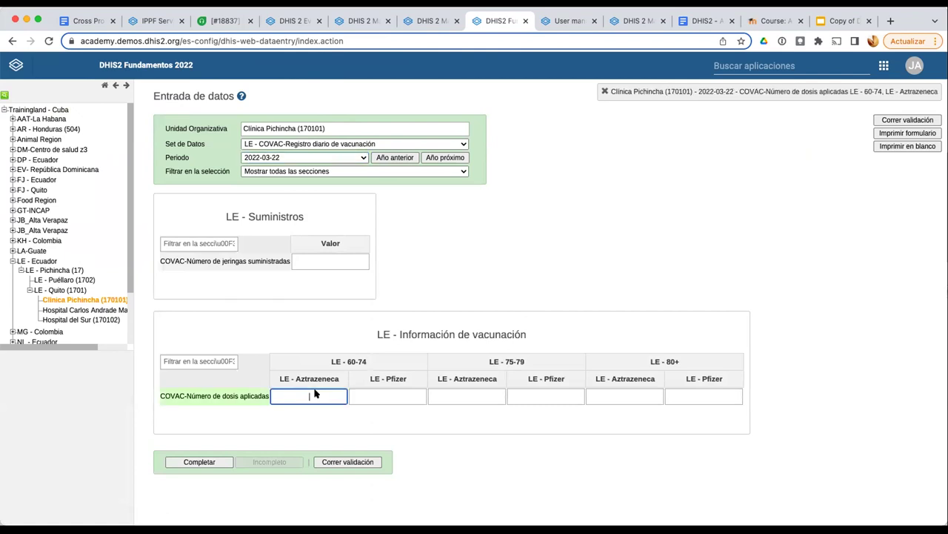
pyautogui.doubleClick(315, 395)
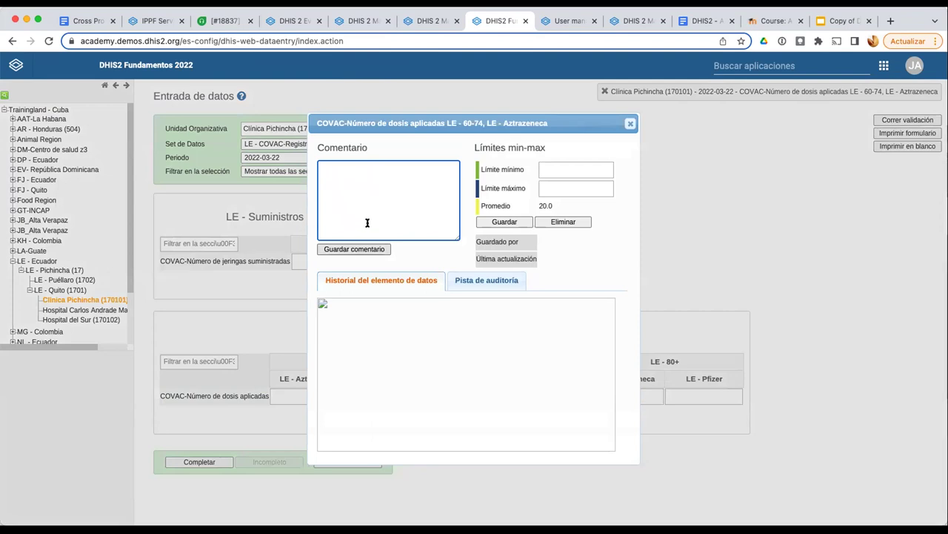
pyautogui.click(630, 123)
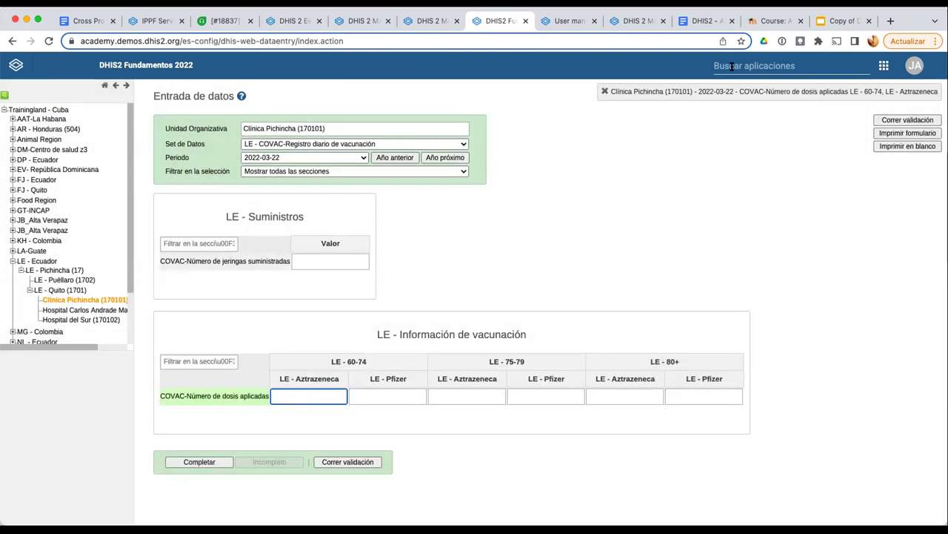
# Switch to the Mantenimiento app and go to its Elemento de datos section
pyautogui.click(731, 66)
pyautogui.scroll(-2, 681, 242)
pyautogui.click(682, 241)
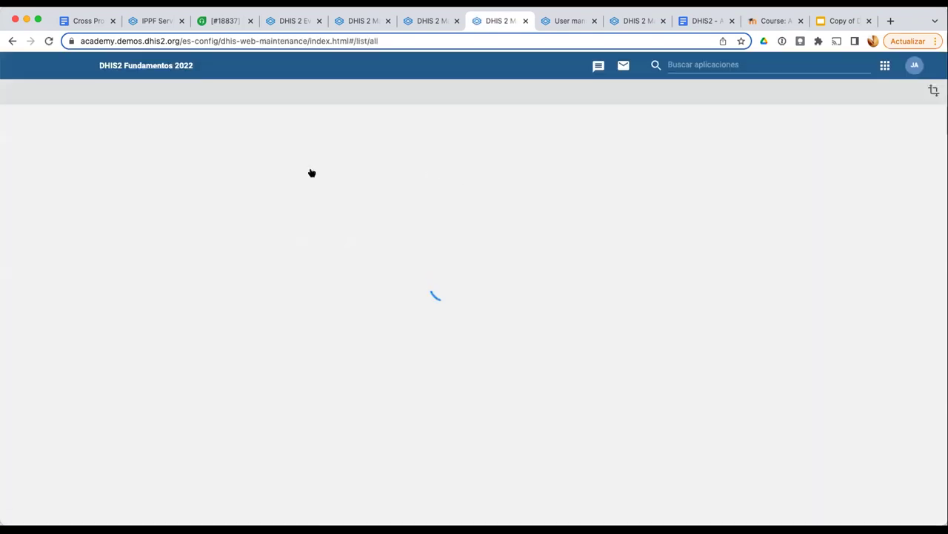
pyautogui.click(259, 95)
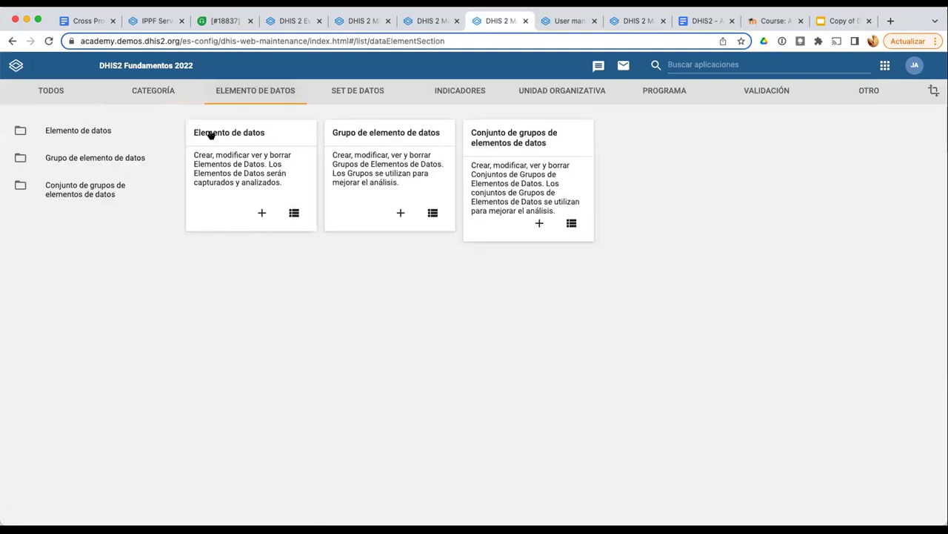
# Filter the data elements by "LE" and open LE - COVAC-Número de dosis aplicadas for editing
pyautogui.click(222, 174)
pyautogui.click(252, 183)
pyautogui.write('LE')
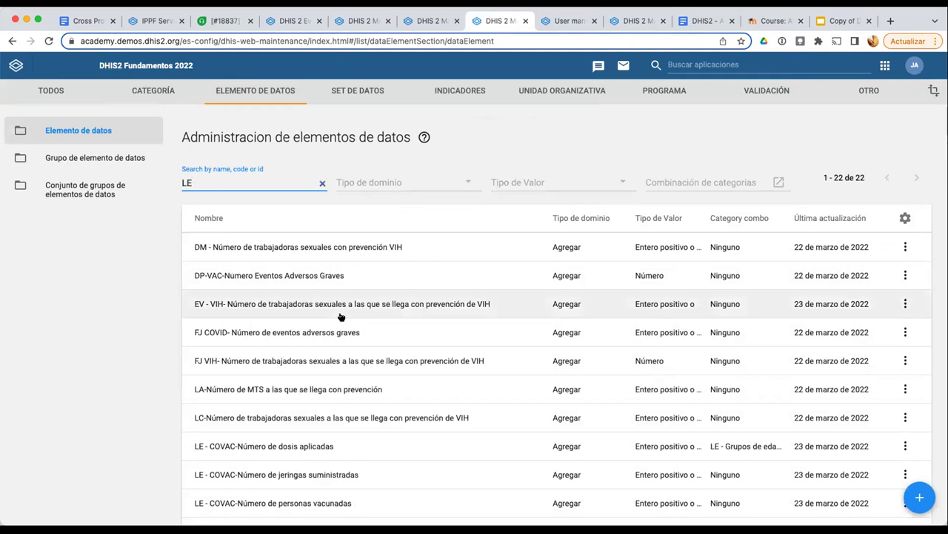
pyautogui.scroll(-3, 341, 317)
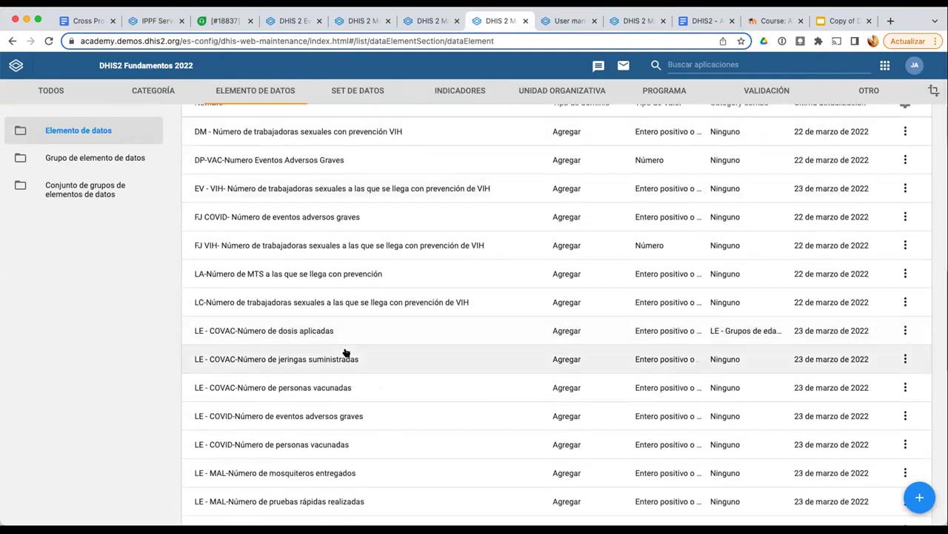
pyautogui.scroll(-2, 345, 353)
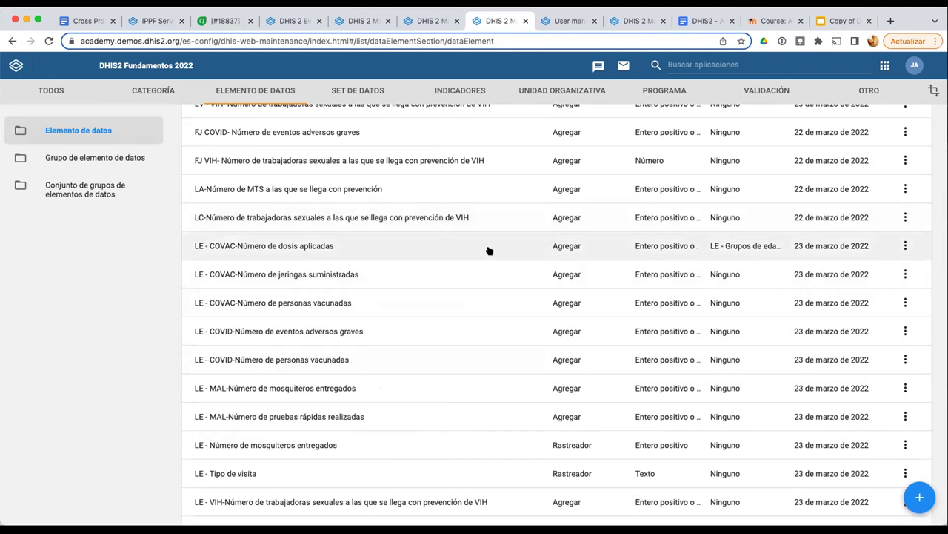
pyautogui.click(452, 253)
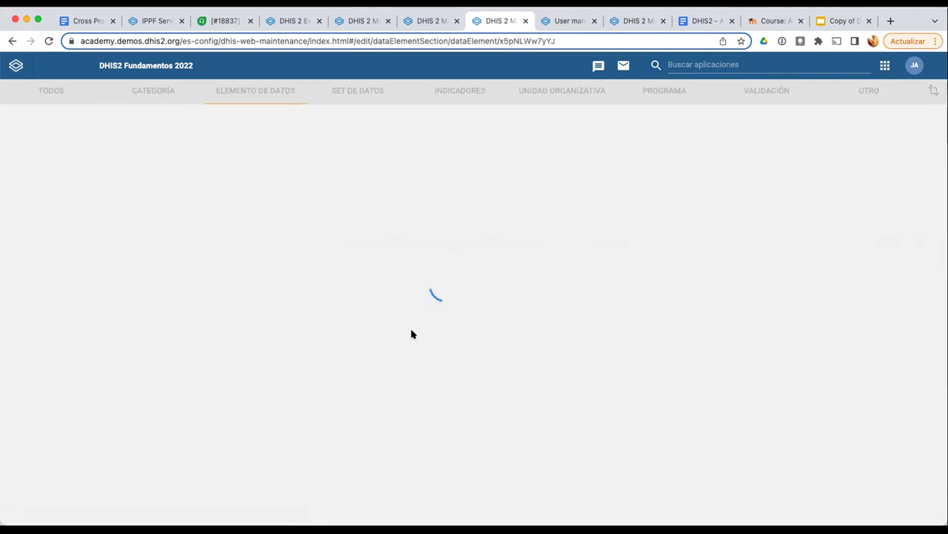
# Assign "JM - Tipo de visita" as the data element's option set for comments and save the data element
pyautogui.scroll(-6, 410, 335)
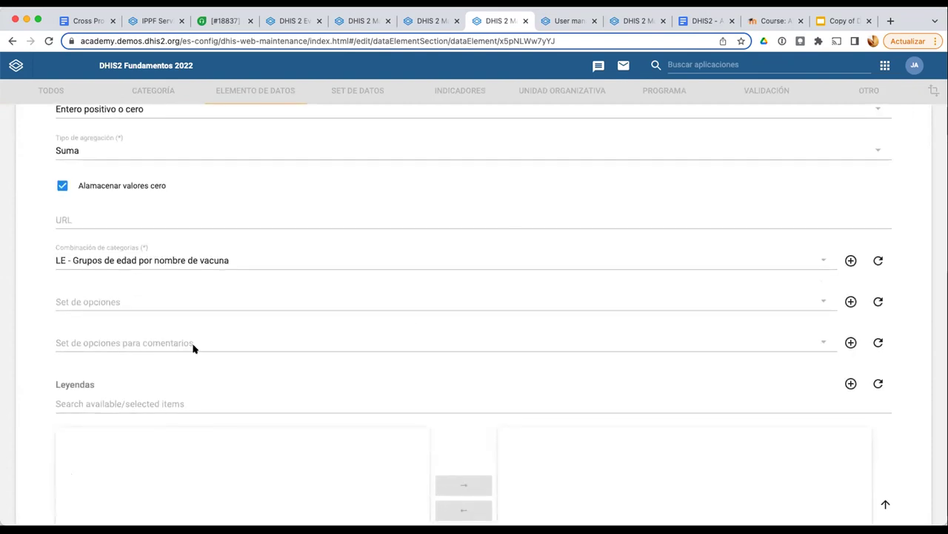
pyautogui.click(195, 345)
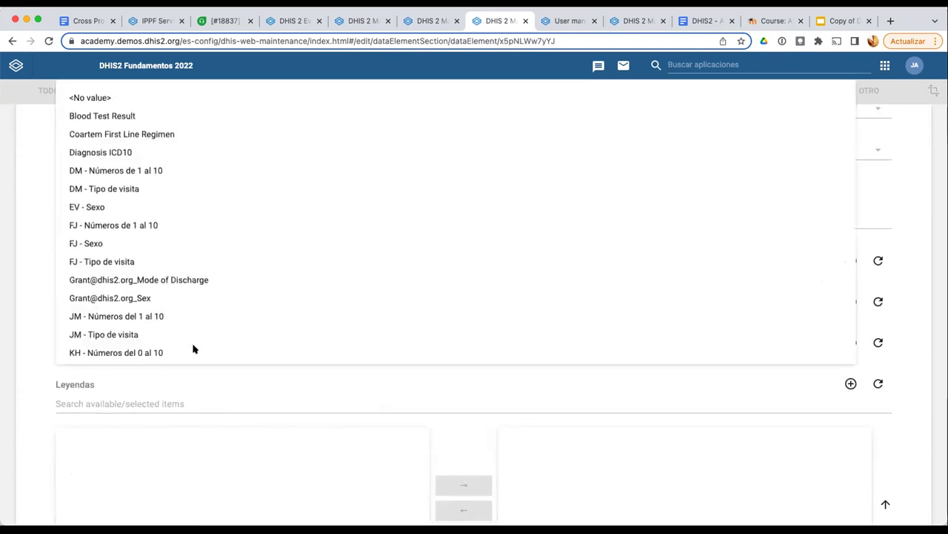
pyautogui.click(107, 335)
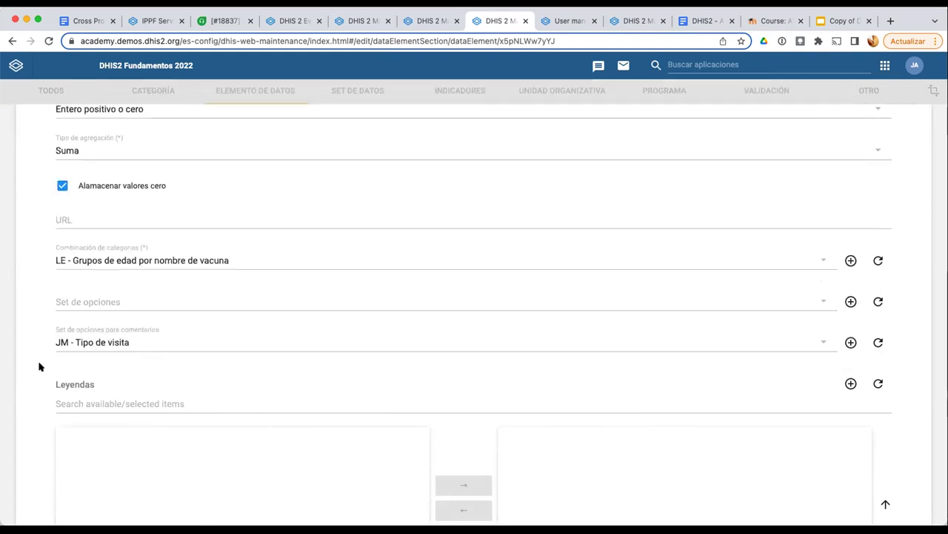
pyautogui.scroll(-6, 87, 438)
pyautogui.click(90, 435)
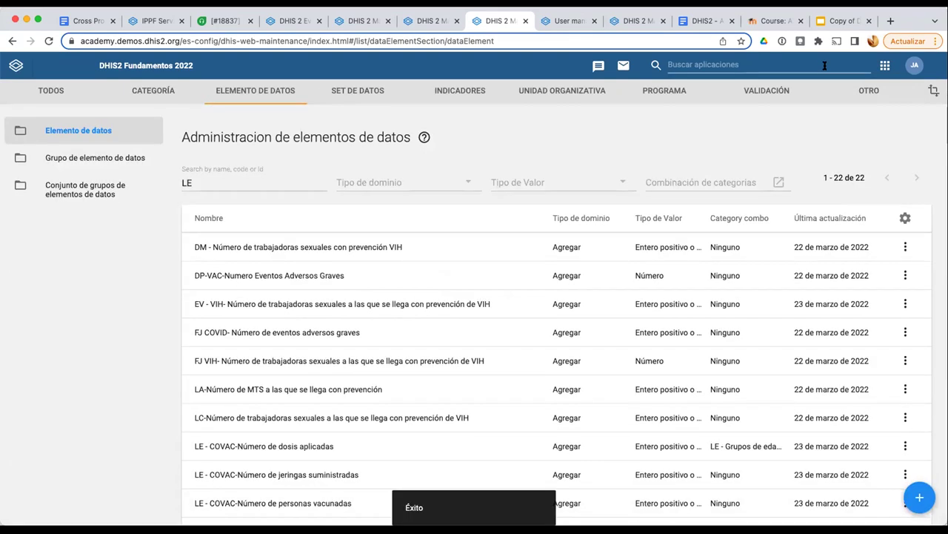
# Switch to the Limpiador de caché app and clear all stored browser cache items
pyautogui.click(696, 64)
pyautogui.click(634, 255)
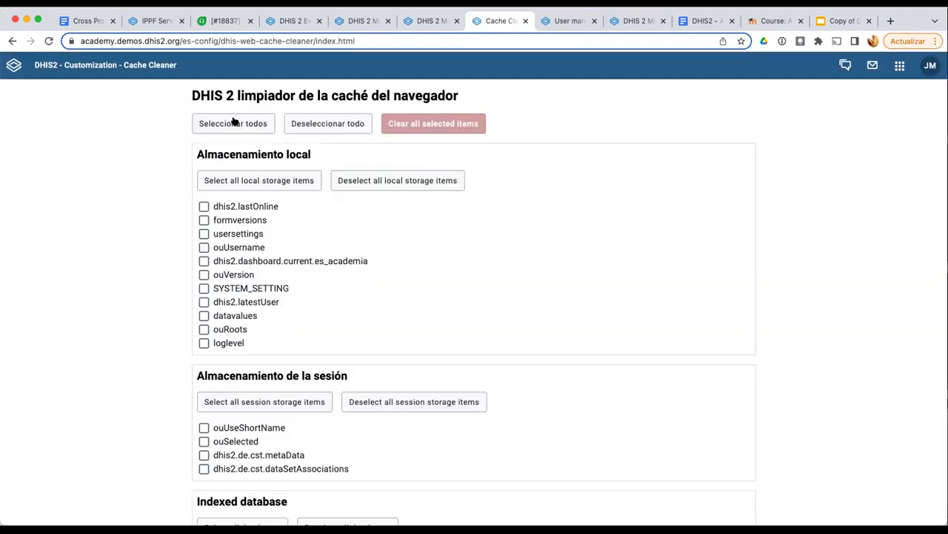
pyautogui.click(205, 121)
pyautogui.click(509, 127)
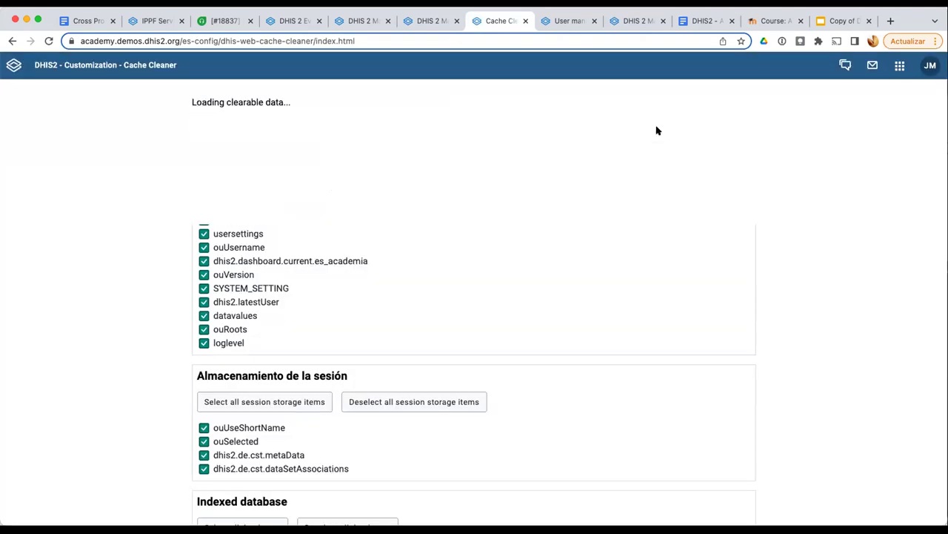
# Switch to Entrada de datos, expand LE - Ecuador down to LE - Quito (1701), and select Clínica Pichincha (170101)
pyautogui.click(900, 65)
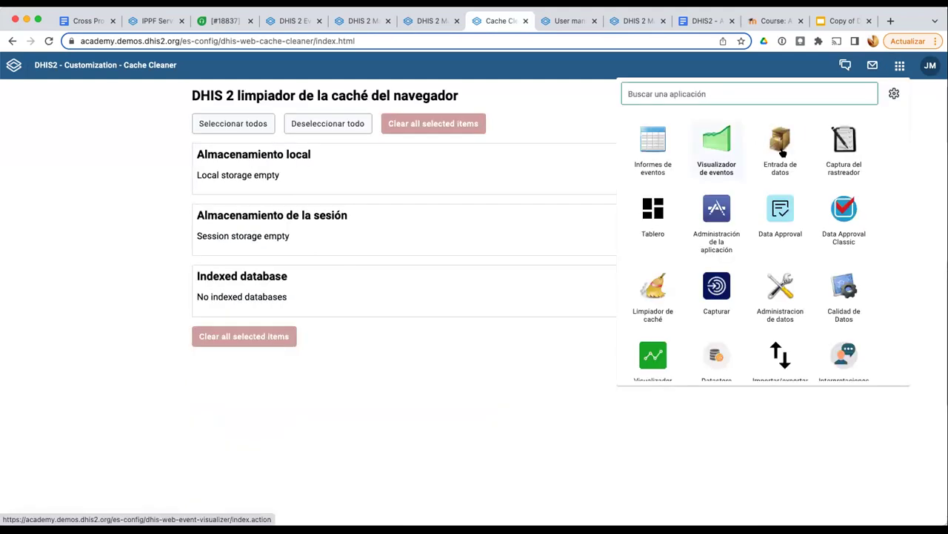
pyautogui.click(779, 141)
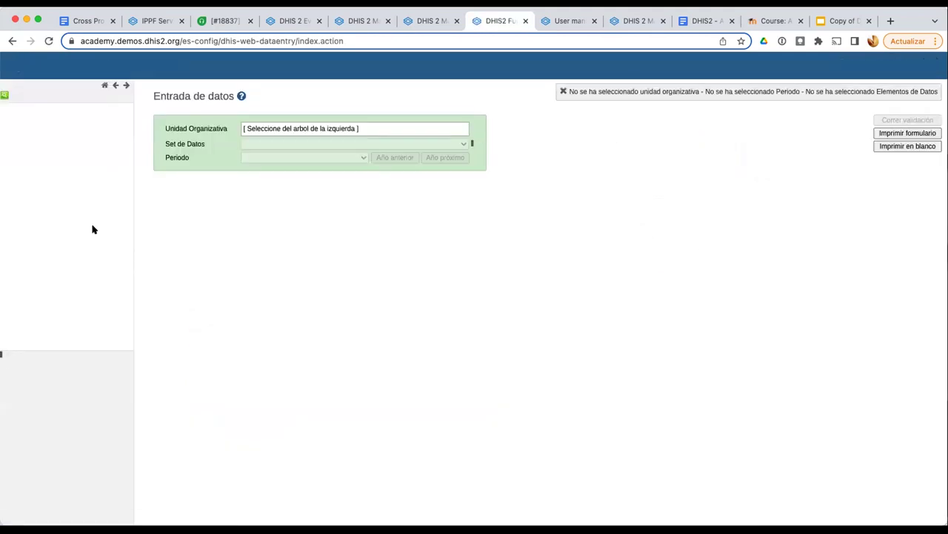
pyautogui.click(5, 109)
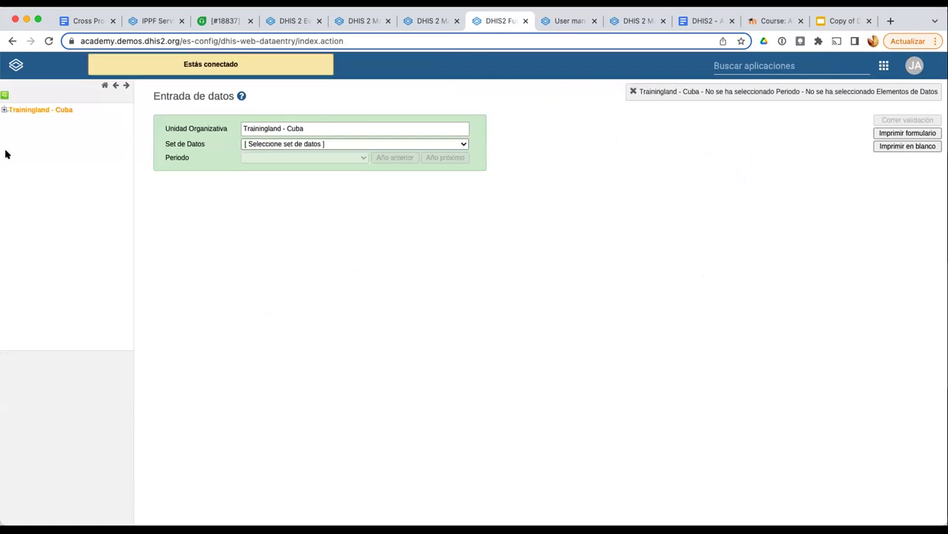
pyautogui.click(12, 261)
pyautogui.click(21, 270)
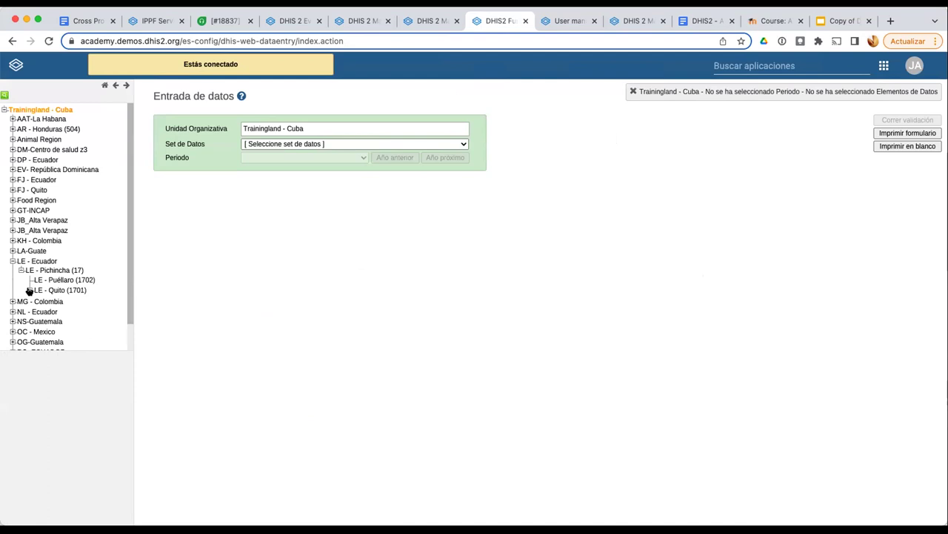
pyautogui.click(30, 290)
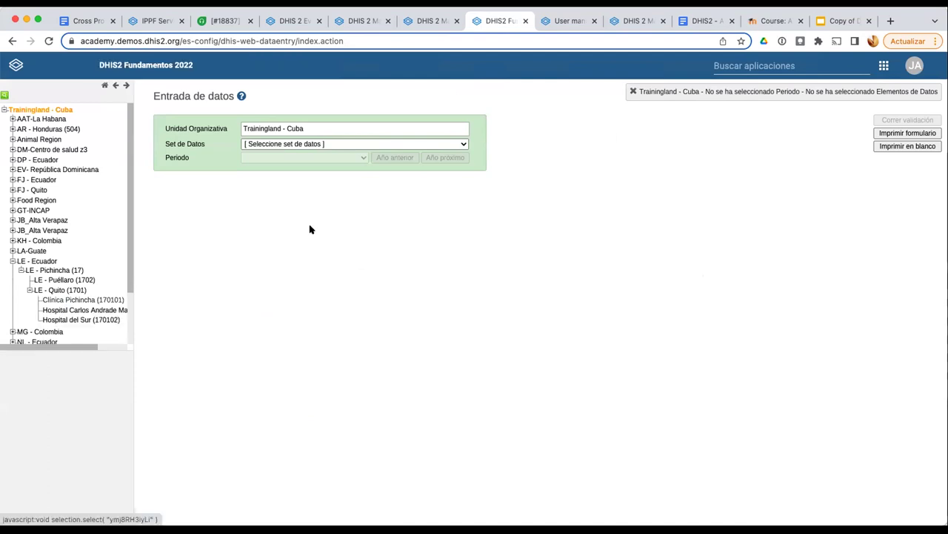
# Choose the 2022-03-22 period and open the comment dialog of COVAC-Número de dosis aplicadas for LE - 60-74, LE - Aztrazeneca
pyautogui.click(307, 157)
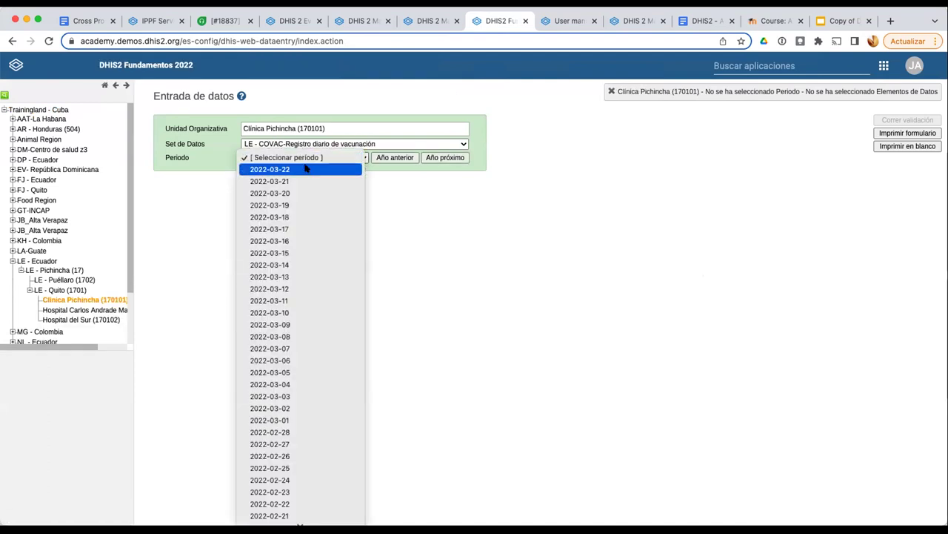
pyautogui.click(306, 169)
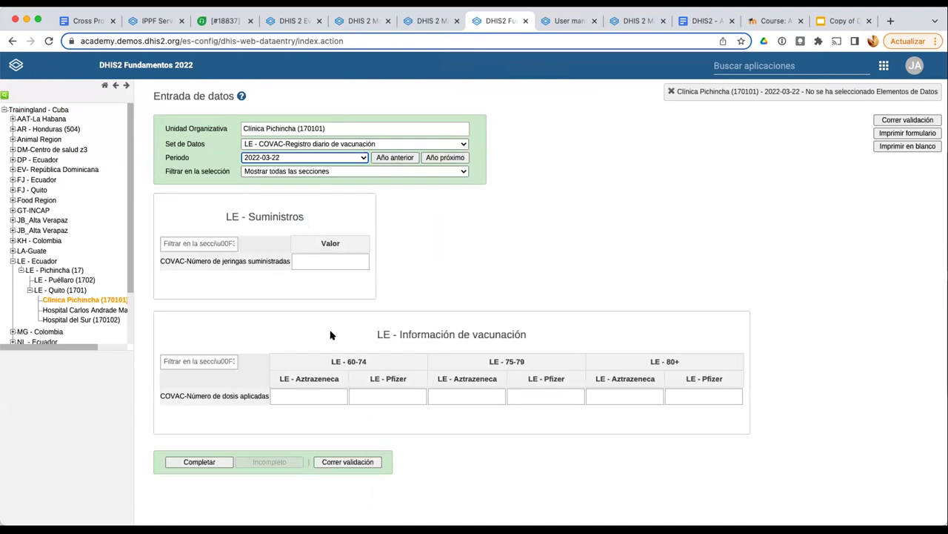
pyautogui.click(320, 393)
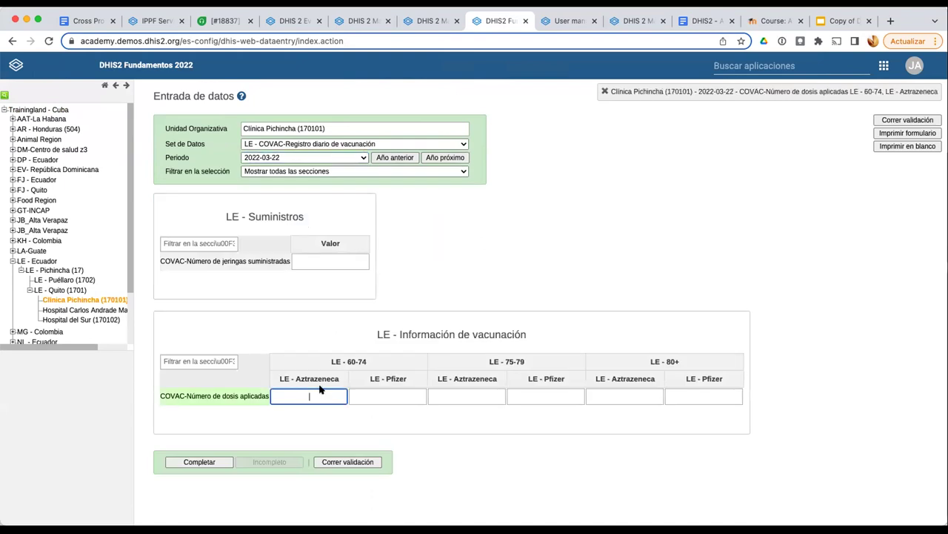
pyautogui.doubleClick(321, 388)
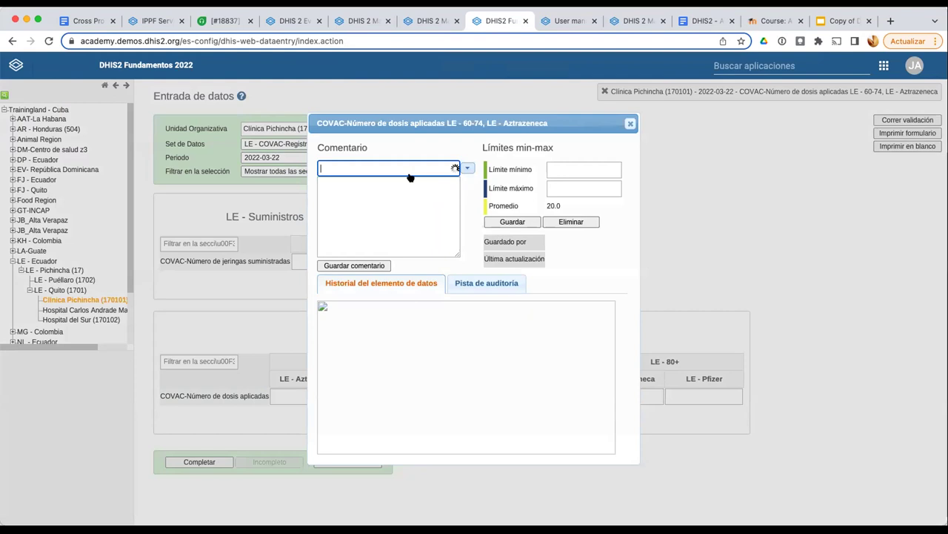
# Choose Inicial from the option set as the comment for the applied doses value
pyautogui.click(376, 205)
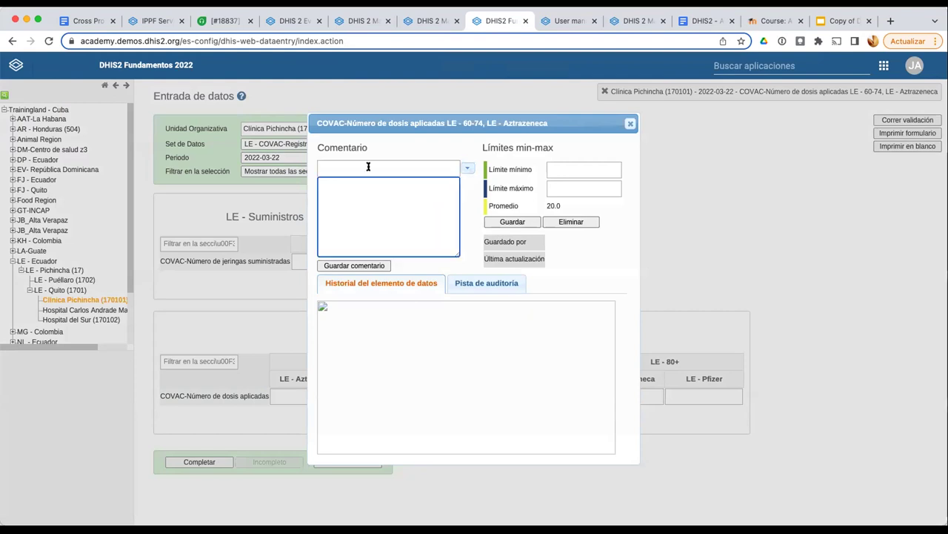
pyautogui.click(467, 169)
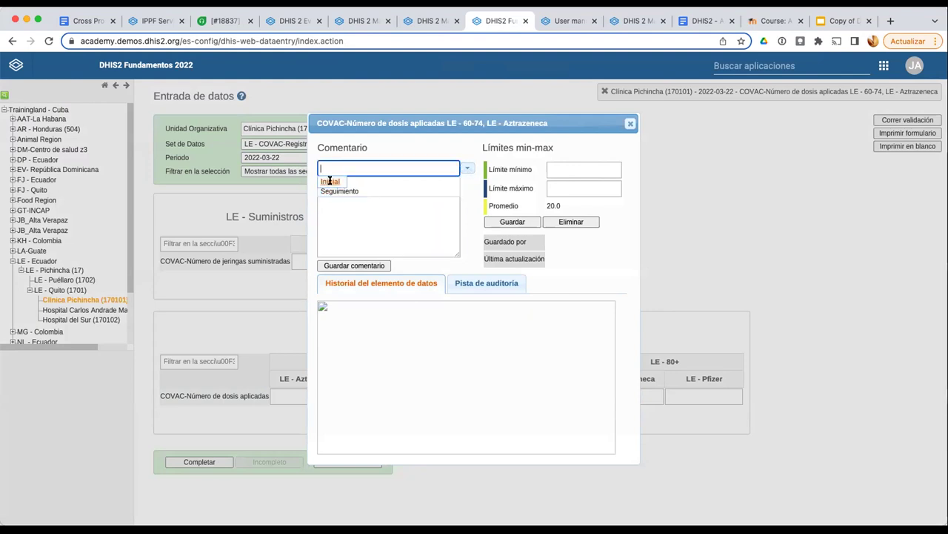
pyautogui.click(329, 181)
pyautogui.click(459, 244)
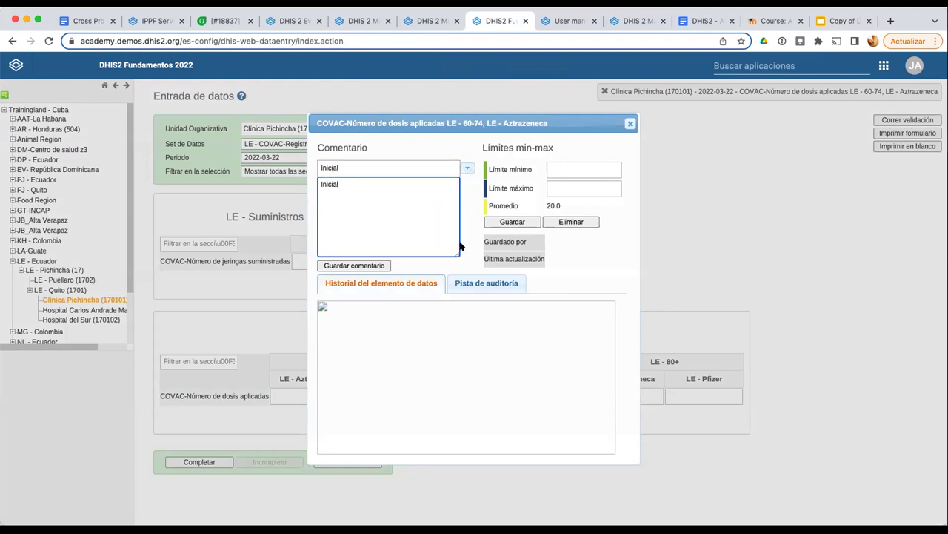
# Change the comment option to Seguimiento, try adding extra free text after it, and erase the added characters
pyautogui.click(450, 169)
pyautogui.click(356, 192)
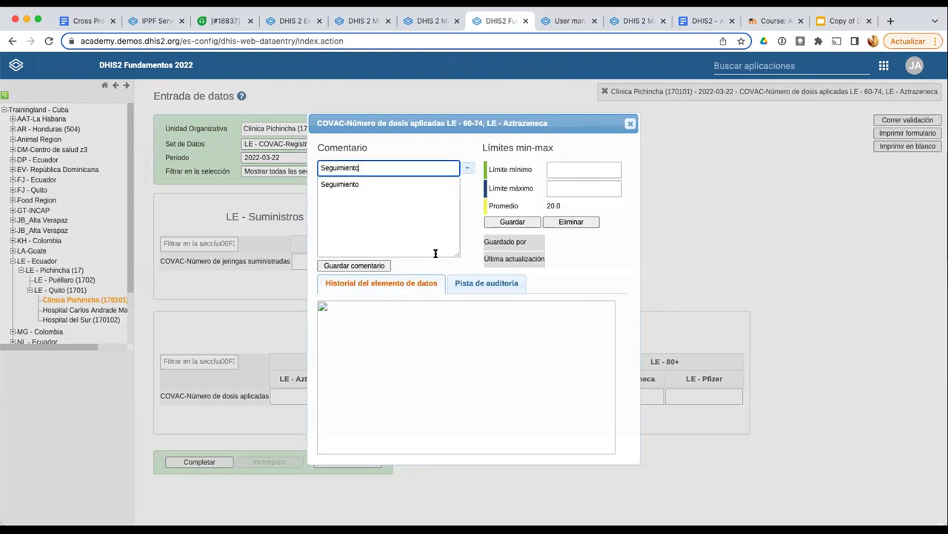
pyautogui.click(432, 200)
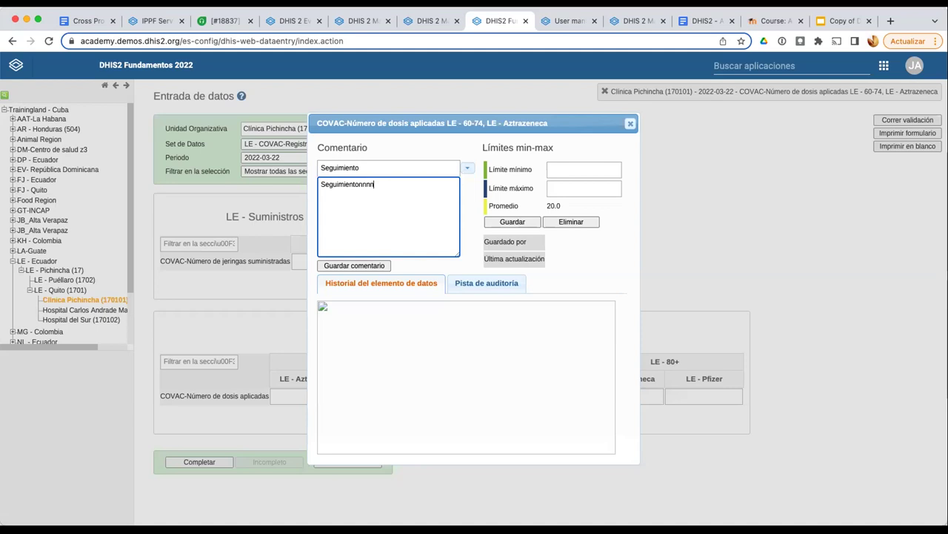
pyautogui.press('BackSpace')
pyautogui.press('BackSpace')
pyautogui.press('BackSpace')
pyautogui.press('BackSpace')
# Choose Seguimiento again as the comment option, save the comment, and close the dialog
pyautogui.click(364, 169)
pyautogui.click(340, 183)
pyautogui.click(354, 190)
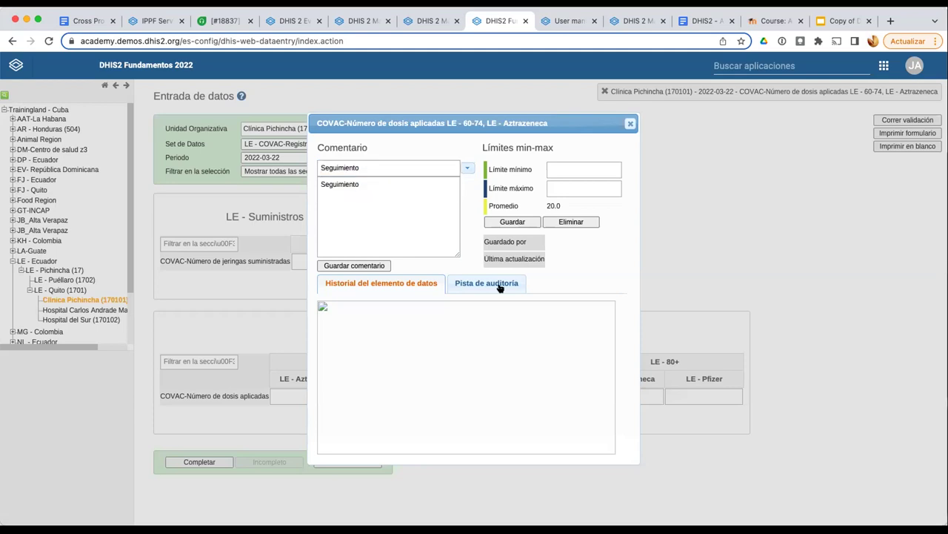
pyautogui.click(347, 264)
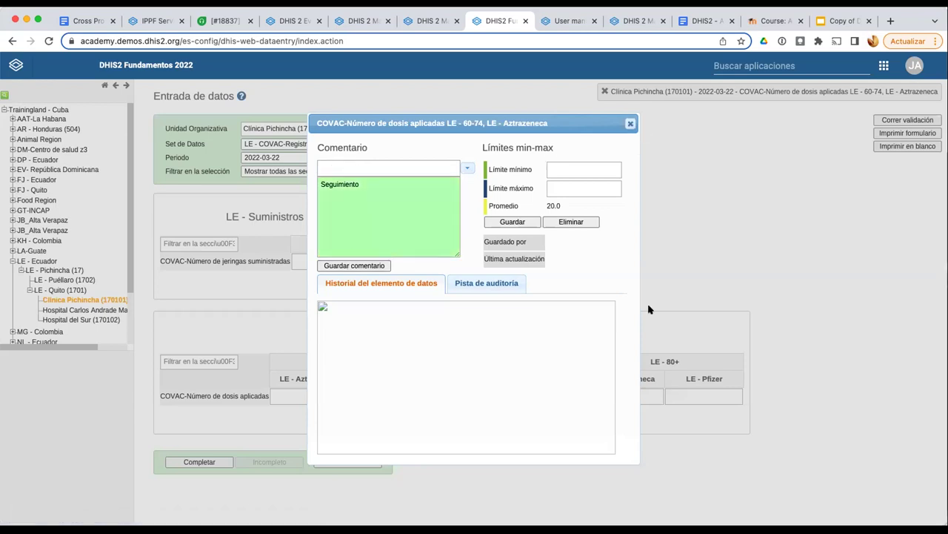
pyautogui.press('Escape')
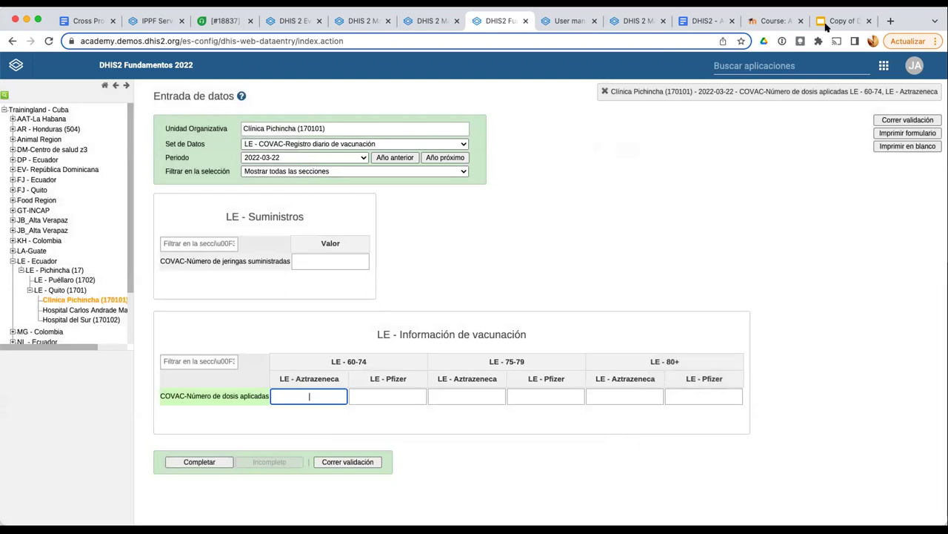
# Switch to the Día 3 - Fundamentos DHIS2 presentation and review the Sets de opciones slides through the one on value types
pyautogui.press('super+9')
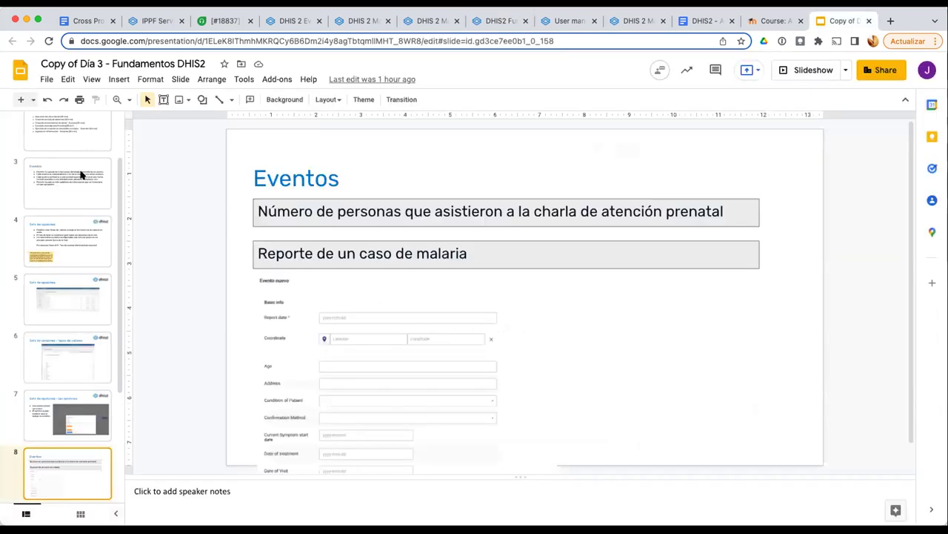
pyautogui.scroll(5, 81, 174)
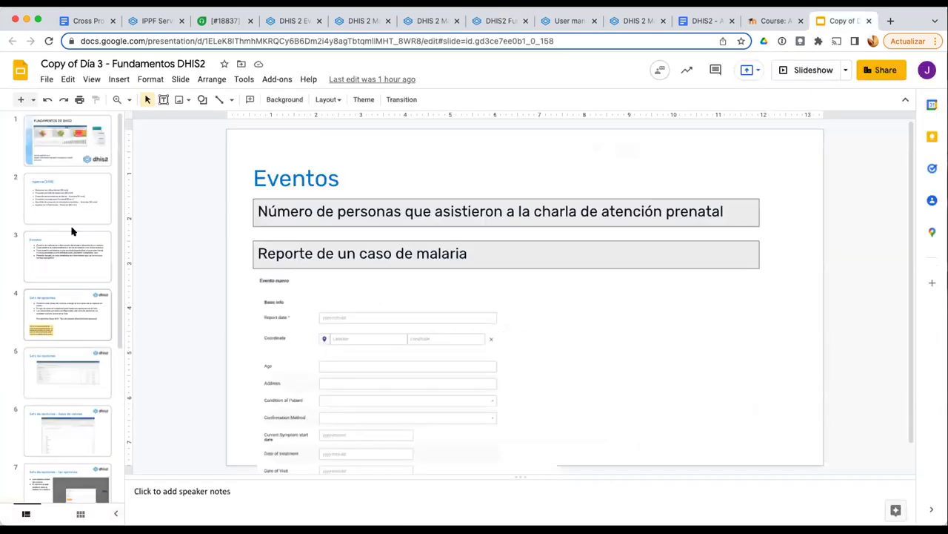
pyautogui.click(75, 308)
pyautogui.press('Down')
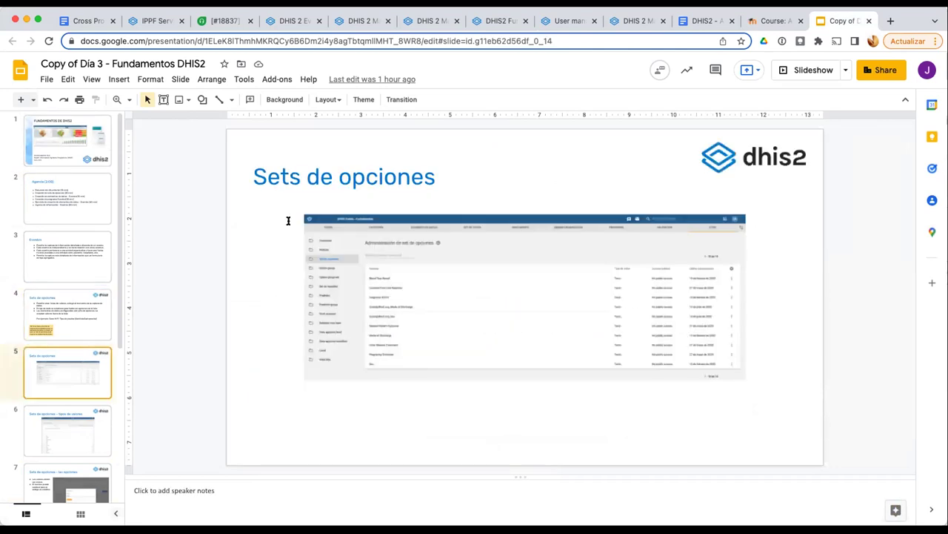
pyautogui.scroll(-1, 80, 330)
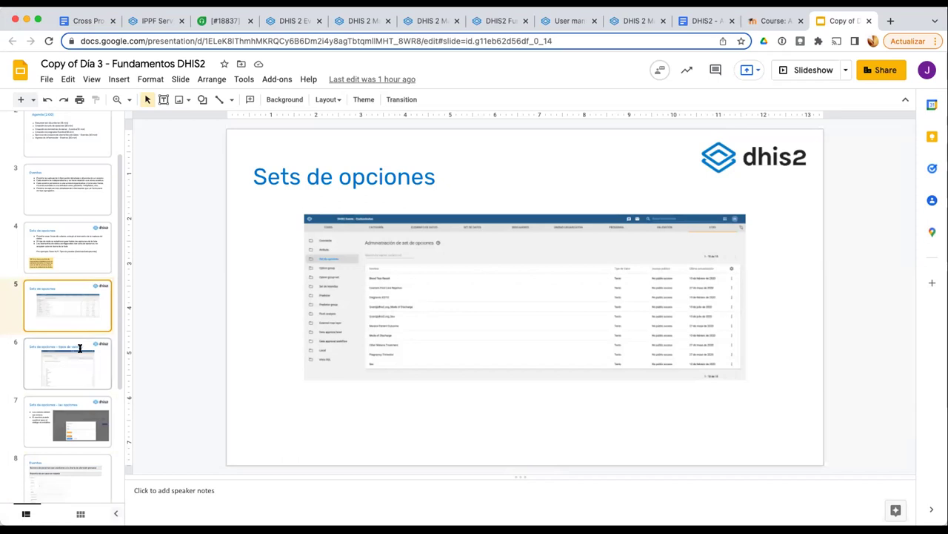
pyautogui.click(78, 351)
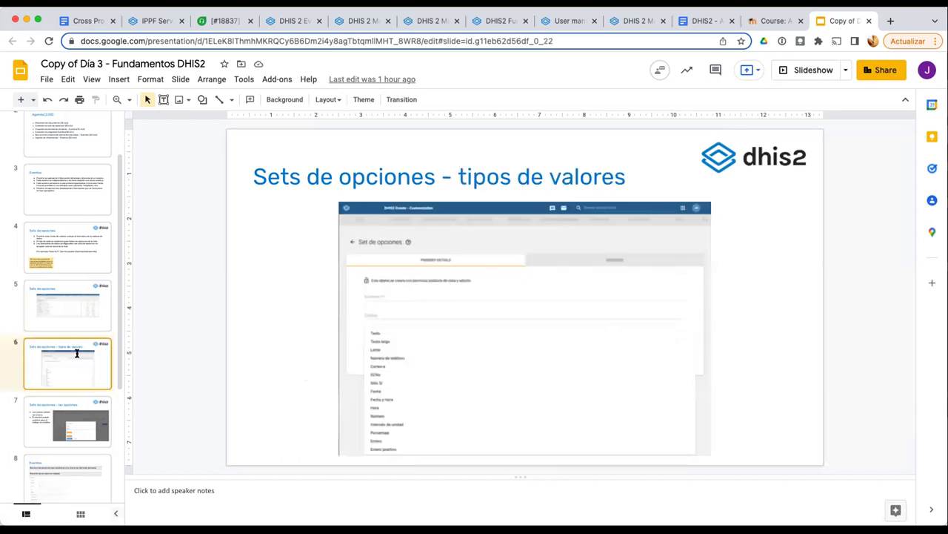
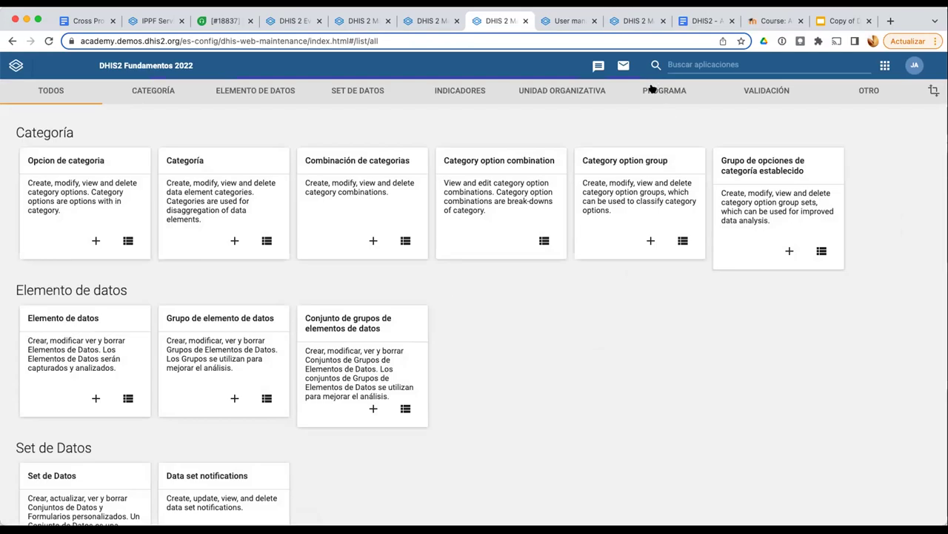
# In DHIS2 Maintenance, go to program administration and start creating a new Event Program
pyautogui.click(651, 89)
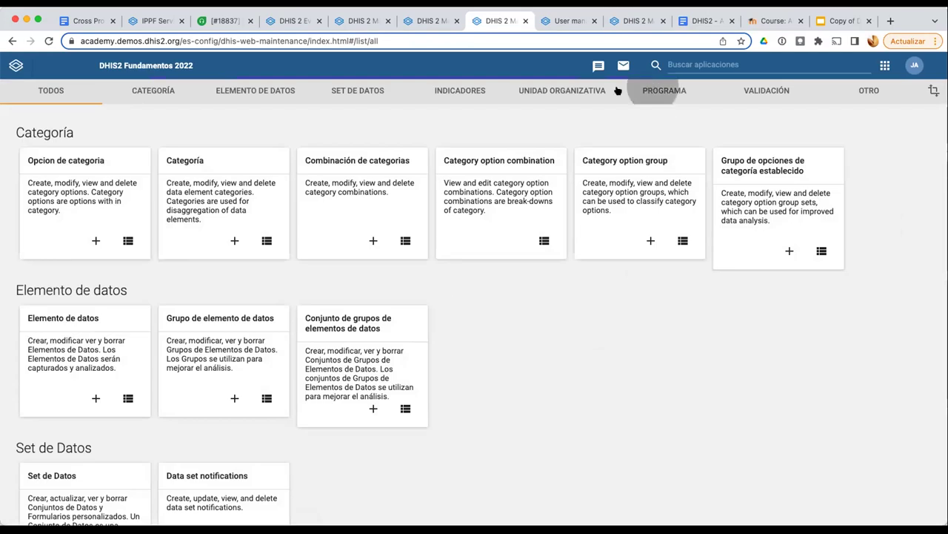
pyautogui.click(212, 133)
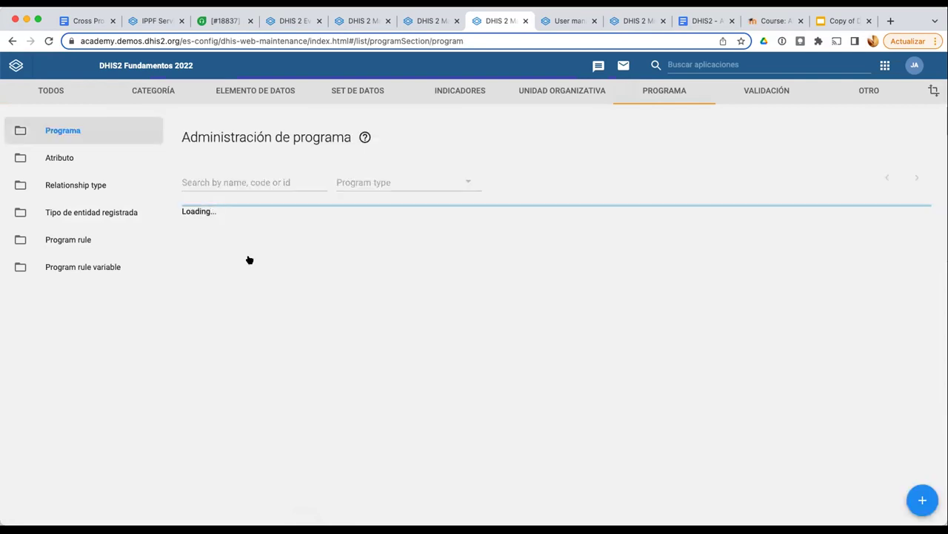
pyautogui.click(925, 502)
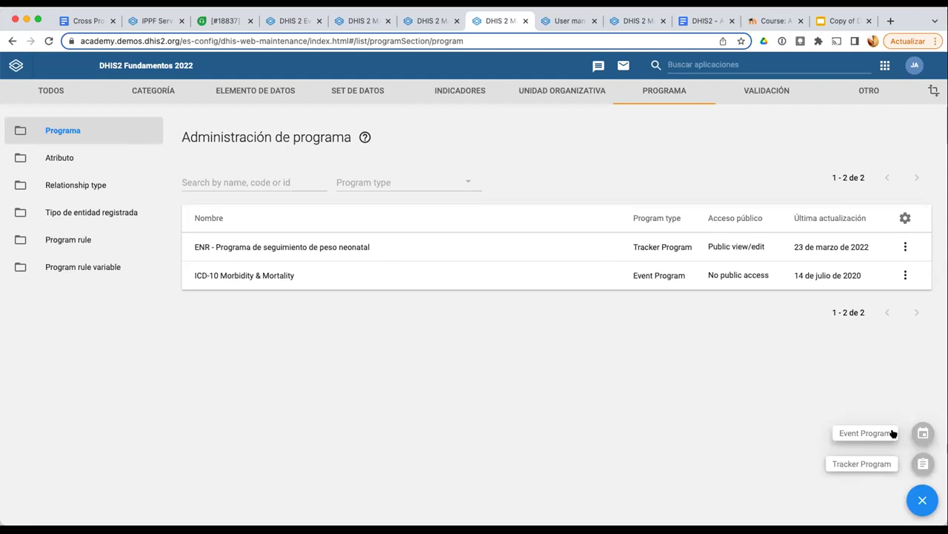
pyautogui.click(921, 432)
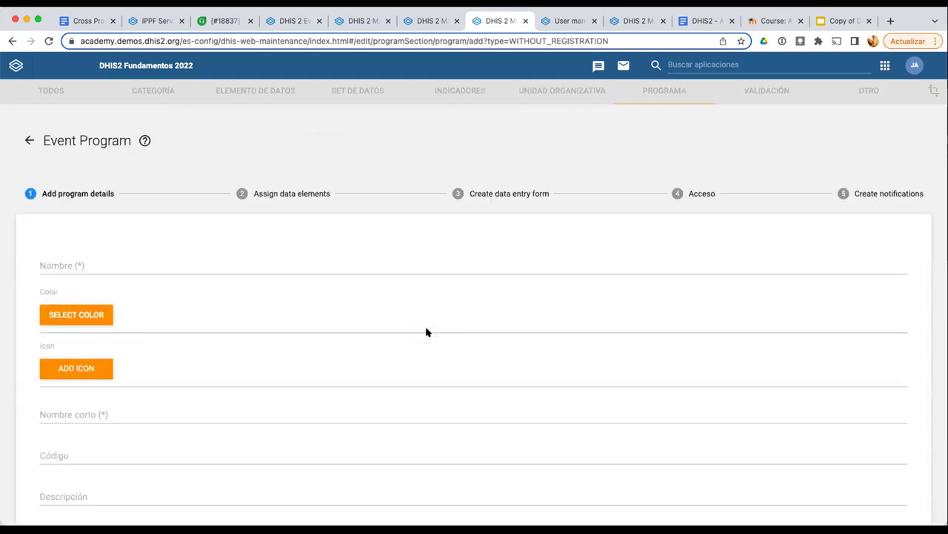
# Enter JM - Prevención de Malaria as both the name and the short name of the event program
pyautogui.scroll(-1, 335, 235)
pyautogui.click(269, 215)
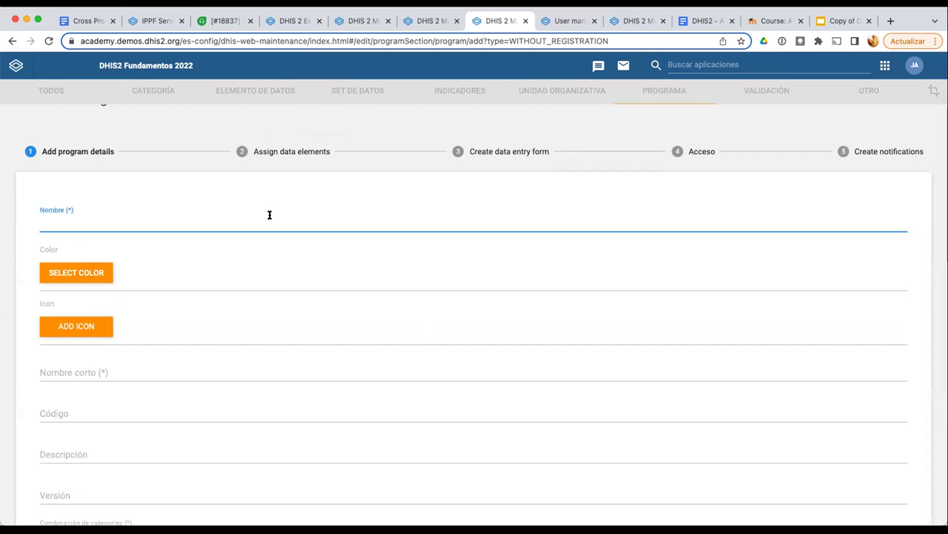
pyautogui.write('JM - Prevención ')
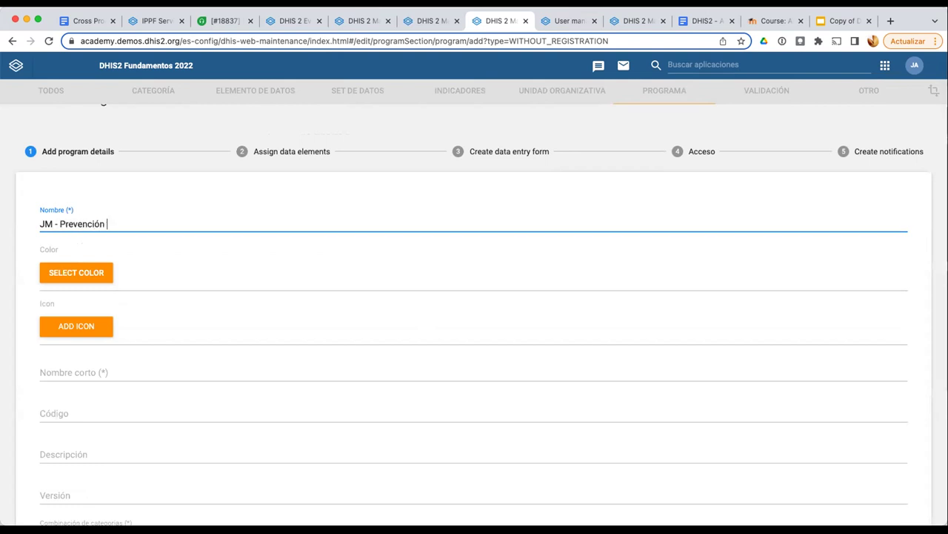
pyautogui.write('de Malaria')
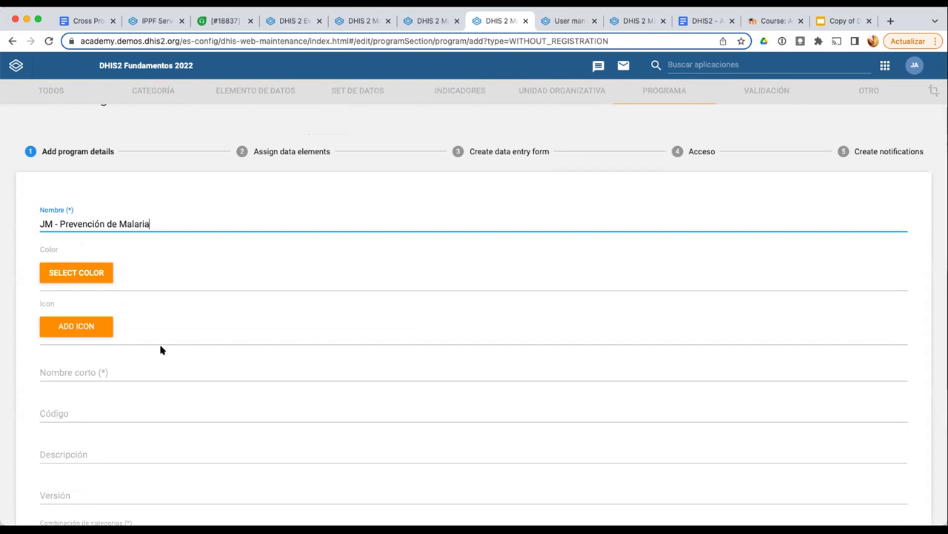
pyautogui.click(75, 357)
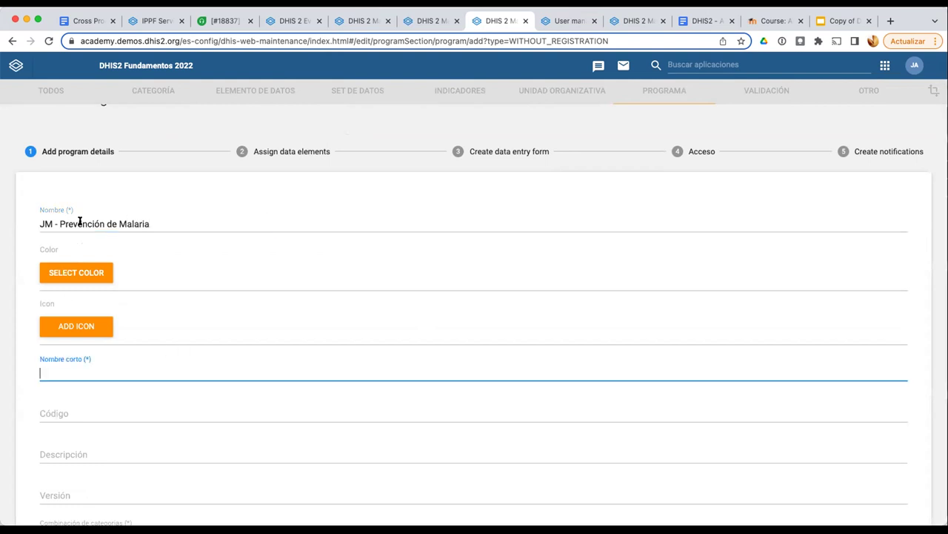
pyautogui.tripleClick(80, 221)
pyautogui.hotkey('ctrl', 'c')
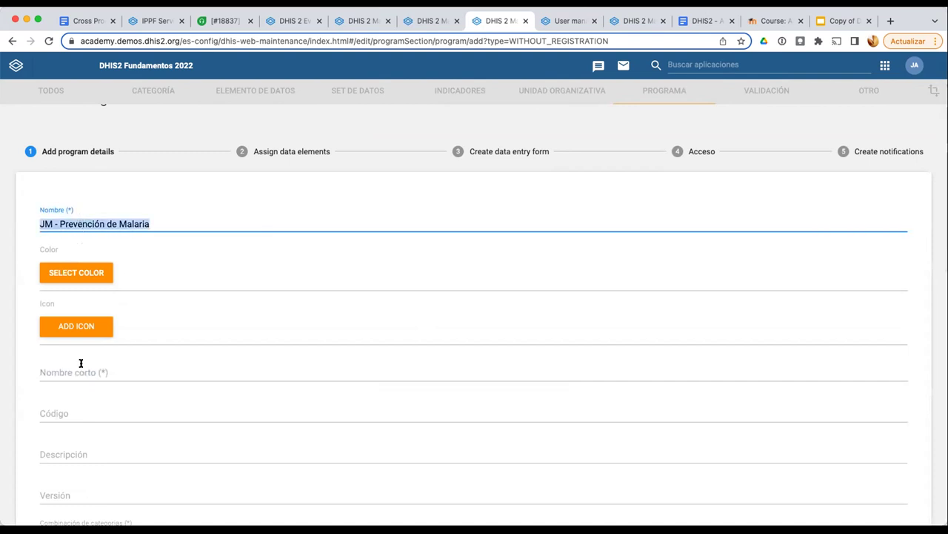
pyautogui.press('Tab')
pyautogui.press('Tab')
pyautogui.press('Tab')
pyautogui.hotkey('ctrl', 'v')
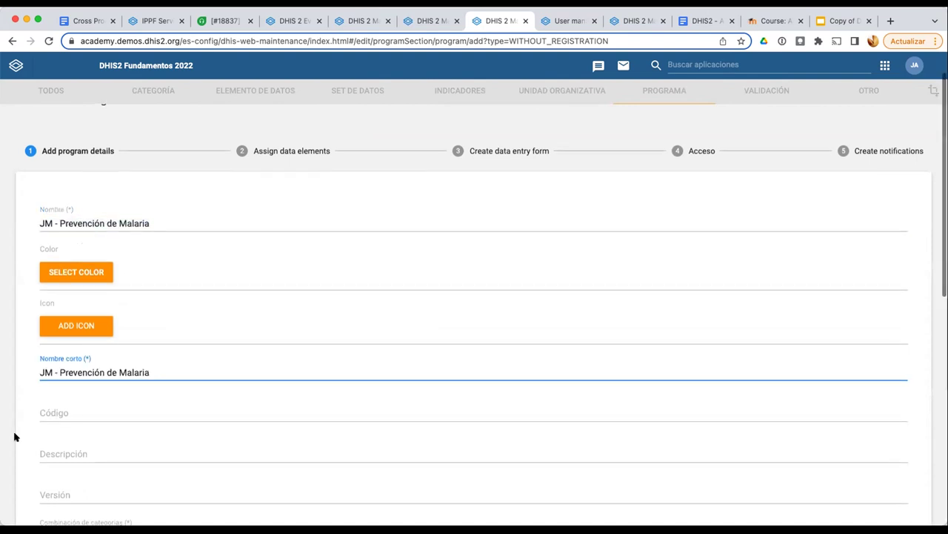
# Set the event program's color to the light blue #00B0FF
pyautogui.scroll(-2, 15, 436)
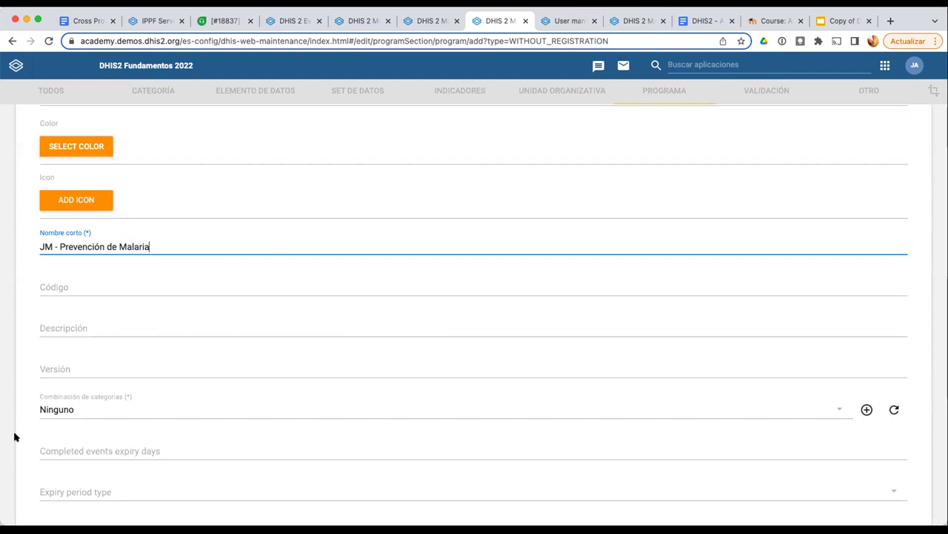
pyautogui.scroll(1, 32, 404)
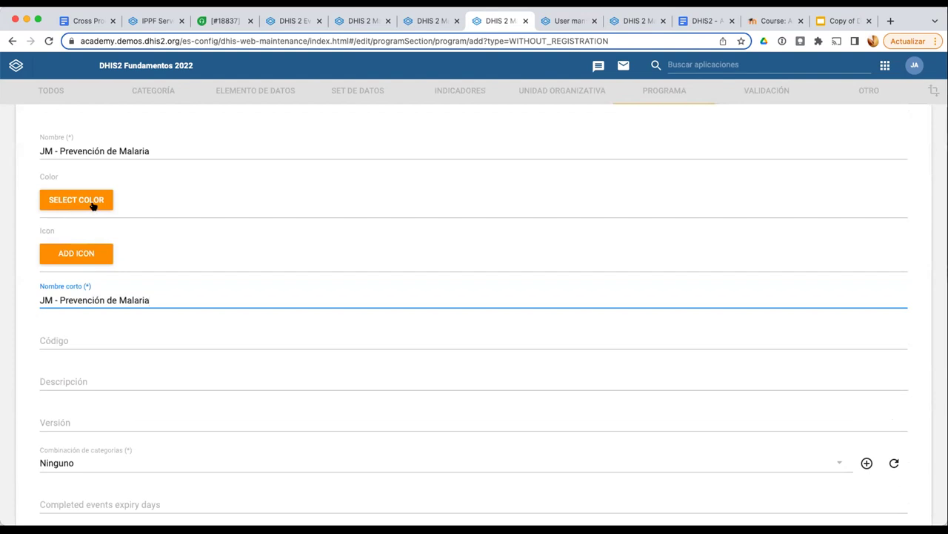
pyautogui.click(94, 206)
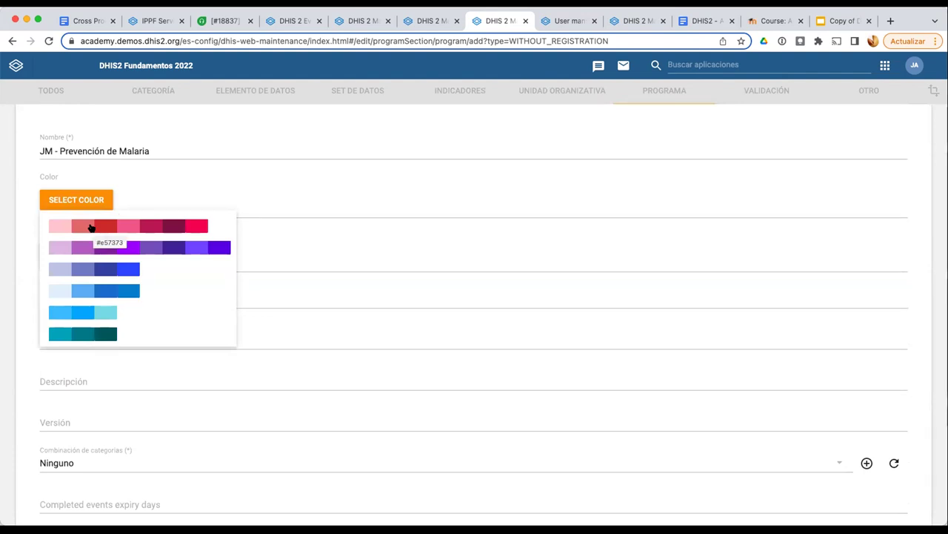
pyautogui.click(81, 309)
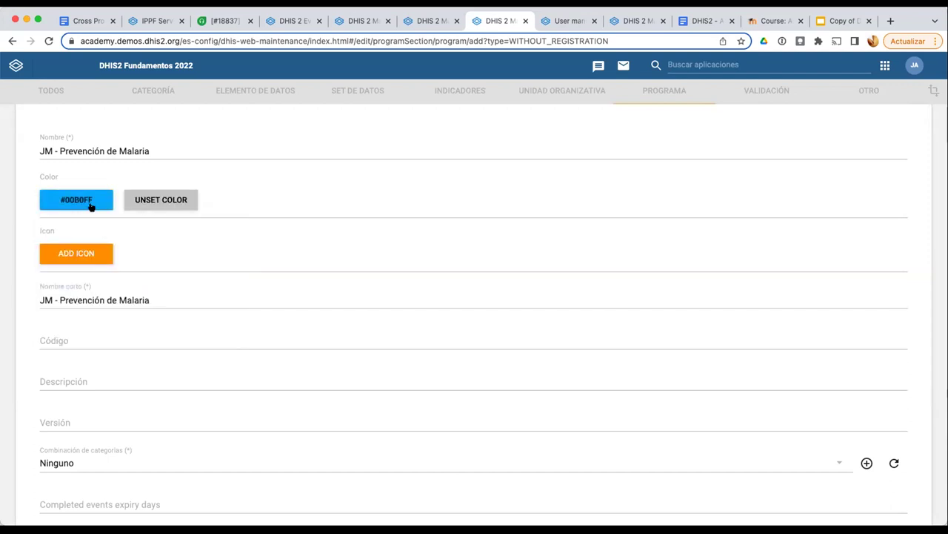
# Search the icons for "ma" and assign the outline malaria outbreak icon to the event program
pyautogui.click(83, 252)
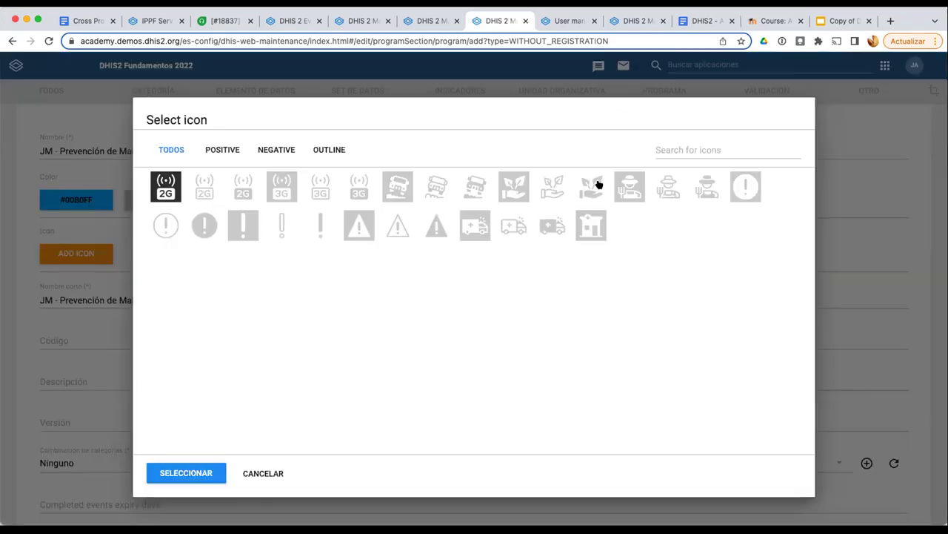
pyautogui.click(689, 150)
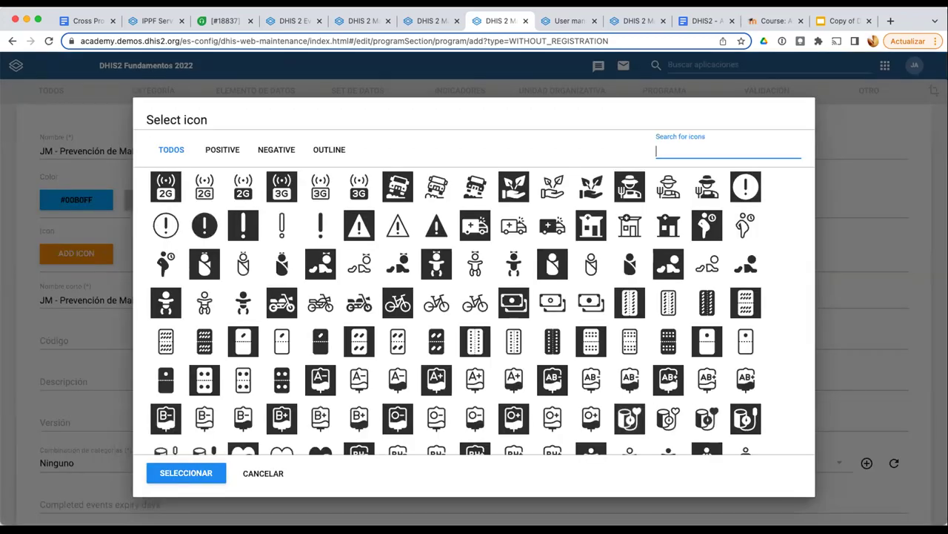
pyautogui.write('ma')
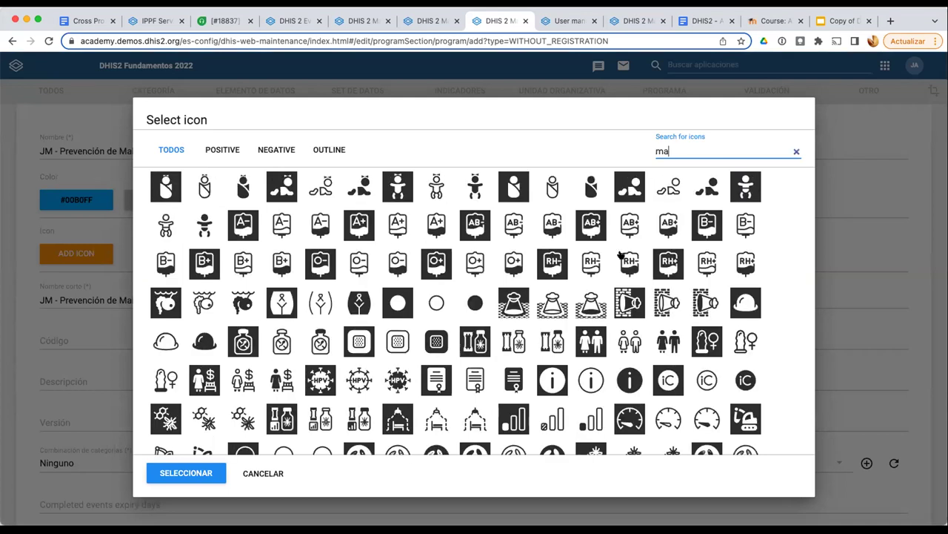
pyautogui.scroll(-2, 621, 255)
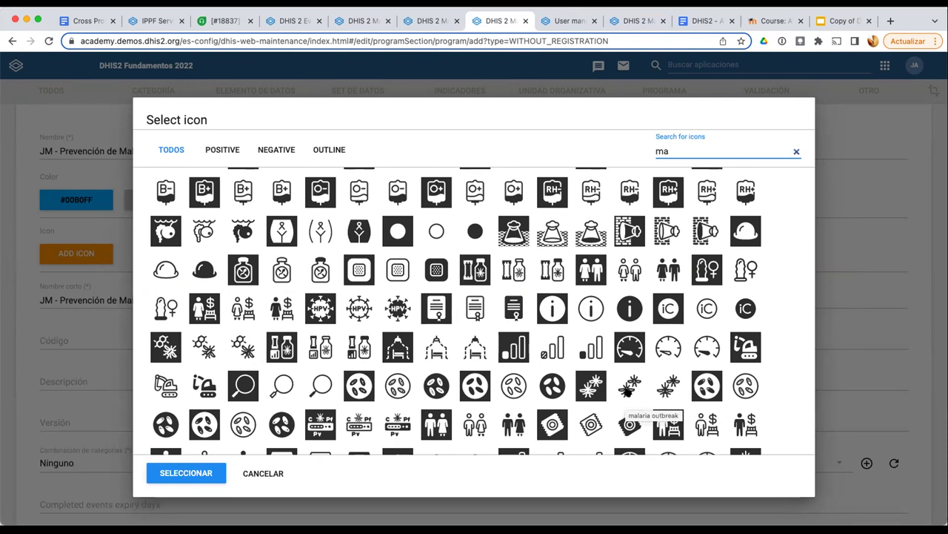
pyautogui.click(627, 387)
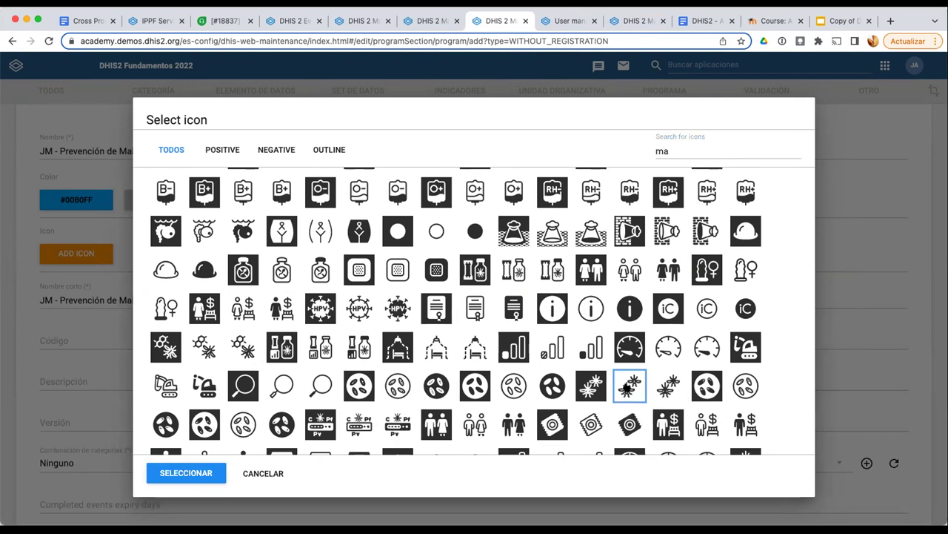
pyautogui.click(212, 471)
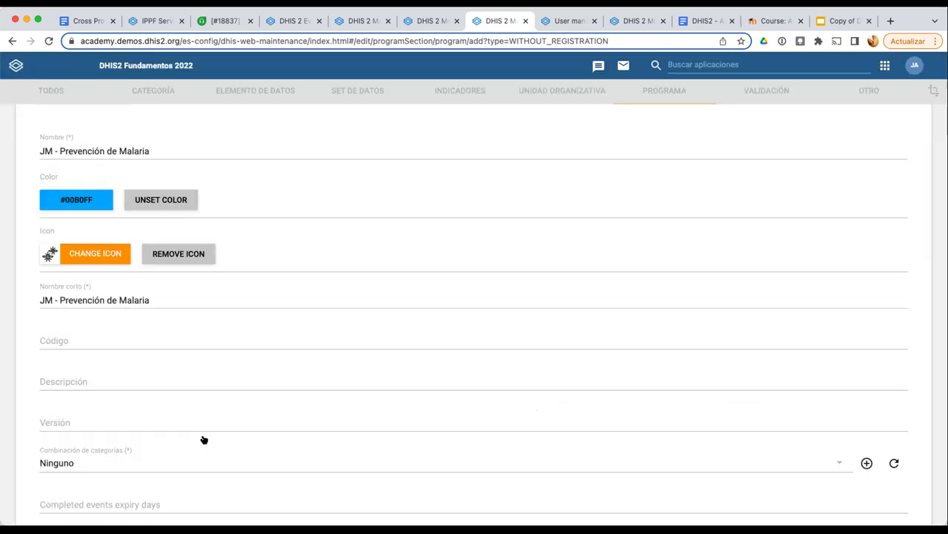
# Enter the program description "Programa para el registro de entrega de mosquiteros para prevenir la malaria", leaving the code empty
pyautogui.scroll(-1, 141, 344)
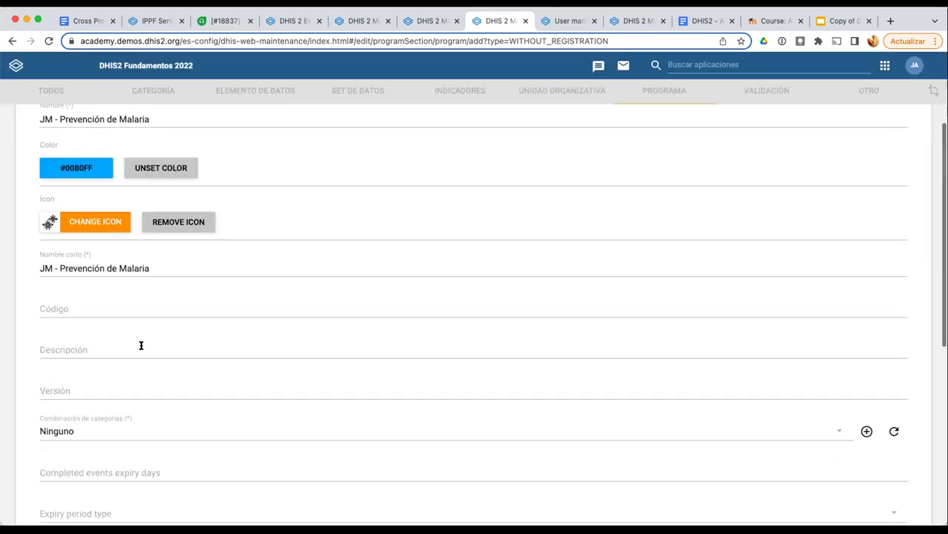
pyautogui.scroll(-2, 141, 345)
pyautogui.click(103, 232)
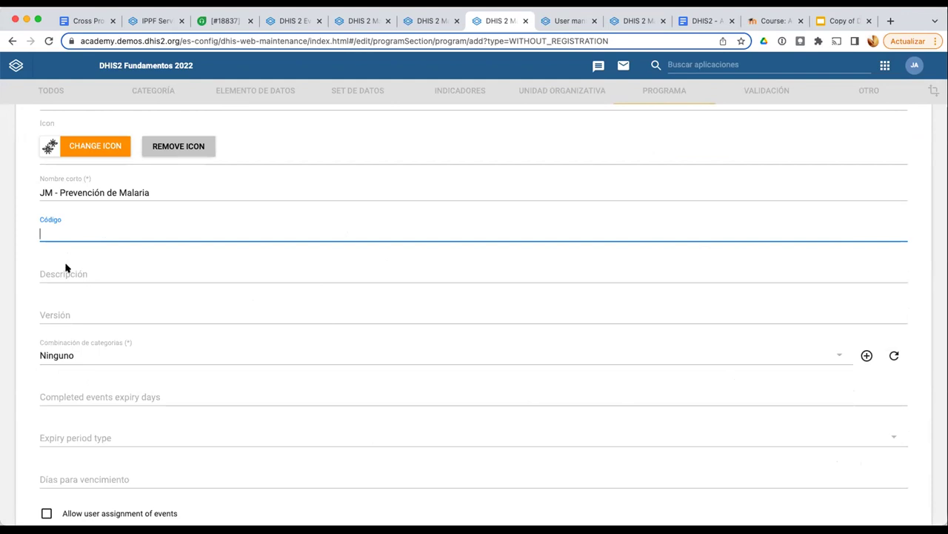
pyautogui.scroll(-2, 106, 190)
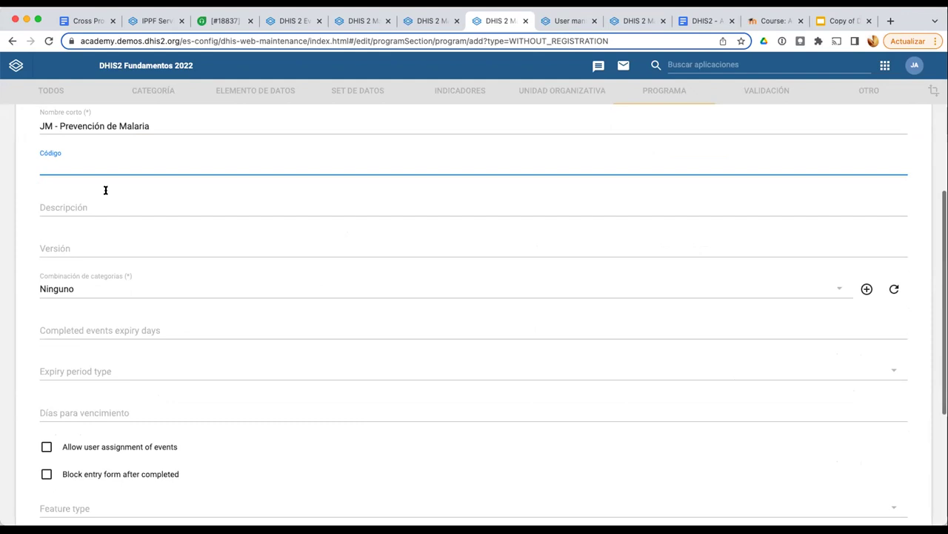
pyautogui.click(105, 189)
pyautogui.write('Programa para el registro')
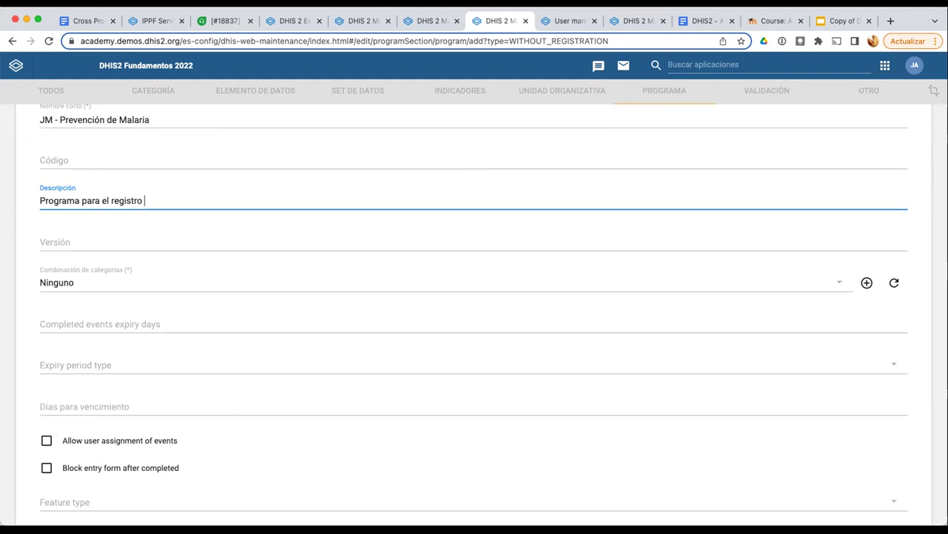
pyautogui.write('de entrega de mosquiteros para prevenir la malaria')
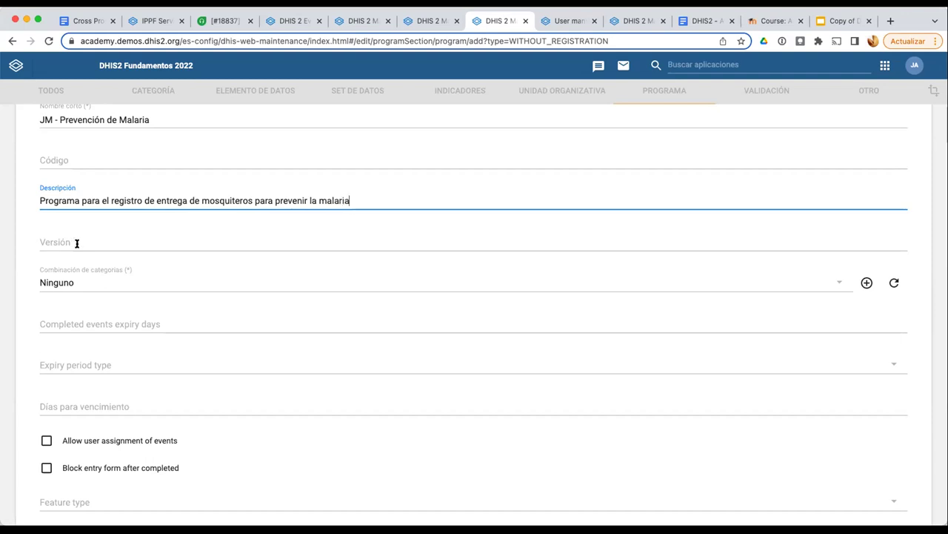
# Examine the version field and the category combination choices without changing them
pyautogui.click(76, 243)
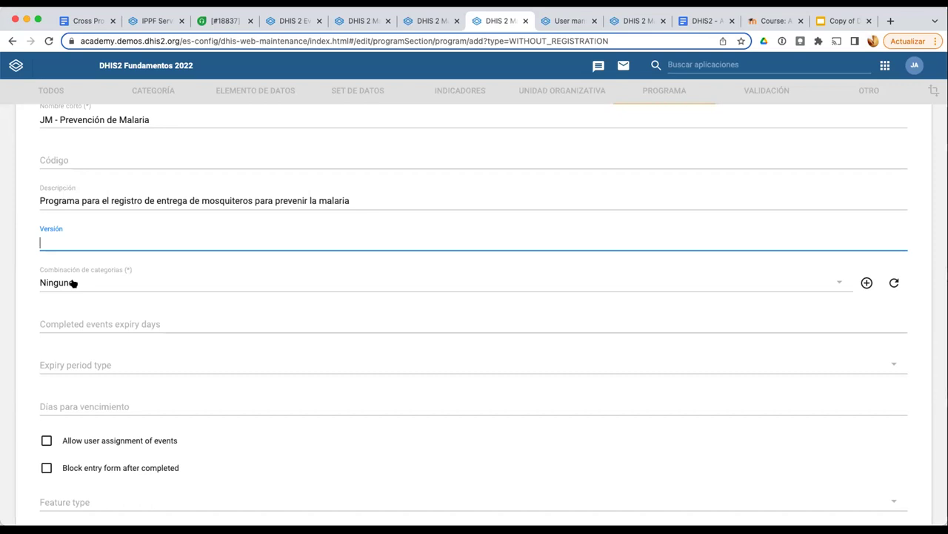
pyautogui.click(73, 283)
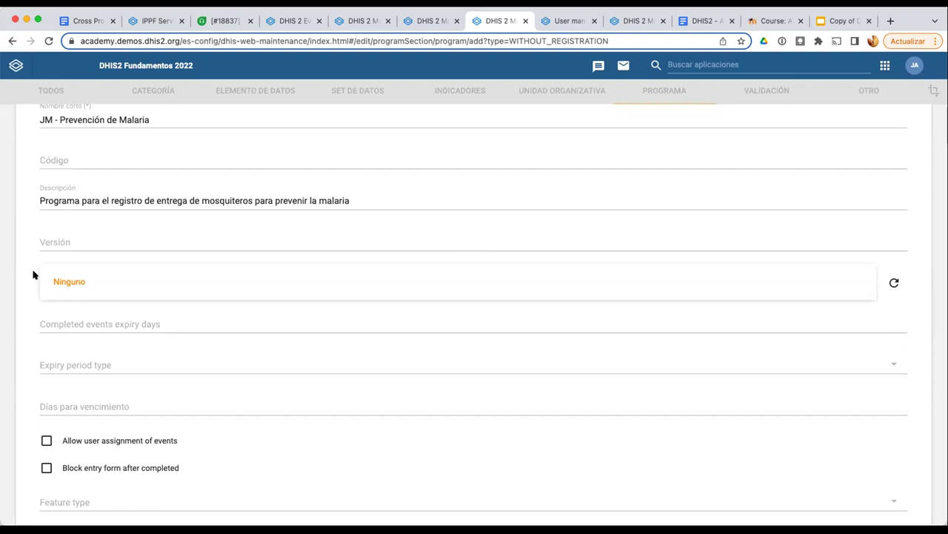
pyautogui.click(36, 289)
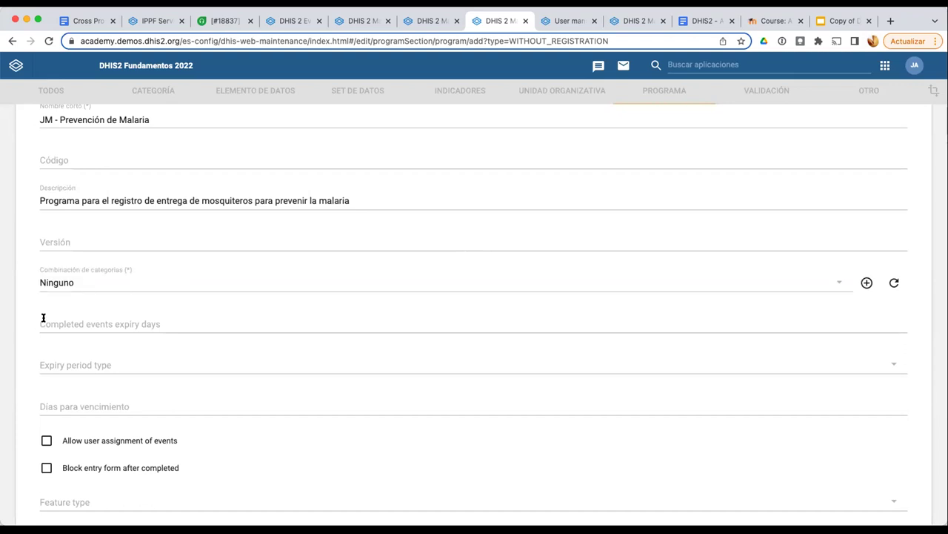
pyautogui.scroll(-2, 70, 322)
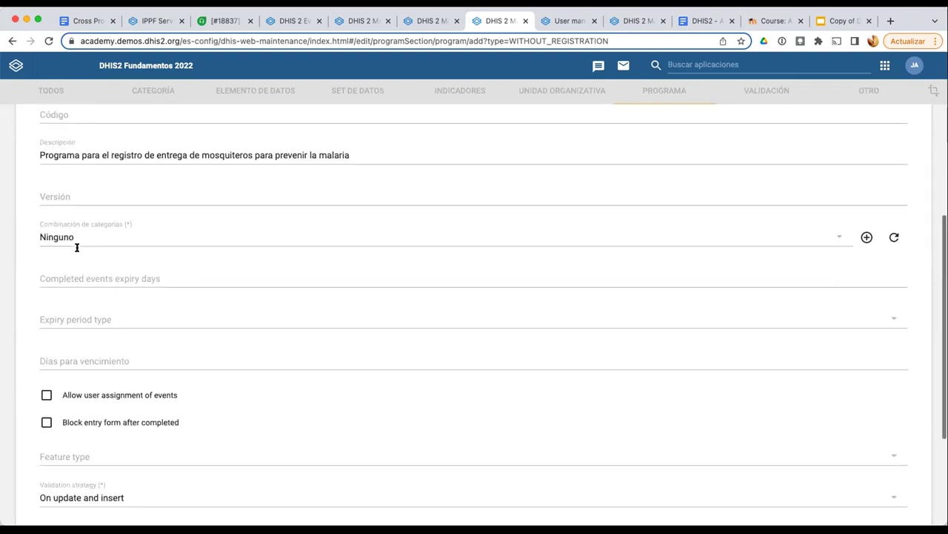
# Leave the completed events expiry days empty and set the expiry period type to Mensual
pyautogui.click(85, 245)
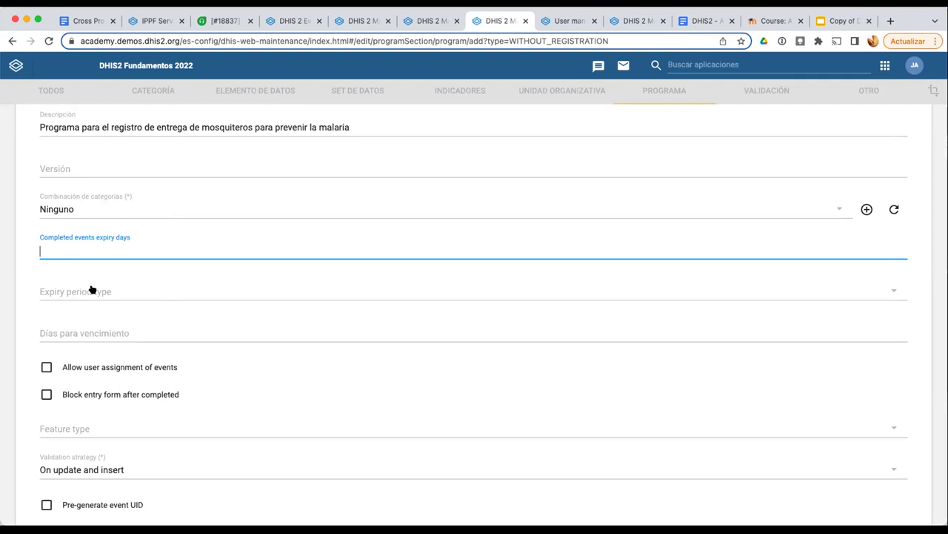
pyautogui.click(42, 308)
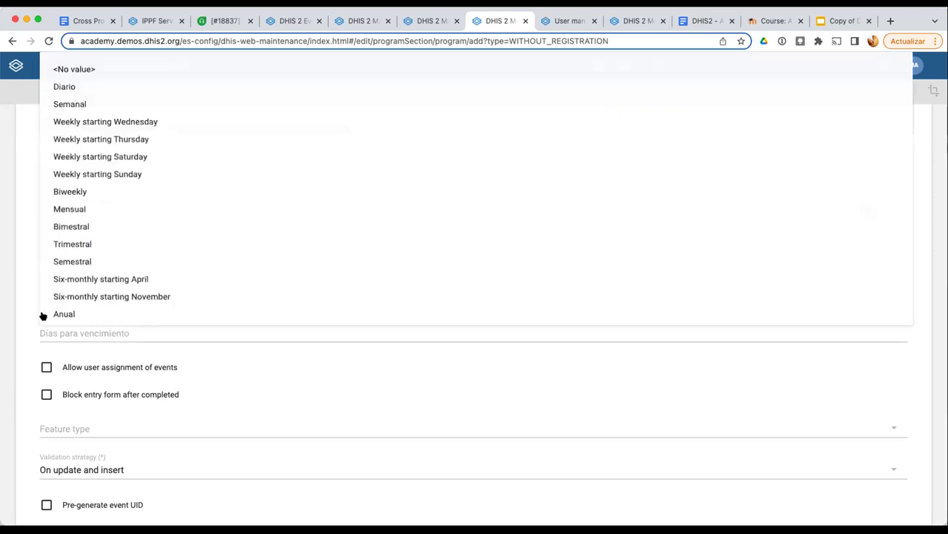
pyautogui.press('Escape')
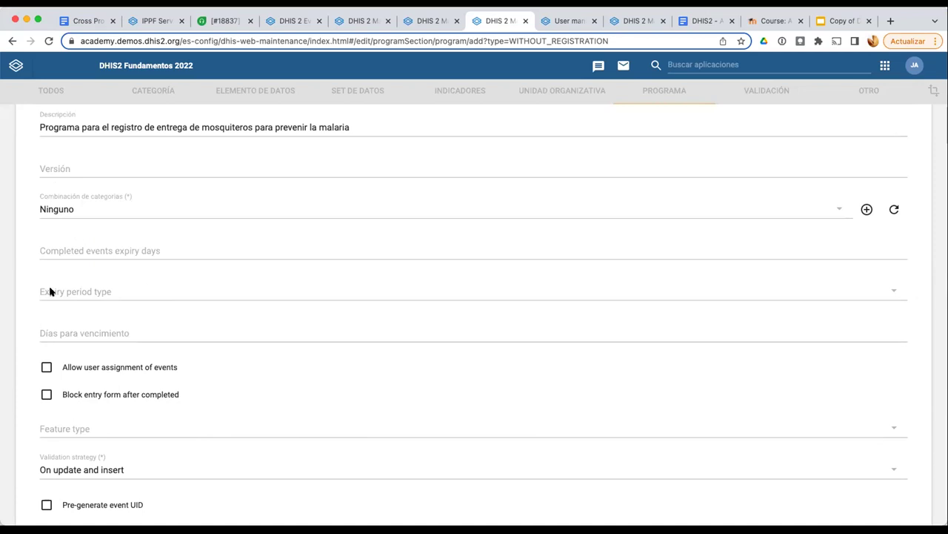
pyautogui.click(50, 291)
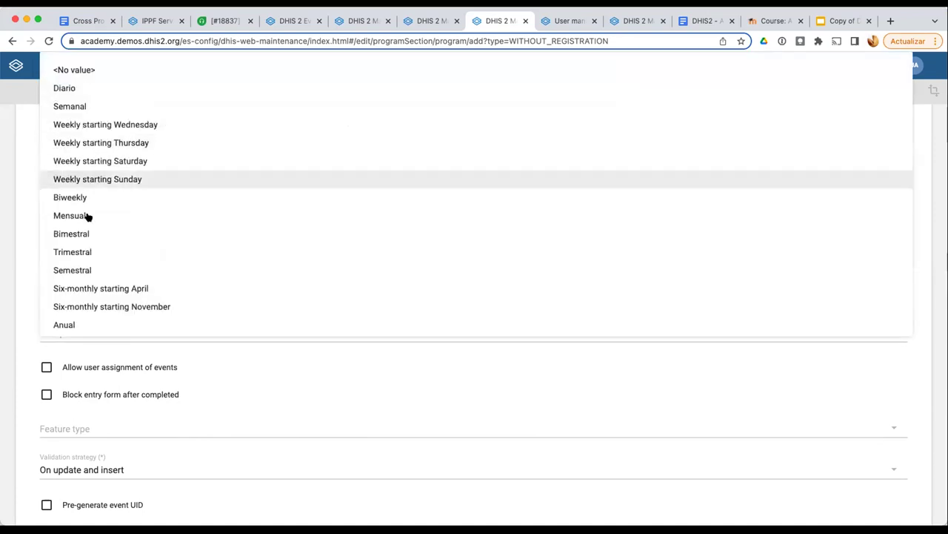
pyautogui.click(87, 216)
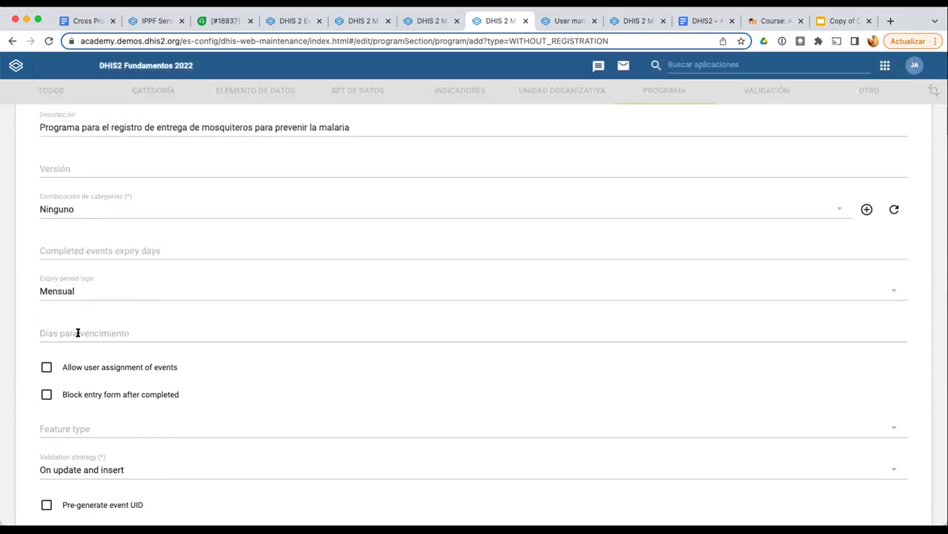
# Set the days to expiry to 10 for the monthly period and review the available expiry period types
pyautogui.click(78, 332)
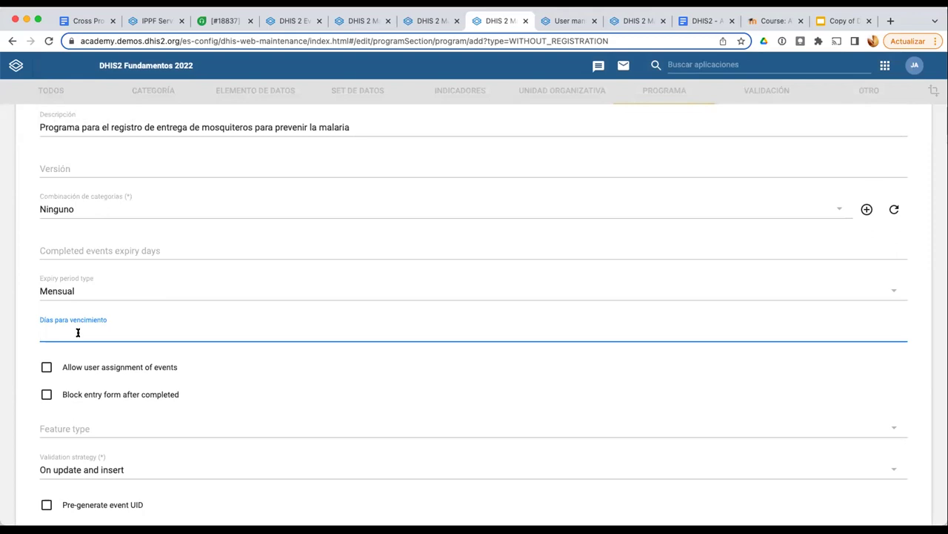
pyautogui.write('10')
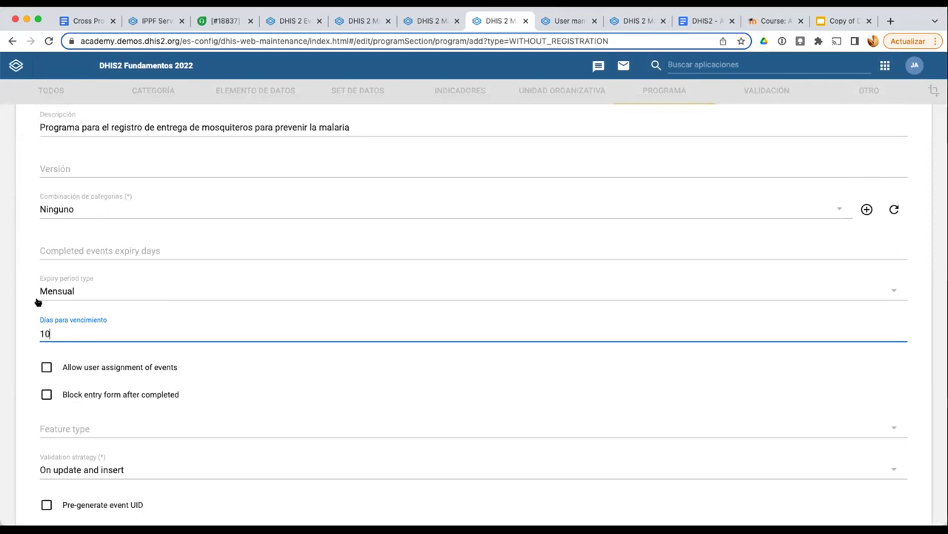
pyautogui.click(18, 294)
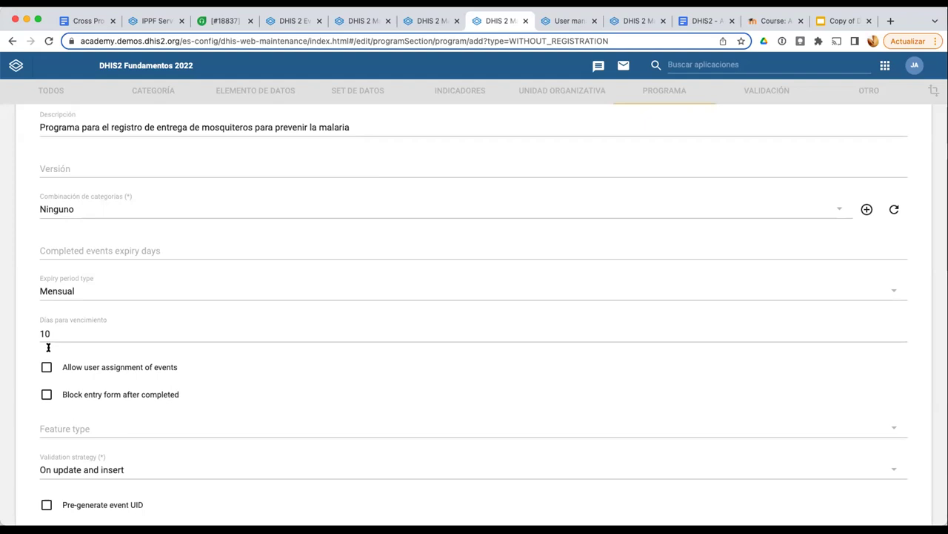
pyautogui.click(51, 289)
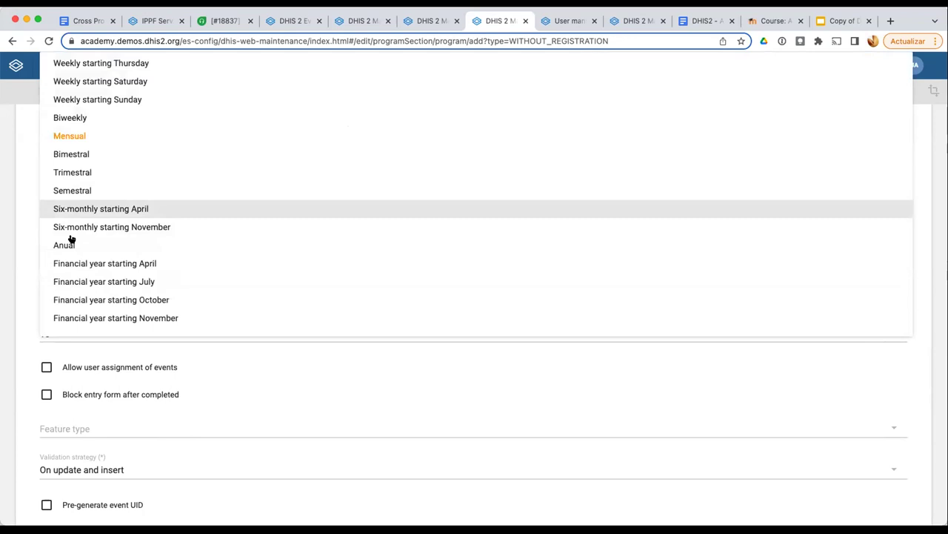
pyautogui.scroll(3, 84, 102)
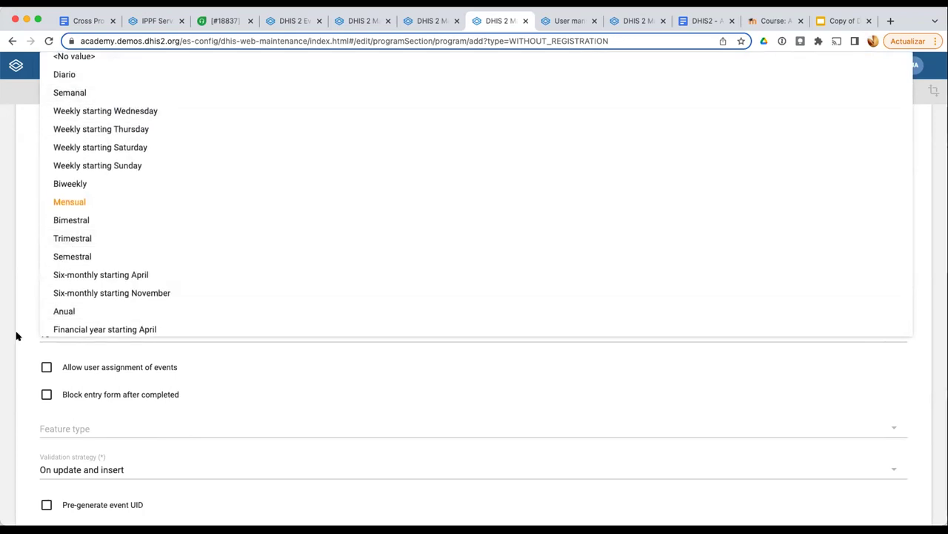
pyautogui.click(39, 328)
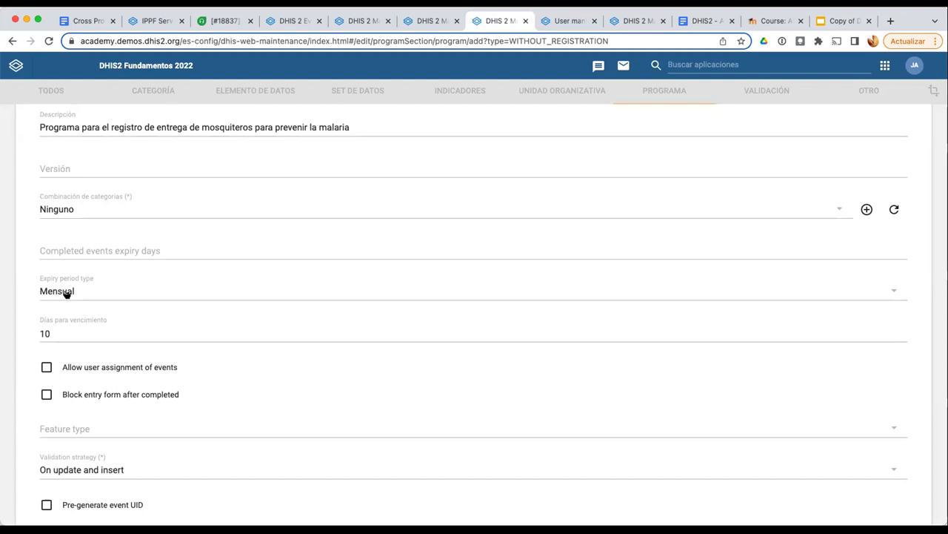
# Set the days to expiry to 3 and the expiry period type to Semanal
pyautogui.doubleClick(45, 334)
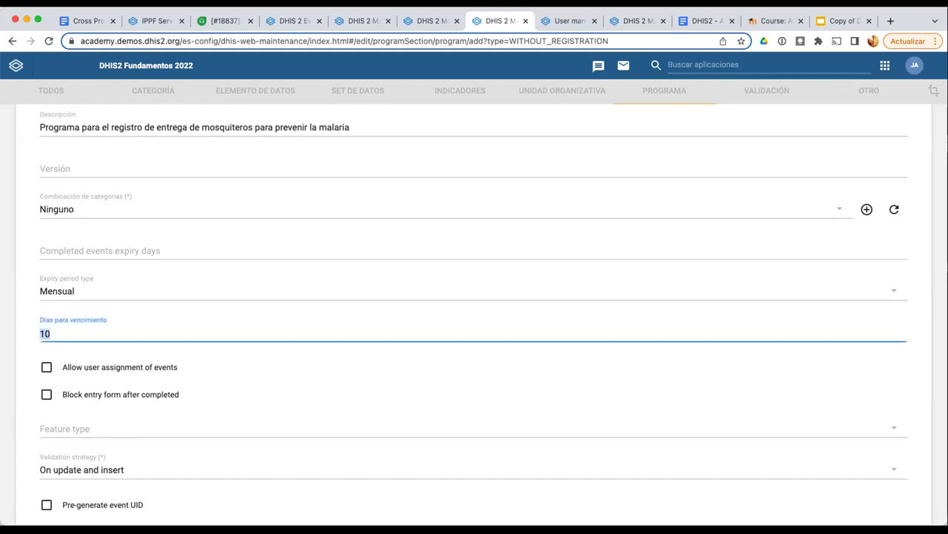
pyautogui.write('5')
pyautogui.click(97, 295)
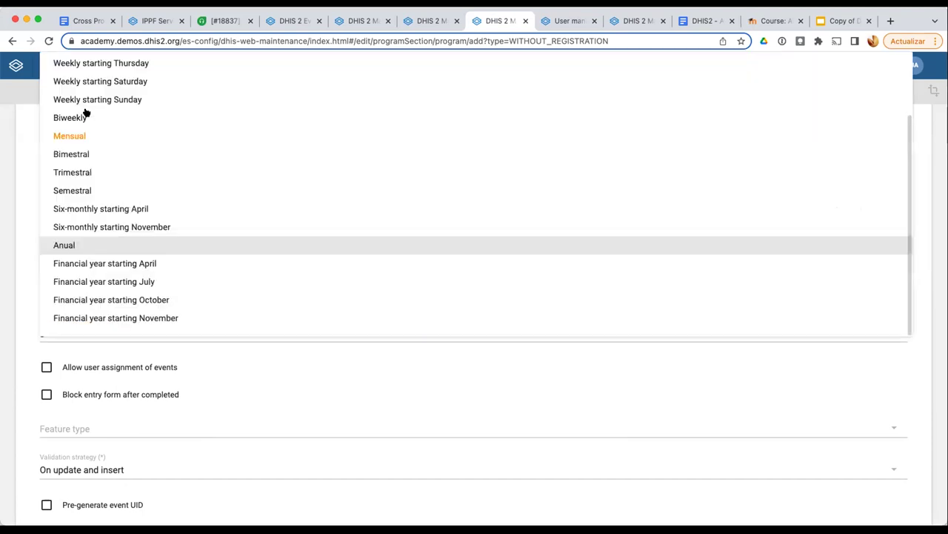
pyautogui.press('Up')
pyautogui.press('Up')
pyautogui.press('Up')
pyautogui.press('Up')
pyautogui.press('Up')
pyautogui.press('Up')
pyautogui.press('Up')
pyautogui.press('Up')
pyautogui.press('Return')
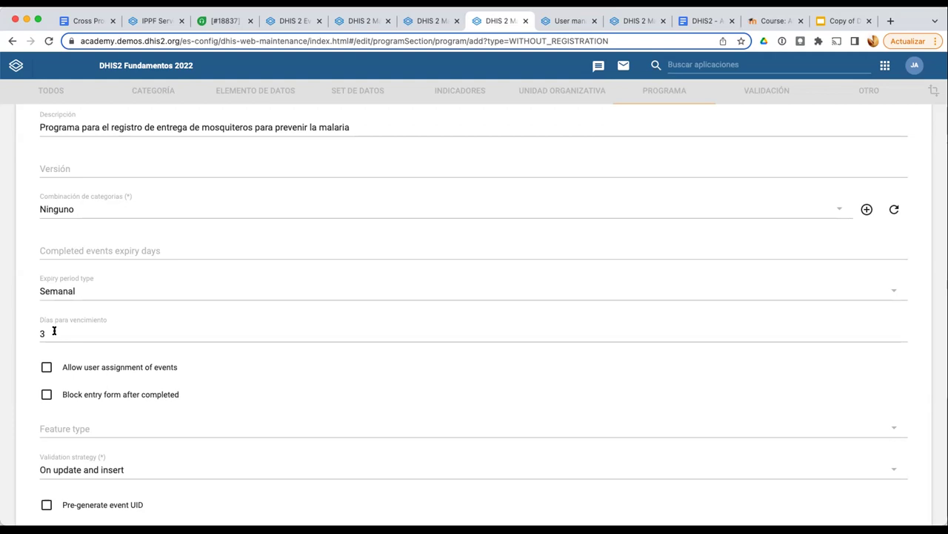
# Clear the program's expiry period type by choosing no value, and empty the days to expiry
pyautogui.click(56, 296)
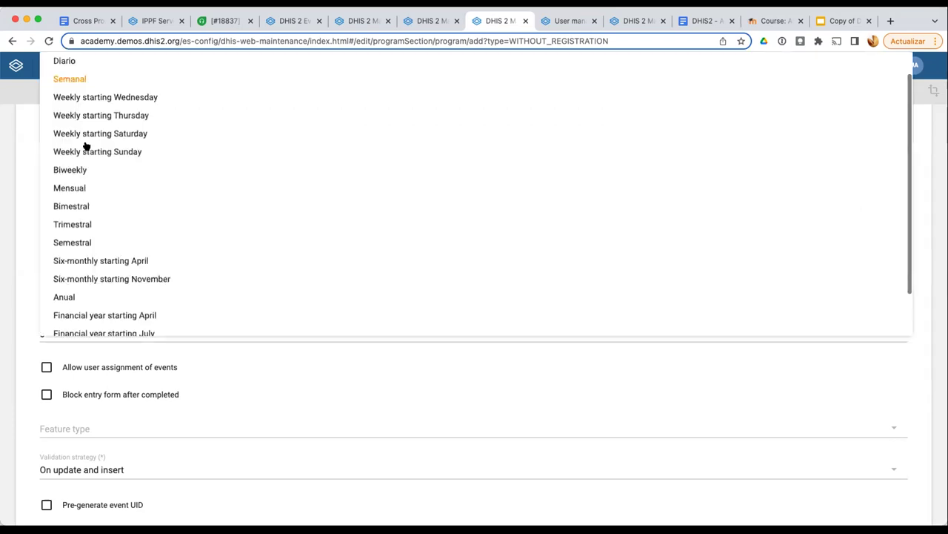
pyautogui.scroll(2, 84, 111)
pyautogui.click(82, 71)
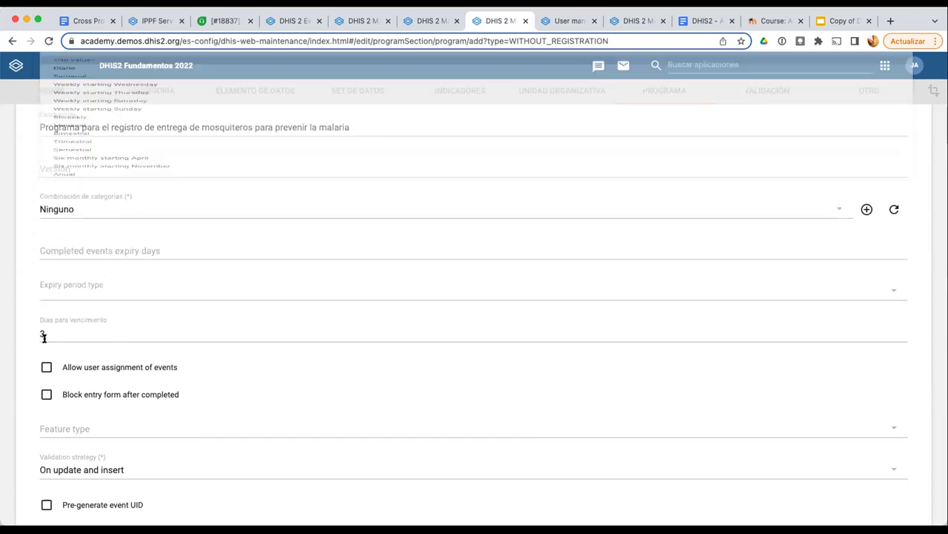
pyautogui.click(41, 333)
pyautogui.press('BackSpace')
pyautogui.click(28, 335)
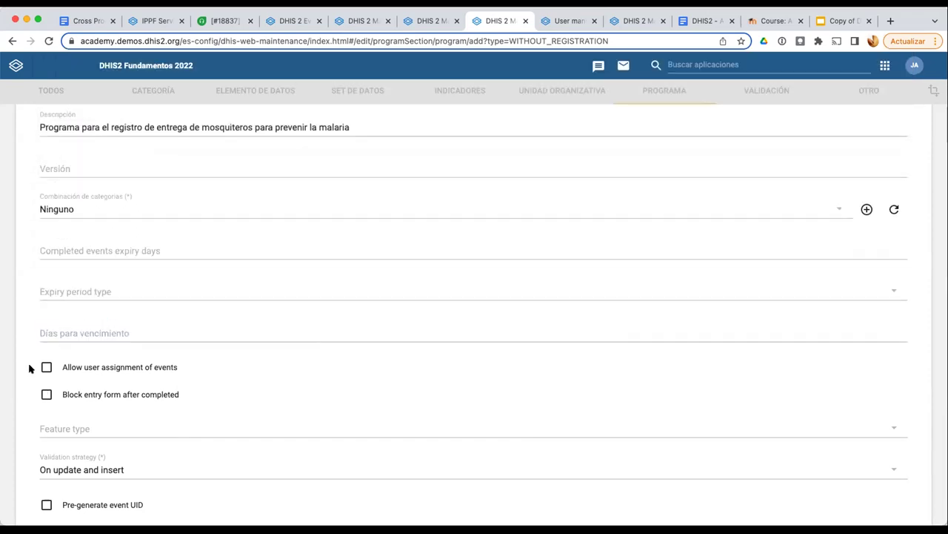
# Enable blocking of the entry form after completion, leaving user assignment of events disabled
pyautogui.scroll(-2, 29, 368)
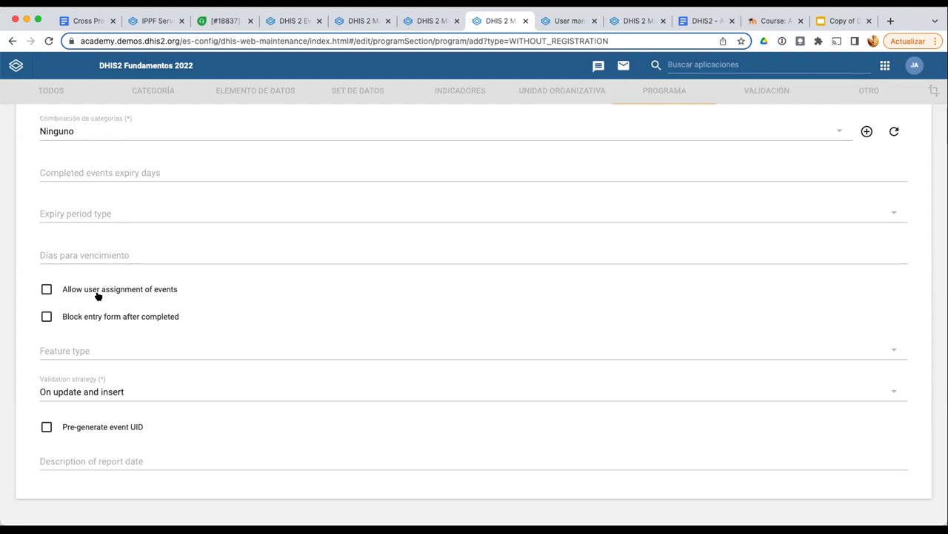
pyautogui.click(47, 289)
pyautogui.click(47, 290)
pyautogui.click(48, 318)
pyautogui.click(65, 317)
pyautogui.click(67, 318)
# Set the feature type to Punto and check the validation strategy options, keeping On update and insert
pyautogui.click(65, 352)
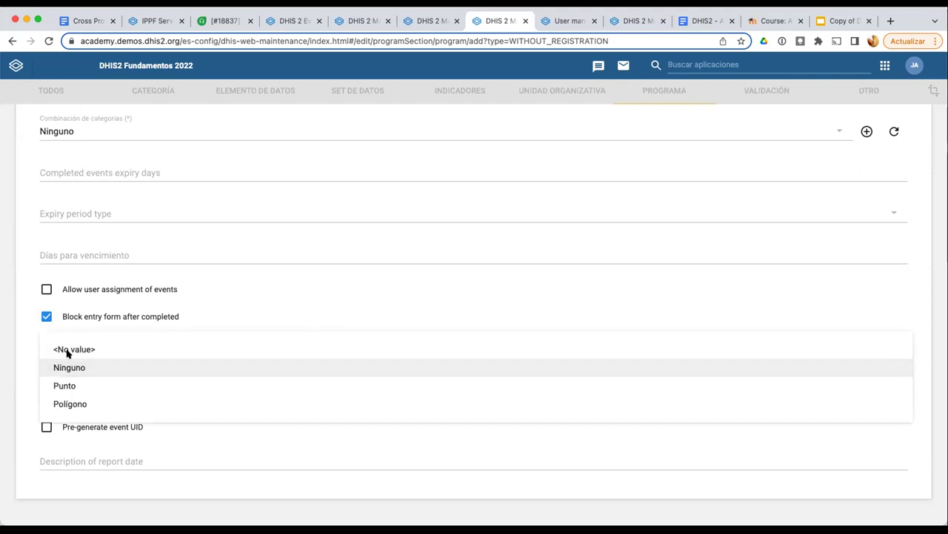
pyautogui.click(65, 353)
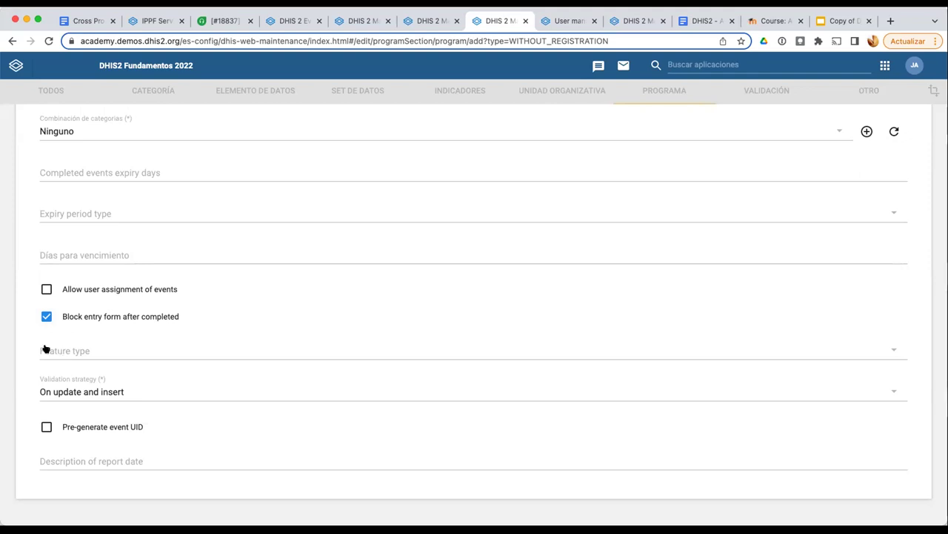
pyautogui.click(44, 348)
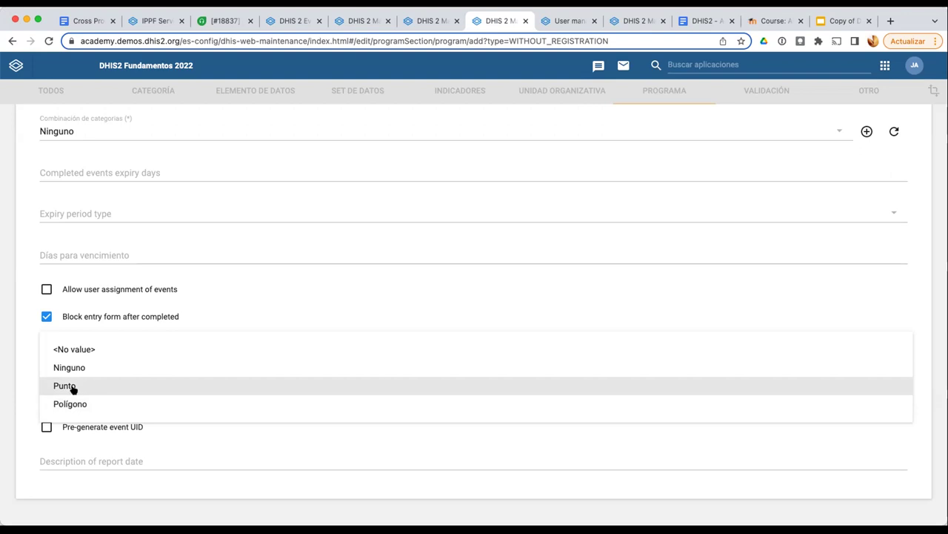
pyautogui.click(74, 386)
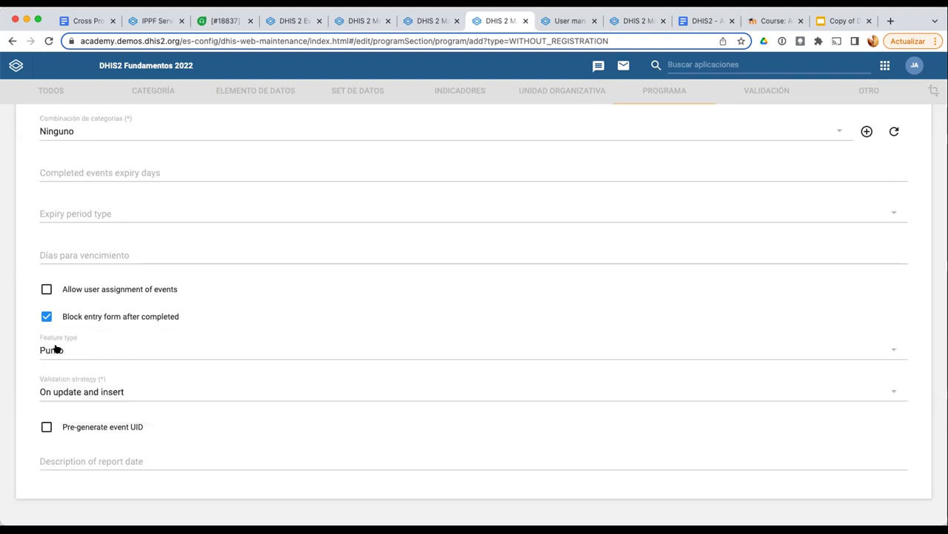
pyautogui.click(52, 391)
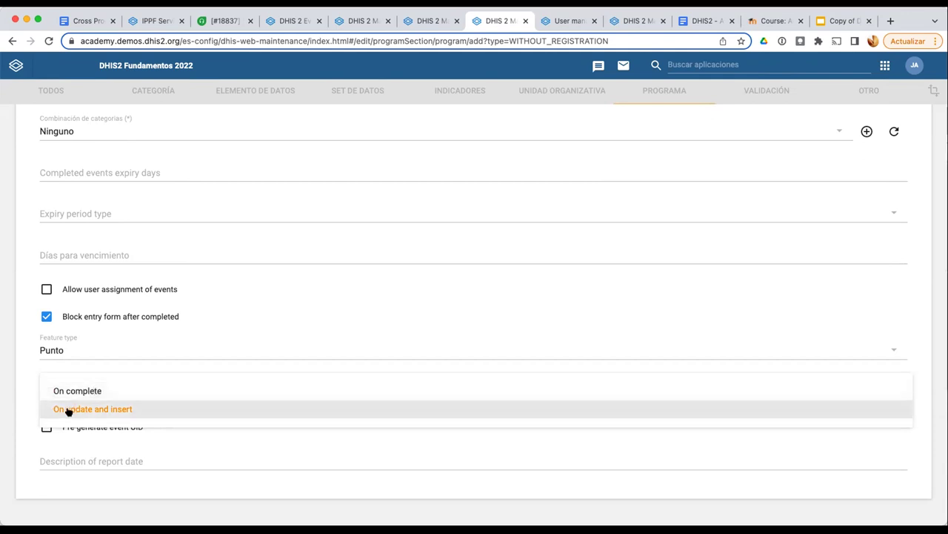
pyautogui.press('Escape')
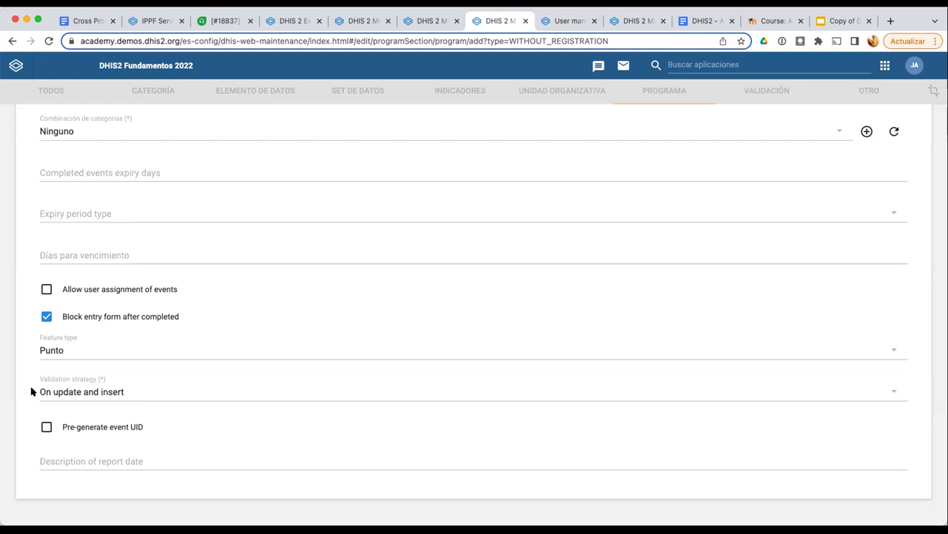
# Enter "Fecha de visita" as the description of the report date, leaving Pre-generate event UID disabled
pyautogui.scroll(-1, 26, 442)
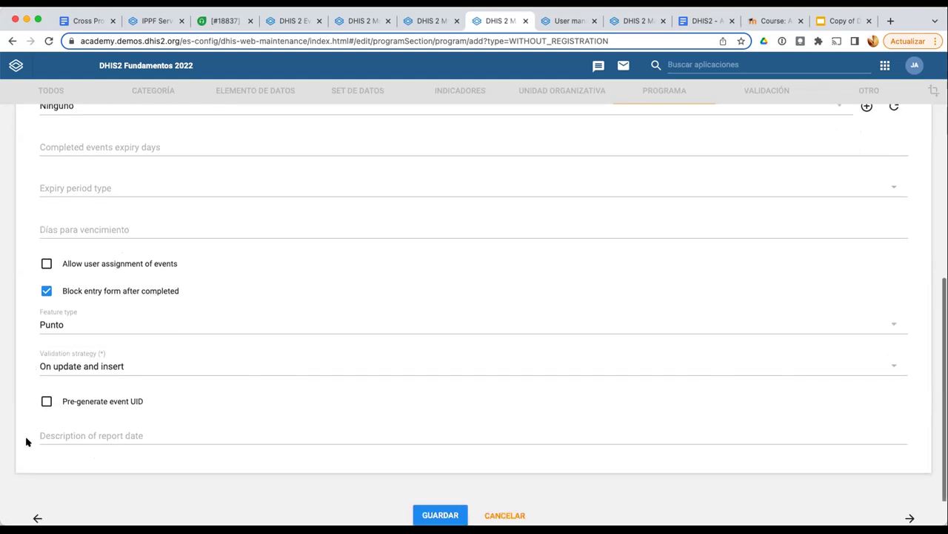
pyautogui.scroll(-1, 33, 436)
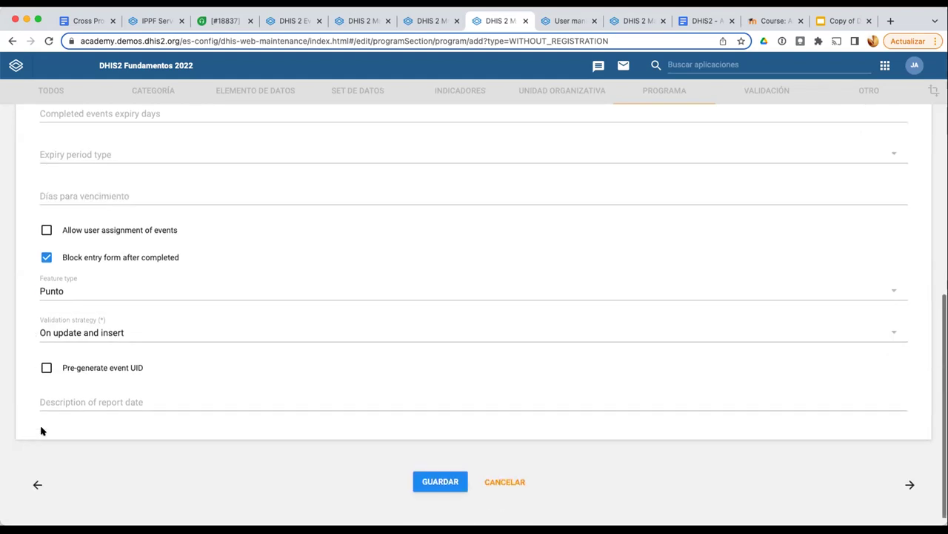
pyautogui.click(45, 366)
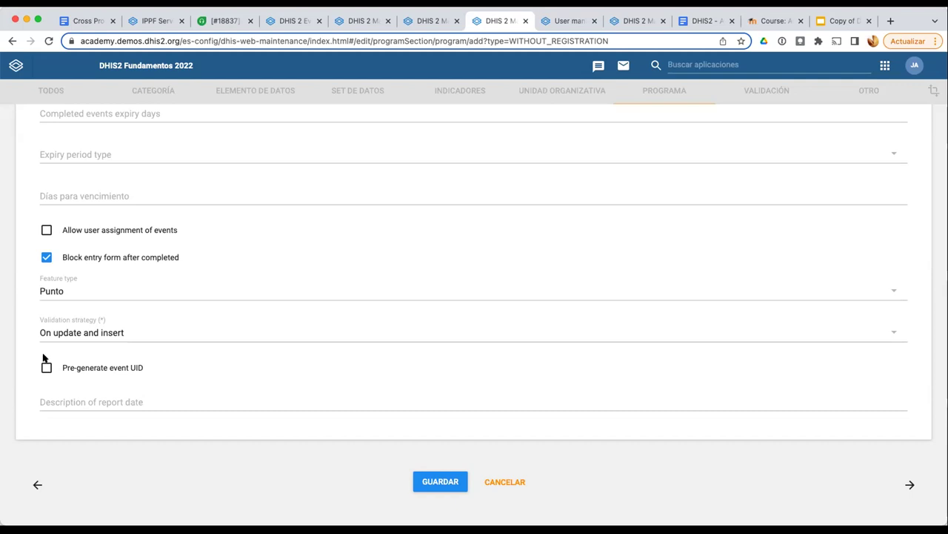
pyautogui.click(51, 402)
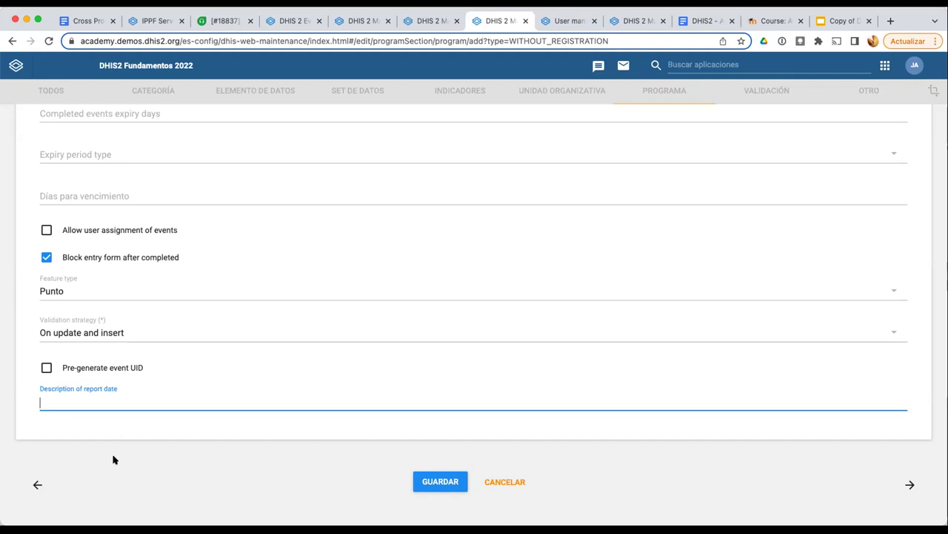
pyautogui.write('Fecha')
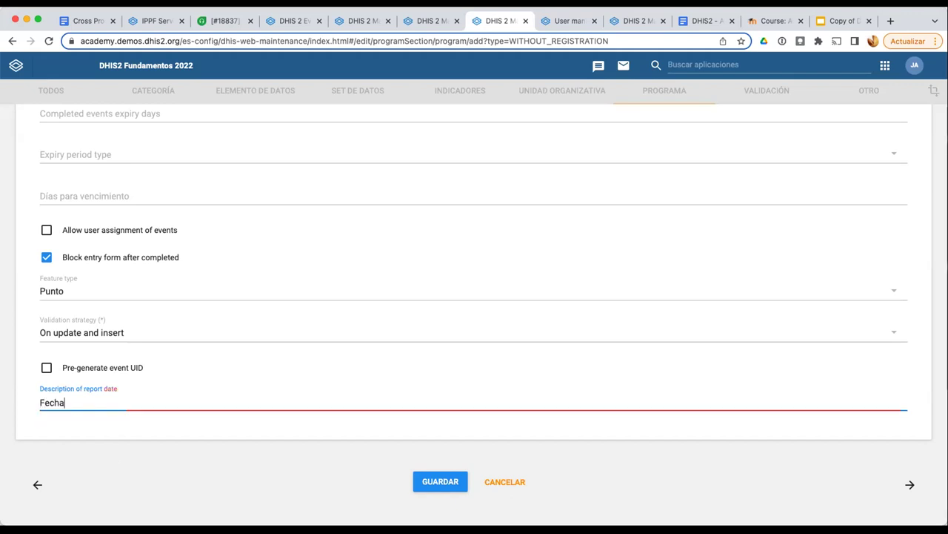
pyautogui.write(' de visita')
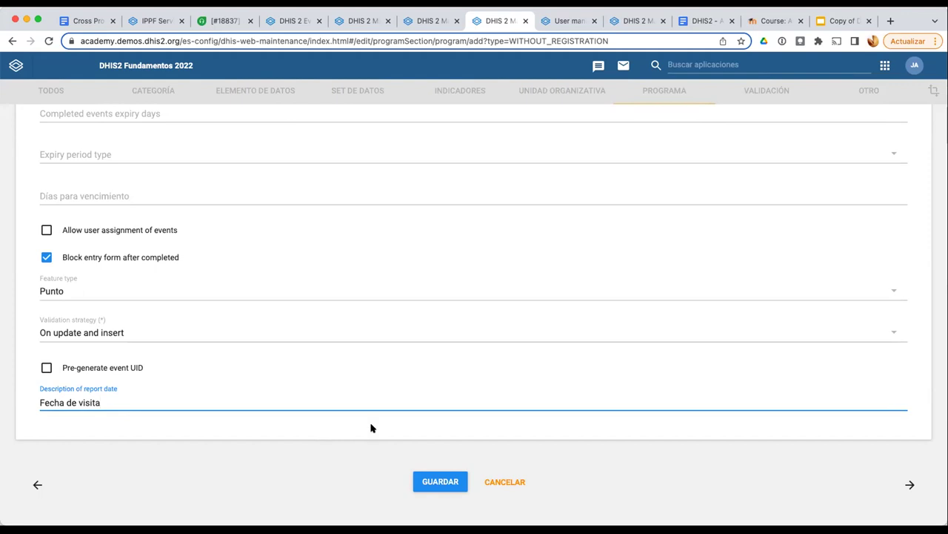
# Go to the Assign data elements stage of the event program
pyautogui.scroll(5, 371, 427)
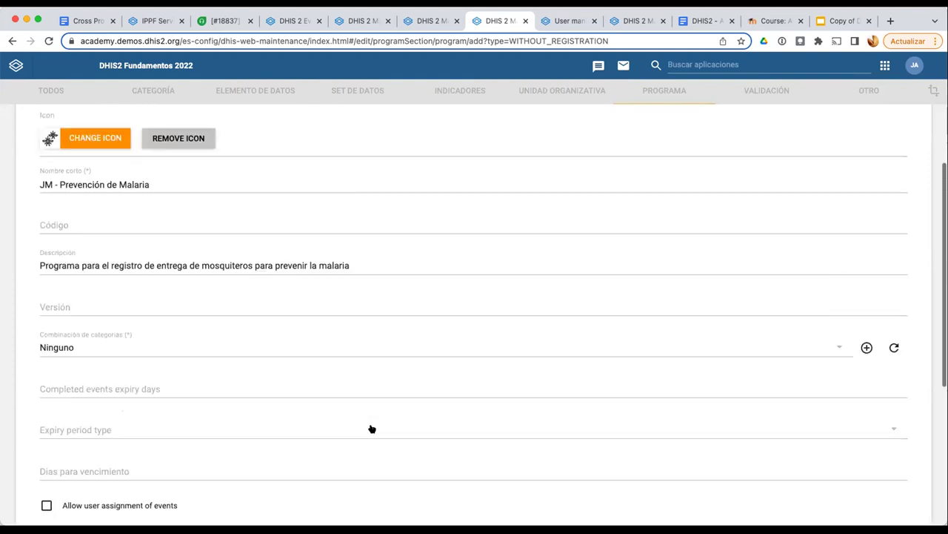
pyautogui.scroll(2, 371, 385)
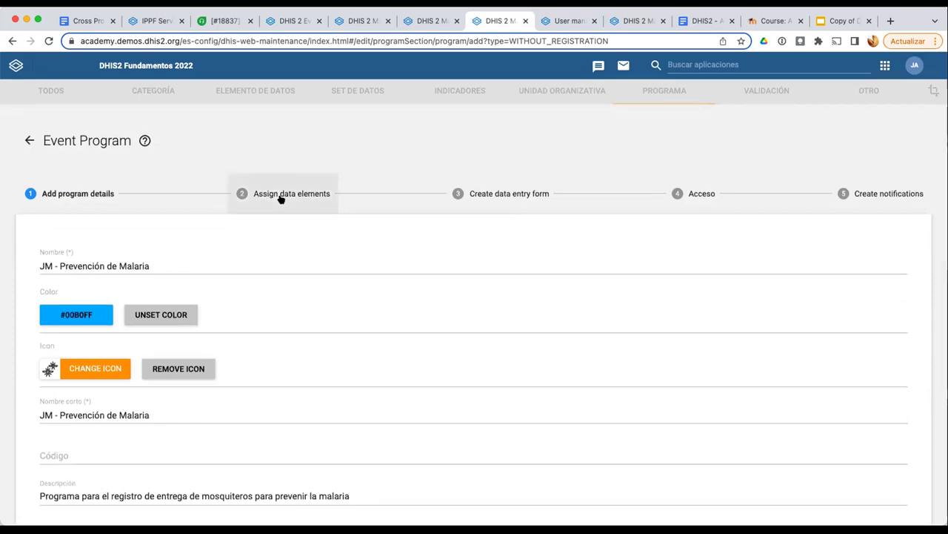
pyautogui.click(281, 199)
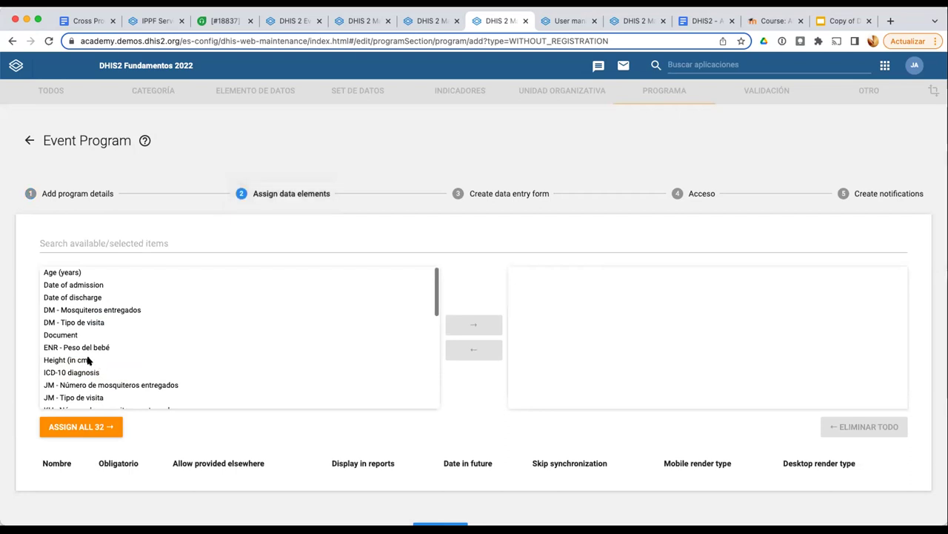
# Assign the data elements "JM - Número de mosquiteros entregados" and "JM - Tipo de visita" to the program
pyautogui.scroll(-1, 86, 360)
pyautogui.scroll(-1, 87, 357)
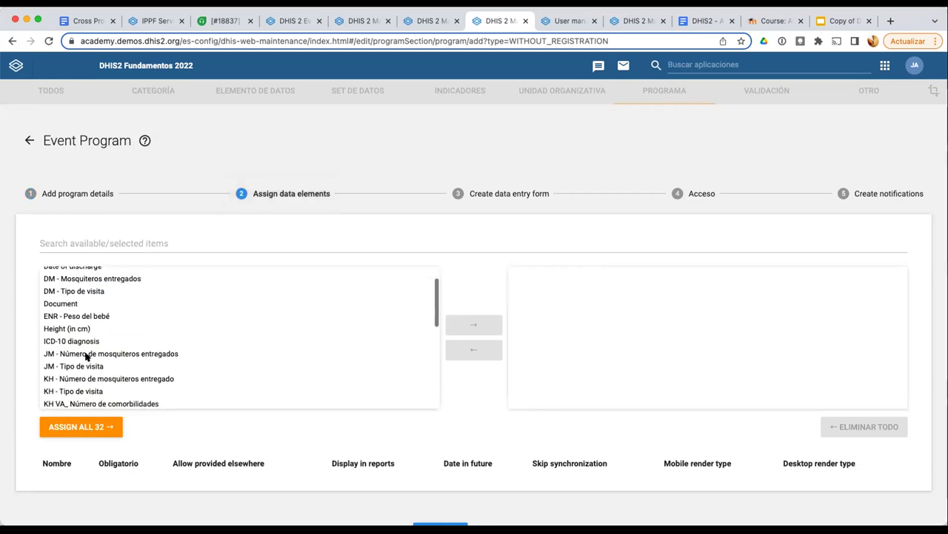
pyautogui.scroll(-5, 86, 357)
pyautogui.scroll(6, 86, 357)
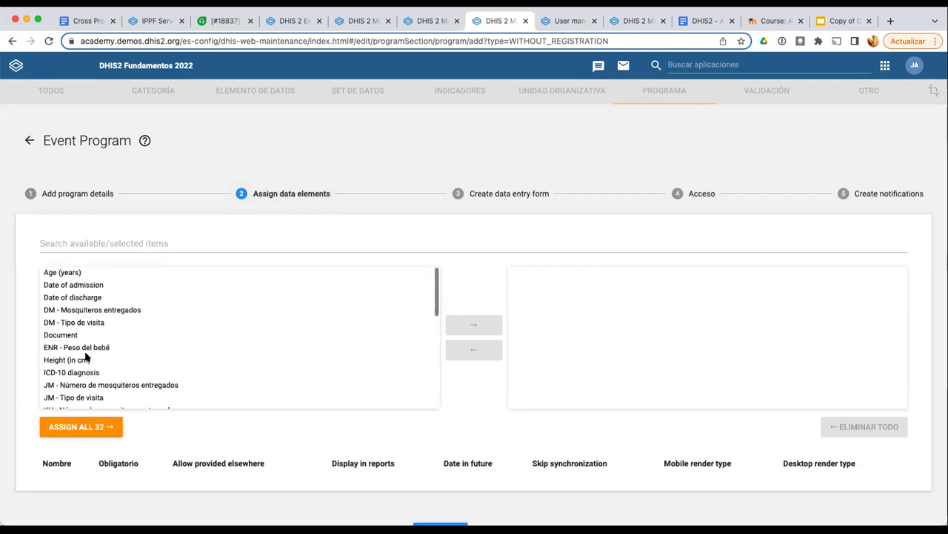
pyautogui.scroll(-5, 85, 357)
pyautogui.scroll(1, 82, 356)
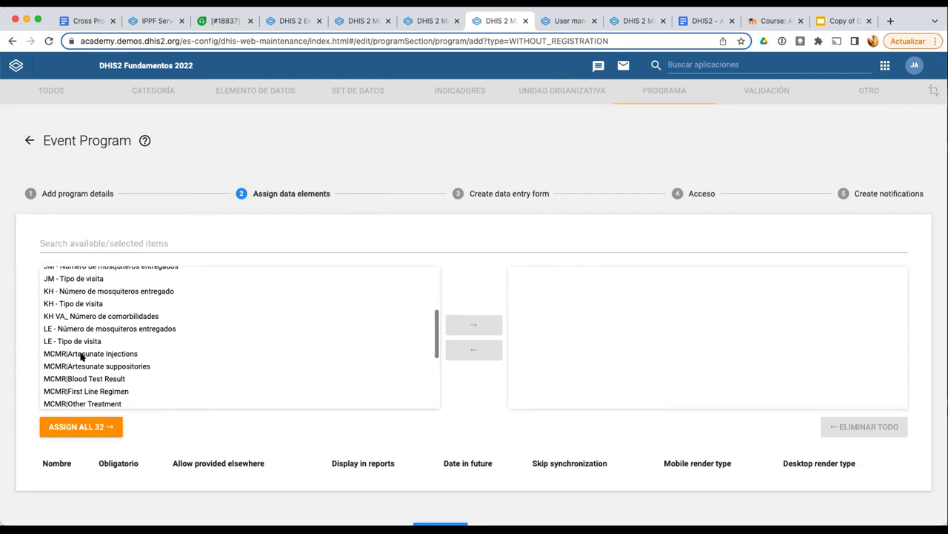
pyautogui.scroll(-1, 78, 324)
pyautogui.scroll(2, 78, 324)
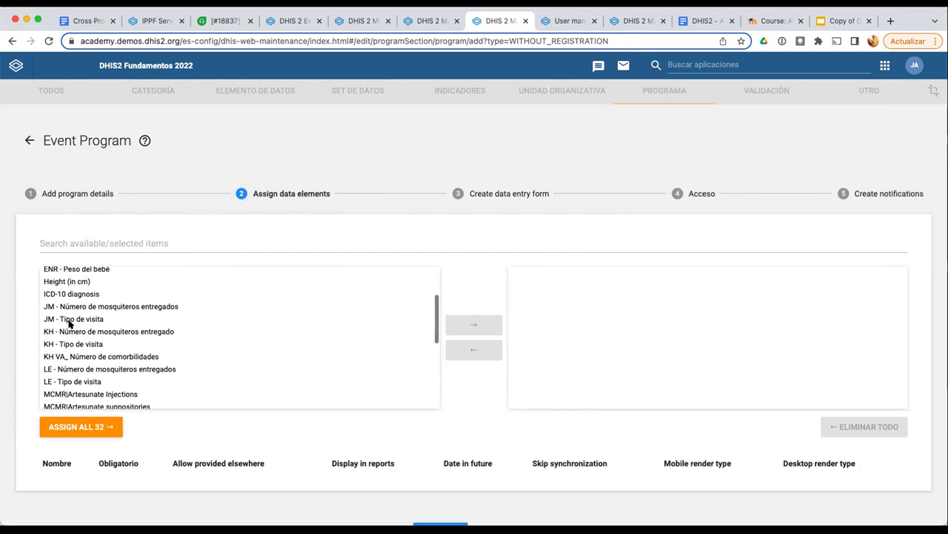
pyautogui.click(68, 306)
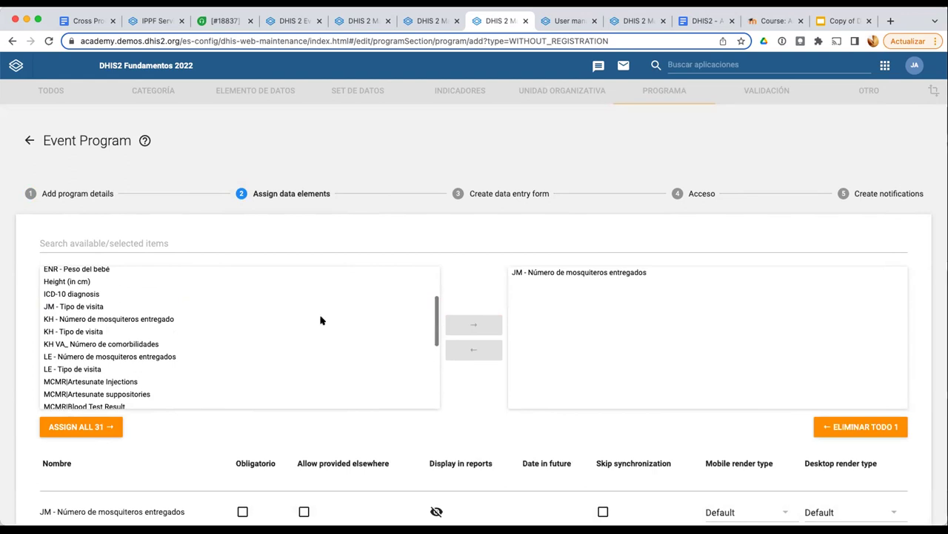
pyautogui.click(321, 307)
pyautogui.click(474, 324)
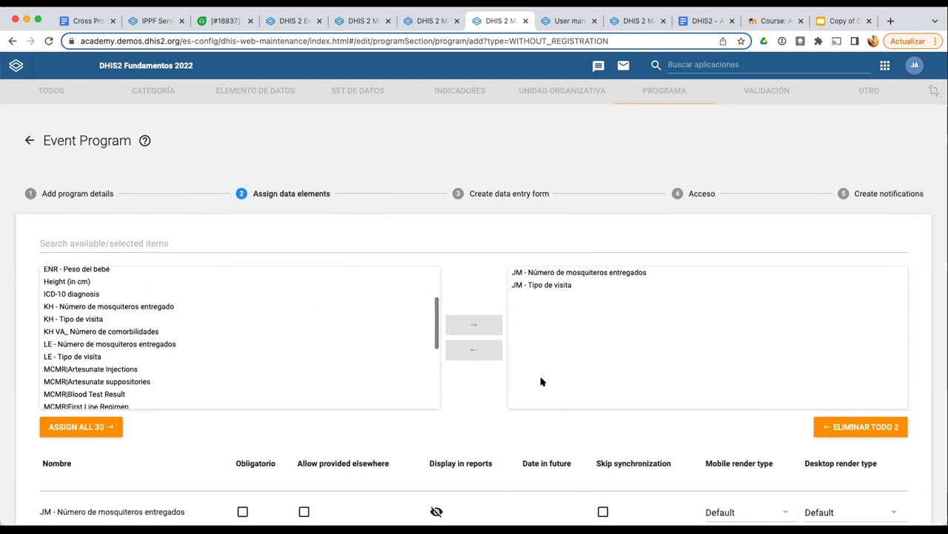
pyautogui.scroll(-1, 521, 377)
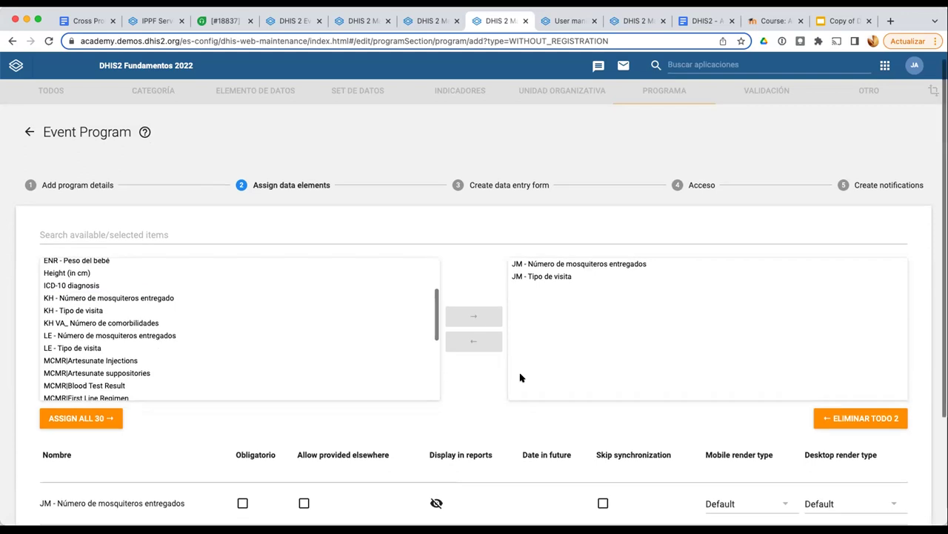
# Make only "JM - Tipo de visita" compulsory and display both assigned data elements in reports
pyautogui.scroll(-3, 520, 377)
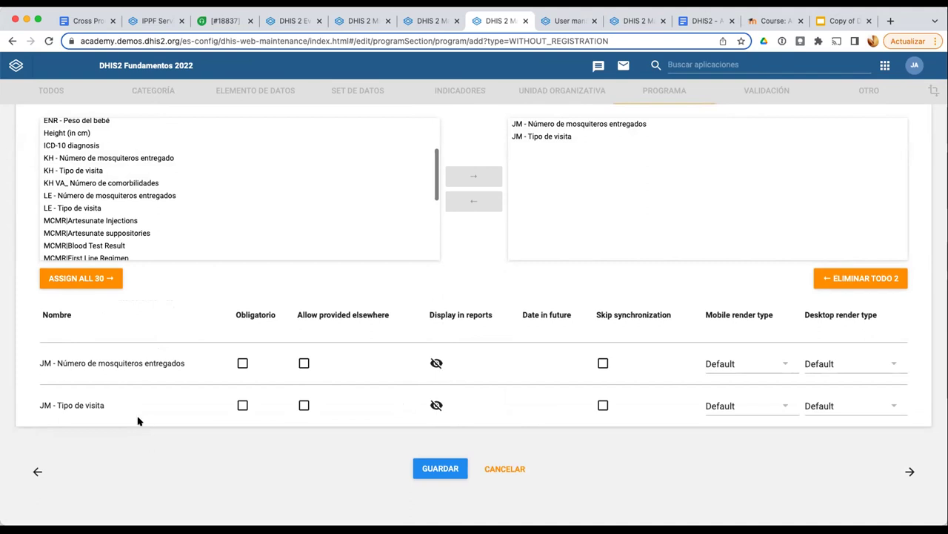
pyautogui.click(242, 406)
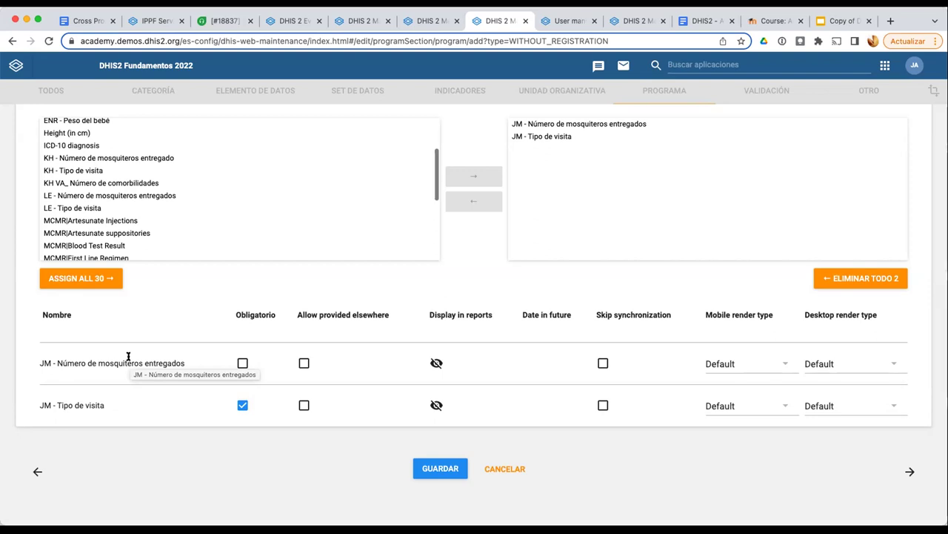
pyautogui.click(245, 364)
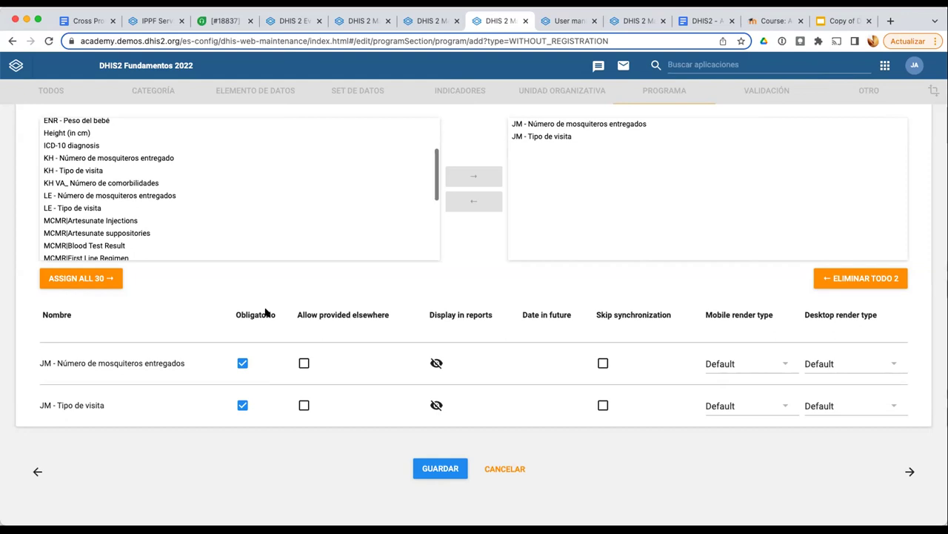
pyautogui.click(237, 364)
pyautogui.click(435, 406)
pyautogui.click(436, 363)
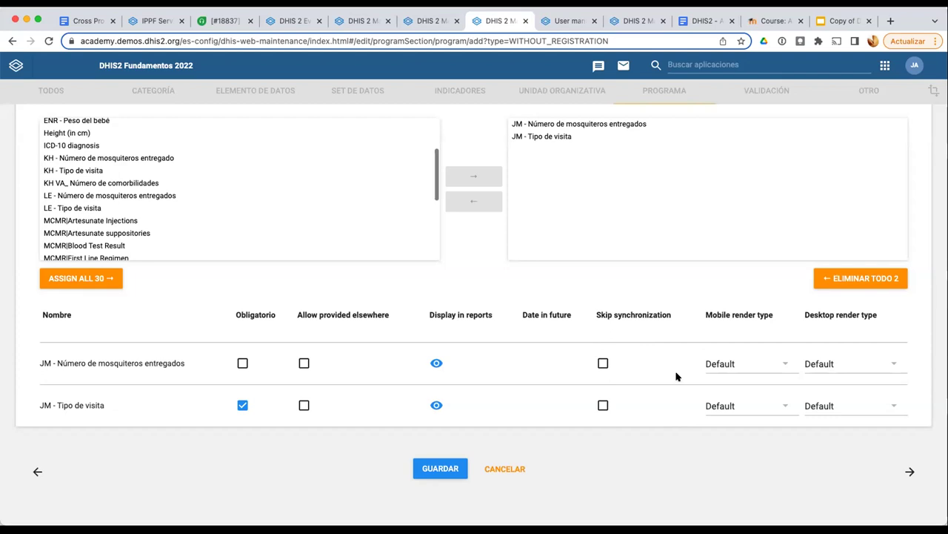
# Try the Skip synchronization option on "JM - Número de mosquiteros entregados"
pyautogui.click(604, 363)
pyautogui.click(604, 366)
pyautogui.click(603, 363)
# Set both the mobile and desktop render types of "JM - Tipo de visita" to Vertical radiobuttons
pyautogui.click(724, 407)
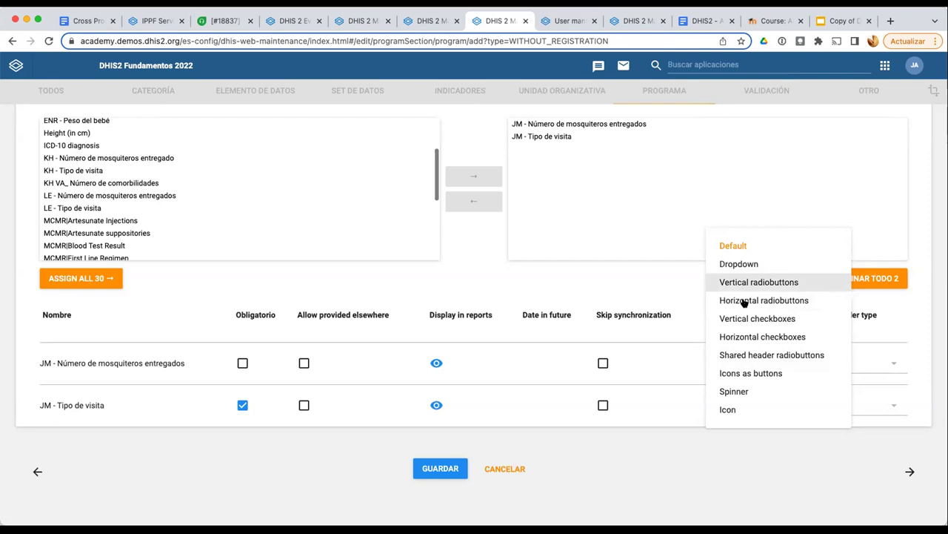
pyautogui.click(741, 282)
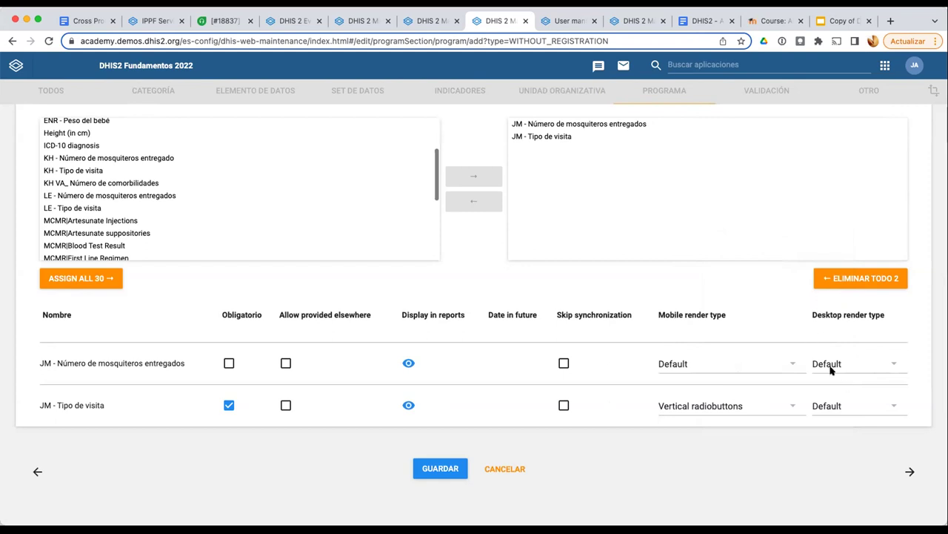
pyautogui.click(839, 409)
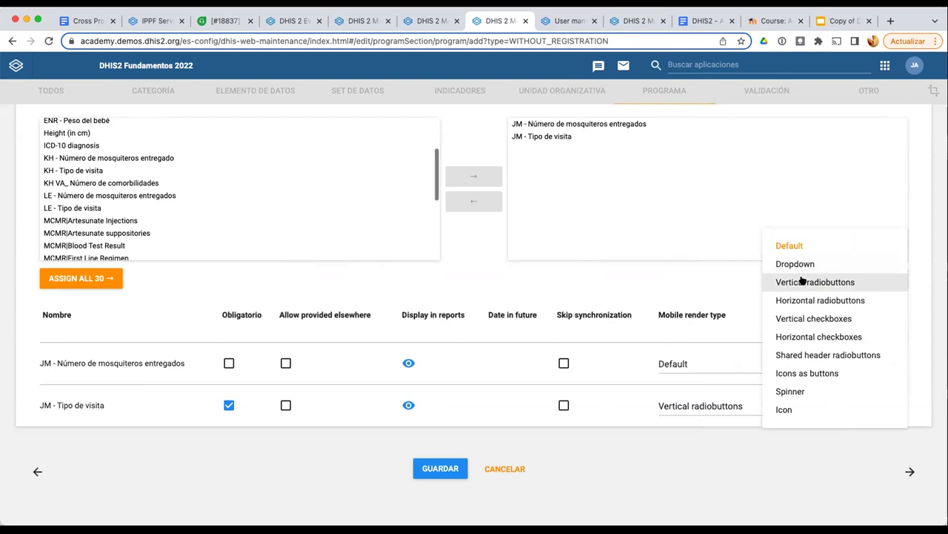
pyautogui.click(799, 432)
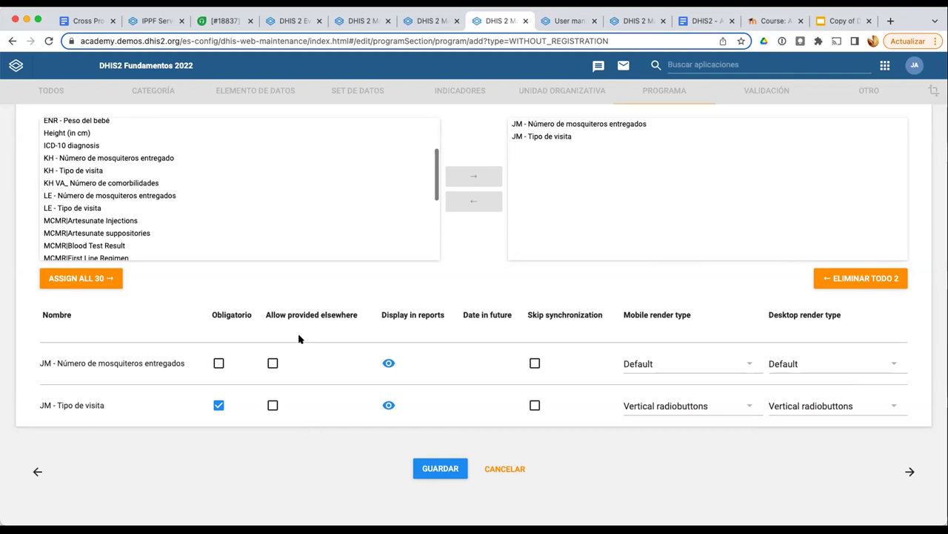
# Enable Allow provided elsewhere for the data element "JM - Número de mosquiteros entregados"
pyautogui.moveTo(266, 314); pyautogui.dragTo(356, 312)
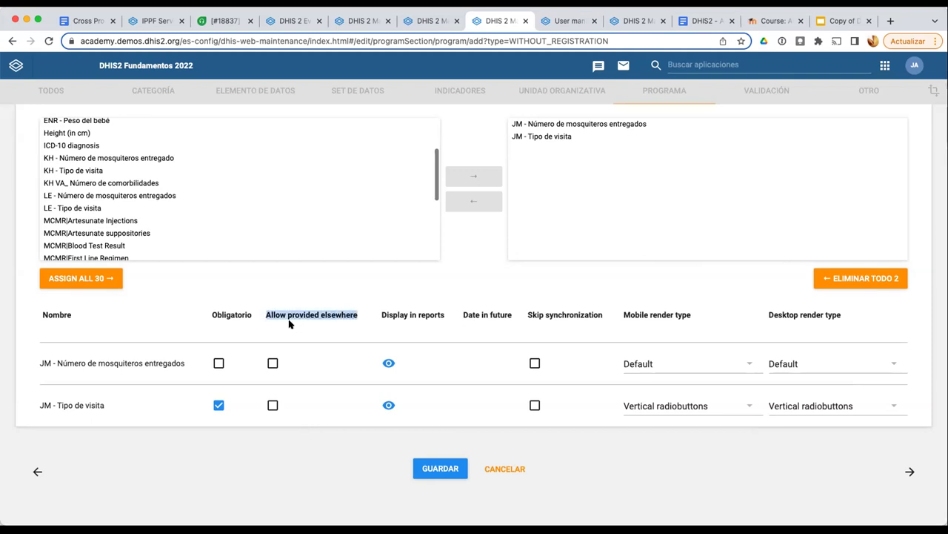
pyautogui.moveTo(262, 314); pyautogui.dragTo(354, 312)
pyautogui.click(264, 315)
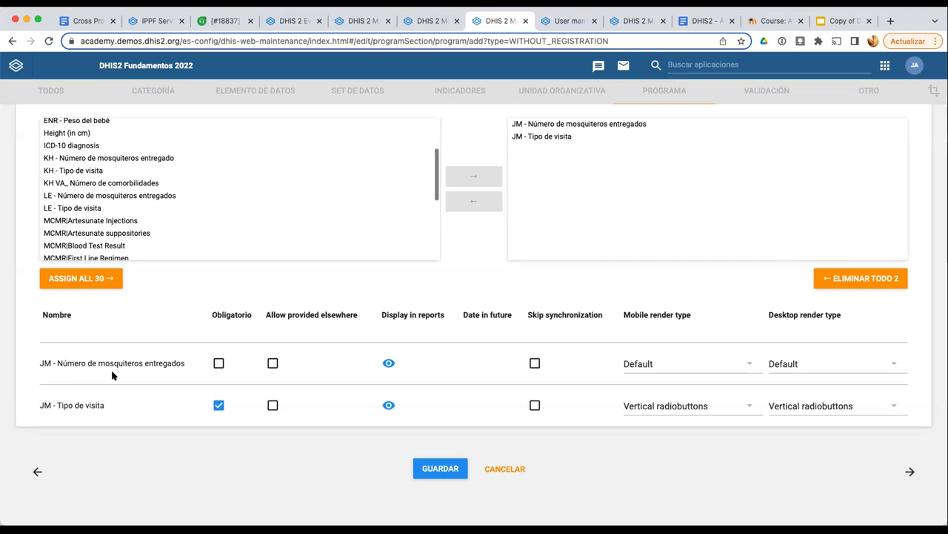
pyautogui.click(273, 363)
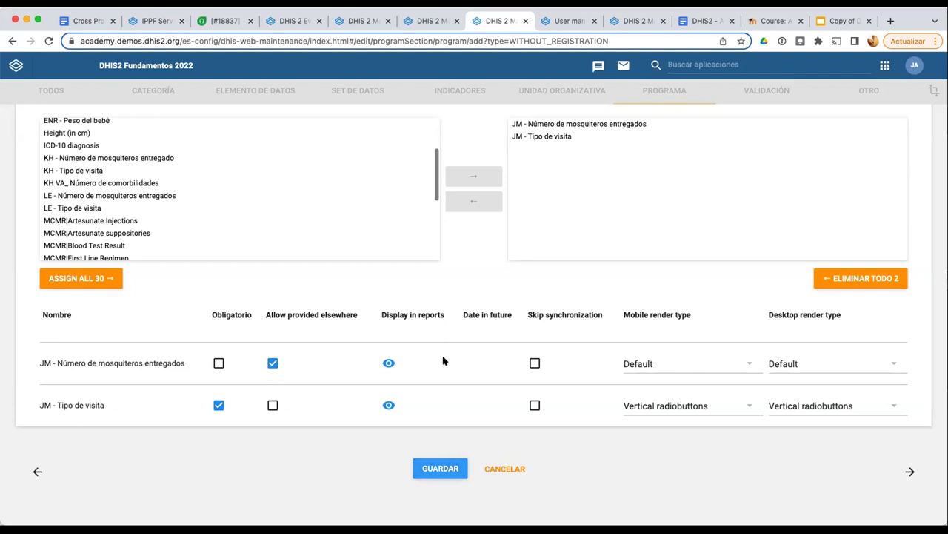
# Go to the Create data entry form stage and open the custom (Personalizado) form editor
pyautogui.scroll(4, 416, 239)
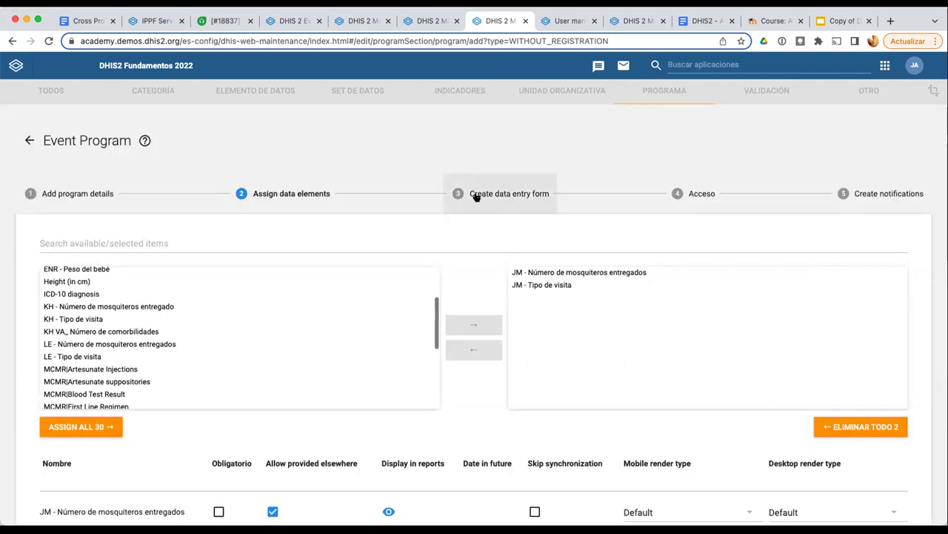
pyautogui.click(476, 197)
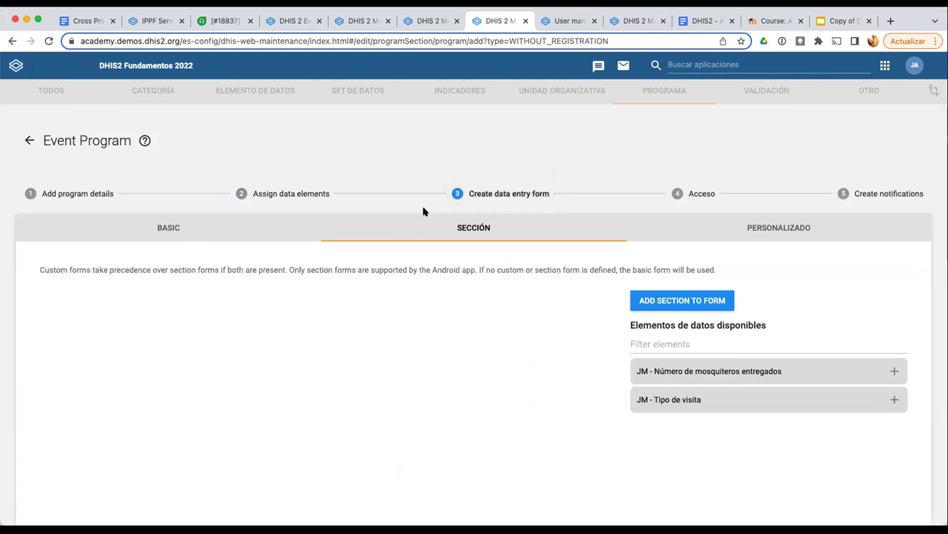
pyautogui.click(779, 228)
pyautogui.scroll(-2, 525, 432)
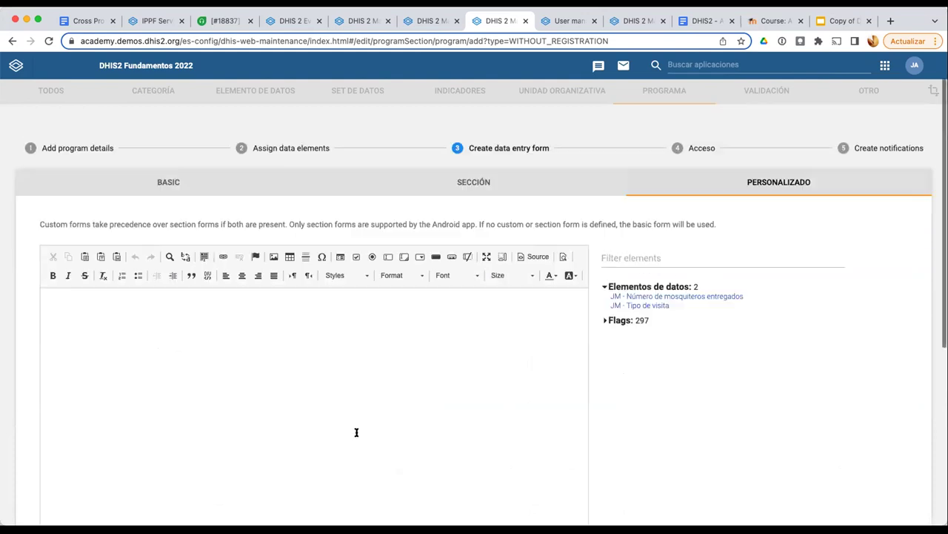
pyautogui.scroll(-1, 387, 420)
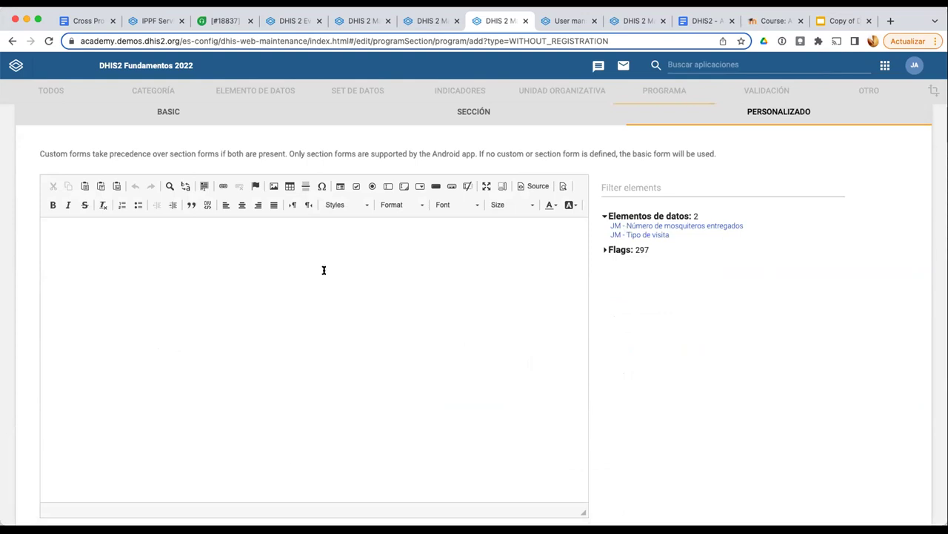
# Insert a table with 2 rows and 2 columns into the custom form
pyautogui.click(375, 225)
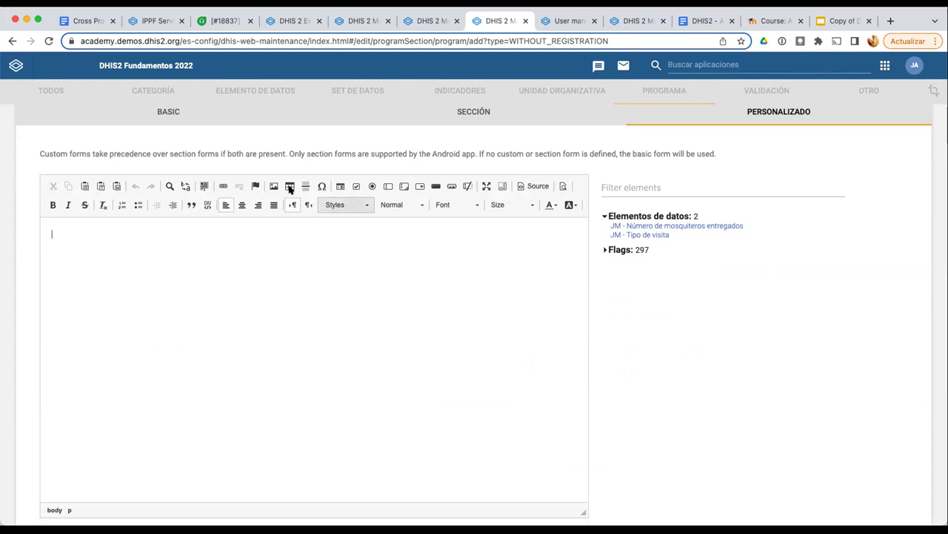
pyautogui.click(290, 186)
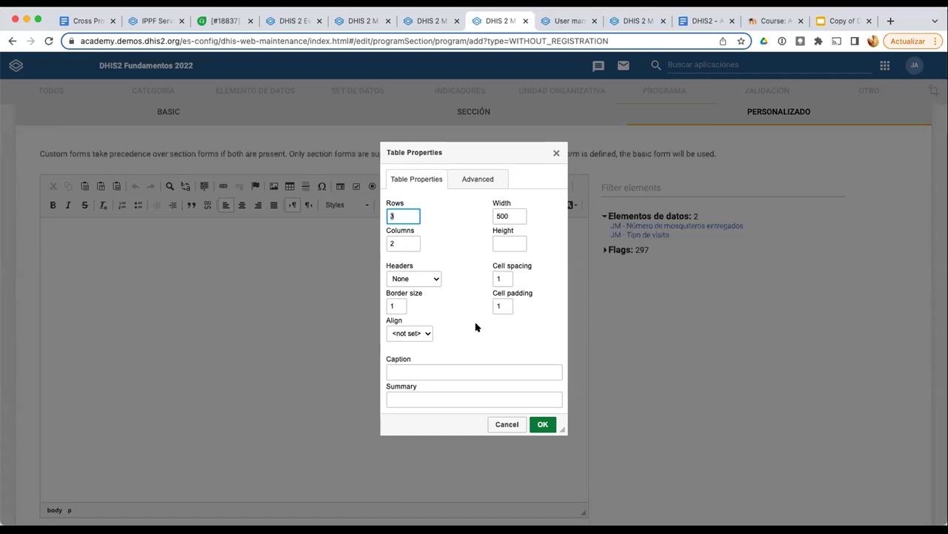
pyautogui.click(396, 243)
pyautogui.click(395, 215)
pyautogui.press('BackSpace')
pyautogui.write('2')
pyautogui.press('Return')
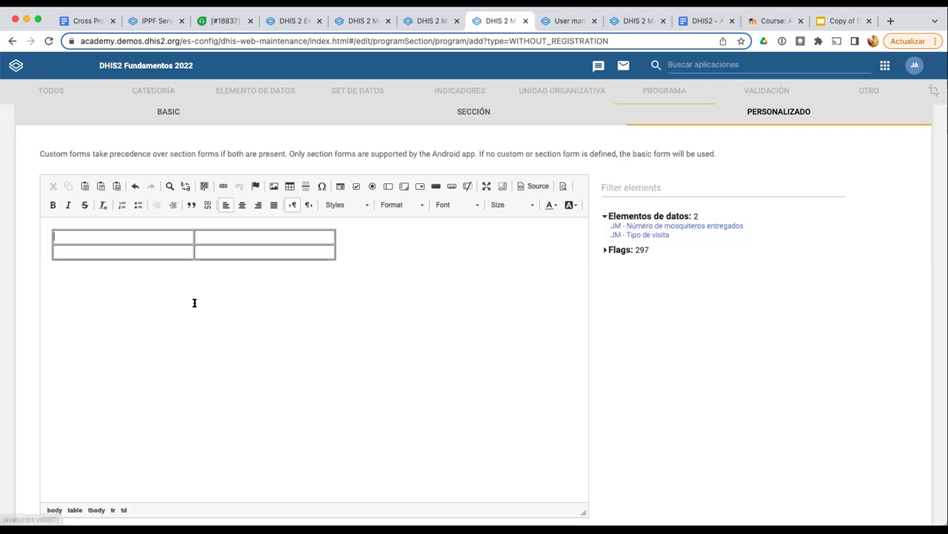
# Label the table's first row "Número de redes/mosquiteros" and insert the data element "JM - Número de mosquiteros entregados" beside it
pyautogui.write('N')
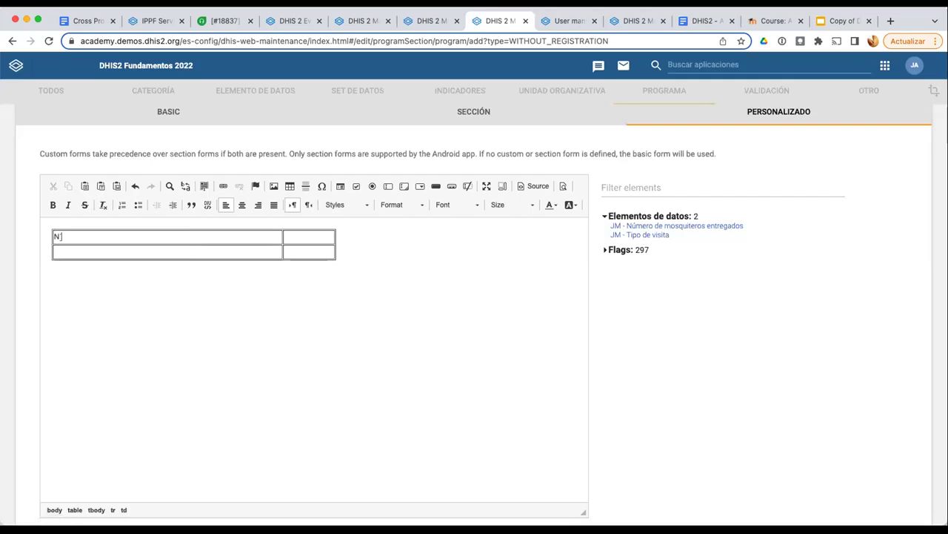
pyautogui.write('úmero de redes')
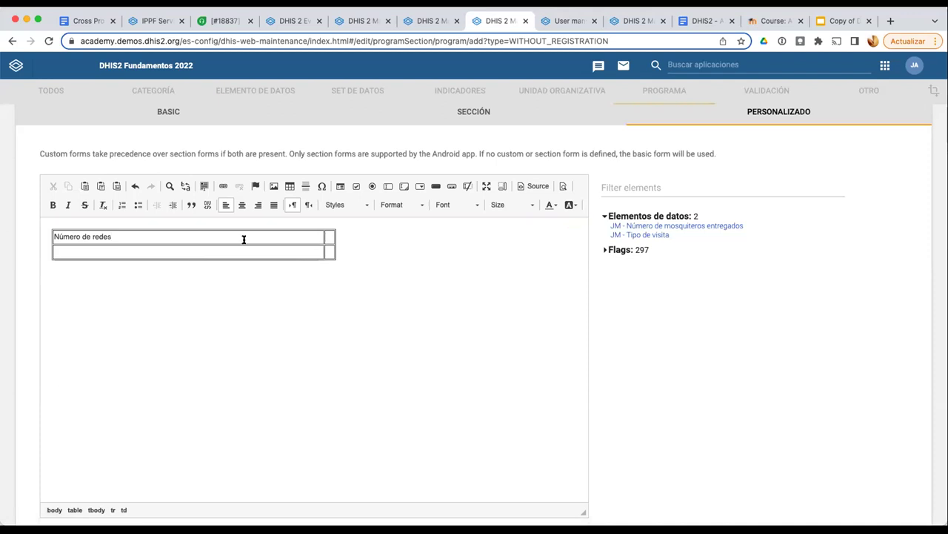
pyautogui.write('/mosq')
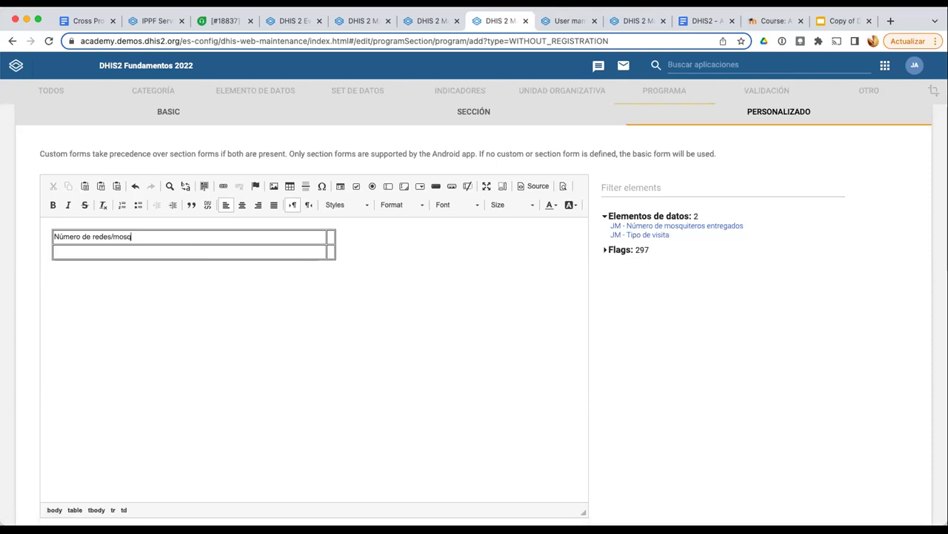
pyautogui.write('uiteros')
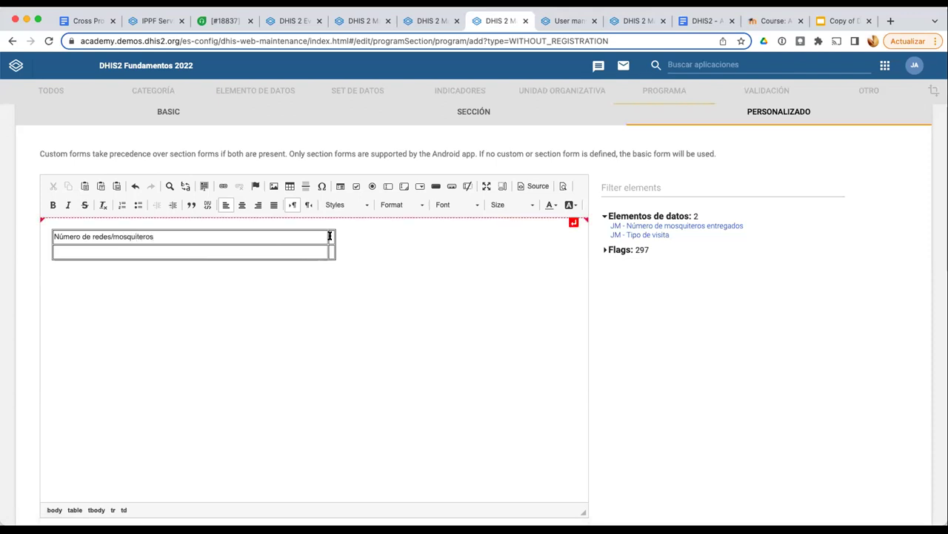
pyautogui.click(641, 226)
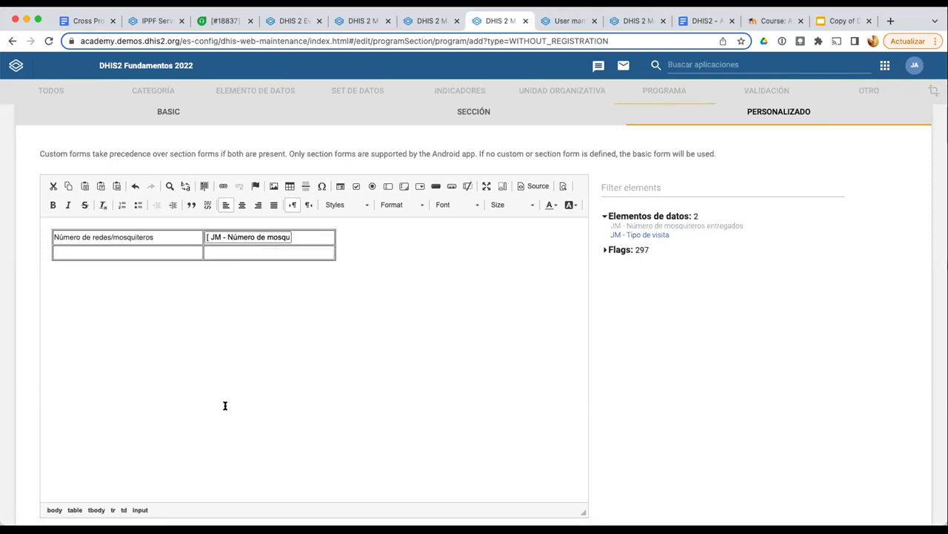
# Delete the custom data entry form
pyautogui.scroll(-1, 225, 405)
pyautogui.scroll(-2, 225, 405)
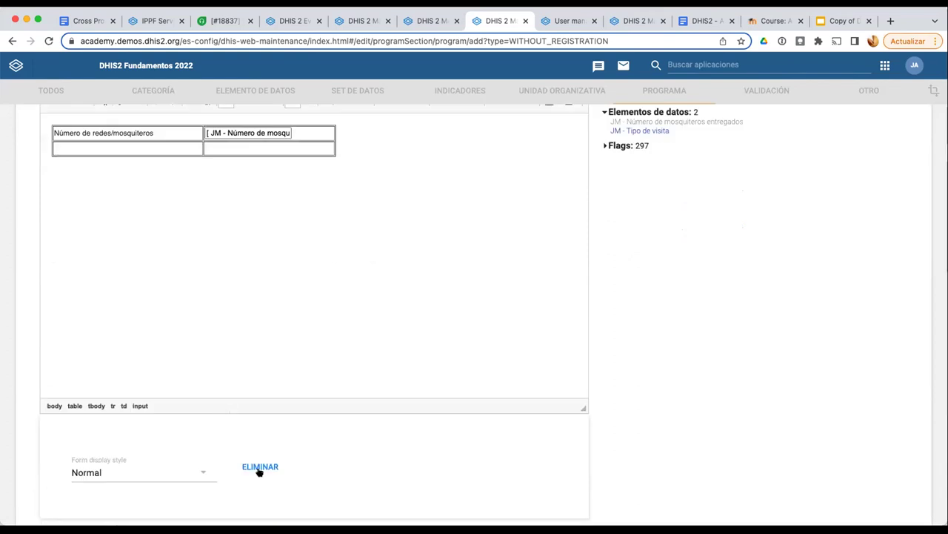
pyautogui.click(259, 467)
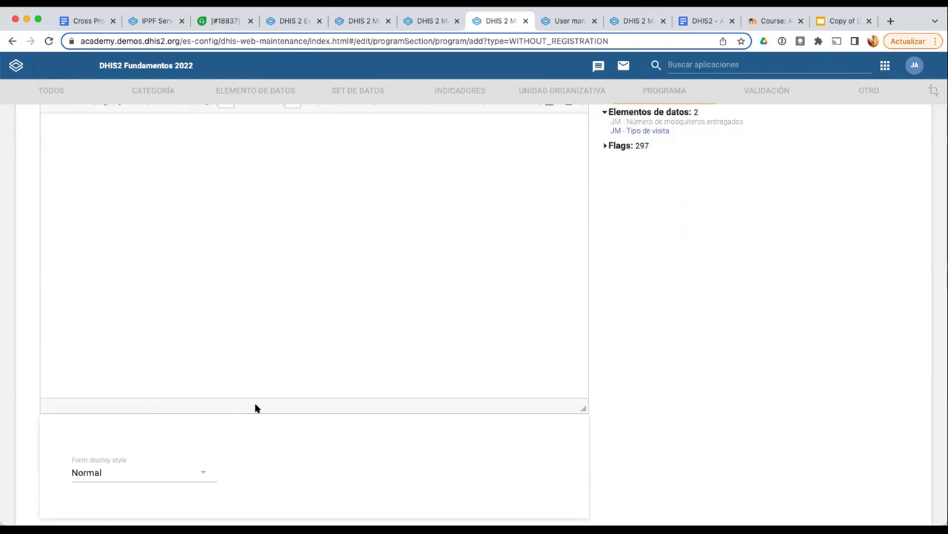
# Reorder the basic form so "JM - Tipo de visita" comes before "JM - Número de mosquiteros entregados"
pyautogui.scroll(3, 383, 370)
pyautogui.scroll(2, 383, 370)
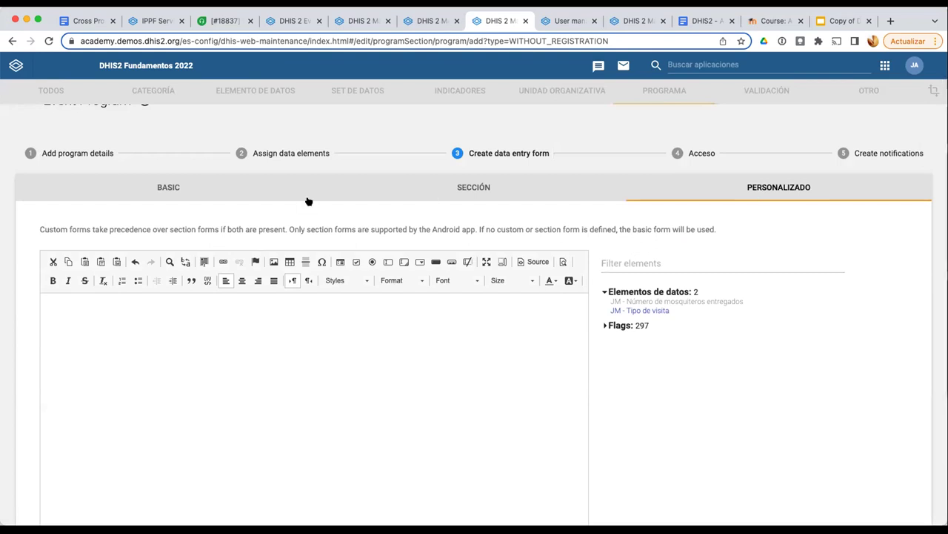
pyautogui.click(175, 190)
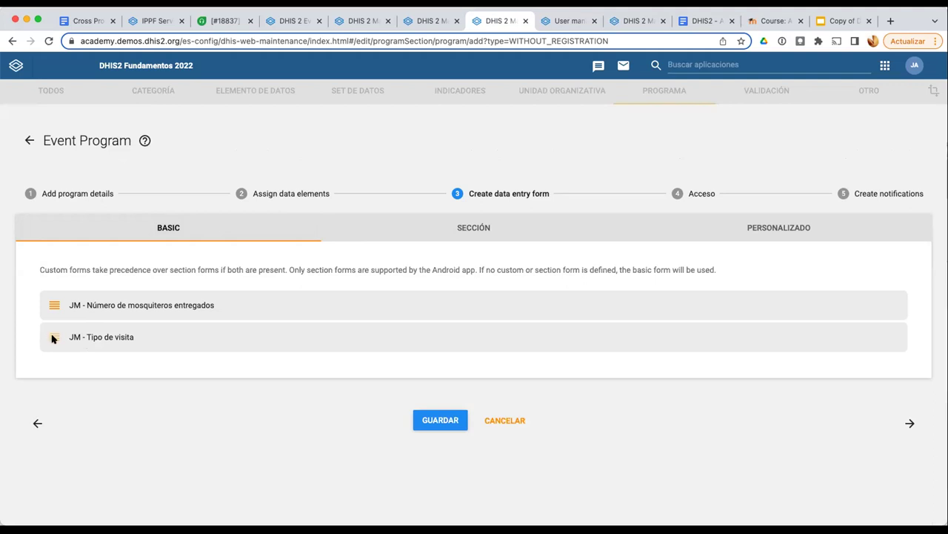
pyautogui.moveTo(53, 338); pyautogui.dragTo(100, 306)
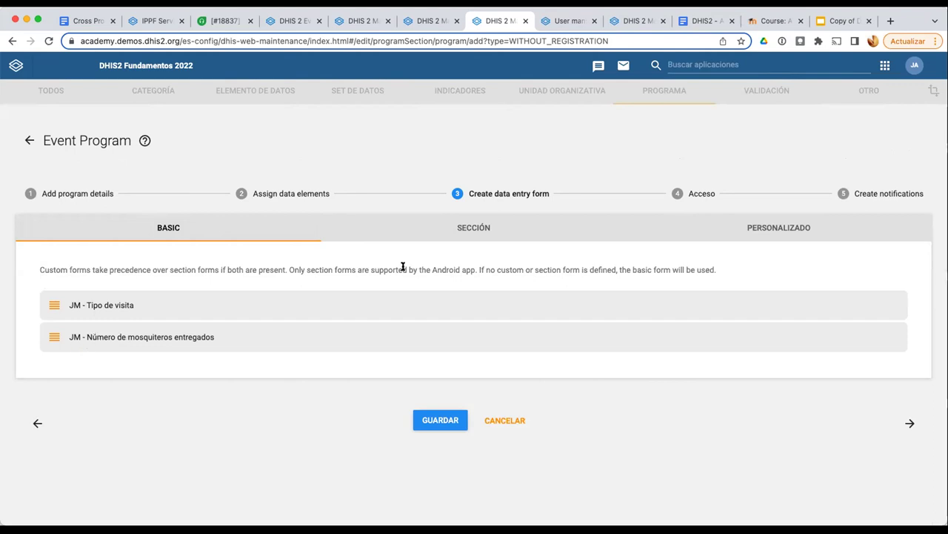
# In the program's access settings, assign the organisation unit "MG - Bogotá (570101)" under MG - Colombia, MG - Cundinamarca
pyautogui.click(694, 196)
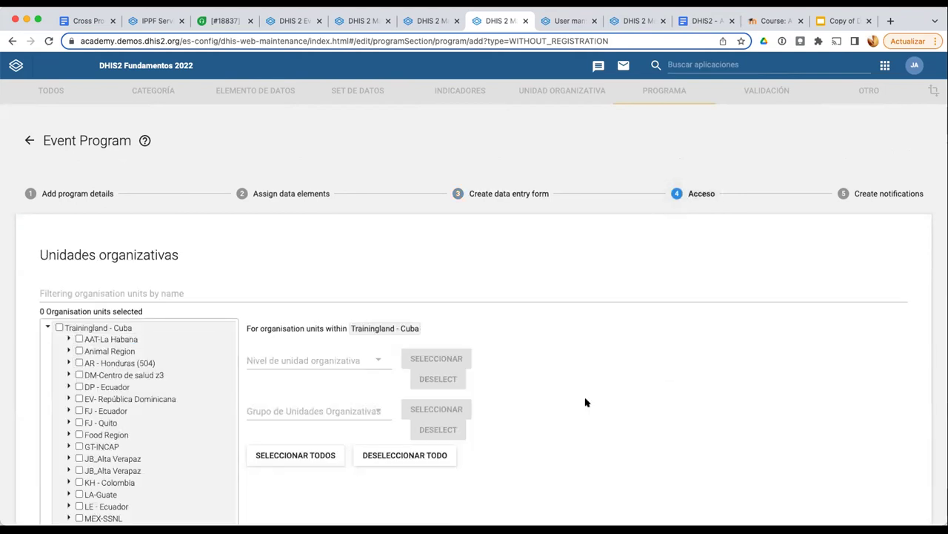
pyautogui.scroll(-3, 514, 356)
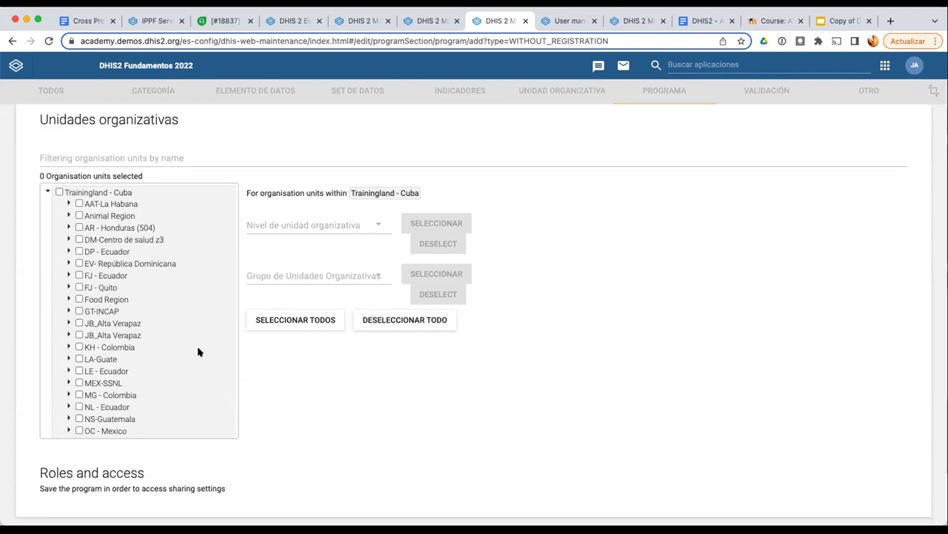
pyautogui.scroll(1, 198, 351)
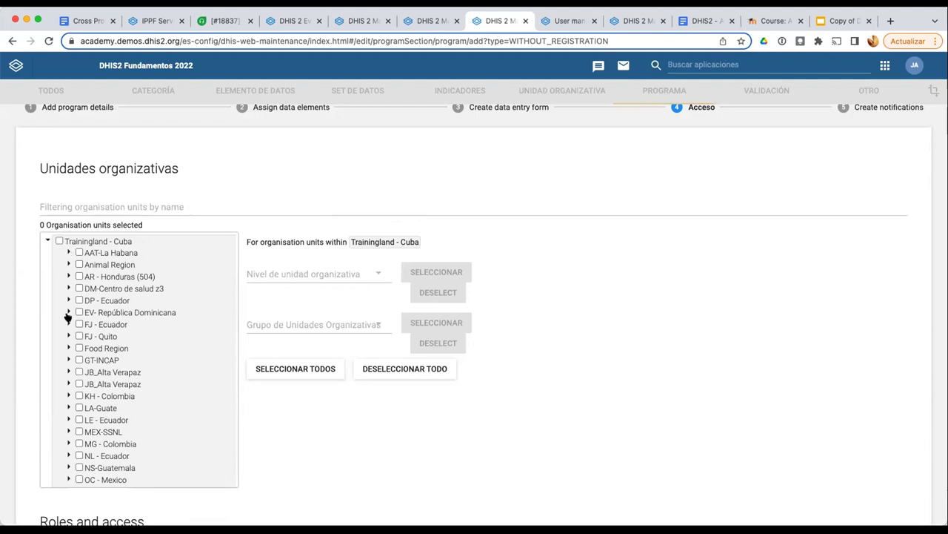
pyautogui.scroll(-1, 68, 314)
pyautogui.scroll(-3, 67, 314)
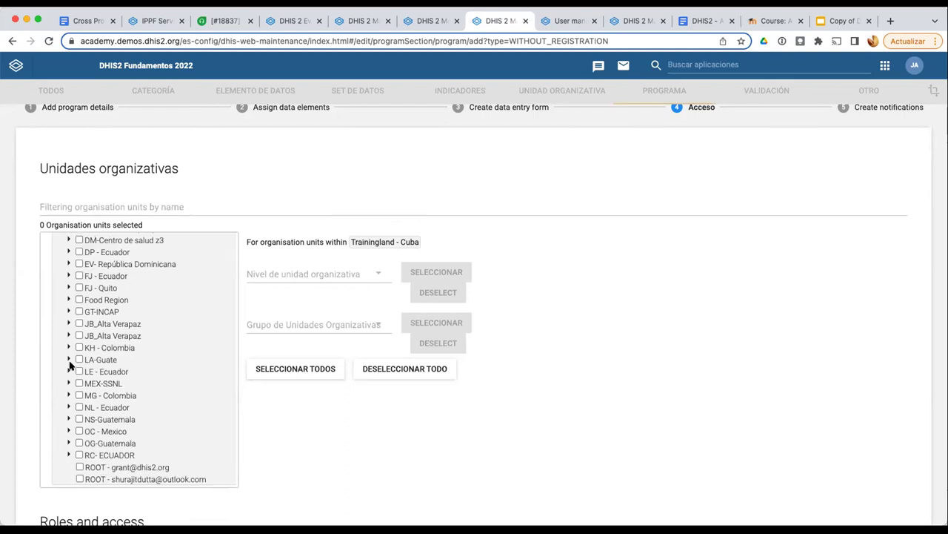
pyautogui.scroll(-2, 69, 364)
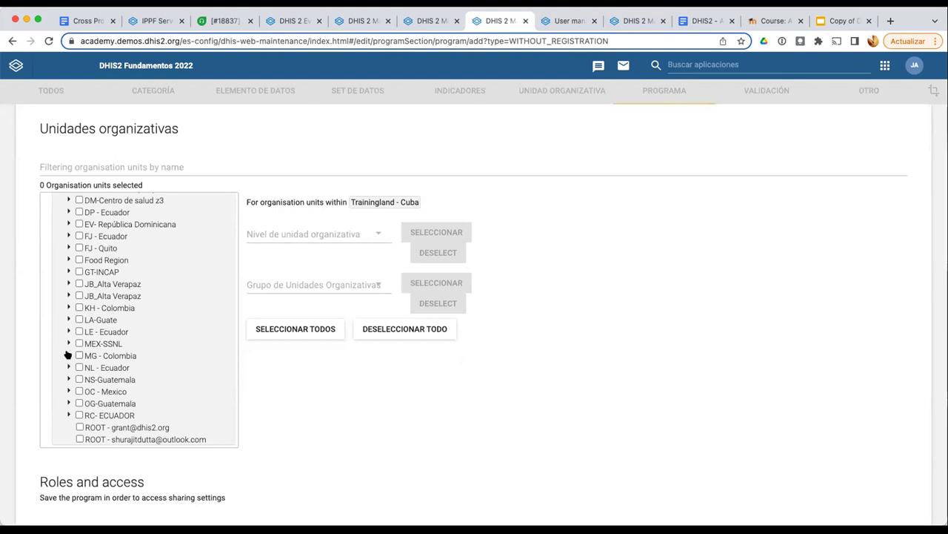
pyautogui.click(67, 355)
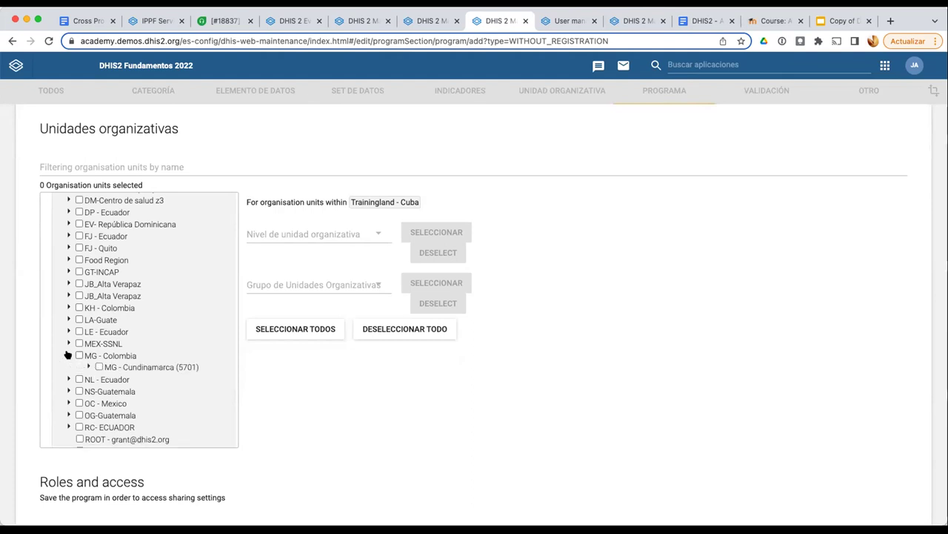
pyautogui.click(88, 367)
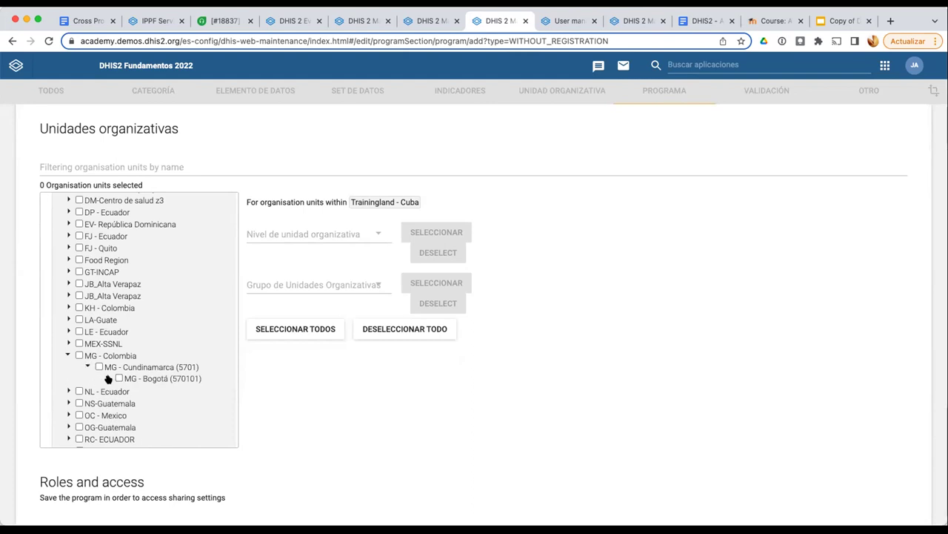
pyautogui.click(108, 378)
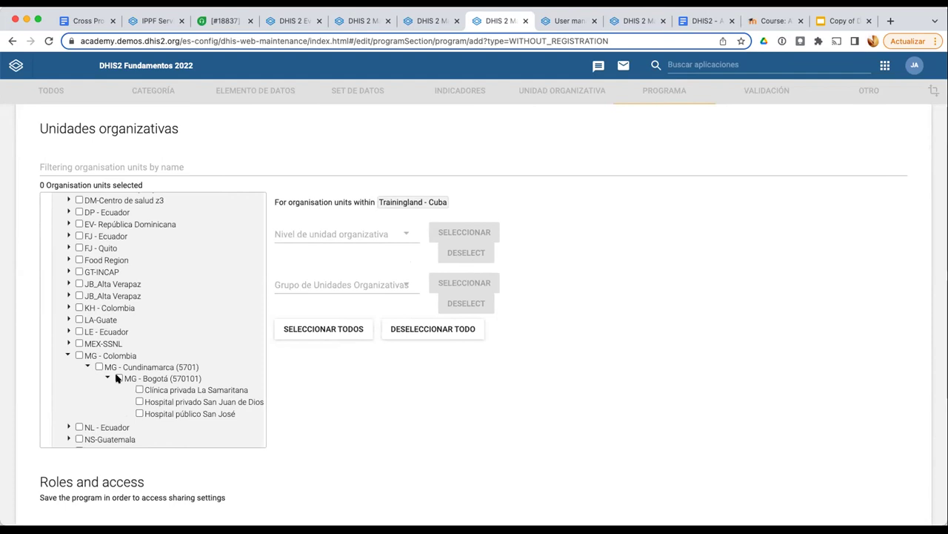
pyautogui.click(118, 378)
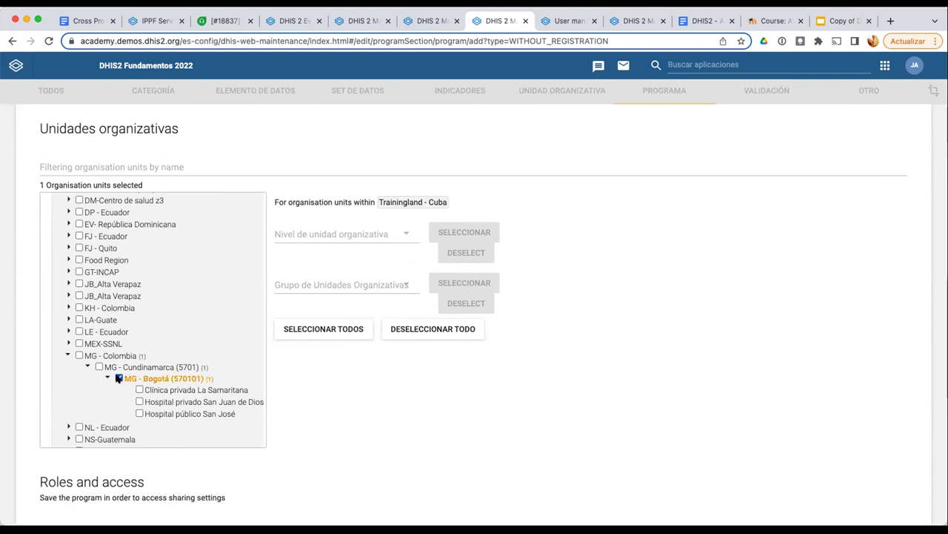
# Assign the organisation units "LE - Quito (1701)" and "LE - Puéllaro (1702)" under LE - Ecuador, LE - Pichincha
pyautogui.scroll(-1, 120, 310)
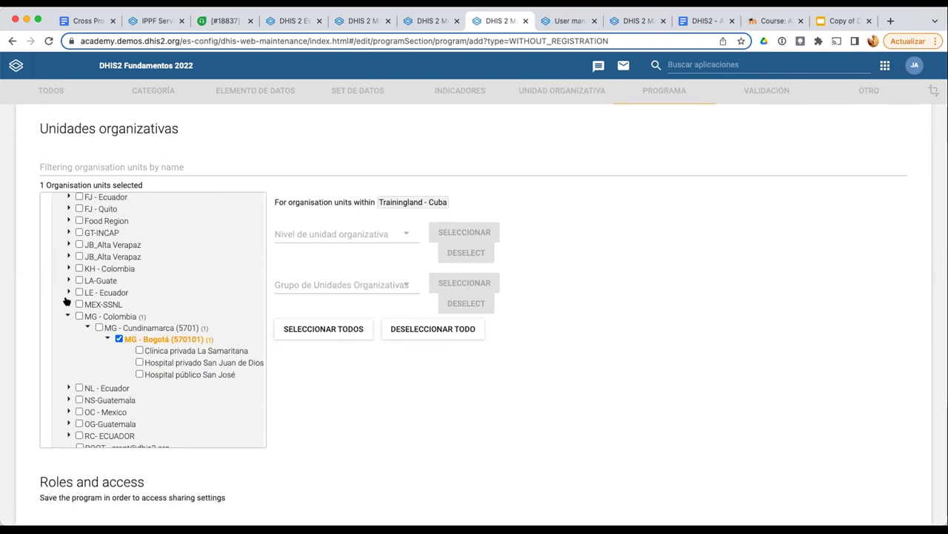
pyautogui.click(68, 294)
pyautogui.click(88, 313)
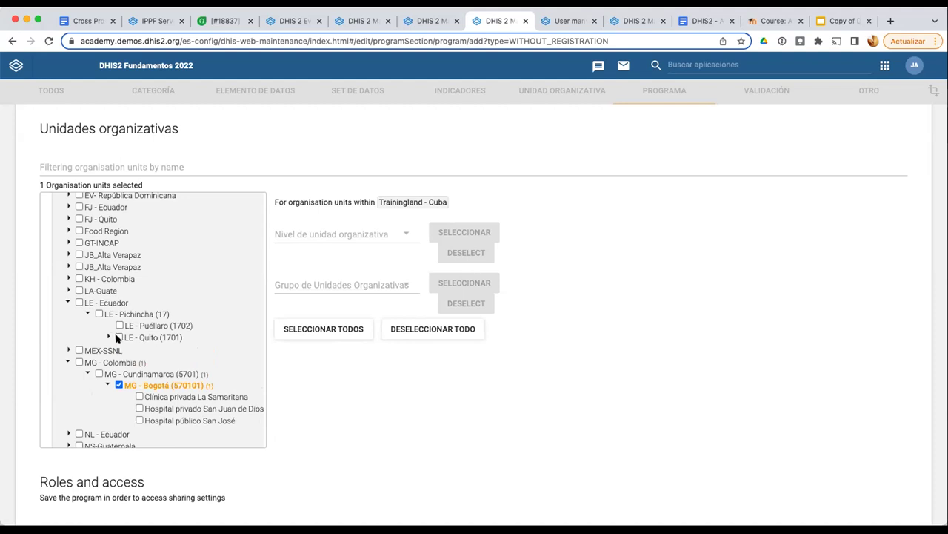
pyautogui.click(119, 337)
pyautogui.click(120, 325)
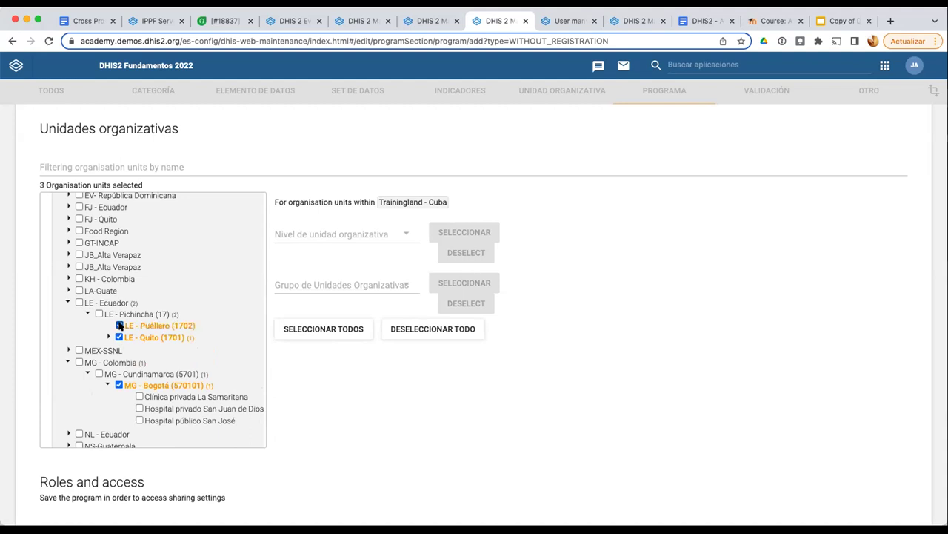
# Assign Guatemala Sur, Guatemala Nor-oriente and Guatemala Central under LA-Guate, leaving Guatemala Central Privado unselected
pyautogui.scroll(-2, 120, 325)
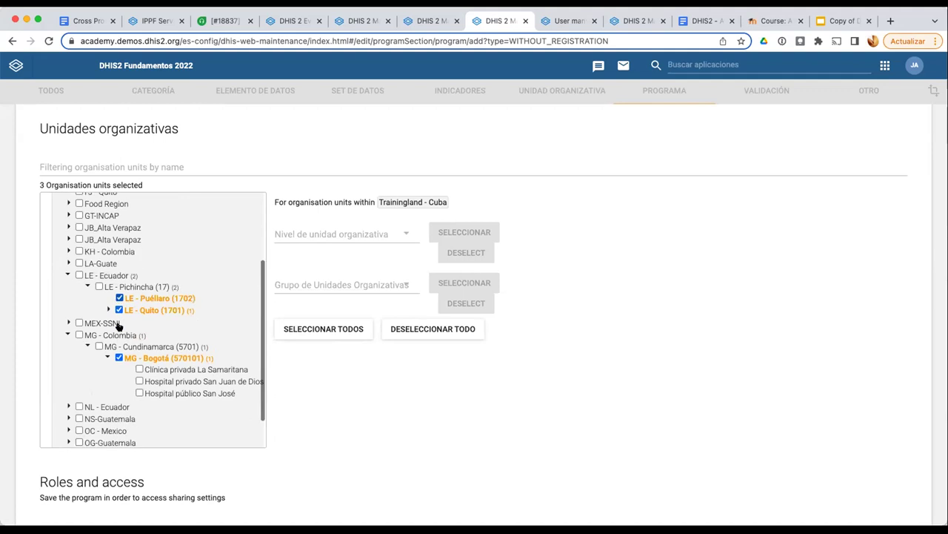
pyautogui.click(68, 262)
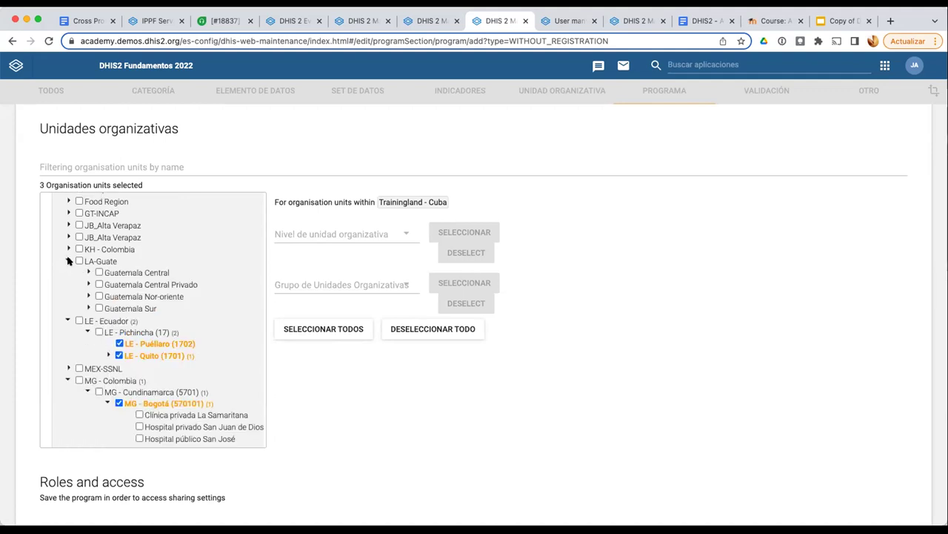
pyautogui.click(88, 307)
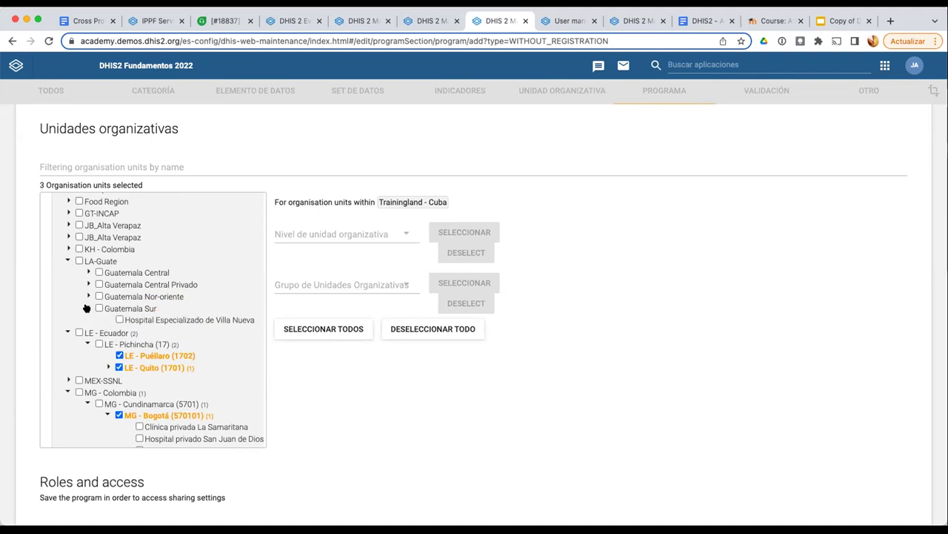
pyautogui.click(88, 295)
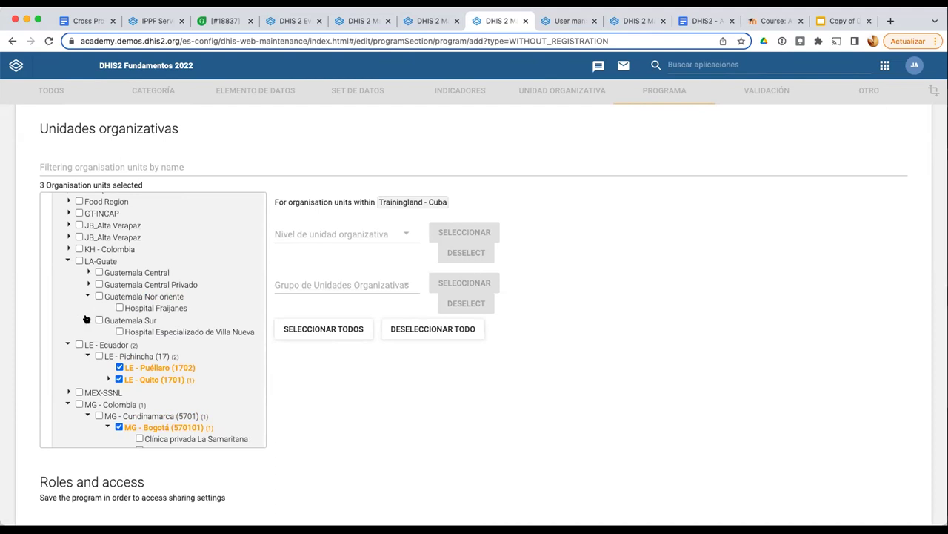
pyautogui.click(88, 320)
pyautogui.click(99, 320)
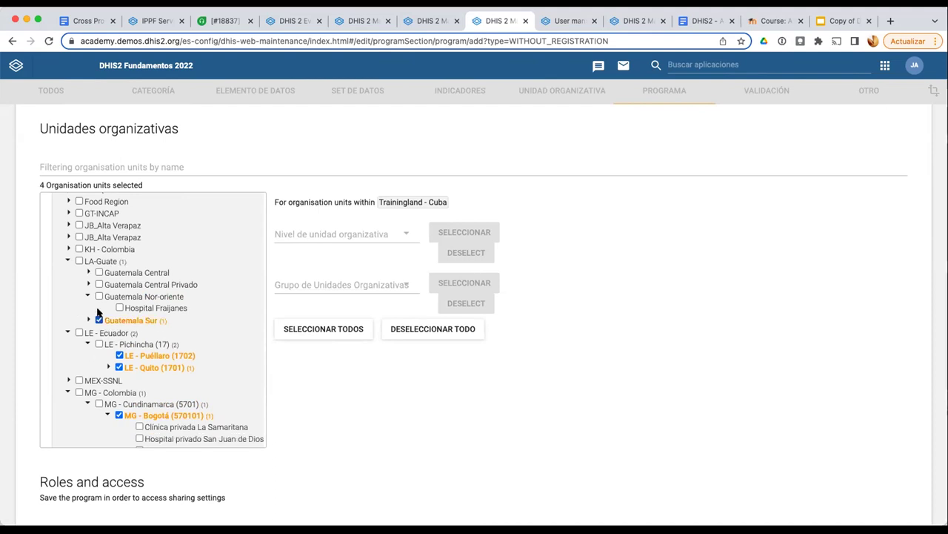
pyautogui.click(99, 297)
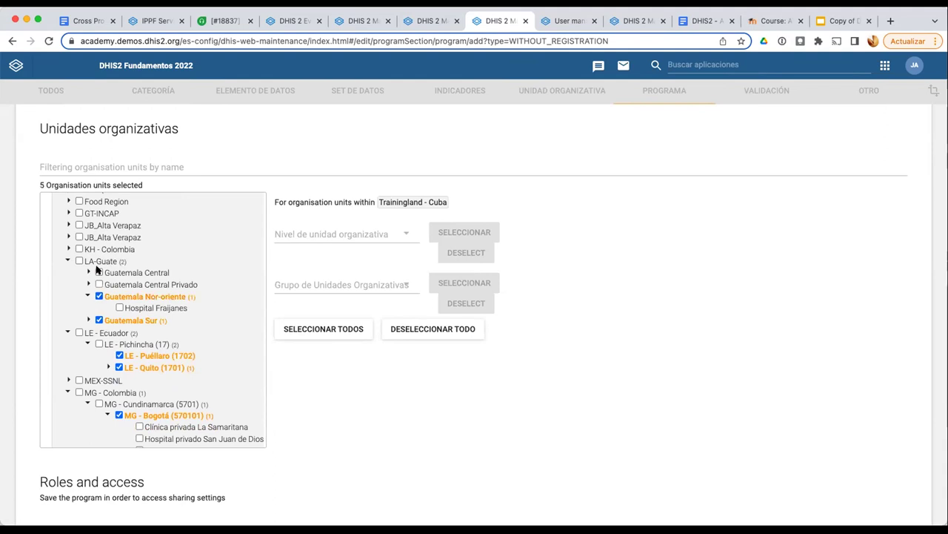
pyautogui.click(99, 285)
pyautogui.click(99, 272)
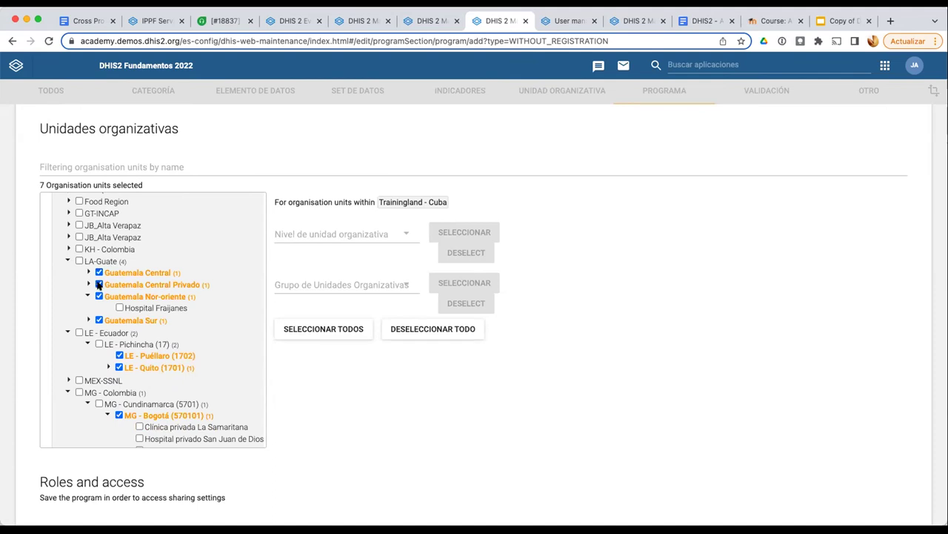
pyautogui.click(99, 285)
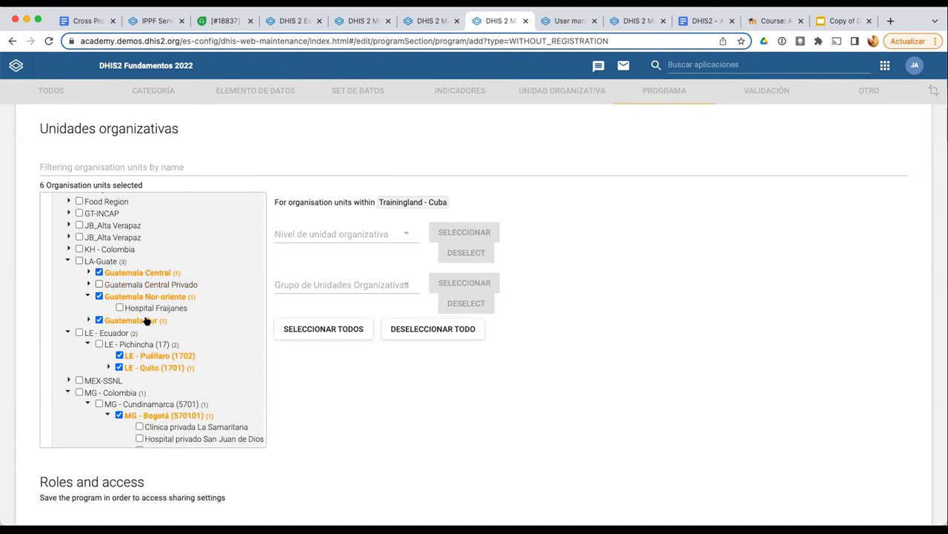
# Review the organisation units selected under LA-Guate, LE - Ecuador and MG - Colombia
pyautogui.scroll(-2, 123, 404)
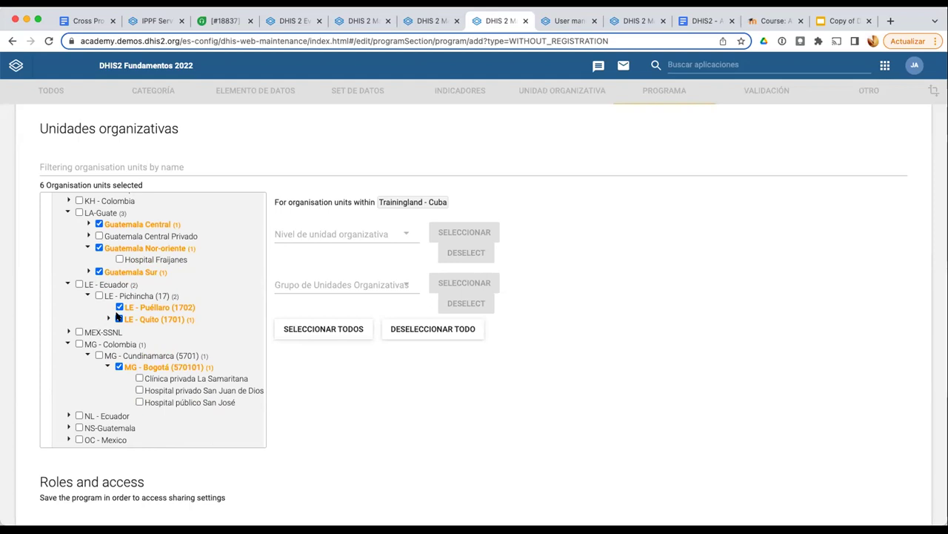
pyautogui.scroll(-1, 119, 317)
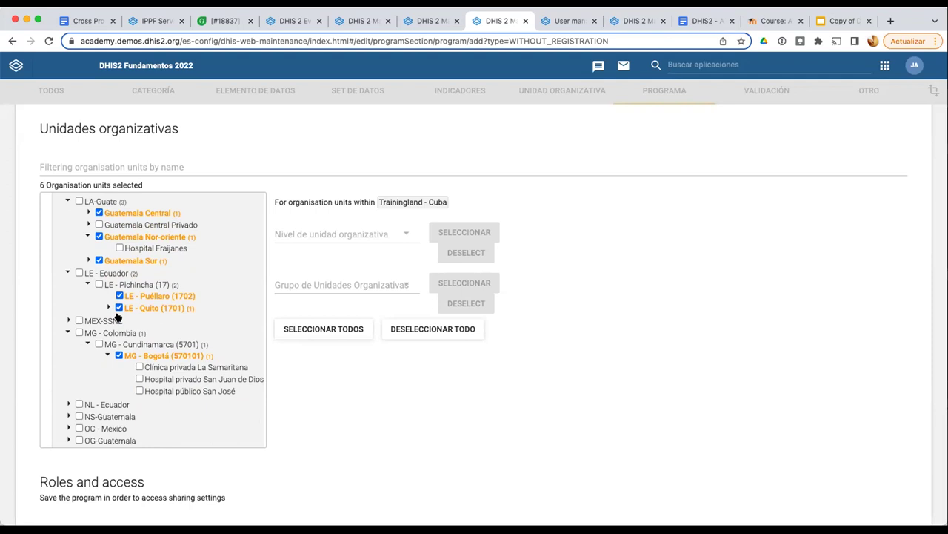
pyautogui.scroll(3, 117, 317)
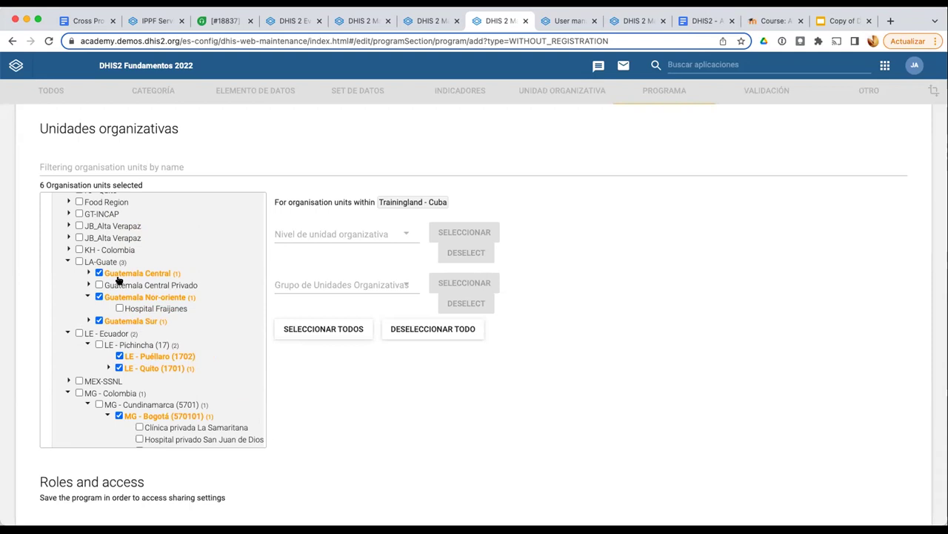
pyautogui.scroll(2, 111, 333)
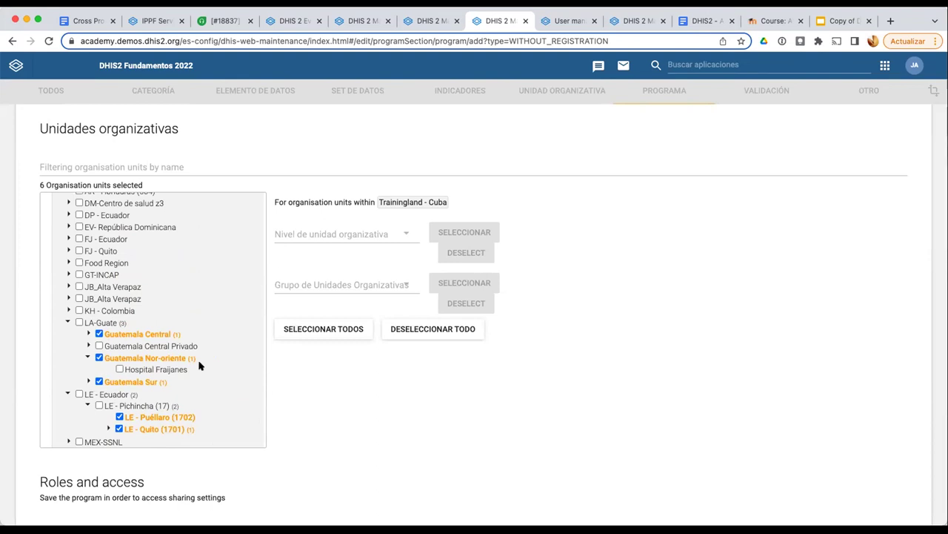
pyautogui.scroll(-4, 185, 364)
pyautogui.scroll(-2, 172, 304)
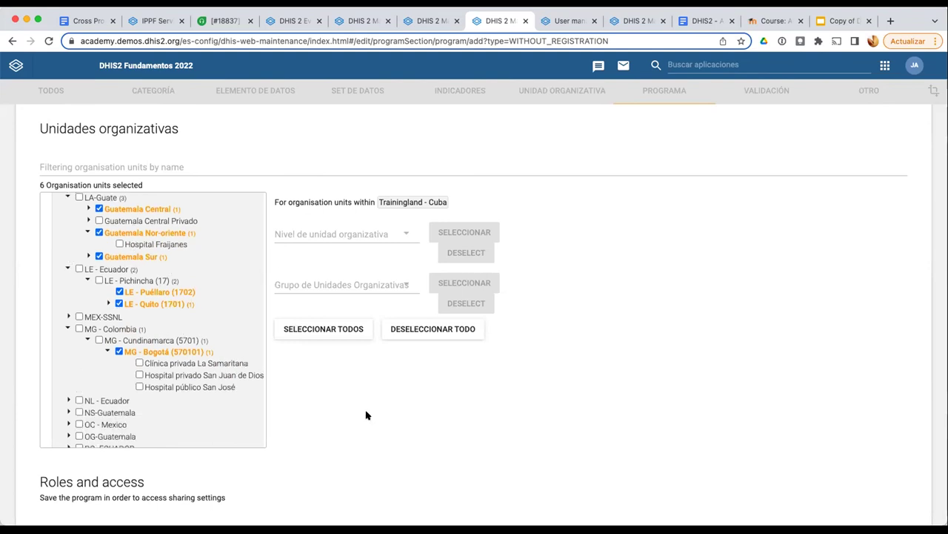
# Save the event program with its organisation unit assignments
pyautogui.scroll(-3, 334, 354)
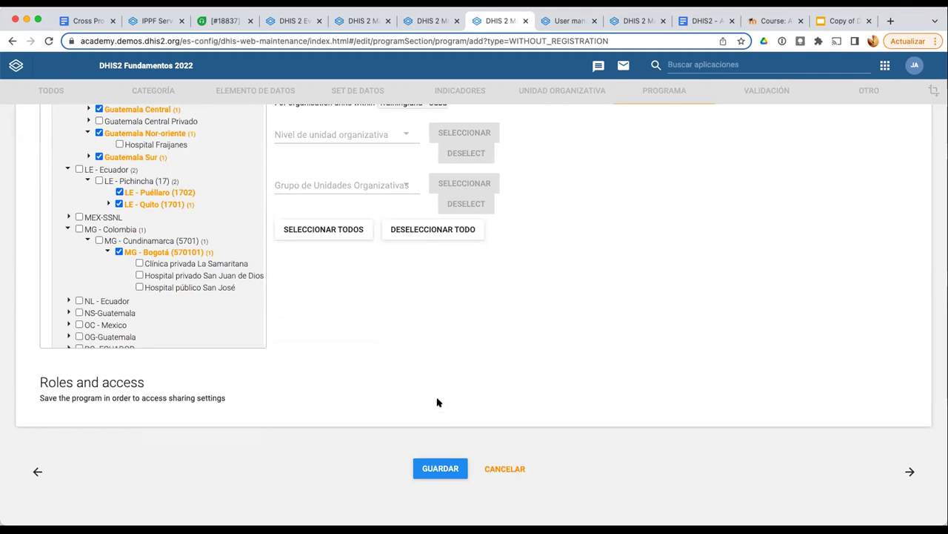
pyautogui.scroll(3, 437, 400)
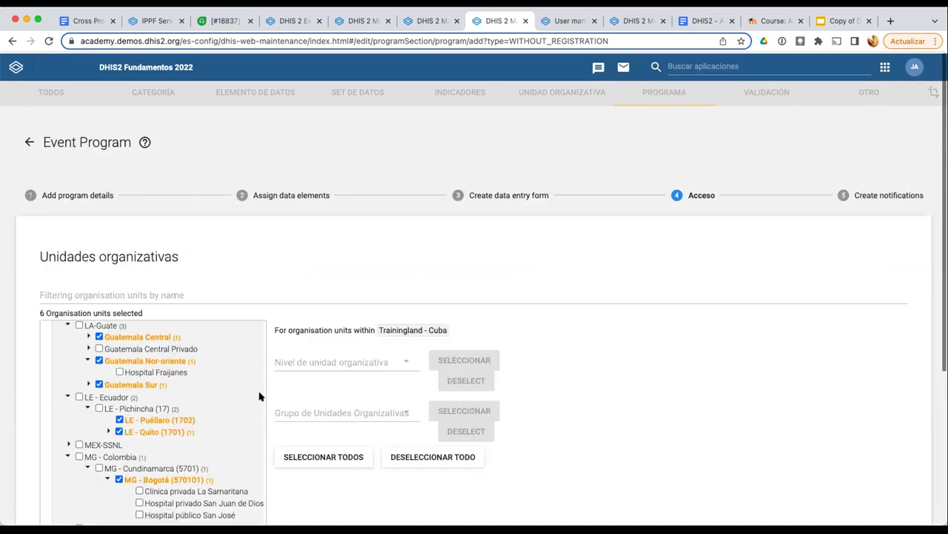
pyautogui.scroll(-3, 110, 428)
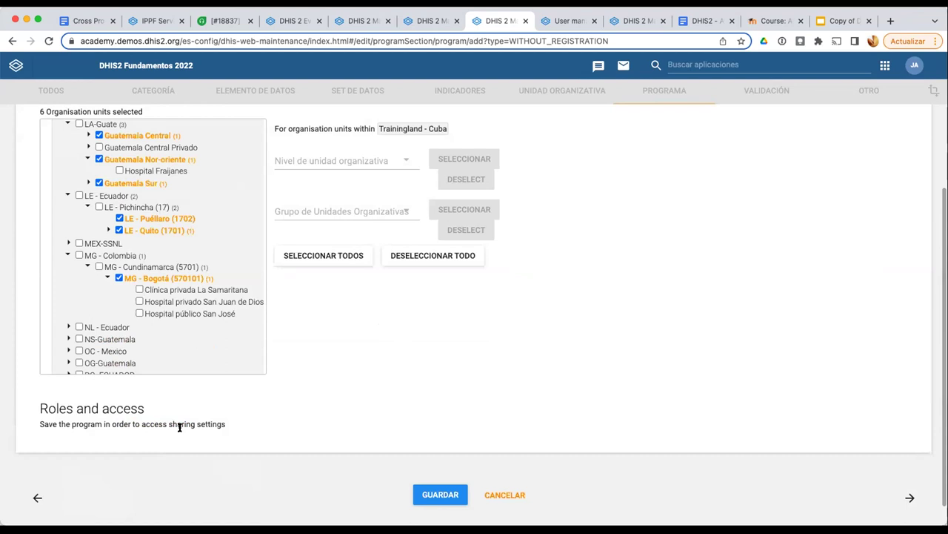
pyautogui.click(428, 492)
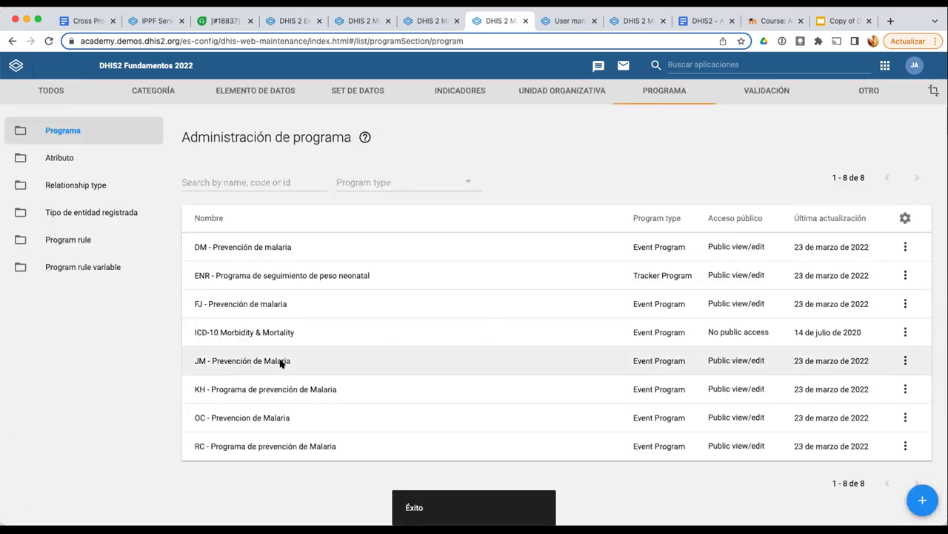
# Reopen the program "JM - Prevención de Malaria" and examine the organisation unit assignments in its access settings
pyautogui.click(281, 364)
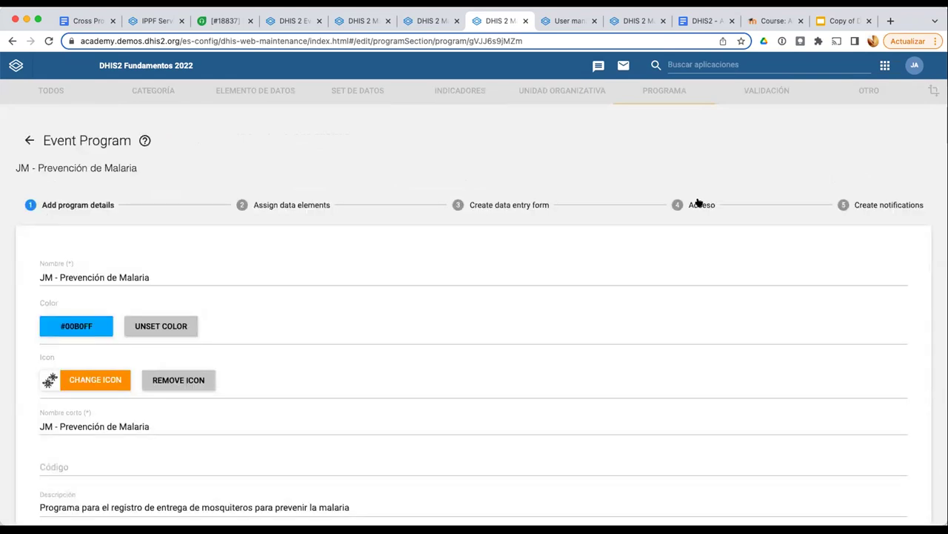
pyautogui.click(696, 202)
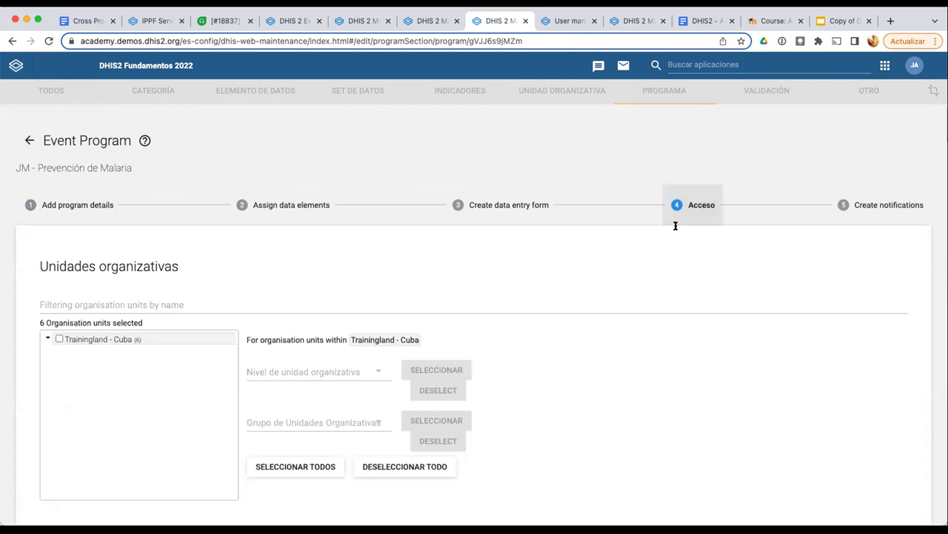
pyautogui.scroll(-3, 83, 224)
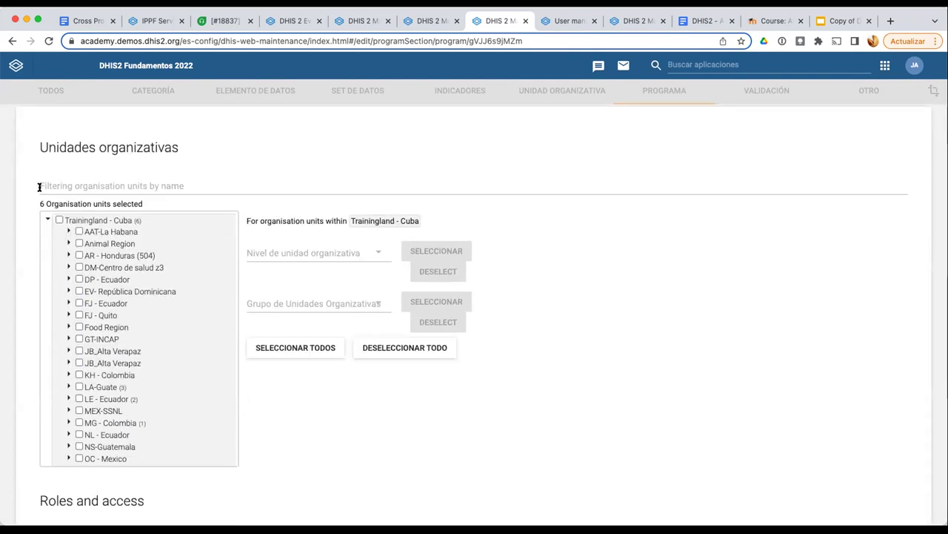
pyautogui.scroll(2, 40, 186)
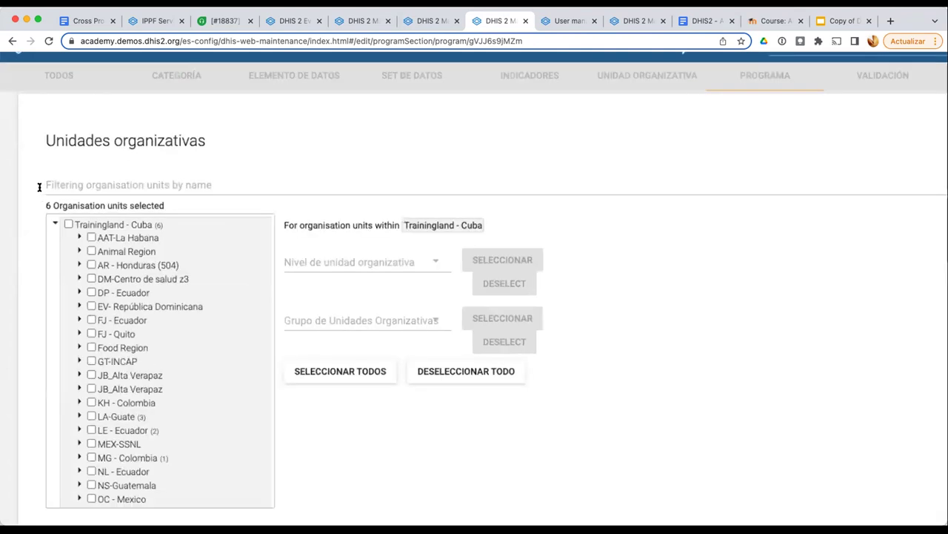
pyautogui.scroll(3, 88, 236)
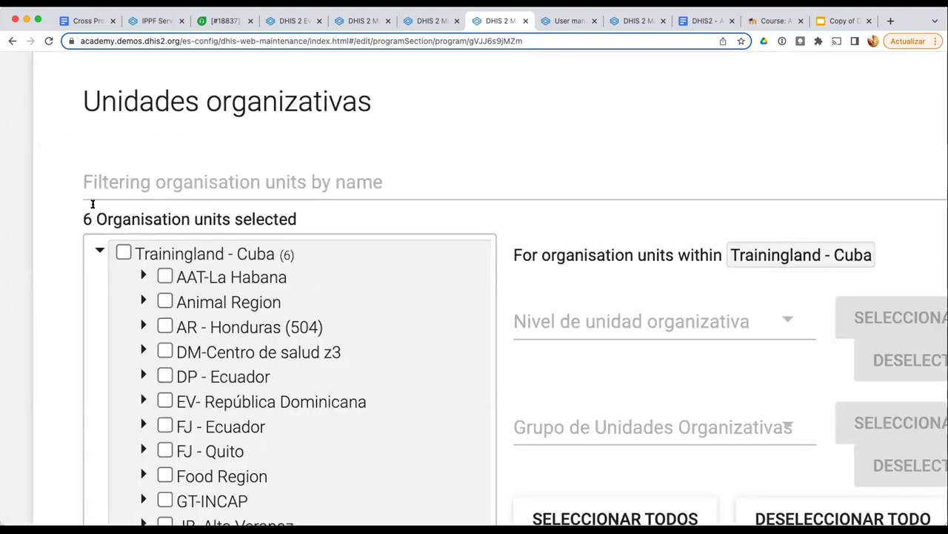
pyautogui.scroll(-2, 92, 204)
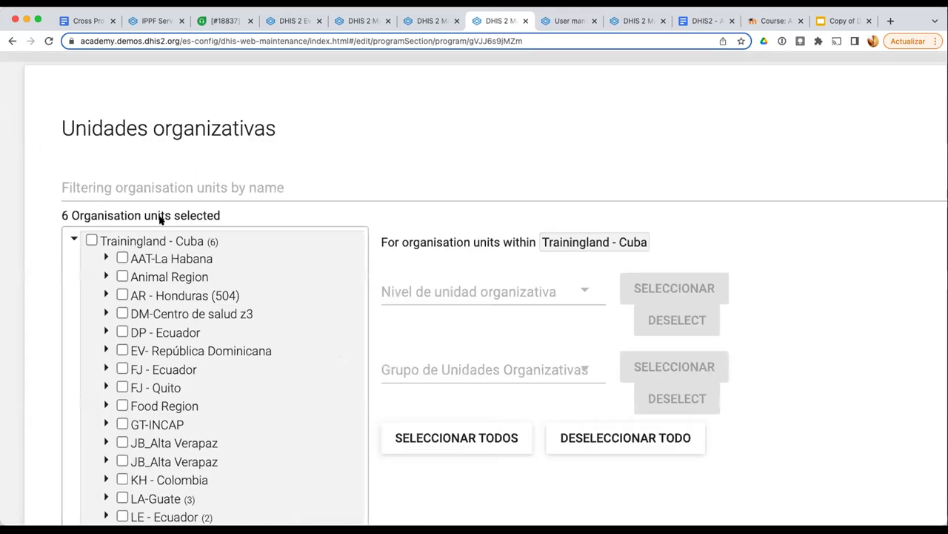
# Open the program's sharing settings under Roles and access and set its public data access to "Puede guardar y visualizar"
pyautogui.scroll(-2, 379, 388)
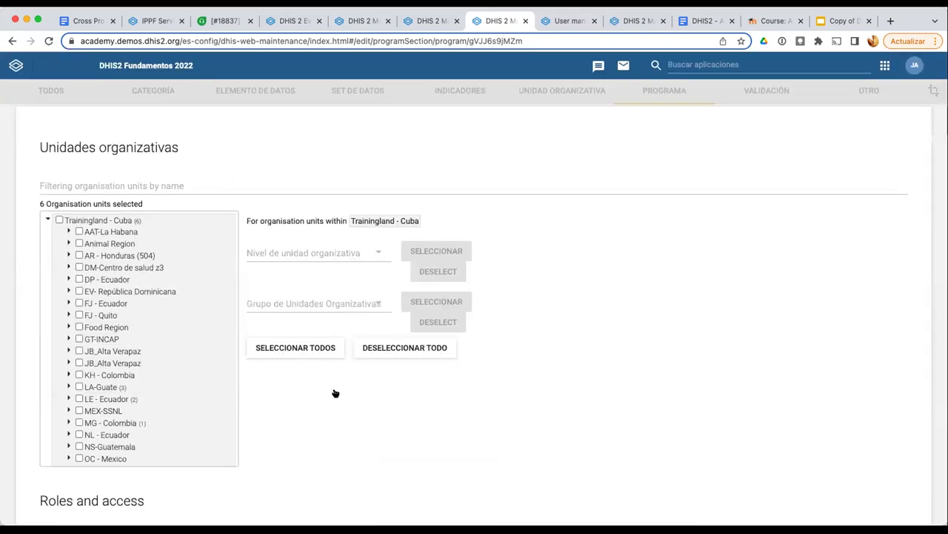
pyautogui.scroll(-5, 335, 393)
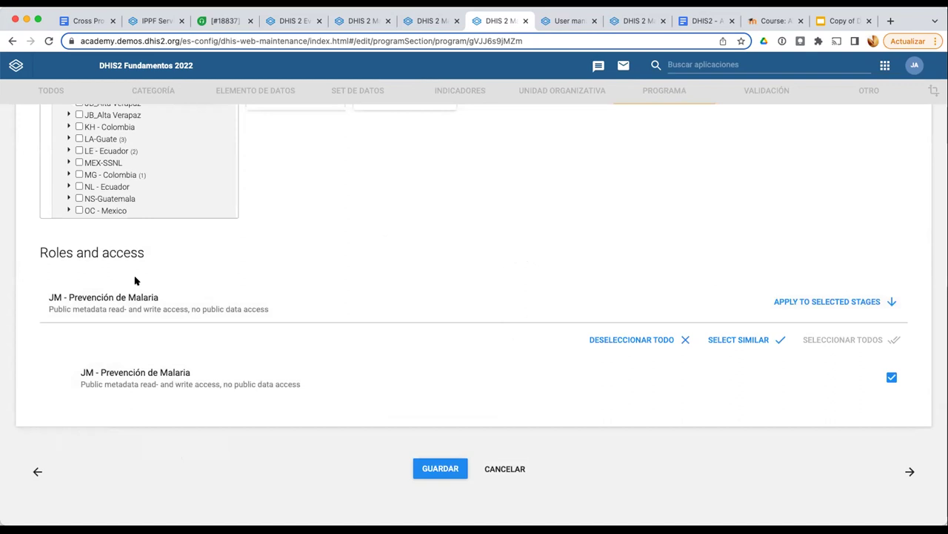
pyautogui.click(232, 296)
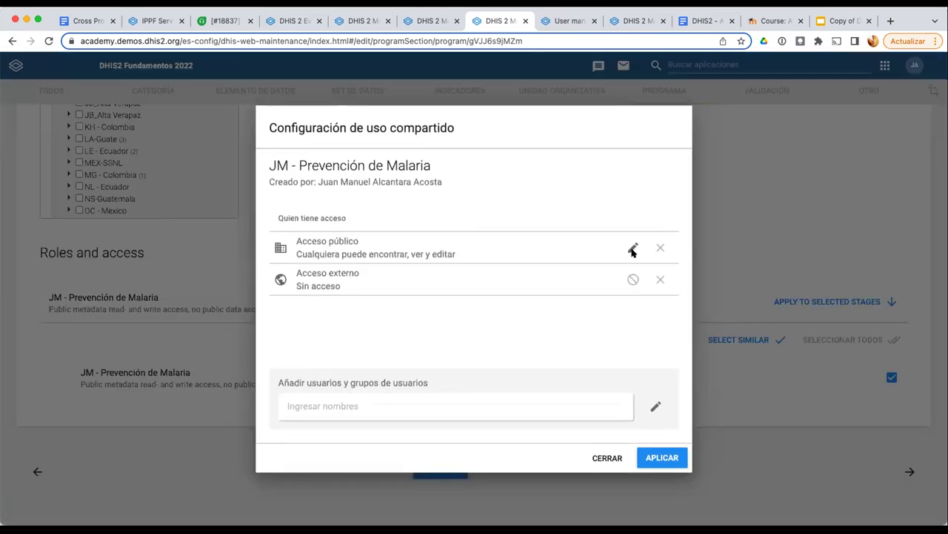
pyautogui.click(634, 248)
pyautogui.click(655, 333)
pyautogui.click(658, 296)
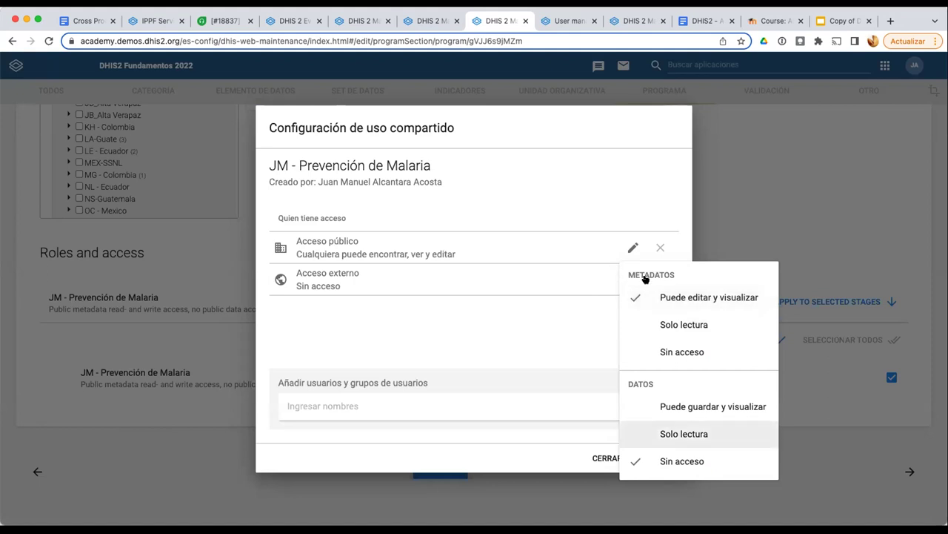
pyautogui.click(682, 408)
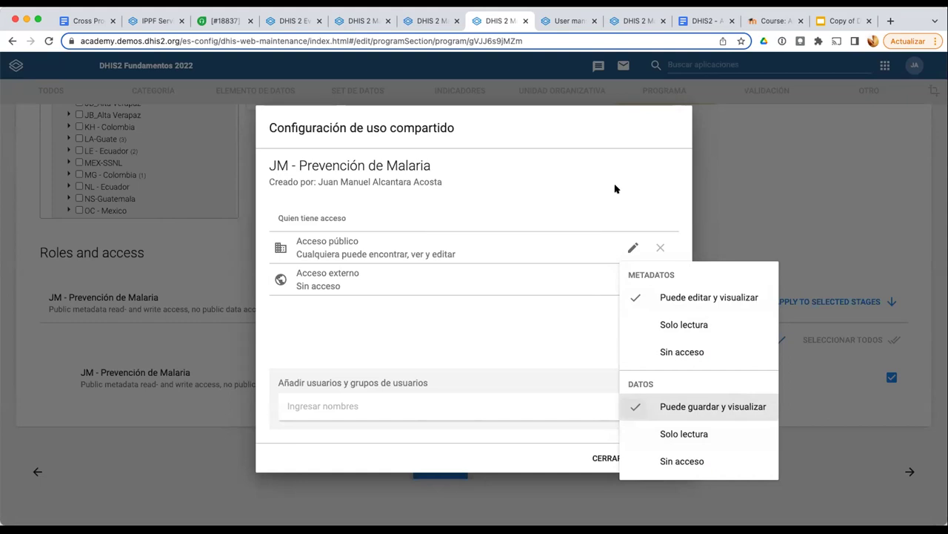
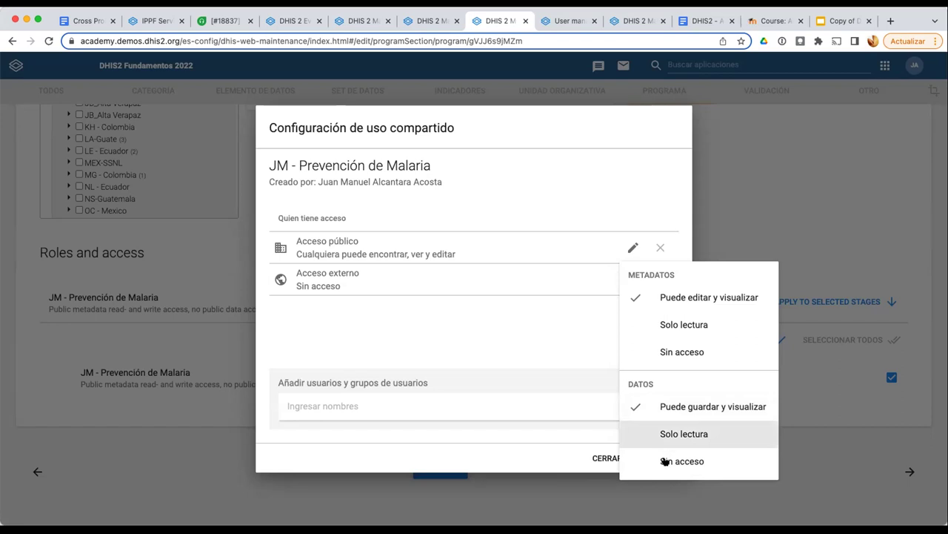
# Try the "Sin acceso" and "Solo lectura" options for the program's public data access
pyautogui.click(665, 461)
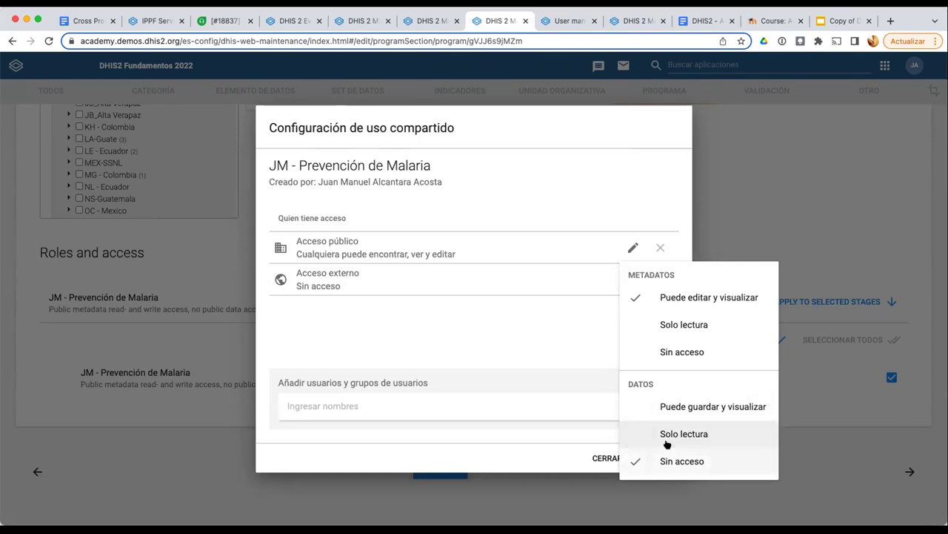
pyautogui.click(664, 437)
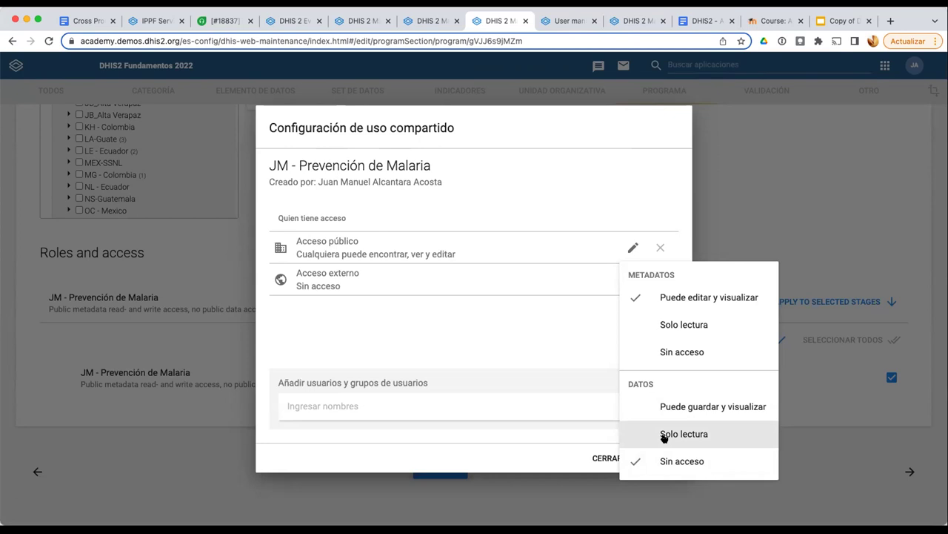
pyautogui.click(664, 437)
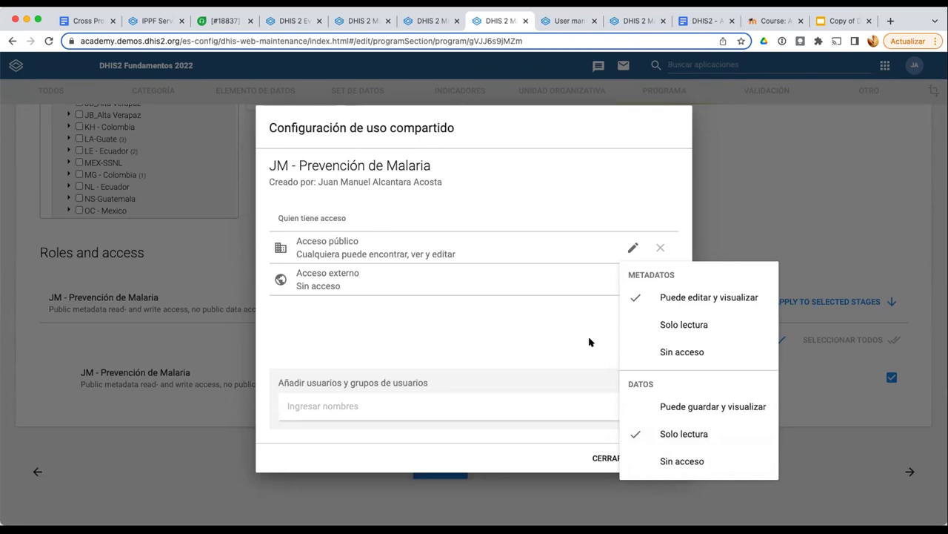
# Set the program's public data access back to "Puede guardar y visualizar" and apply the sharing settings
pyautogui.click(682, 408)
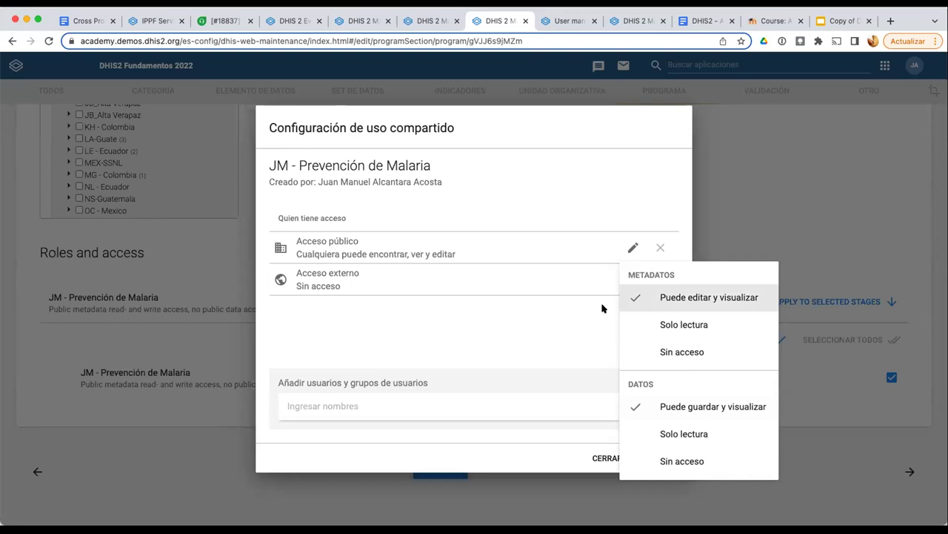
pyautogui.click(643, 461)
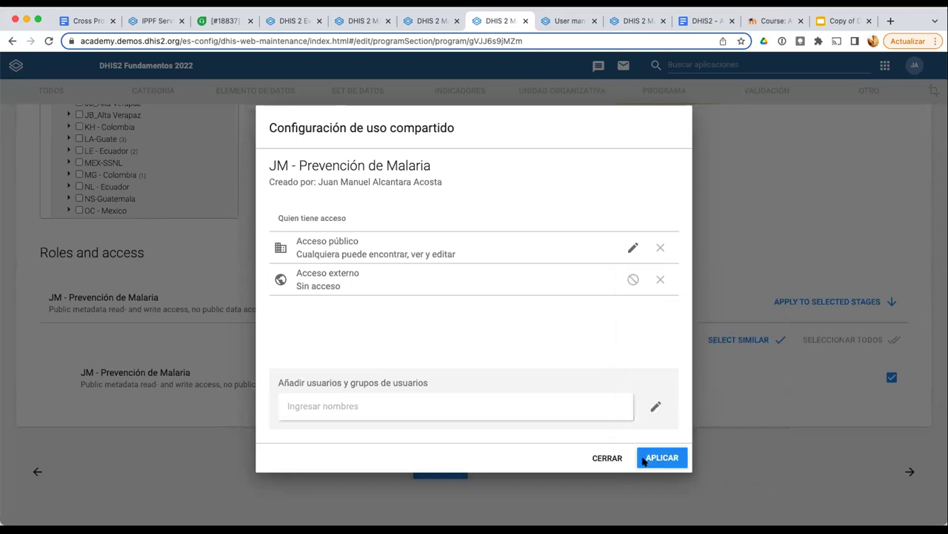
pyautogui.click(644, 460)
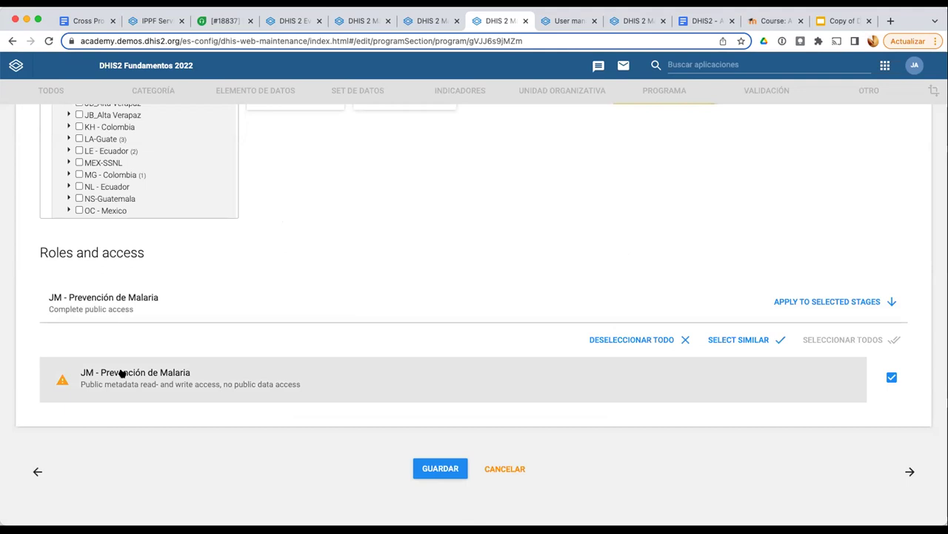
pyautogui.scroll(4, 323, 239)
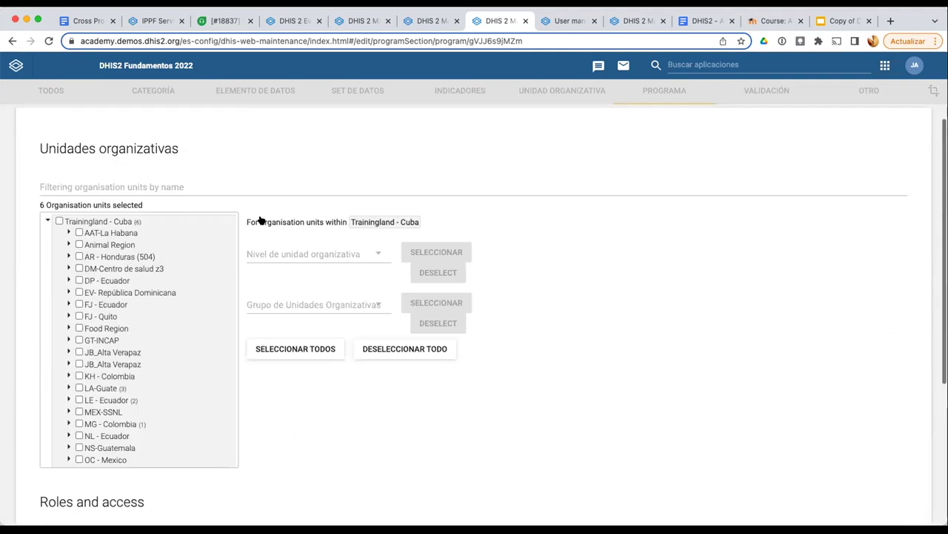
pyautogui.scroll(2, 464, 223)
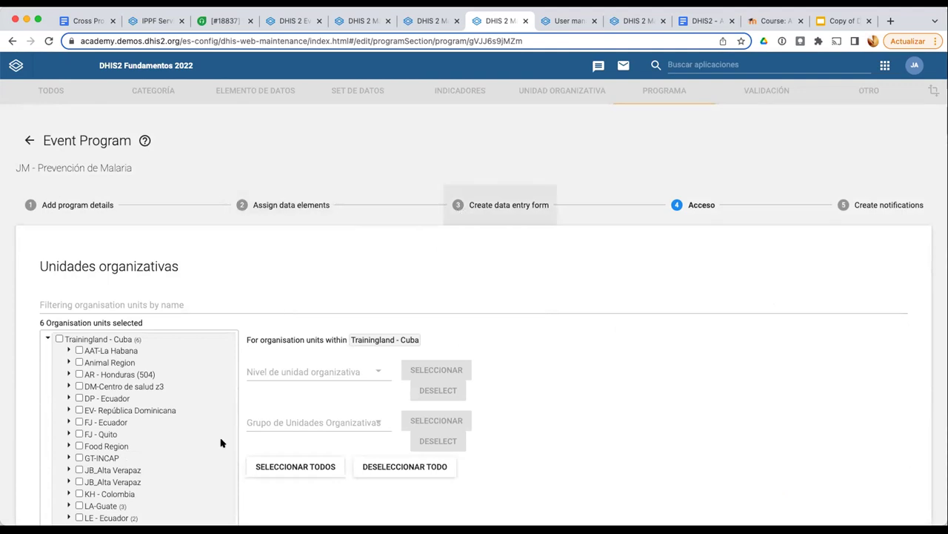
pyautogui.scroll(-5, 163, 452)
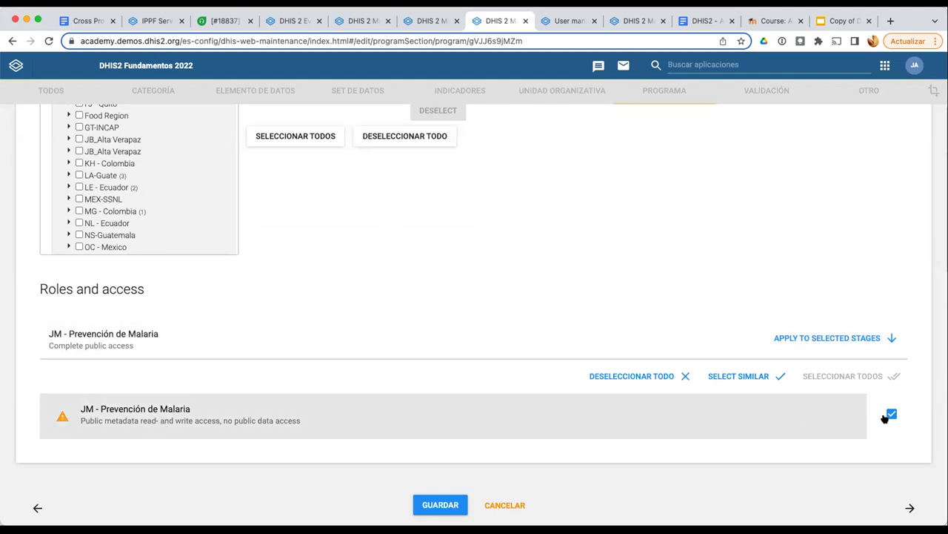
pyautogui.click(887, 416)
pyautogui.click(889, 415)
pyautogui.click(890, 412)
# Set the public data access of the "JM - Prevención de Malaria" program stage to "Puede guardar y visualizar" and apply it
pyautogui.click(150, 413)
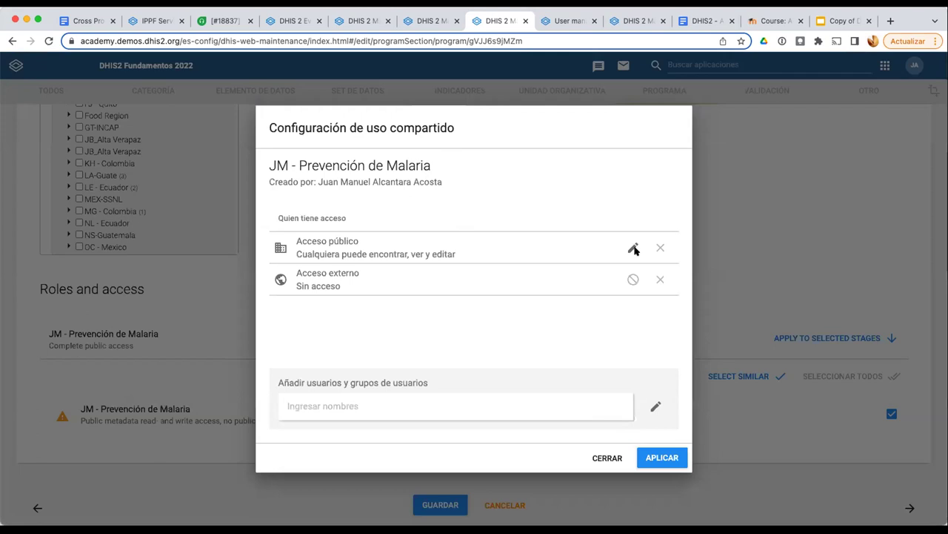
pyautogui.click(633, 249)
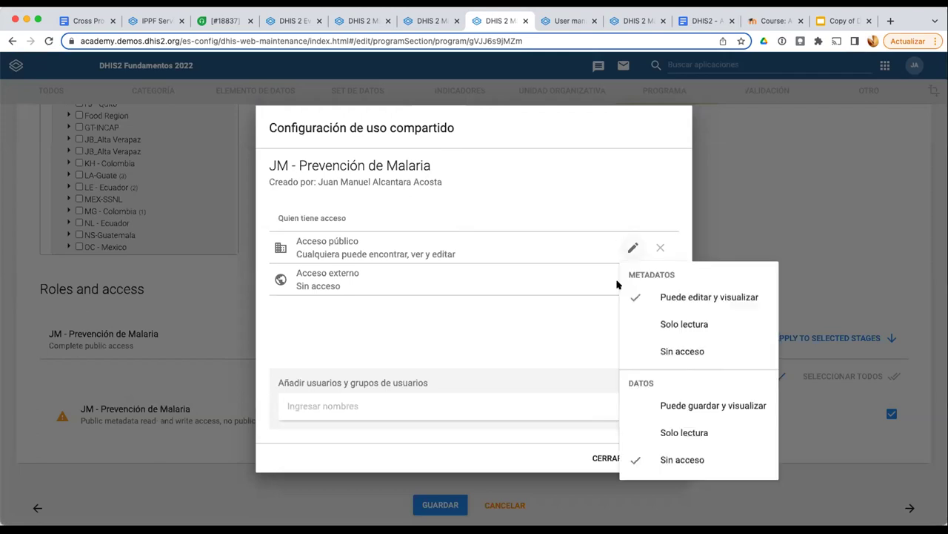
pyautogui.click(659, 321)
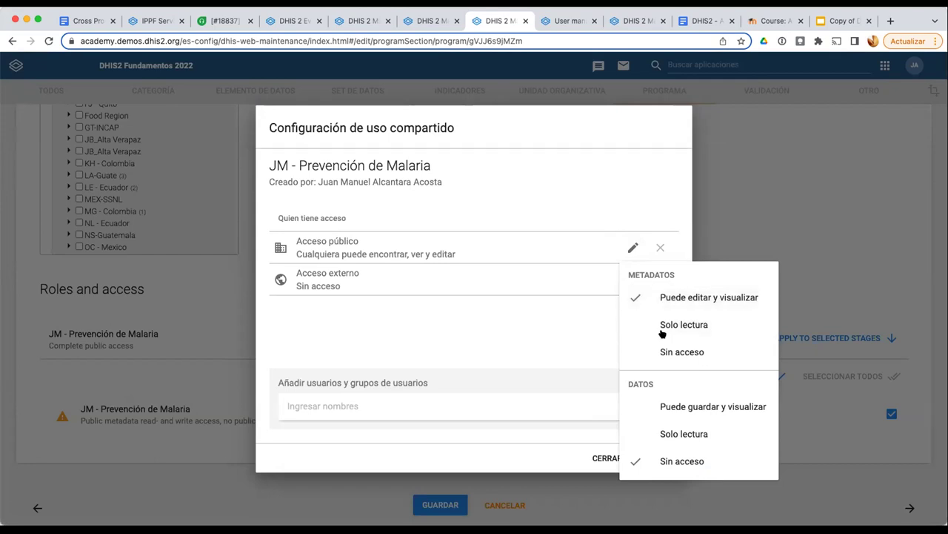
pyautogui.click(650, 408)
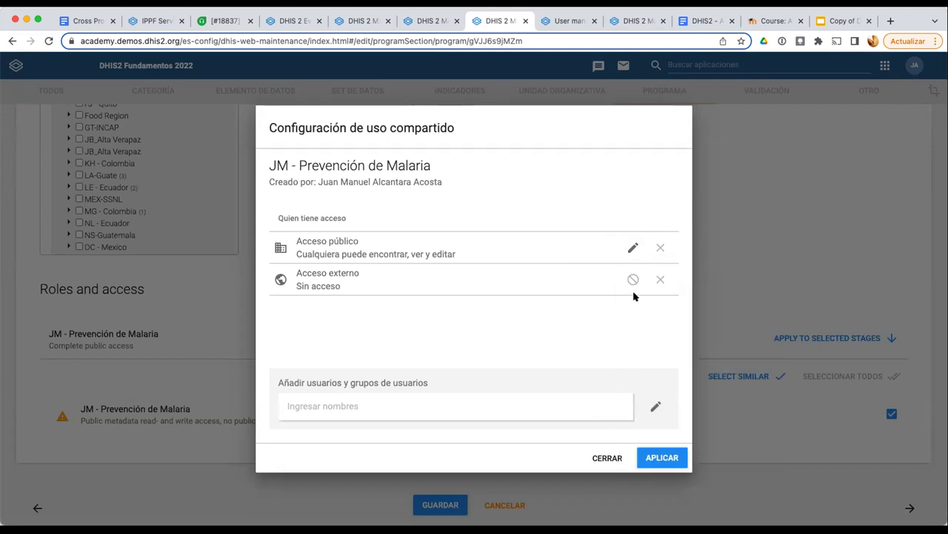
pyautogui.click(631, 249)
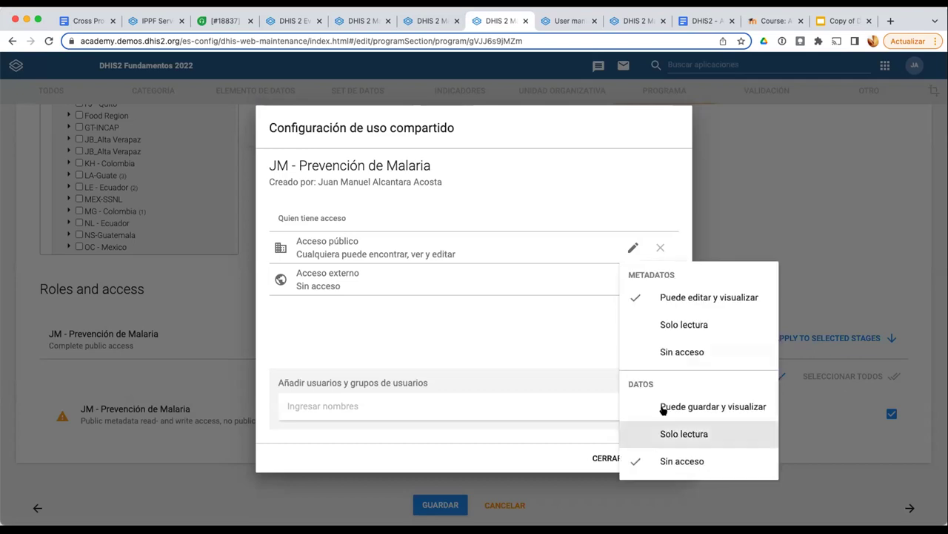
pyautogui.click(669, 407)
pyautogui.click(584, 322)
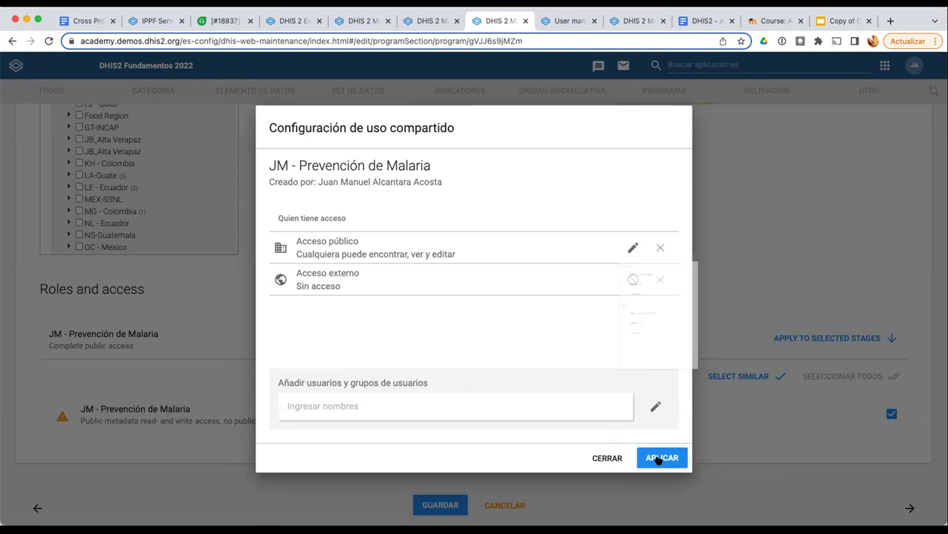
pyautogui.click(659, 458)
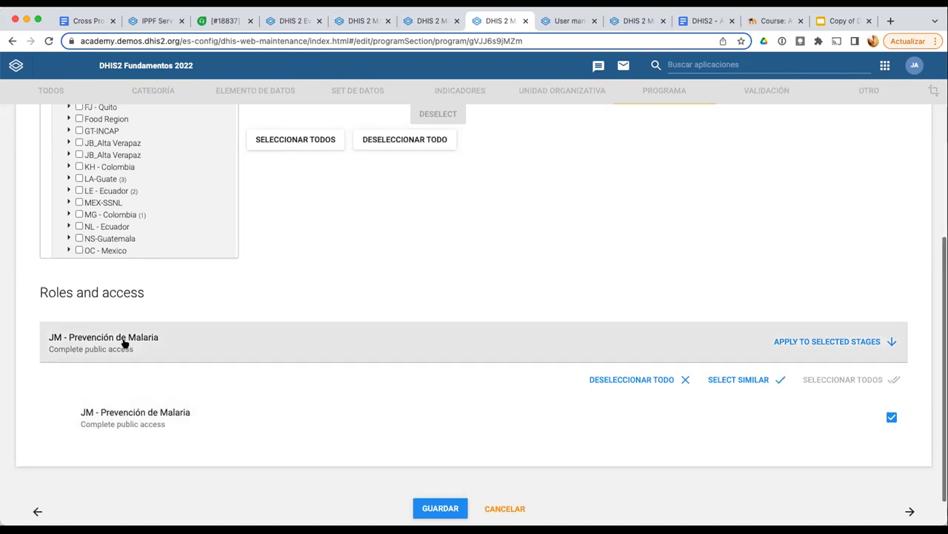
# Go to the program's notifications stage and save the event program without adding any notification
pyautogui.scroll(3, 720, 221)
pyautogui.scroll(2, 853, 202)
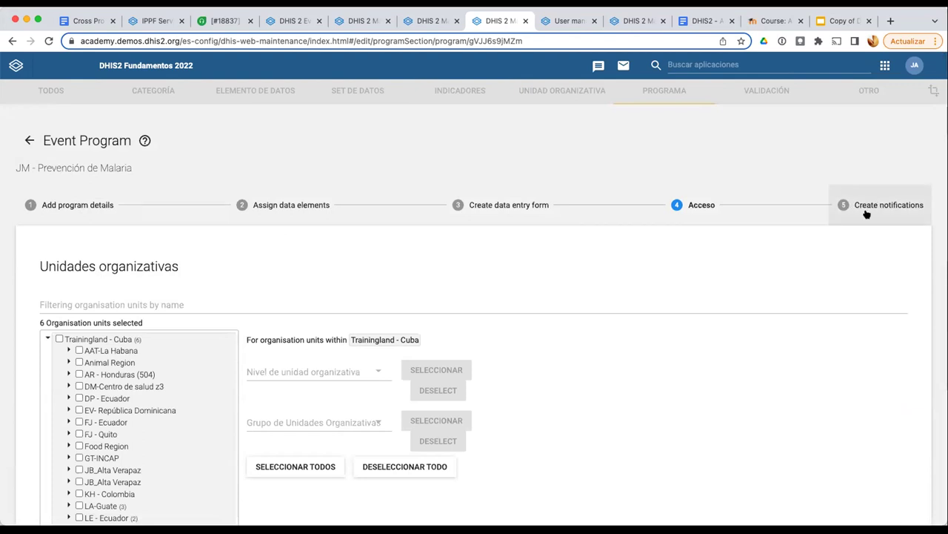
pyautogui.click(865, 212)
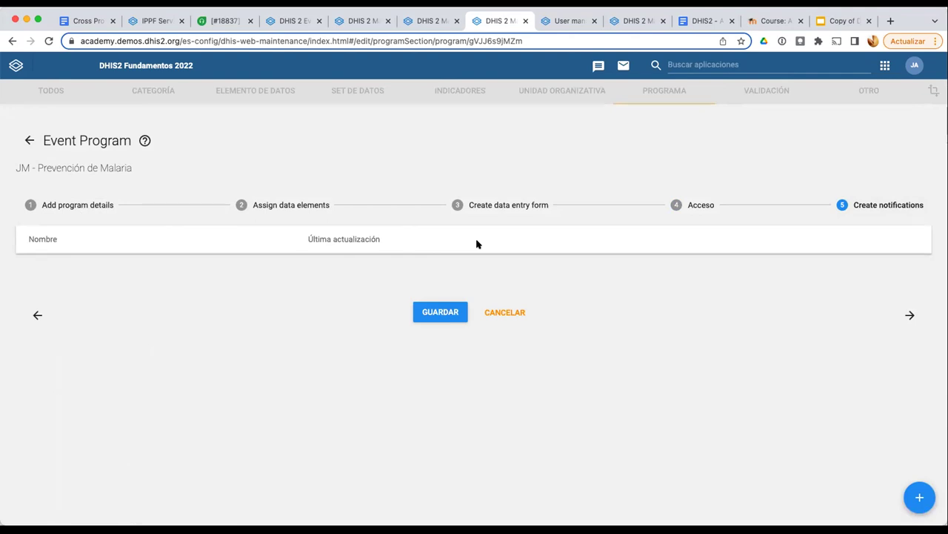
pyautogui.click(456, 307)
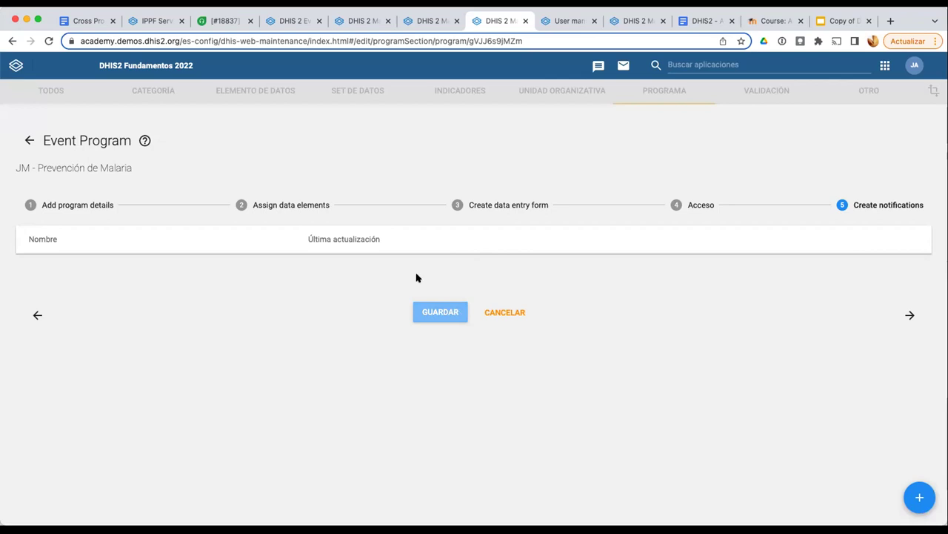
pyautogui.click(434, 312)
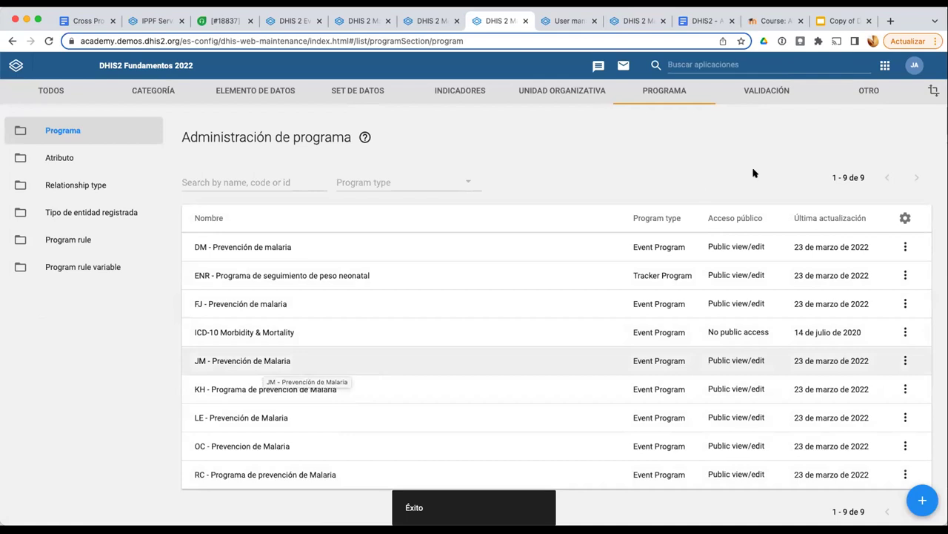
# Switch to the Capture app and select the program "JM - Prevención de Malaria"
pyautogui.click(711, 63)
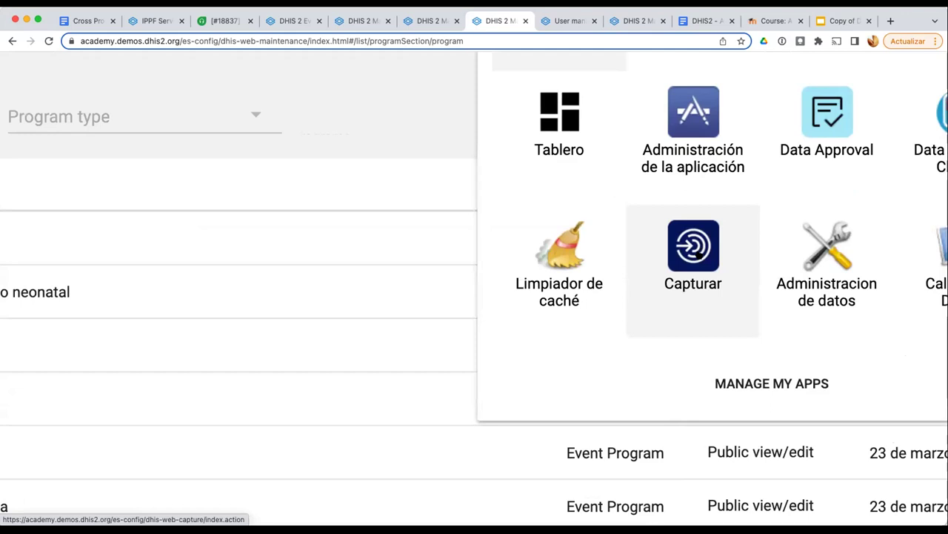
pyautogui.click(694, 248)
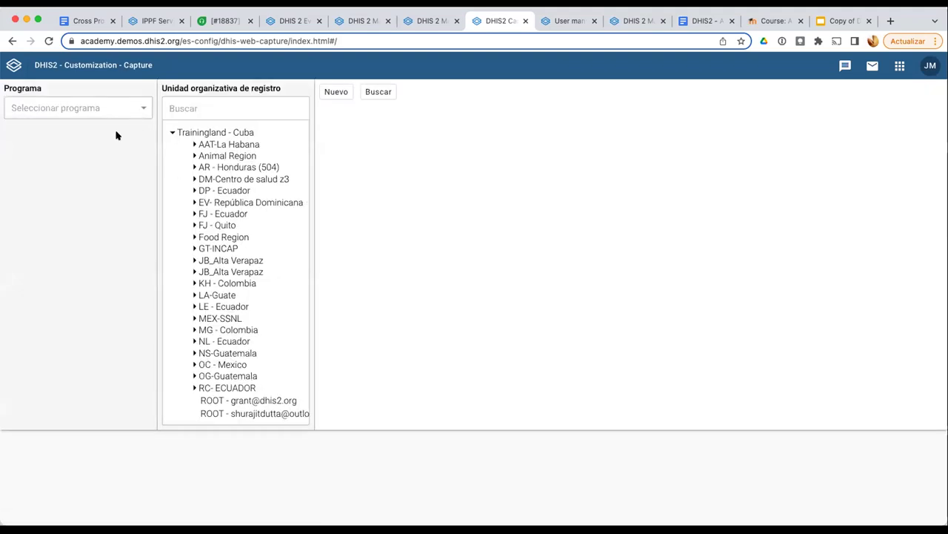
pyautogui.click(120, 114)
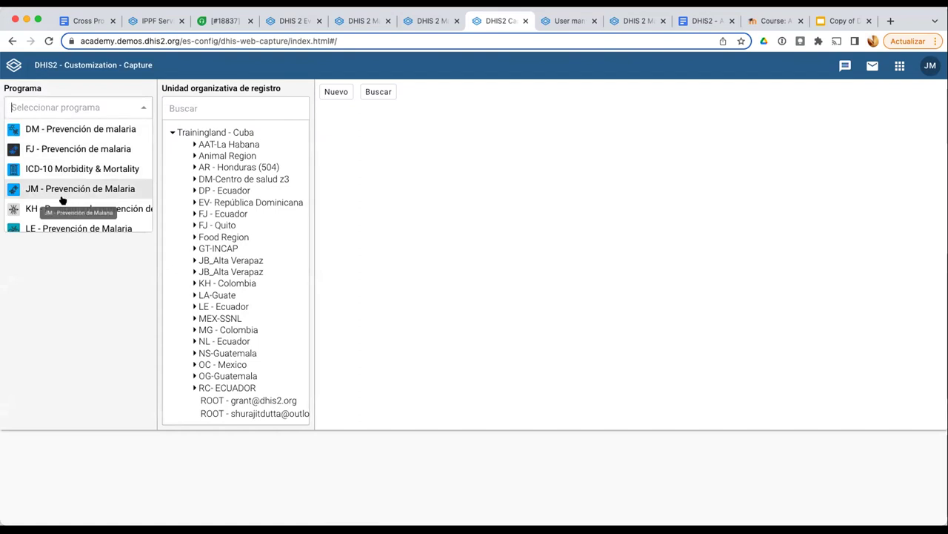
pyautogui.scroll(2, 130, 191)
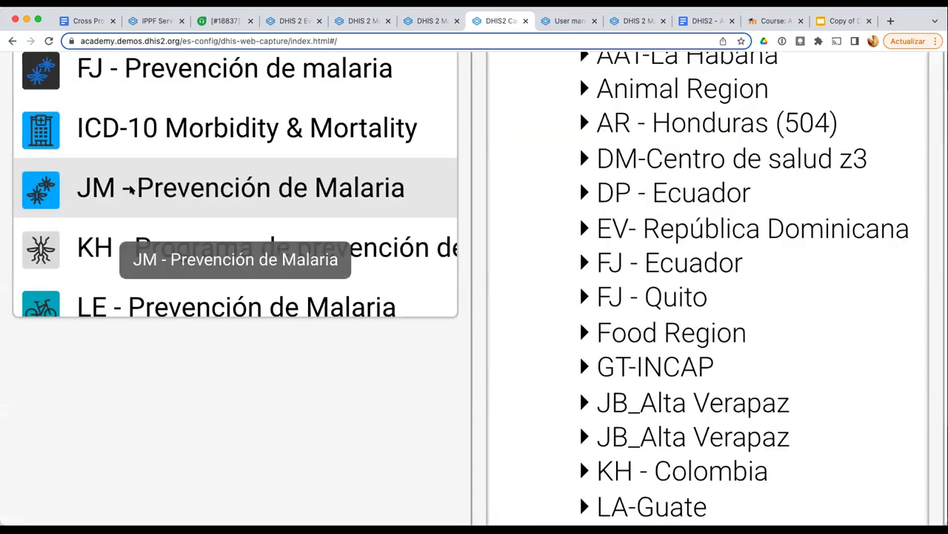
pyautogui.click(130, 191)
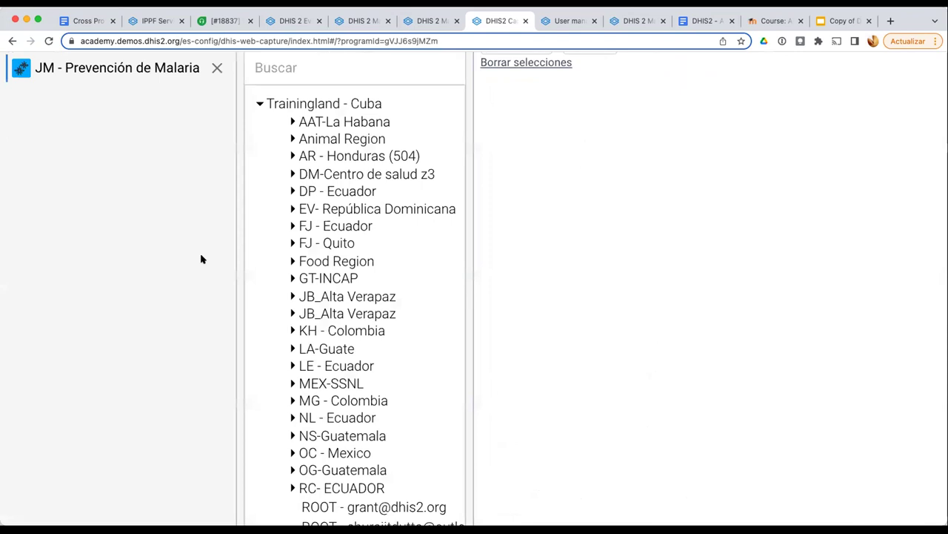
# Try AAT-La Habana as the registering unit, clear it and select the program "JM - Prevención de Malaria" again
pyautogui.scroll(-2, 207, 335)
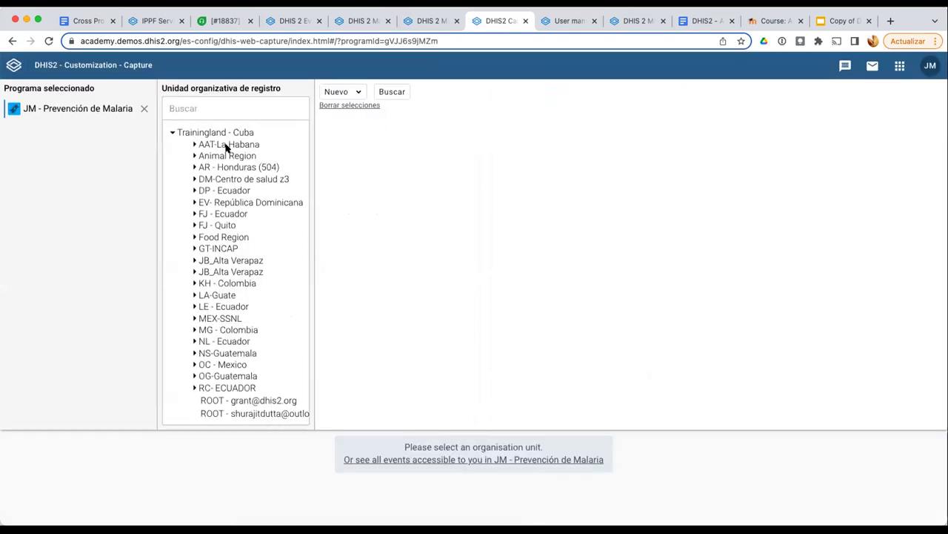
pyautogui.click(226, 145)
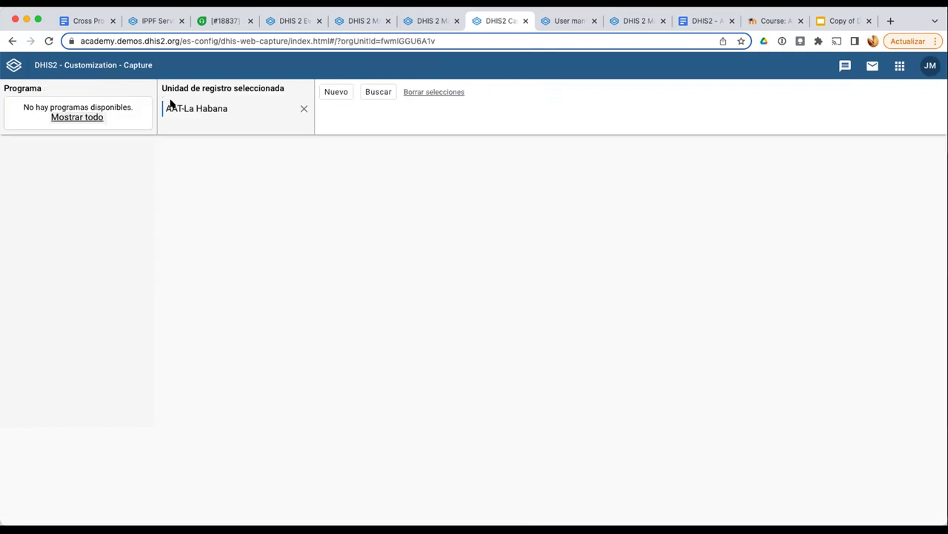
pyautogui.click(68, 118)
pyautogui.click(132, 111)
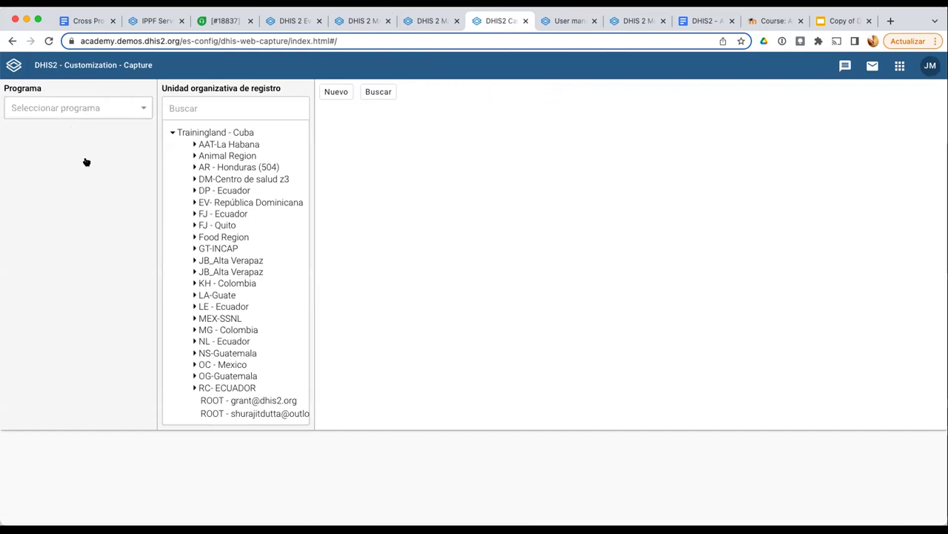
pyautogui.click(84, 186)
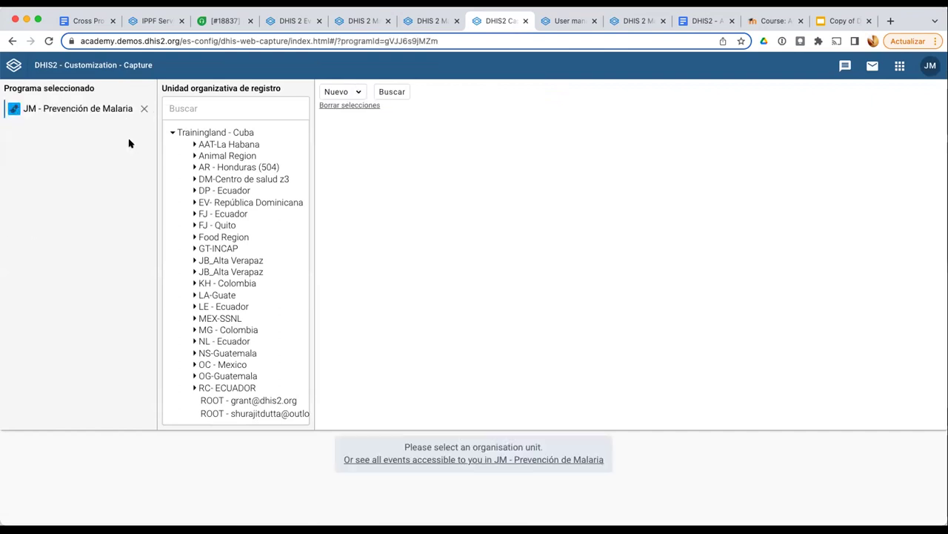
# Select MG - Bogotá (570101), under MG - Colombia and MG - Cundinamarca, as the registering organisation unit
pyautogui.click(193, 330)
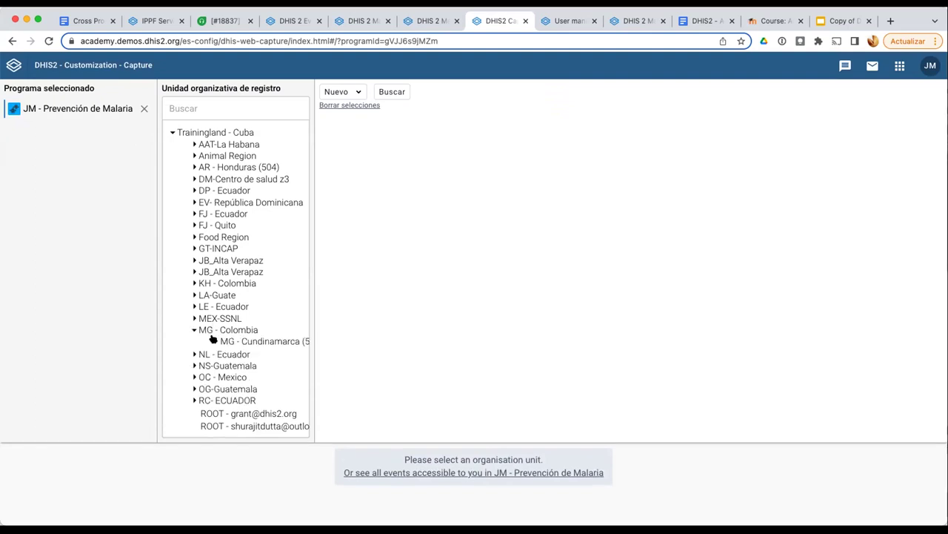
pyautogui.click(214, 341)
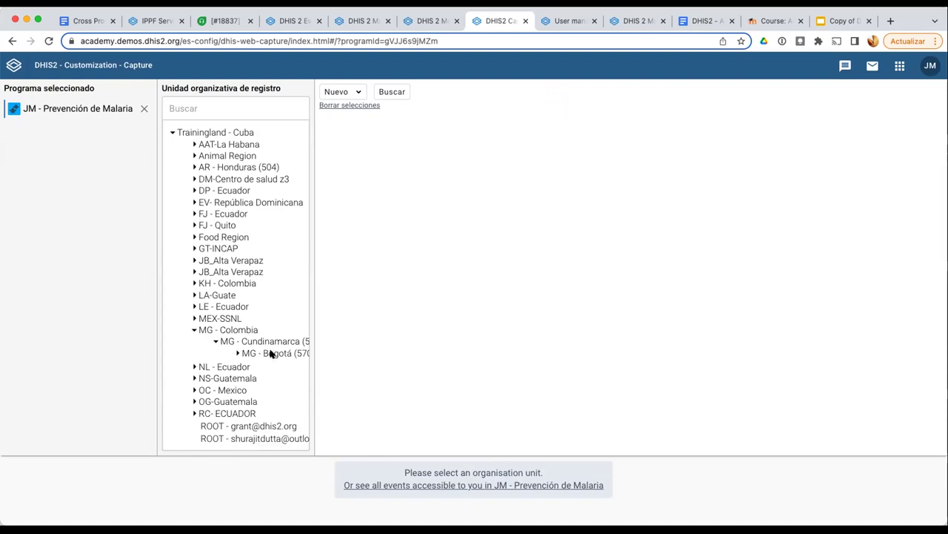
pyautogui.click(269, 353)
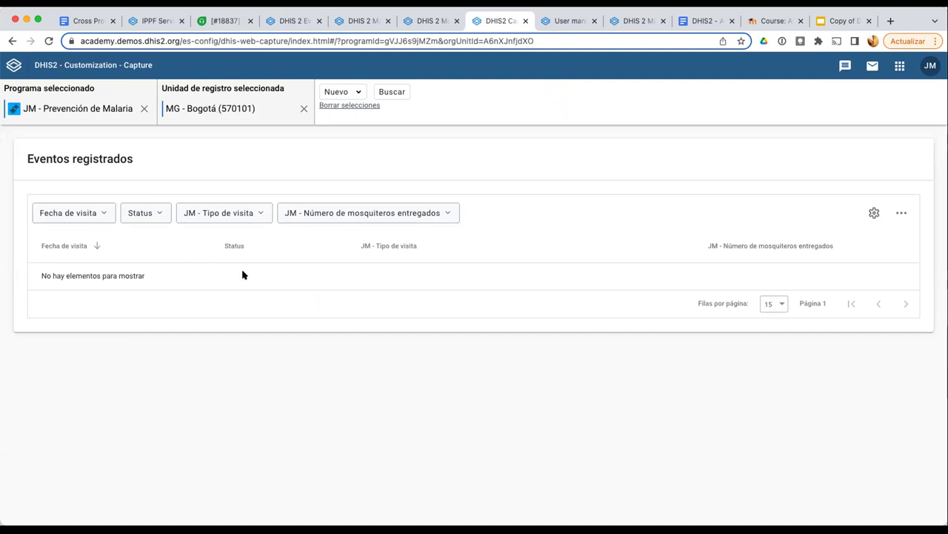
# Start a new event in the program "JM - Prevención de Malaria" for the selected organisation unit
pyautogui.click(361, 92)
pyautogui.click(392, 94)
pyautogui.click(358, 92)
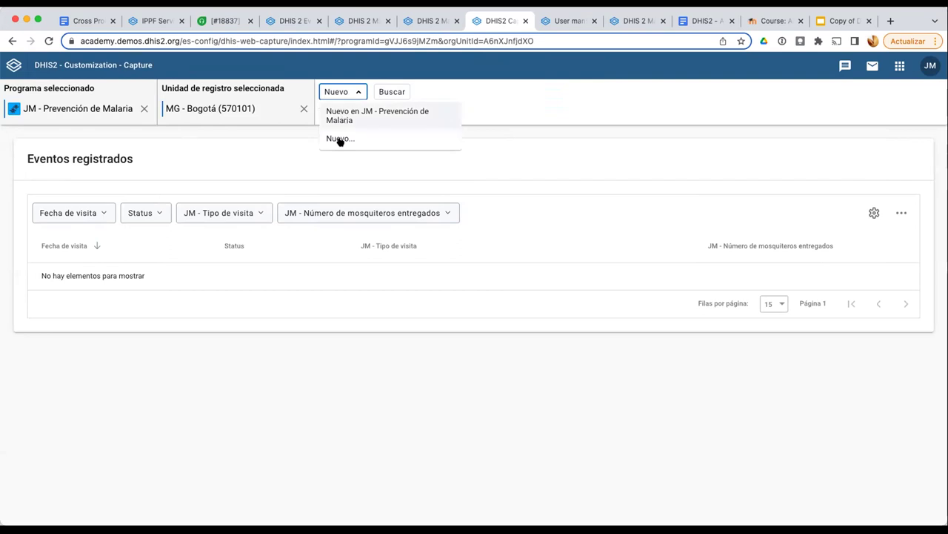
pyautogui.click(344, 92)
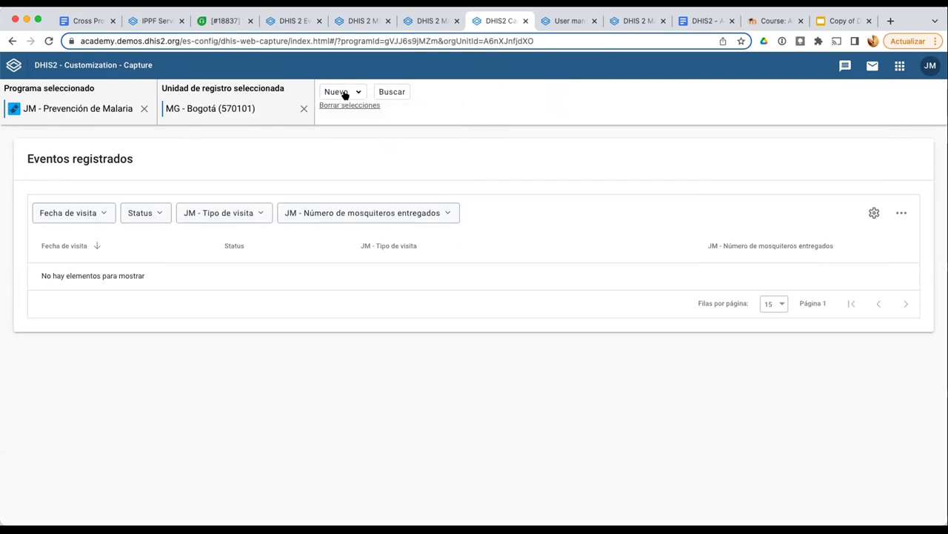
pyautogui.click(343, 92)
pyautogui.click(334, 117)
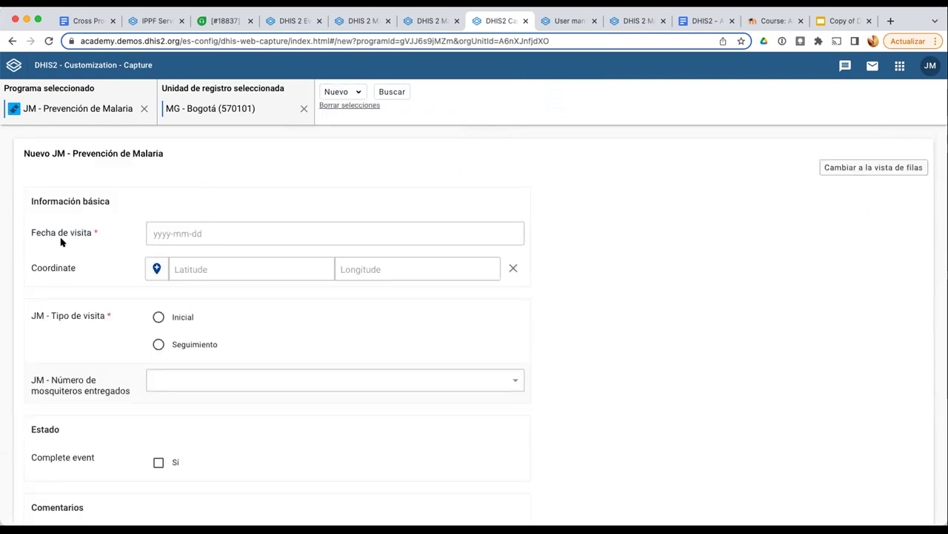
# Set the new event's "Fecha de visita" to 2022-03-07
pyautogui.scroll(5, 62, 241)
pyautogui.moveTo(43, 226); pyautogui.dragTo(144, 227)
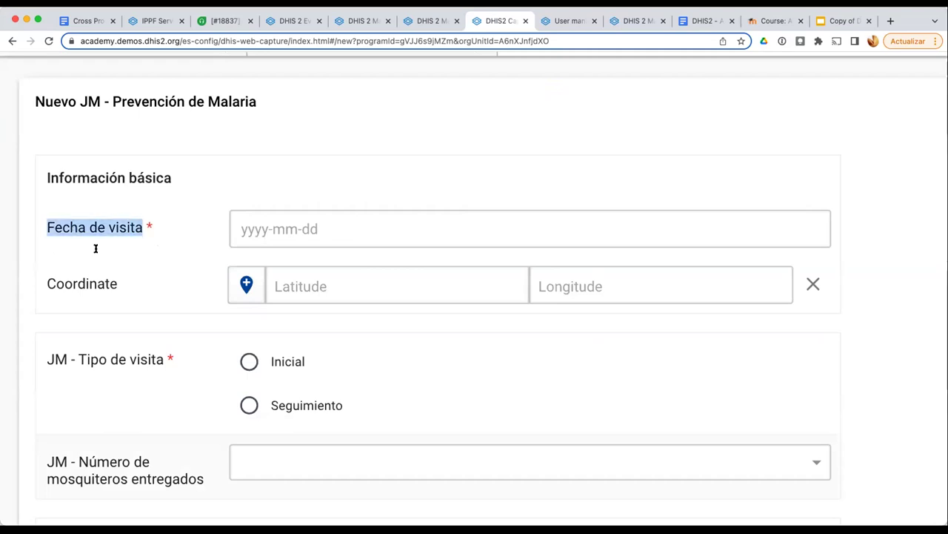
pyautogui.click(97, 226)
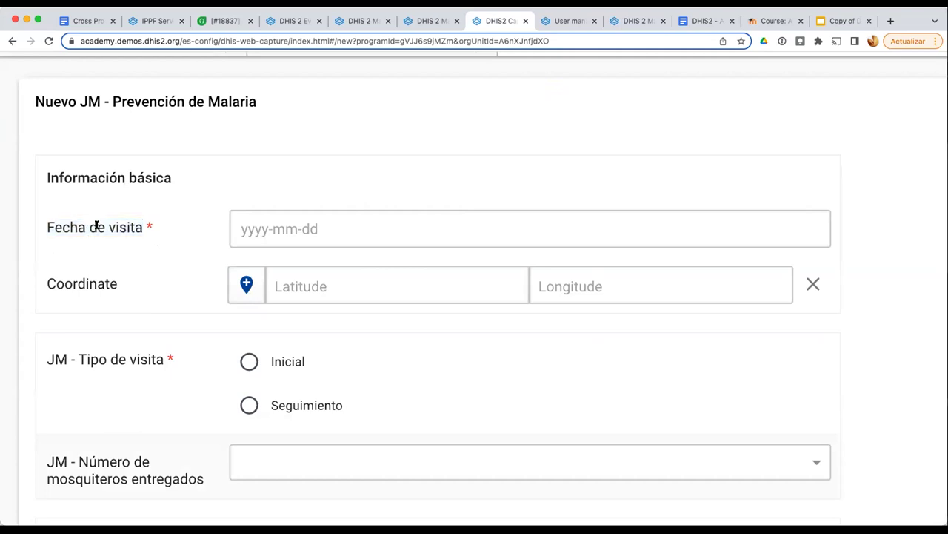
pyautogui.click(272, 231)
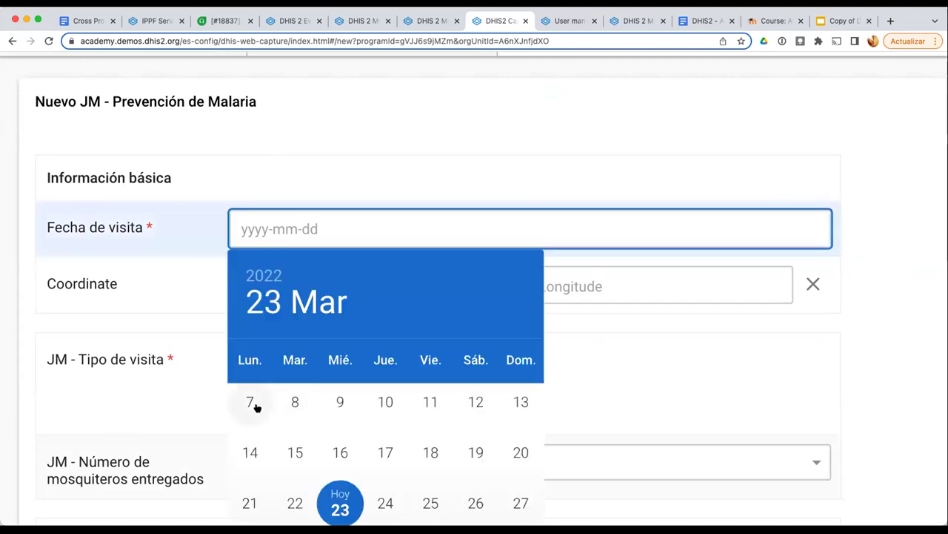
pyautogui.click(251, 403)
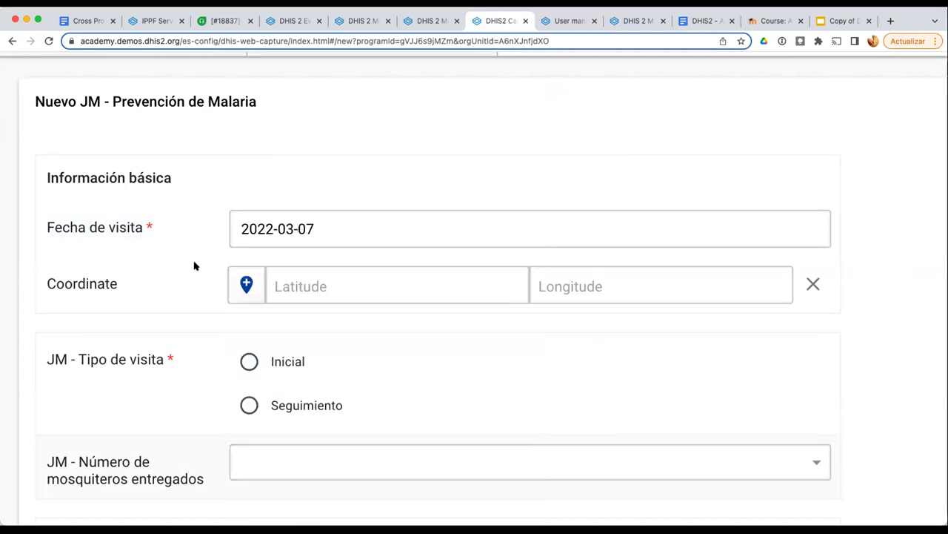
pyautogui.scroll(-1, 195, 273)
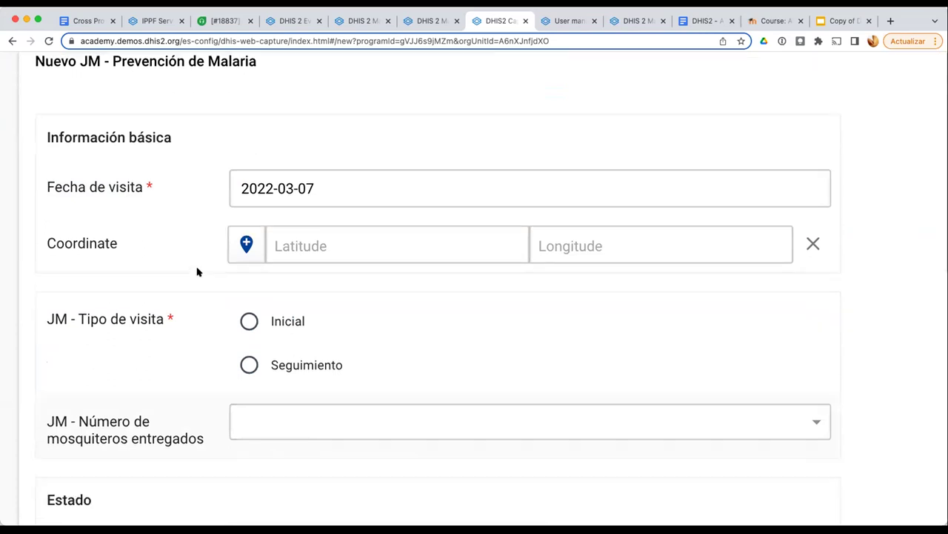
pyautogui.press('super+0')
pyautogui.scroll(2, 159, 256)
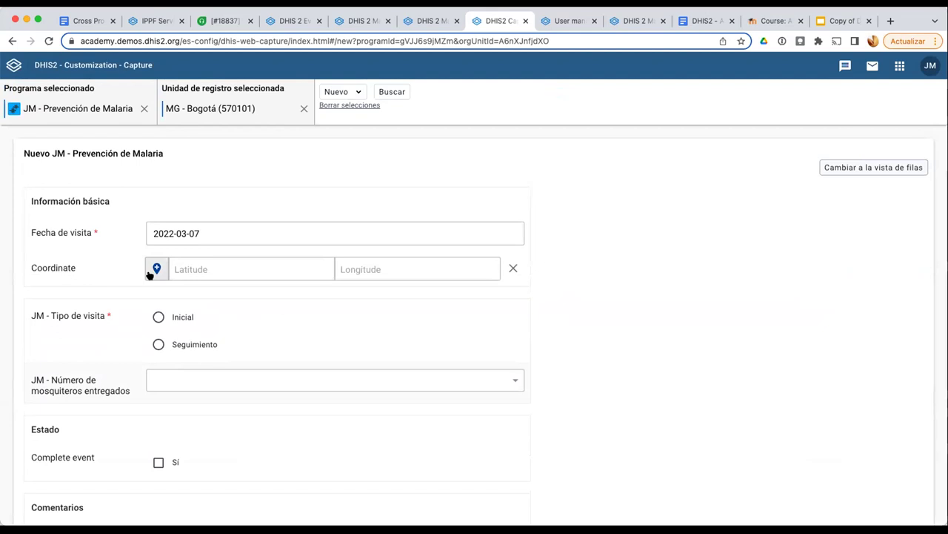
# Open the map picker for the event's Coordinate field
pyautogui.click(213, 268)
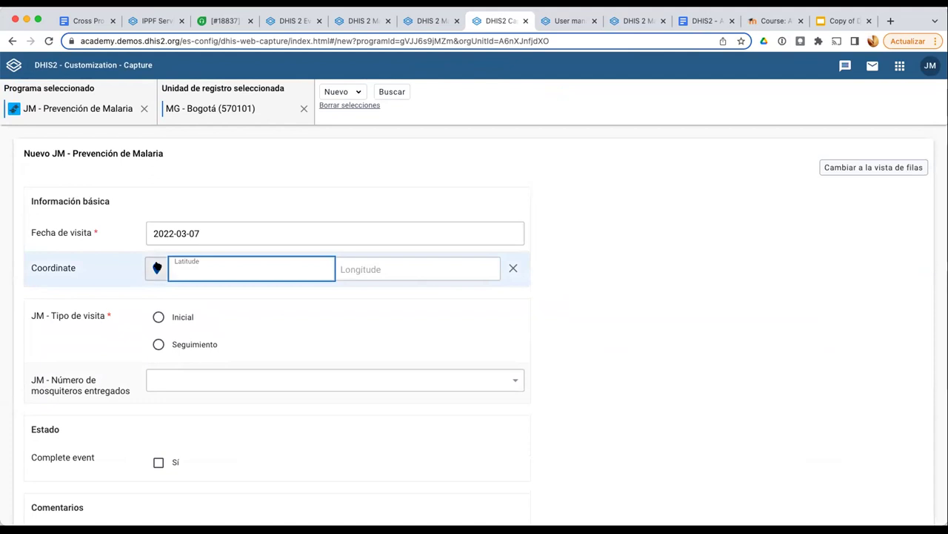
pyautogui.scroll(5, 156, 269)
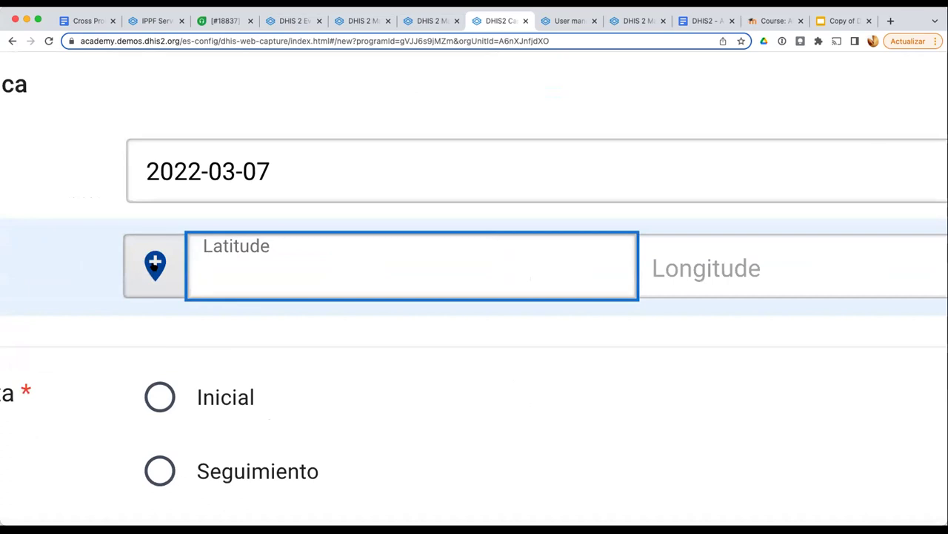
pyautogui.scroll(-5, 154, 265)
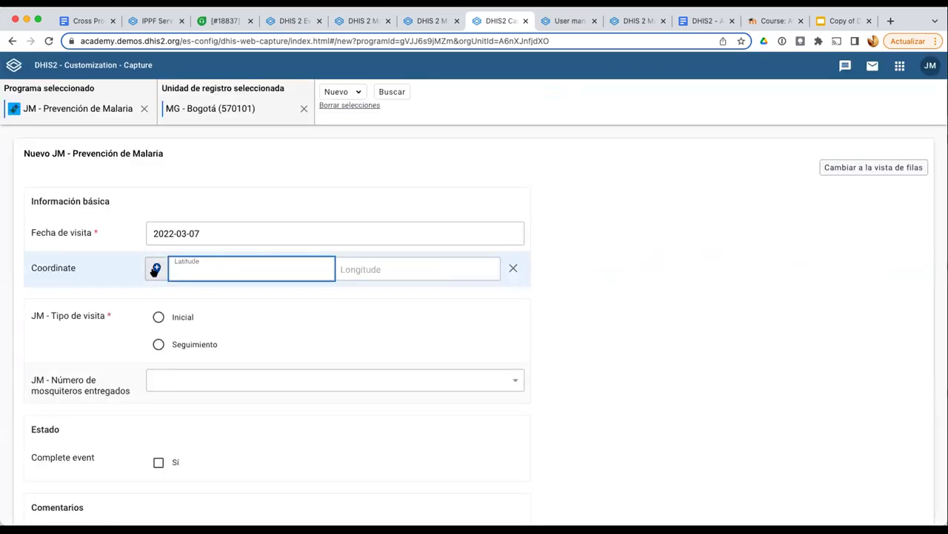
pyautogui.click(155, 268)
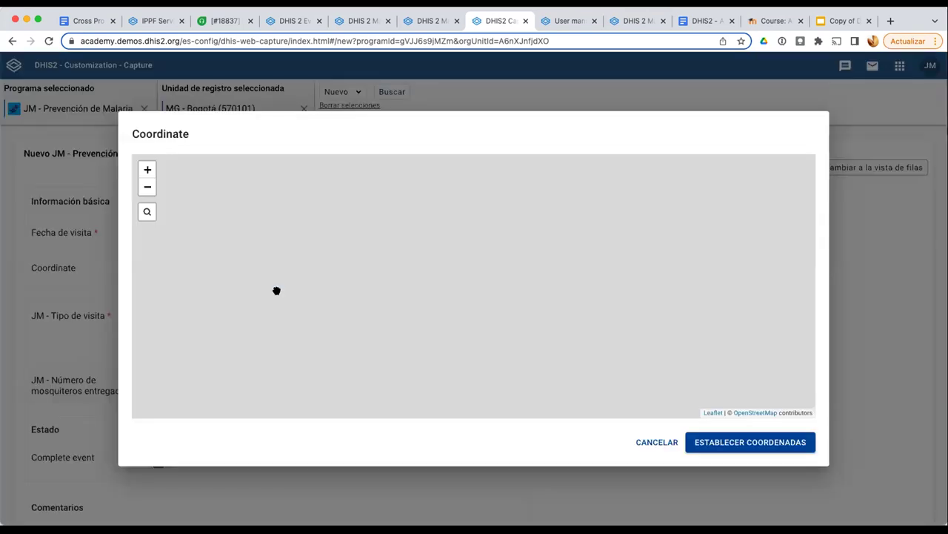
# Search the map for "bogotá", choose the city in Colombia and set the event coordinates to latitude 4.647567 and longitude -74.092993
pyautogui.click(148, 189)
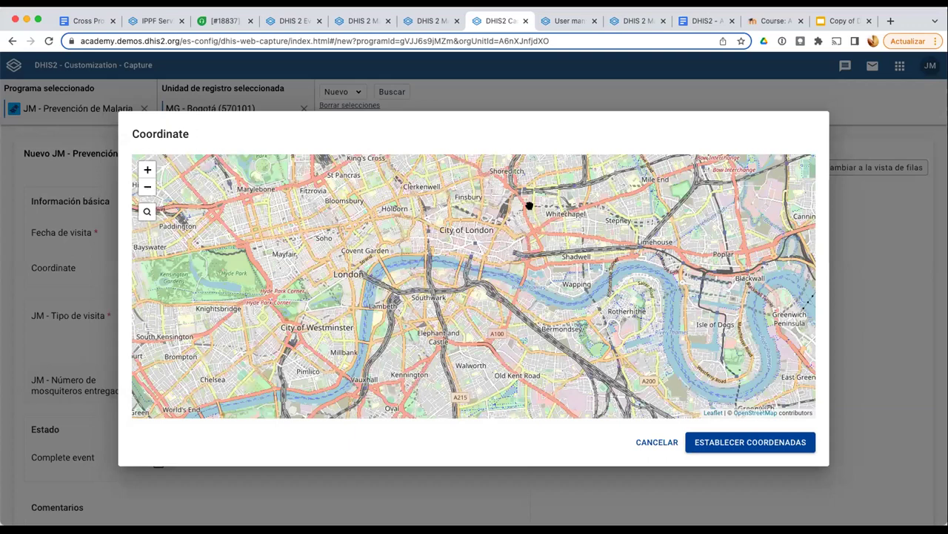
pyautogui.scroll(-5, 411, 161)
pyautogui.moveTo(411, 161); pyautogui.dragTo(463, 356)
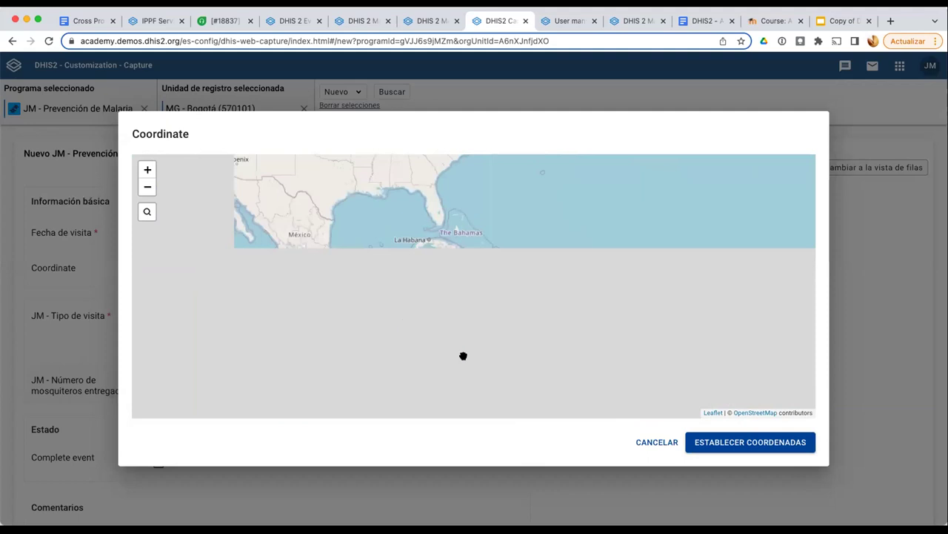
pyautogui.moveTo(329, 302); pyautogui.dragTo(246, 284)
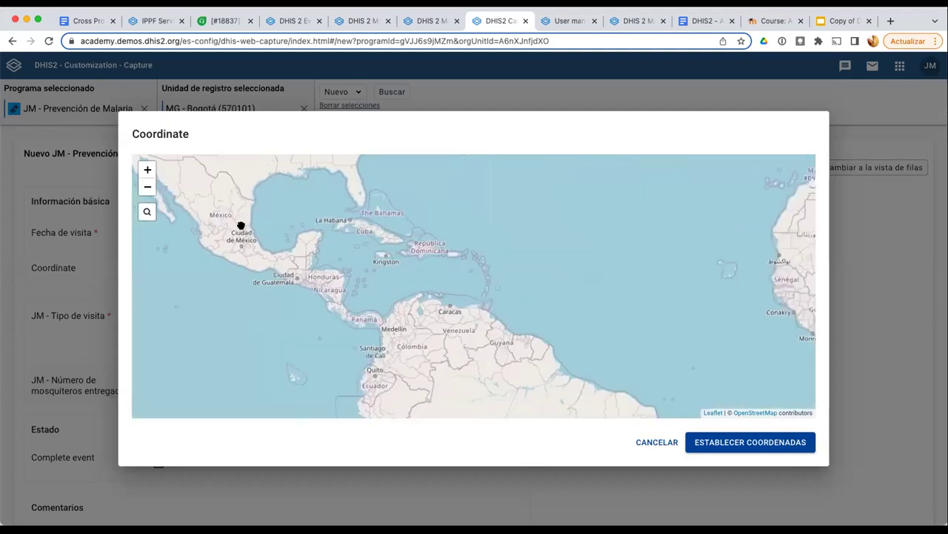
pyautogui.click(147, 212)
pyautogui.write('bogotá')
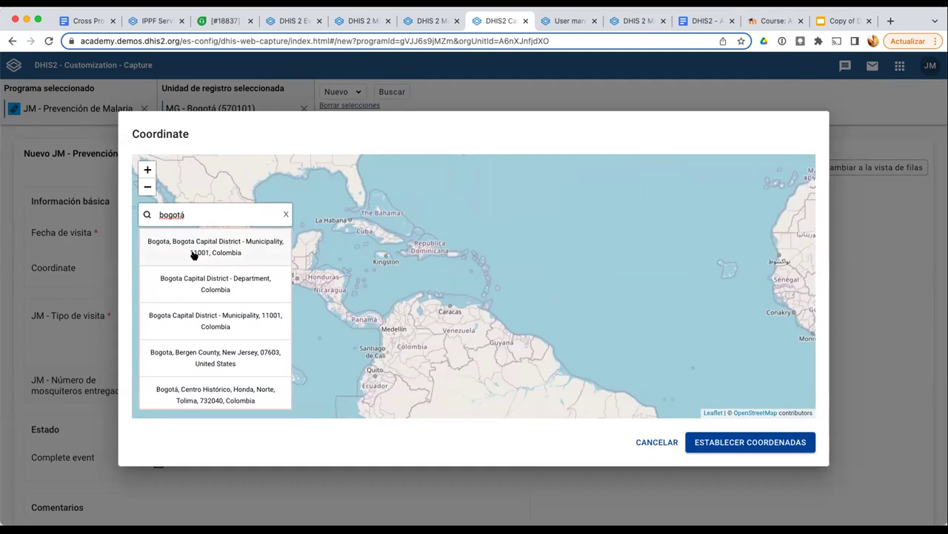
pyautogui.moveTo(490, 284); pyautogui.dragTo(492, 285)
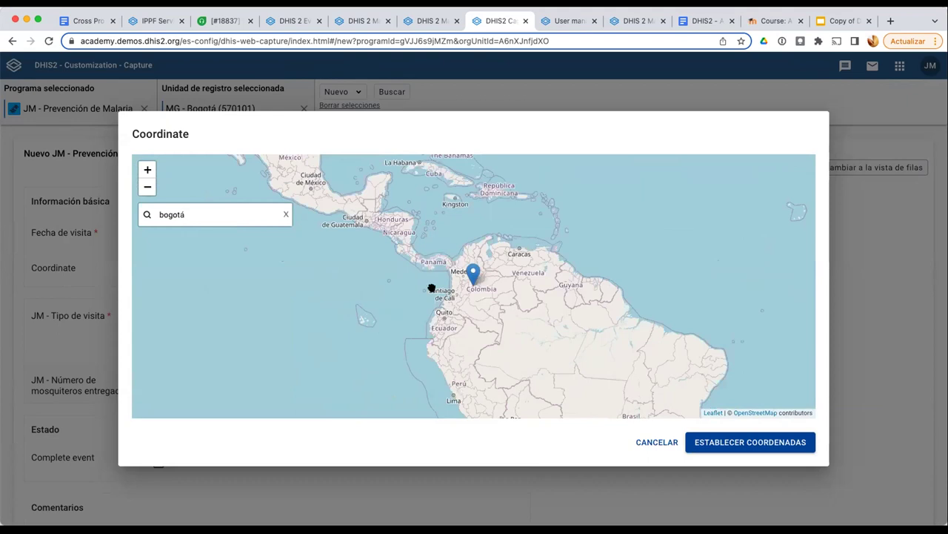
pyautogui.scroll(3, 461, 274)
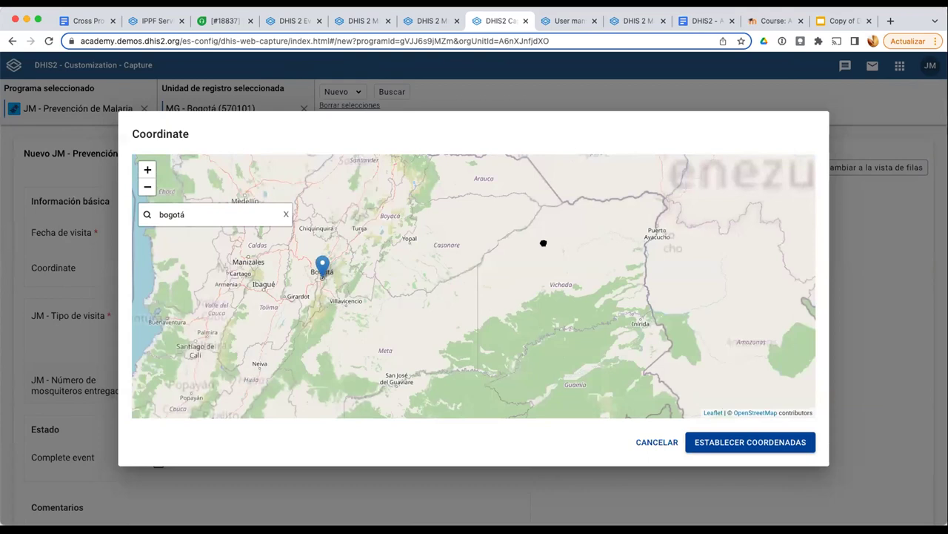
pyautogui.scroll(4, 484, 344)
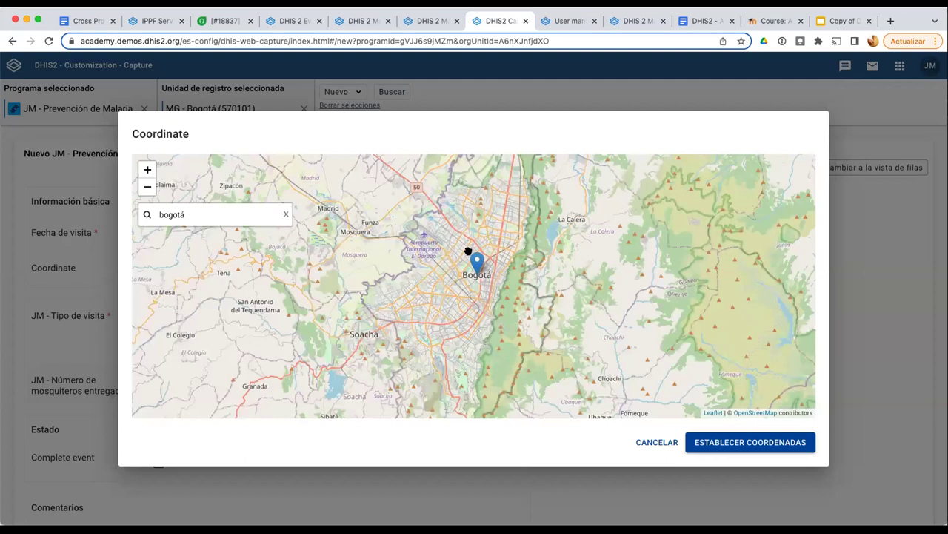
pyautogui.scroll(3, 473, 273)
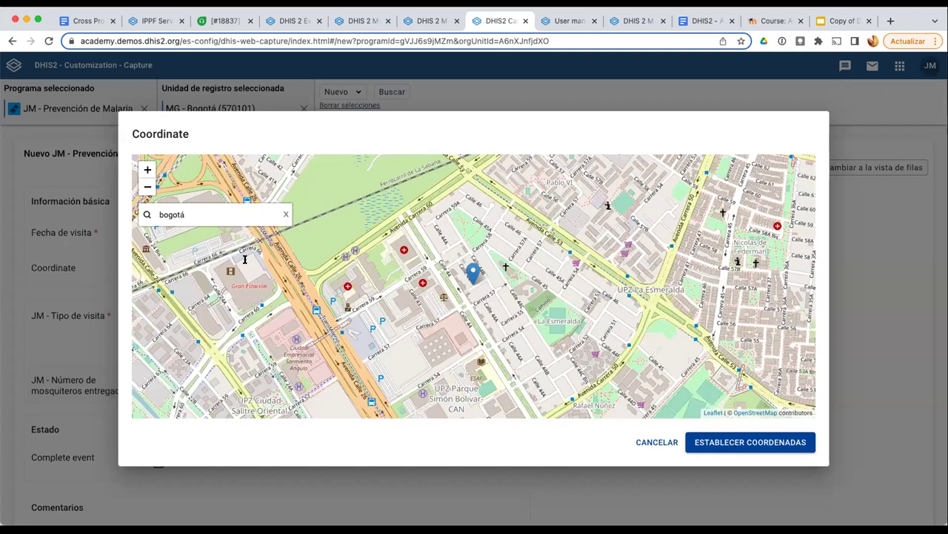
pyautogui.press('Return')
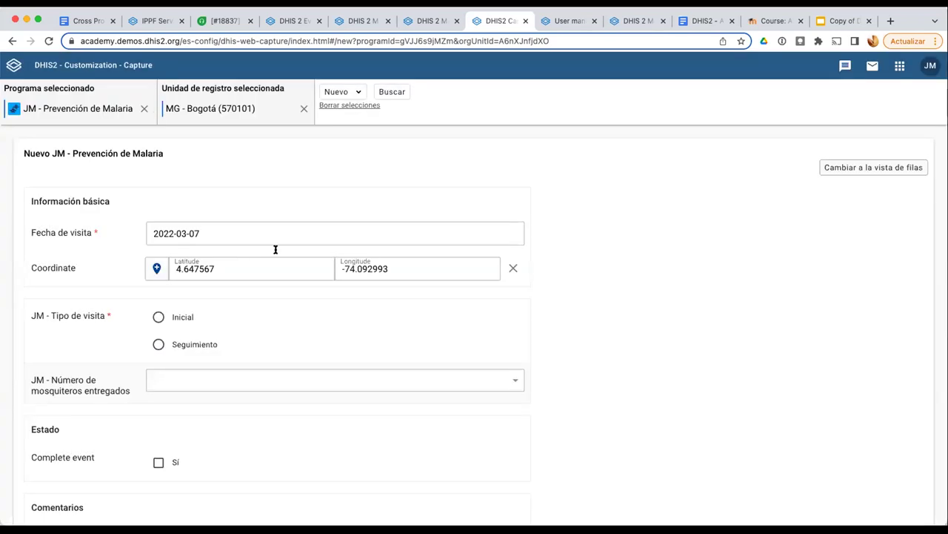
# Try both options of "JM - Tipo de visita" and leave the visit type set to Inicial
pyautogui.scroll(-2, 222, 281)
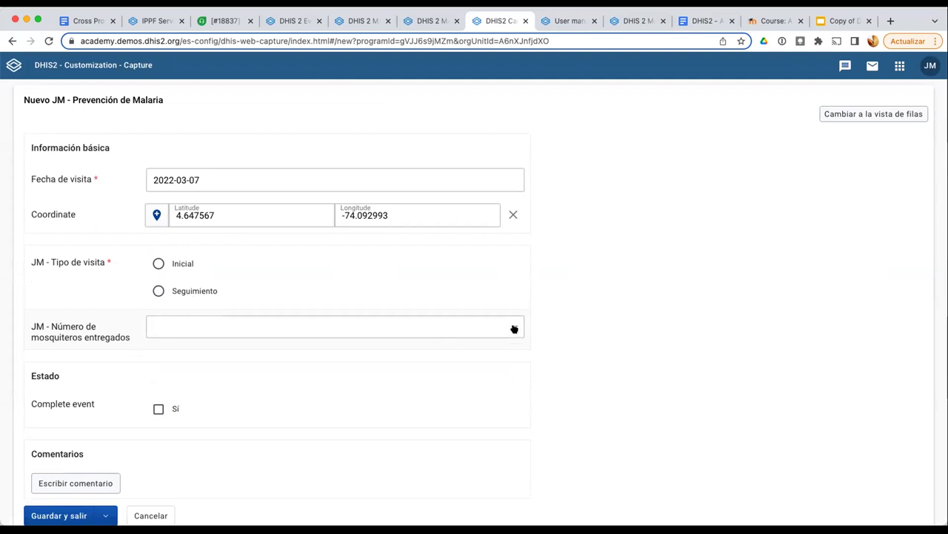
pyautogui.click(244, 327)
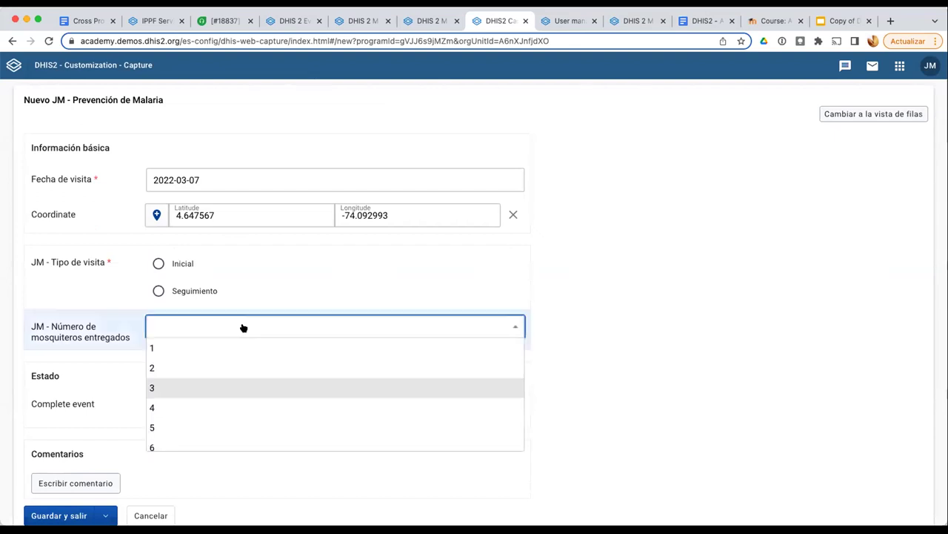
pyautogui.click(165, 261)
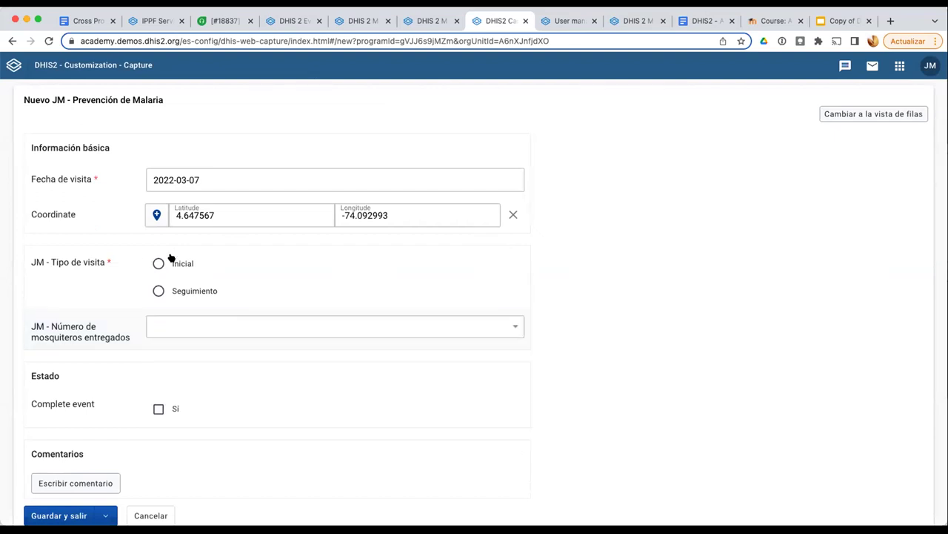
pyautogui.click(158, 264)
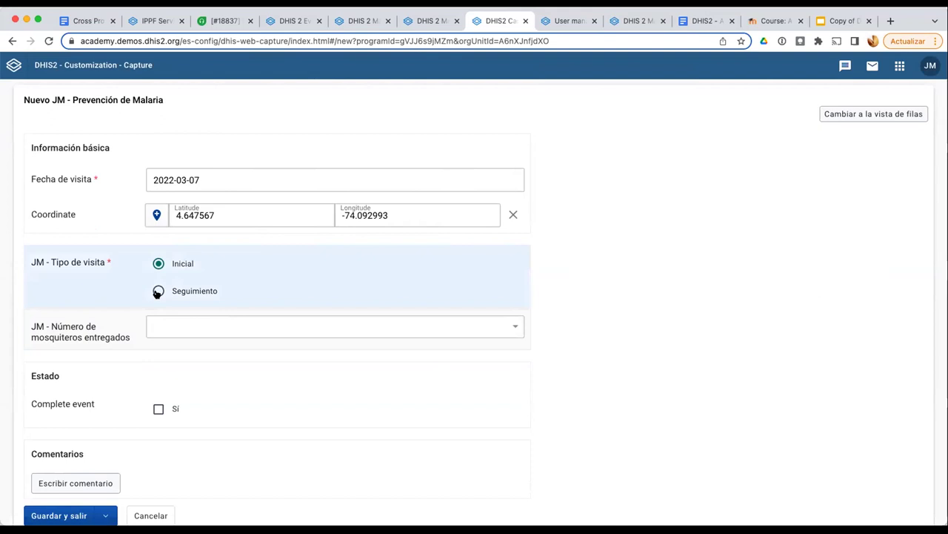
pyautogui.click(157, 291)
pyautogui.click(187, 265)
pyautogui.click(160, 291)
pyautogui.click(158, 263)
# Set "JM - Número de mosquiteros entregados" to 3 and mark the event as complete
pyautogui.click(222, 325)
pyautogui.scroll(-3, 157, 435)
pyautogui.scroll(-1, 156, 434)
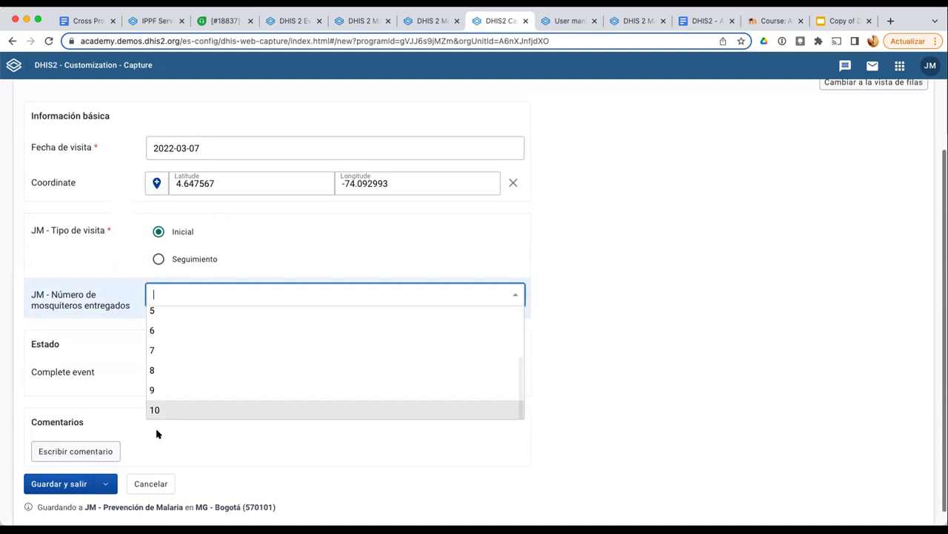
pyautogui.scroll(5, 177, 375)
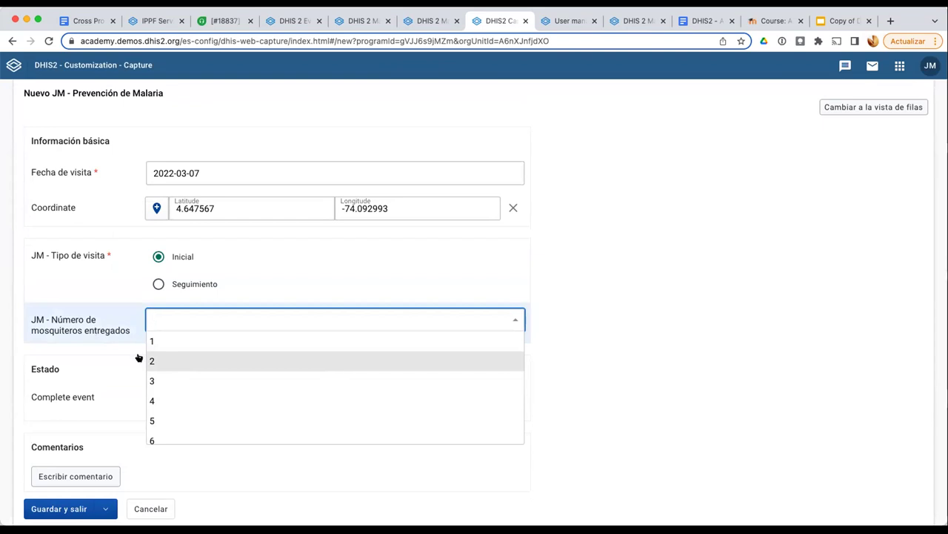
pyautogui.click(176, 377)
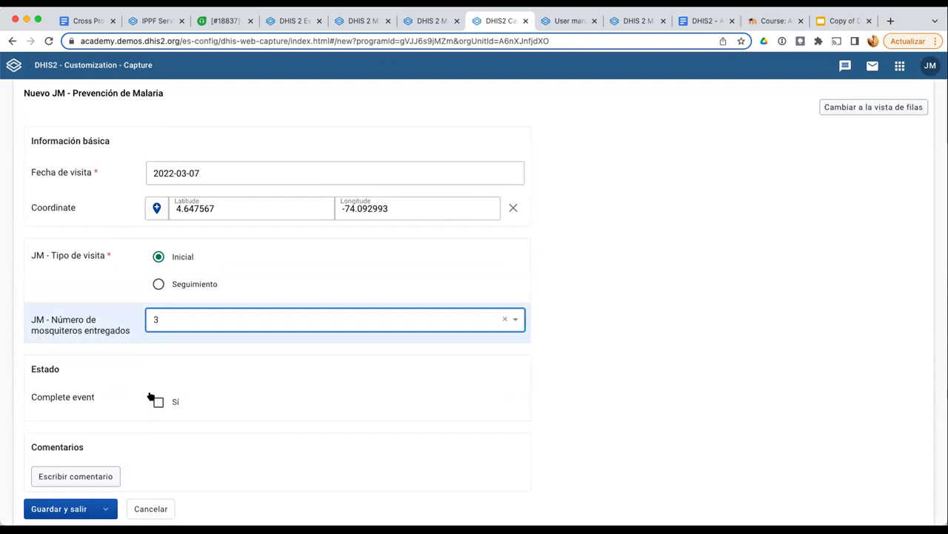
pyautogui.click(158, 401)
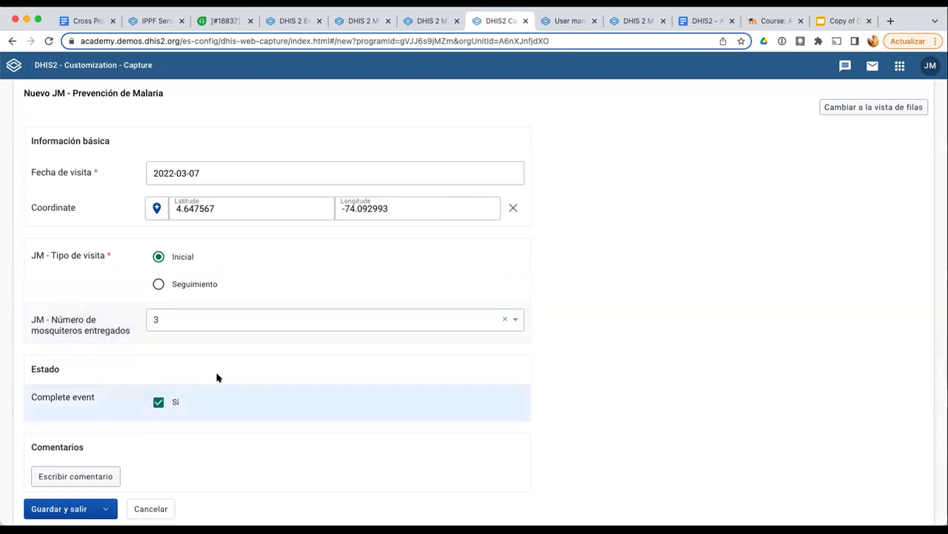
# Write the event comment "El domicilio cuenta con tres camas por lo que se entregaron 3 mosquiteros"
pyautogui.scroll(-1, 208, 377)
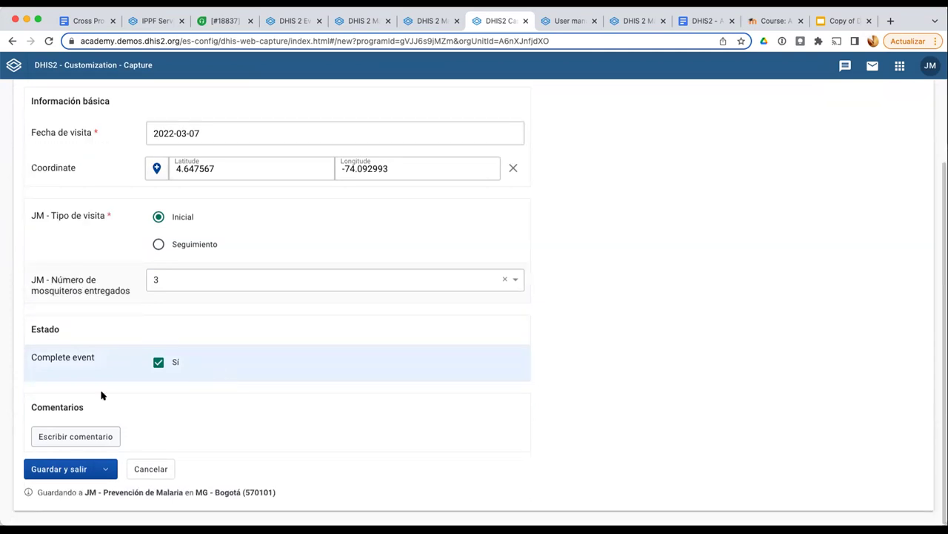
pyautogui.click(97, 437)
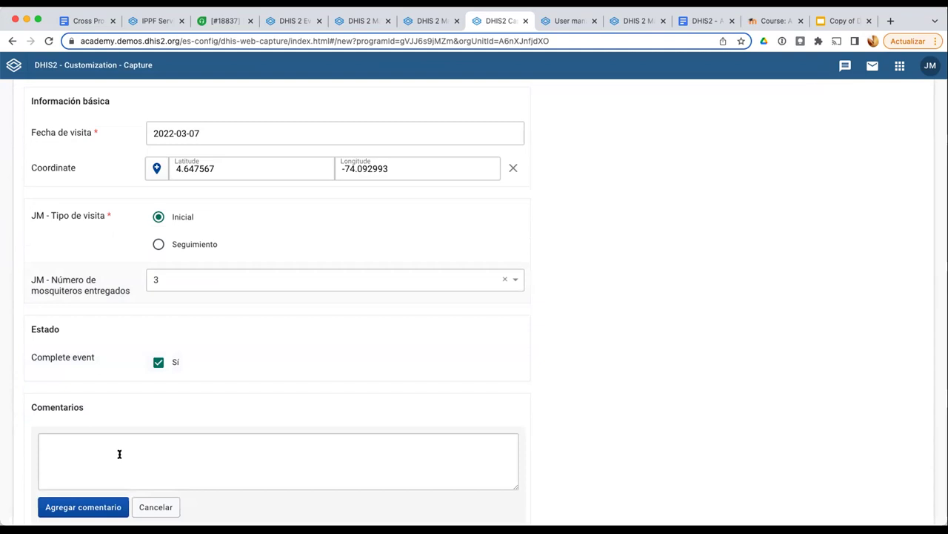
pyautogui.click(201, 451)
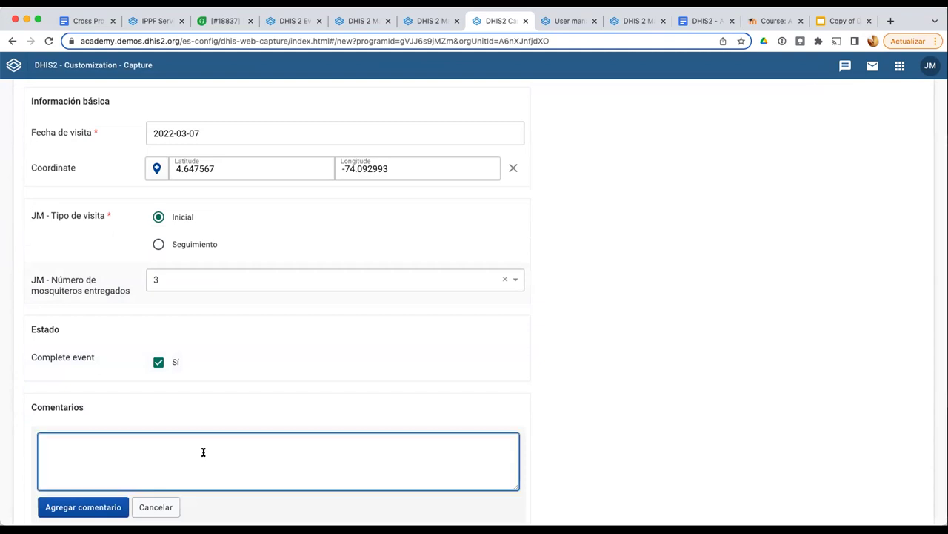
pyautogui.write('El domi')
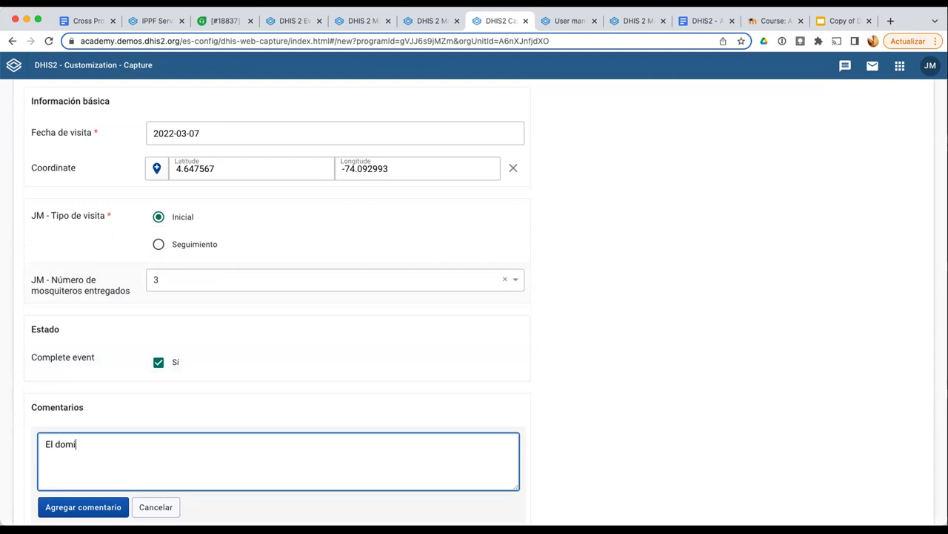
pyautogui.write('cilio cuenta con tres camas')
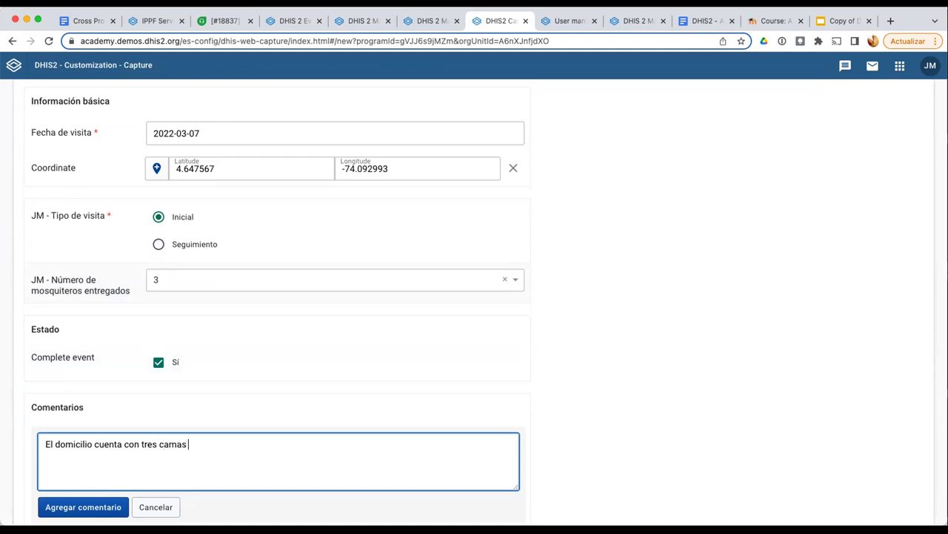
pyautogui.write(' por lo que se entregaron')
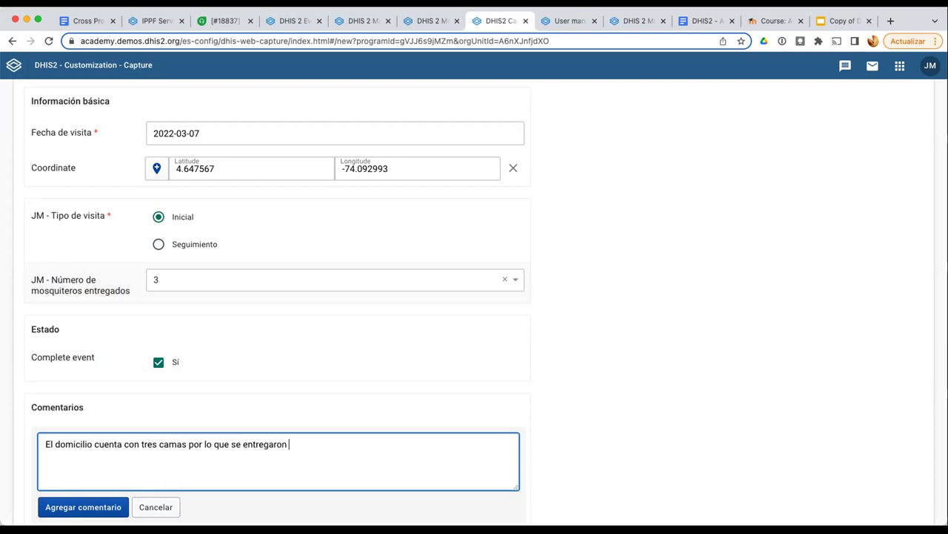
pyautogui.write(' 3 mosqui')
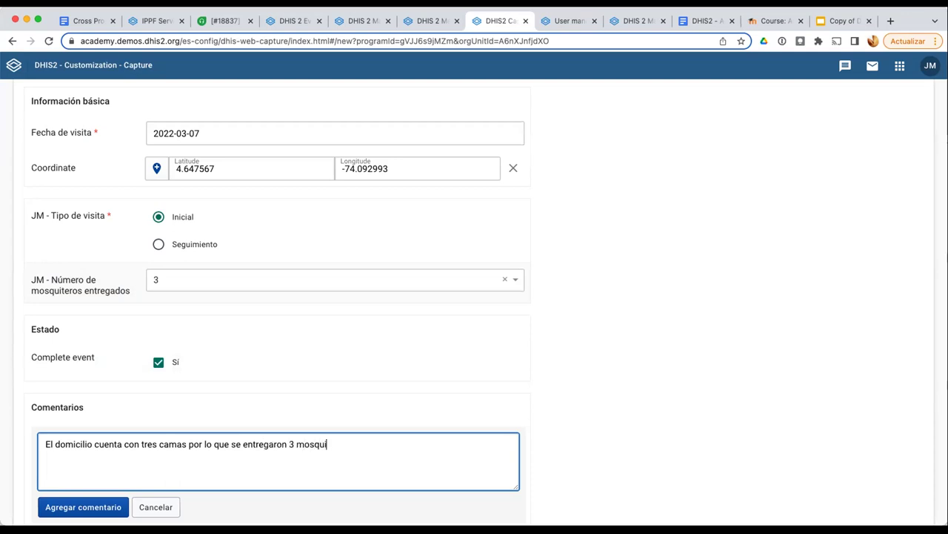
pyautogui.write('teros')
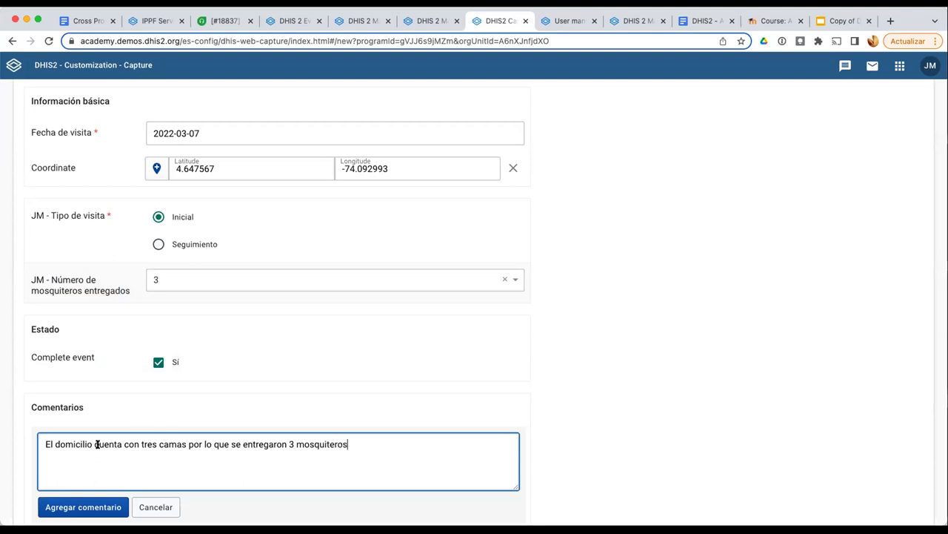
# Insert "sin mosquitero," after "tres camas" in the comment text
pyautogui.click(184, 444)
pyautogui.write('sin m')
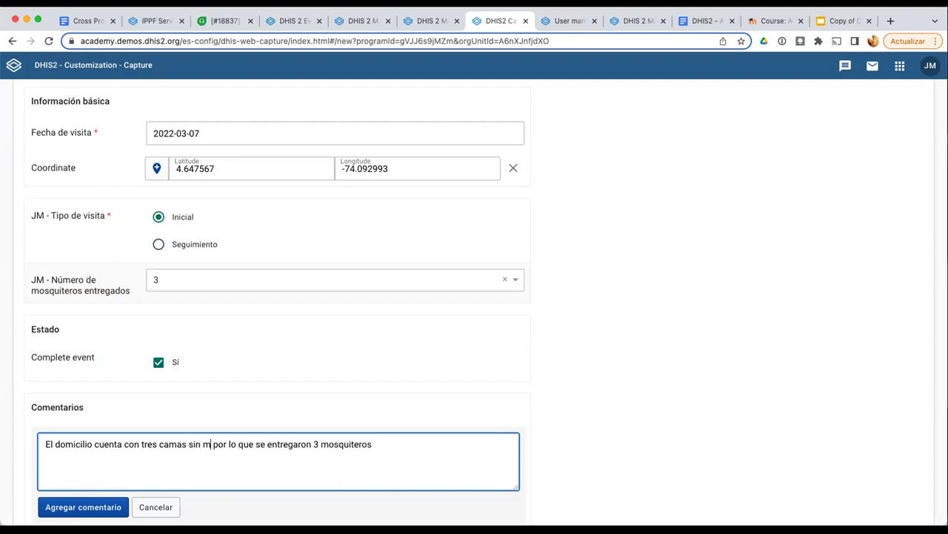
pyautogui.write('osquitero')
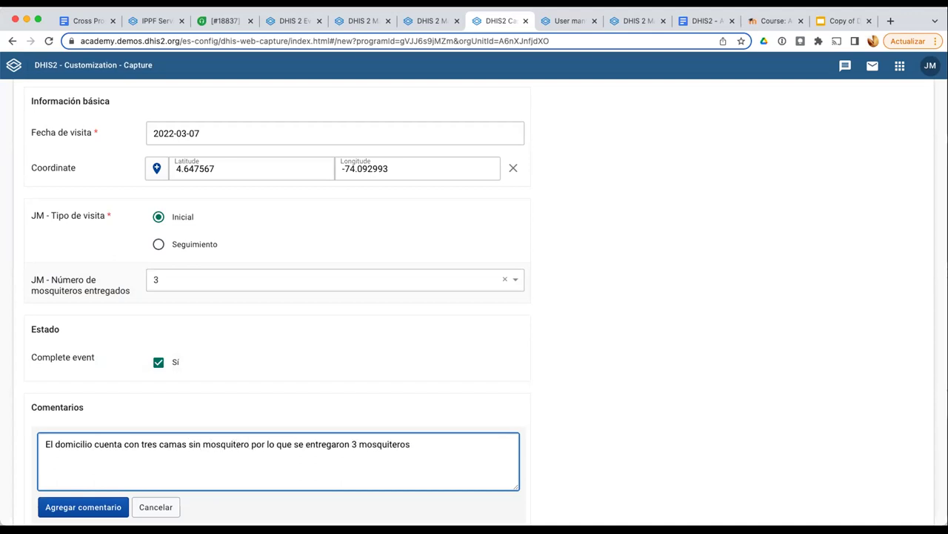
pyautogui.write(',')
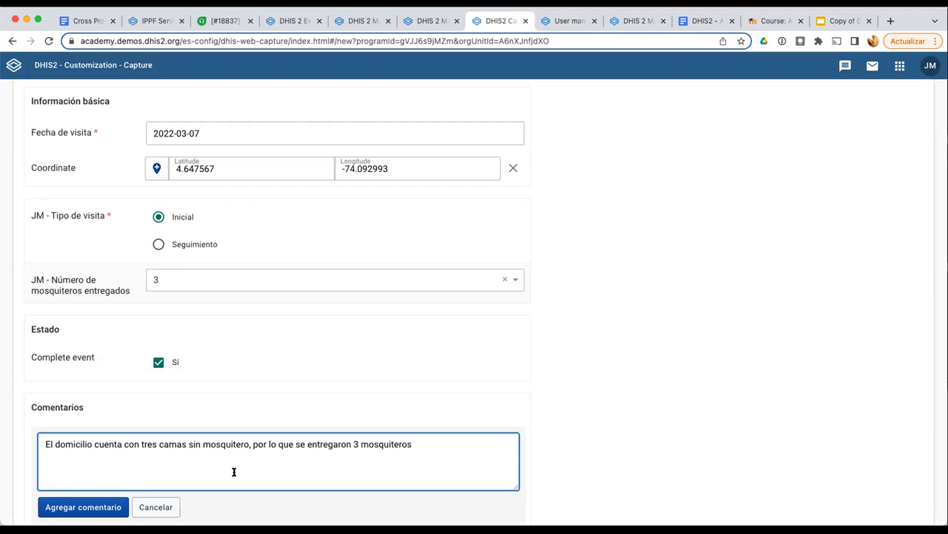
pyautogui.keyDown('shift'); pyautogui.click(293, 444); pyautogui.keyUp('shift')
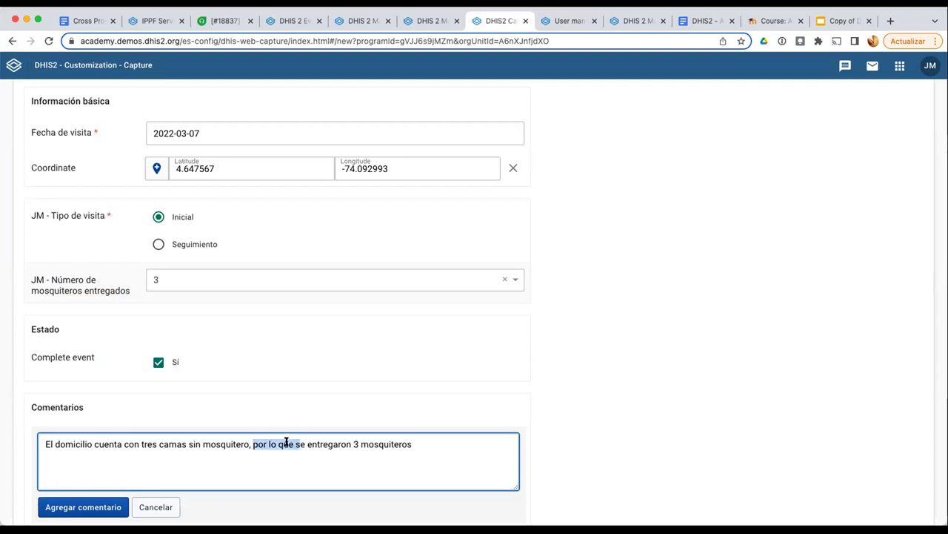
pyautogui.click(287, 459)
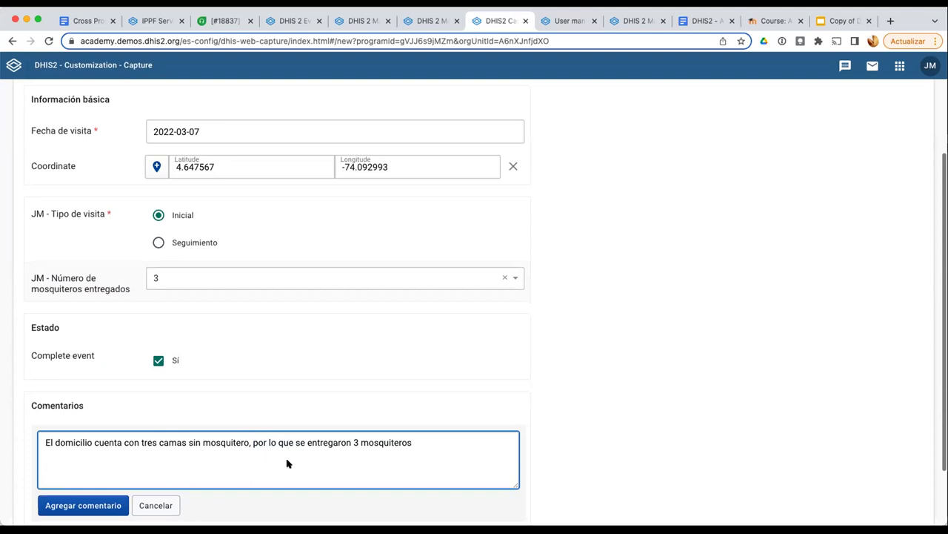
# Add the written comment to the event, and save the event and exit the form
pyautogui.scroll(-2, 288, 461)
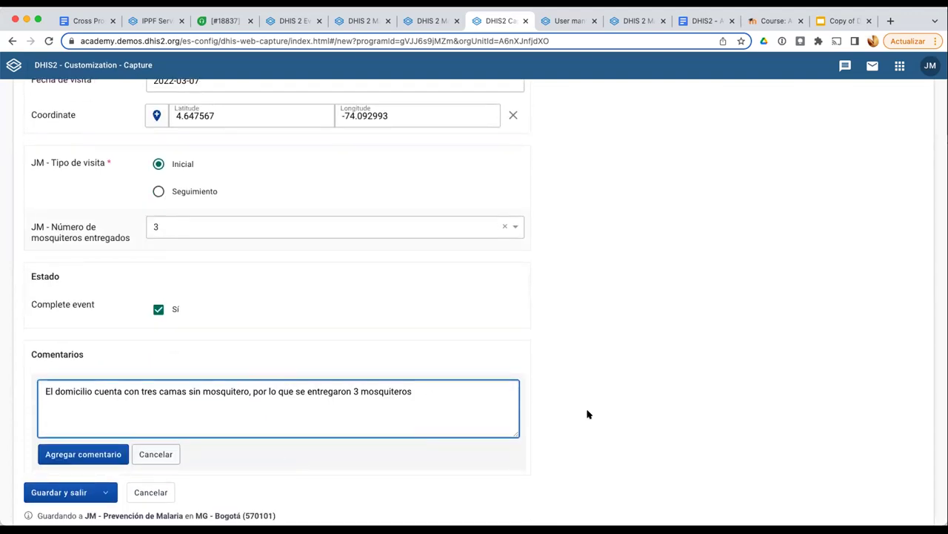
pyautogui.scroll(-1, 224, 417)
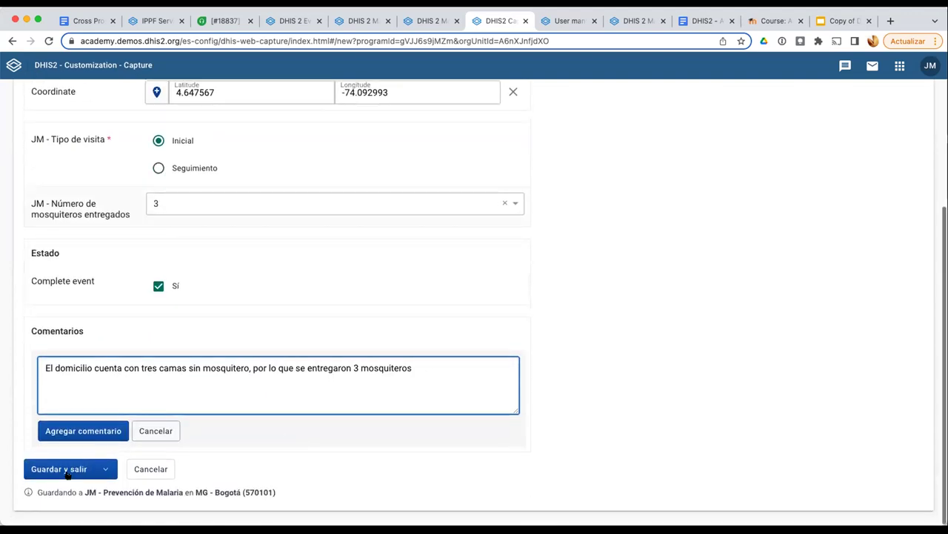
pyautogui.click(107, 469)
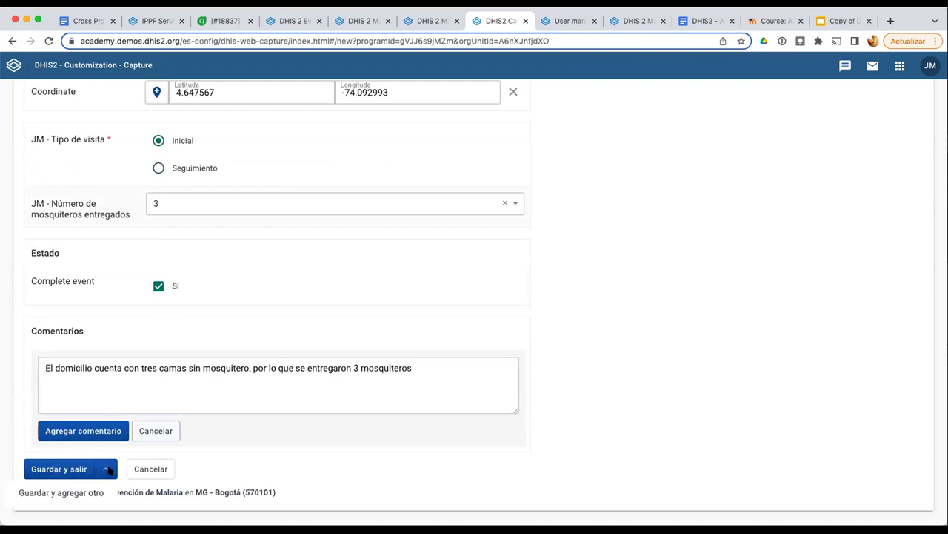
pyautogui.click(56, 469)
pyautogui.click(57, 469)
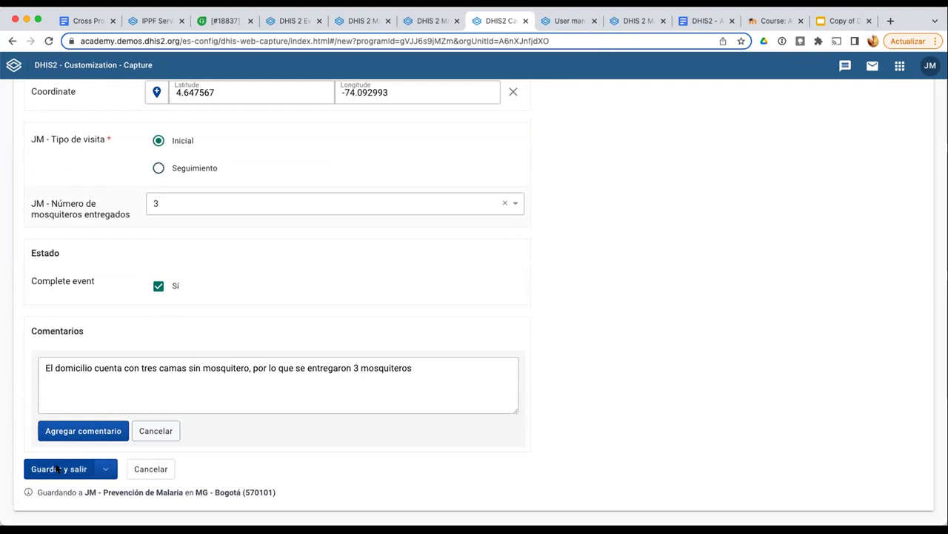
pyautogui.click(77, 432)
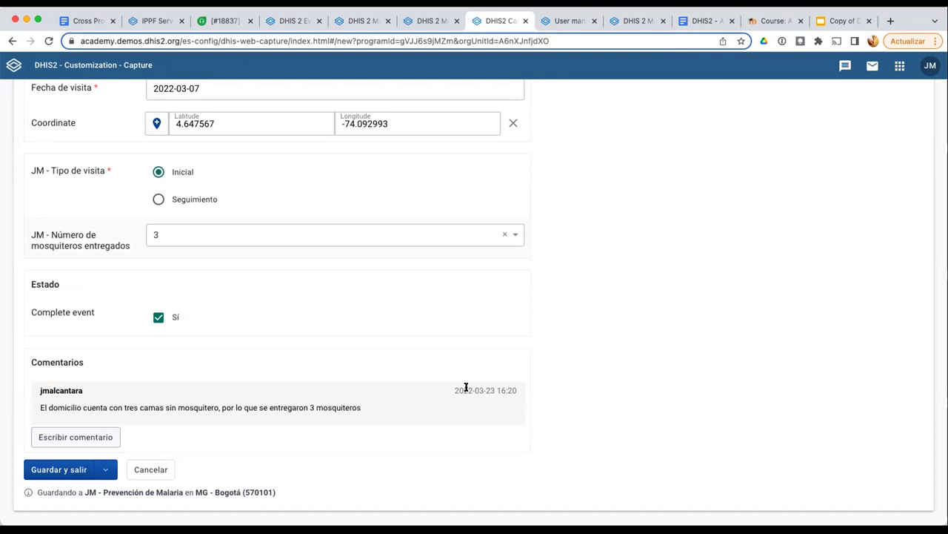
pyautogui.tripleClick(516, 390)
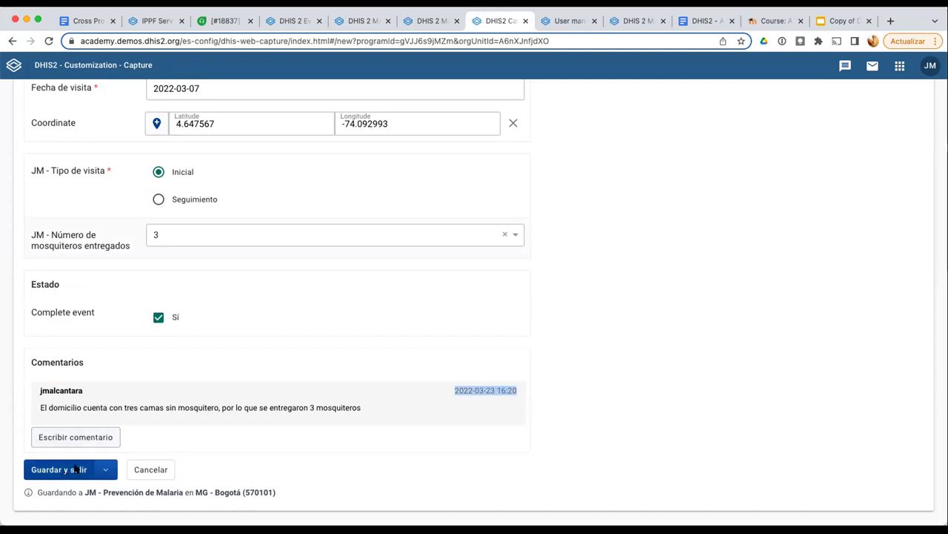
pyautogui.click(76, 469)
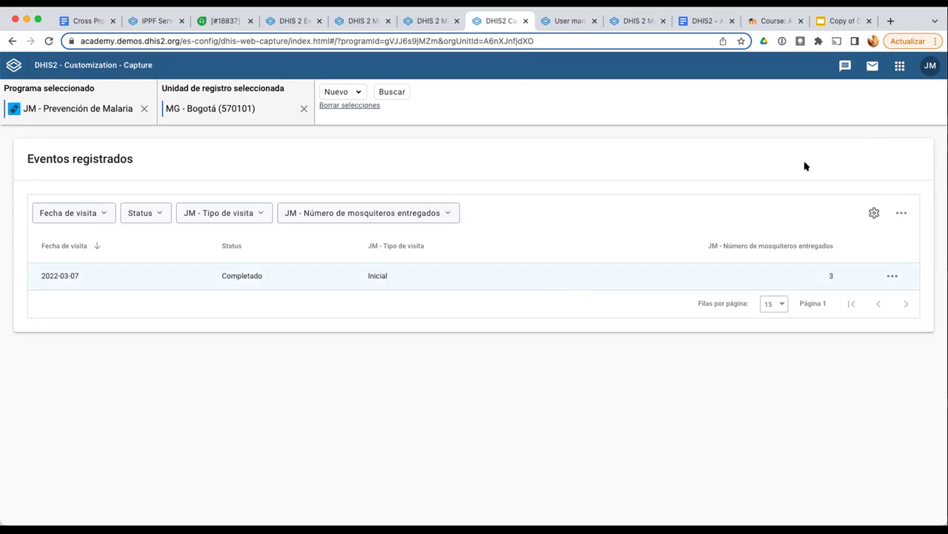
# Switch to the Mantenimiento app and open the JM - Prevención de Malaria event program for editing
pyautogui.click(894, 71)
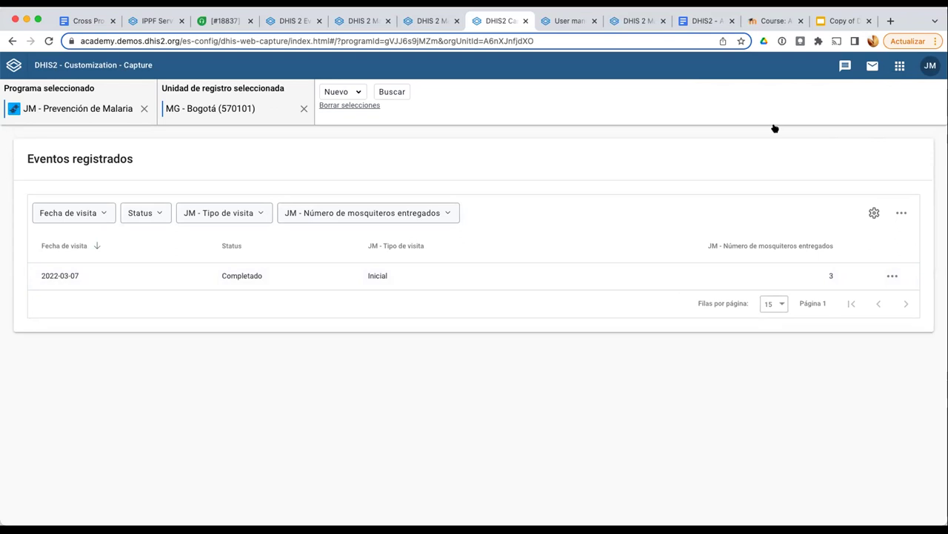
pyautogui.scroll(-2, 729, 261)
pyautogui.scroll(-1, 730, 261)
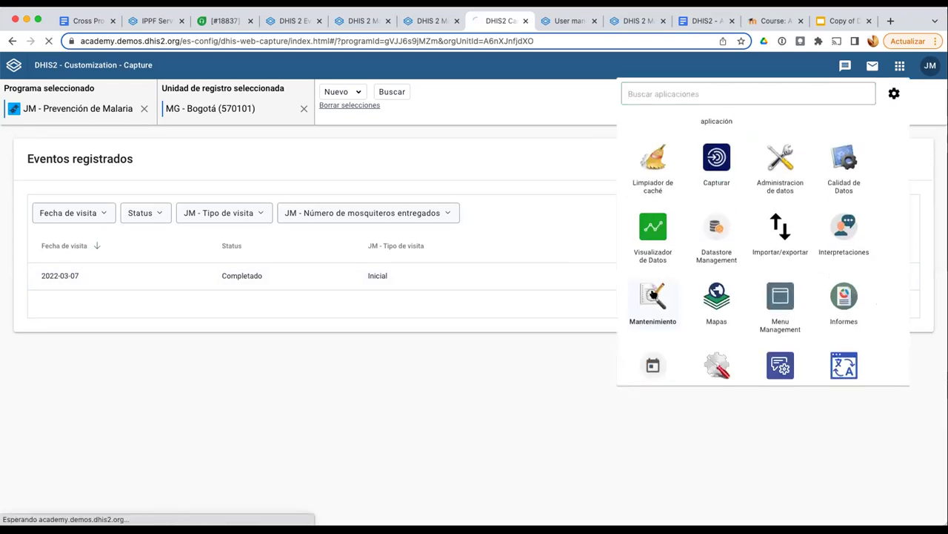
pyautogui.click(654, 296)
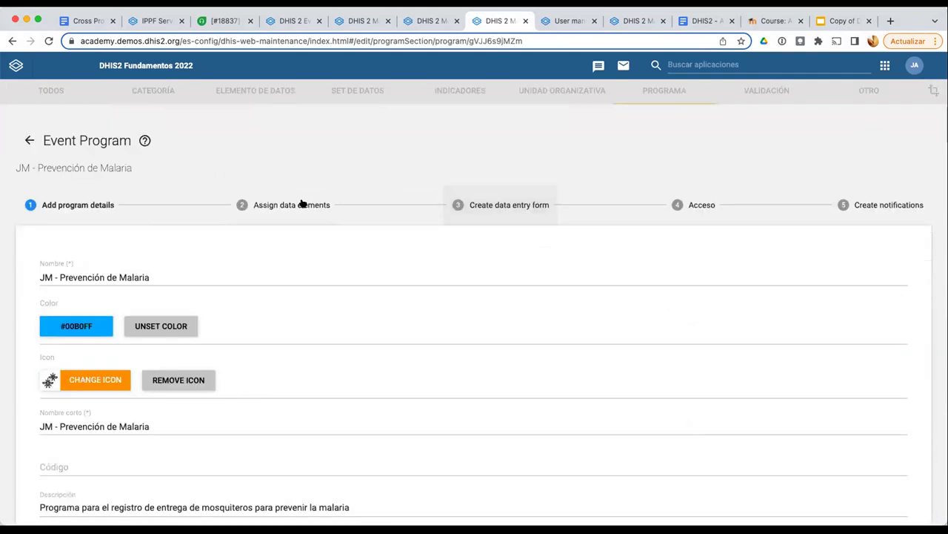
# Turn off Display in reports for the assigned data element JM - Tipo de visita and save the program
pyautogui.click(302, 203)
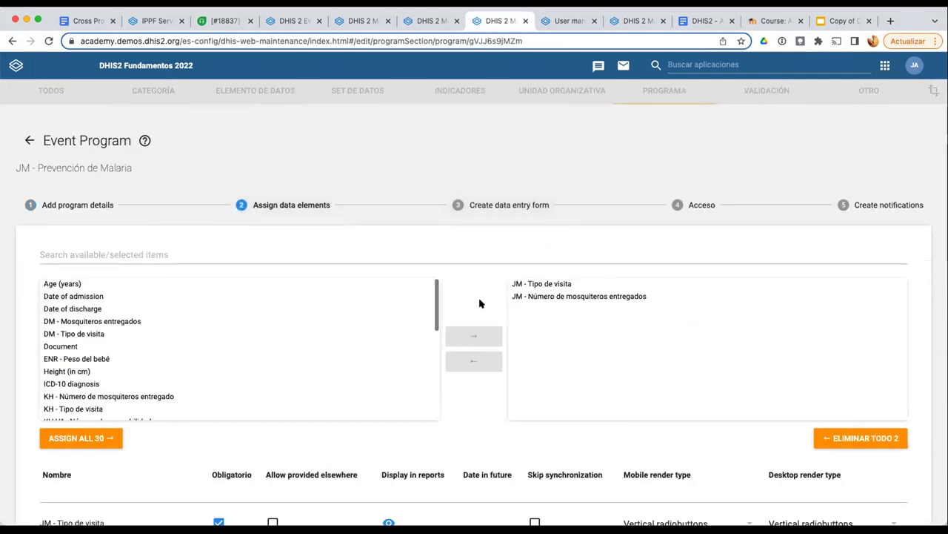
pyautogui.scroll(-3, 479, 303)
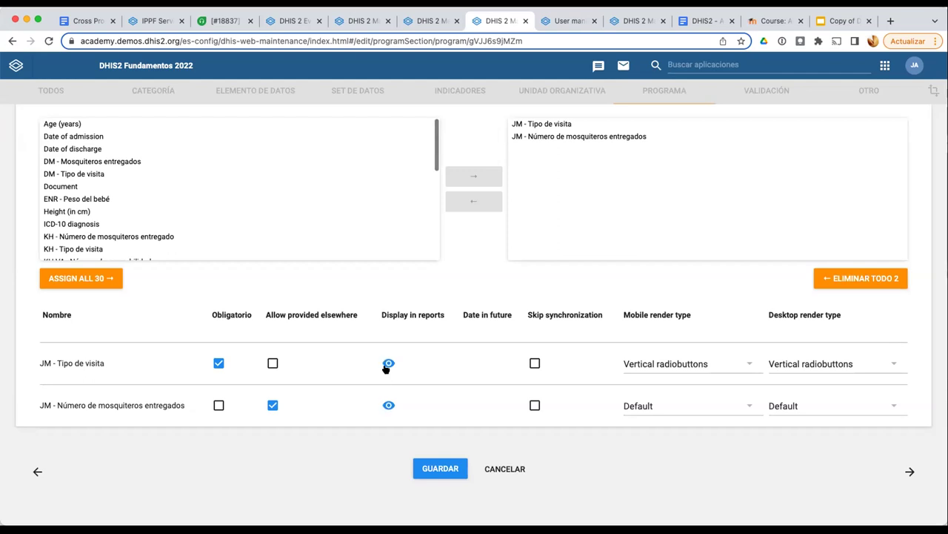
pyautogui.click(387, 364)
pyautogui.click(432, 468)
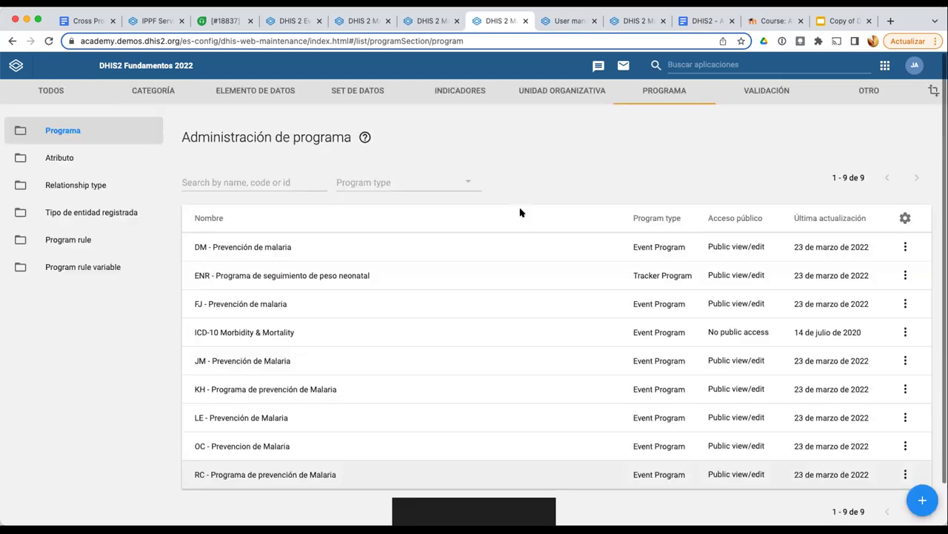
# Switch to the Cache Cleaner app and clear all stored browser data
pyautogui.click(734, 63)
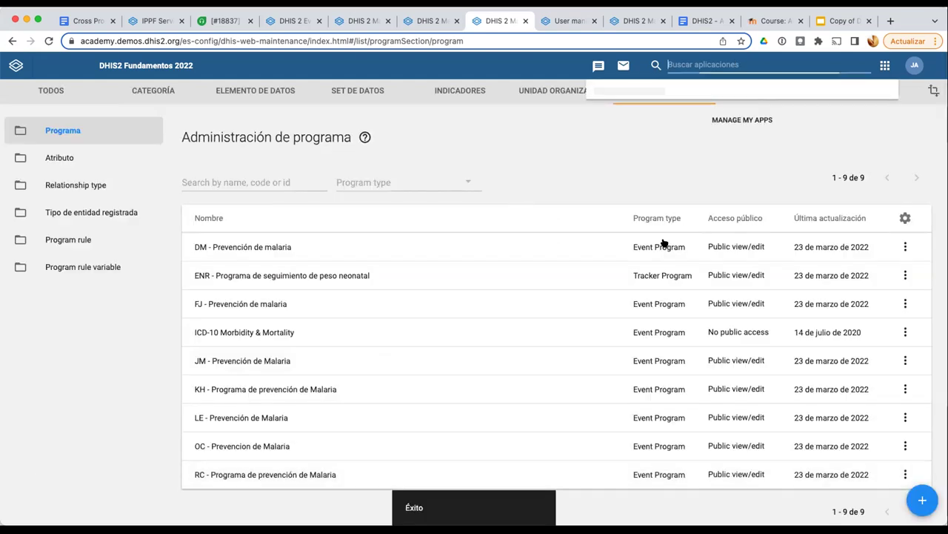
pyautogui.click(617, 238)
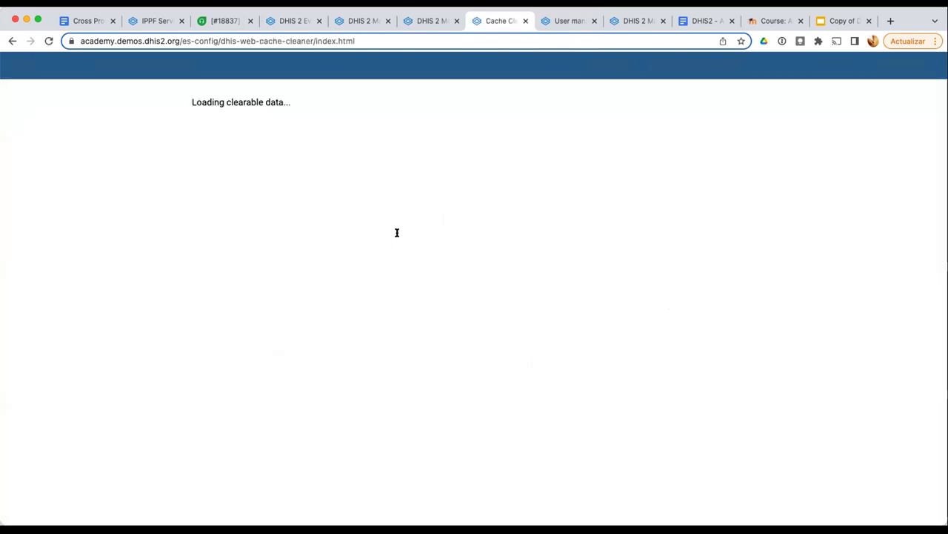
pyautogui.click(408, 131)
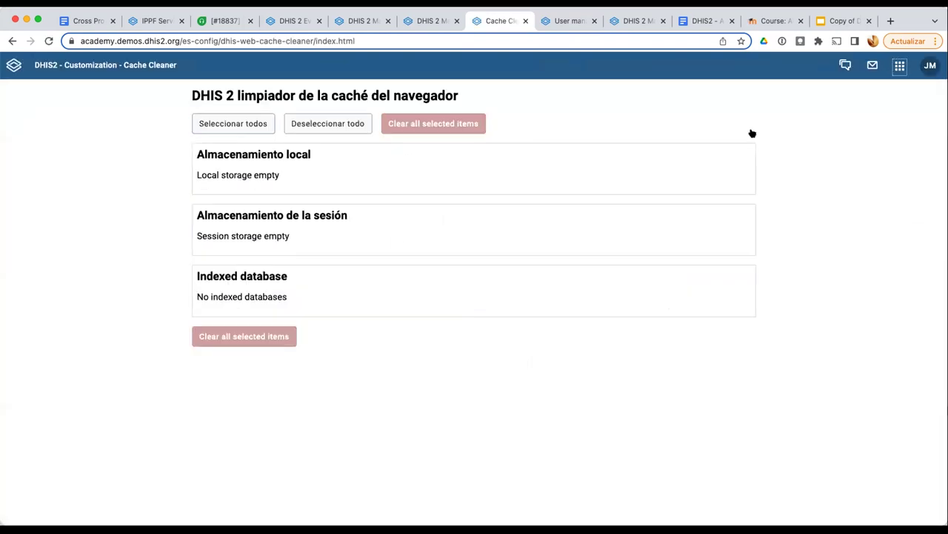
# Switch to the Capture app and list the JM - Prevención de Malaria events for MG - Bogotá under MG - Colombia, MG - Cundinamarca
pyautogui.click(709, 282)
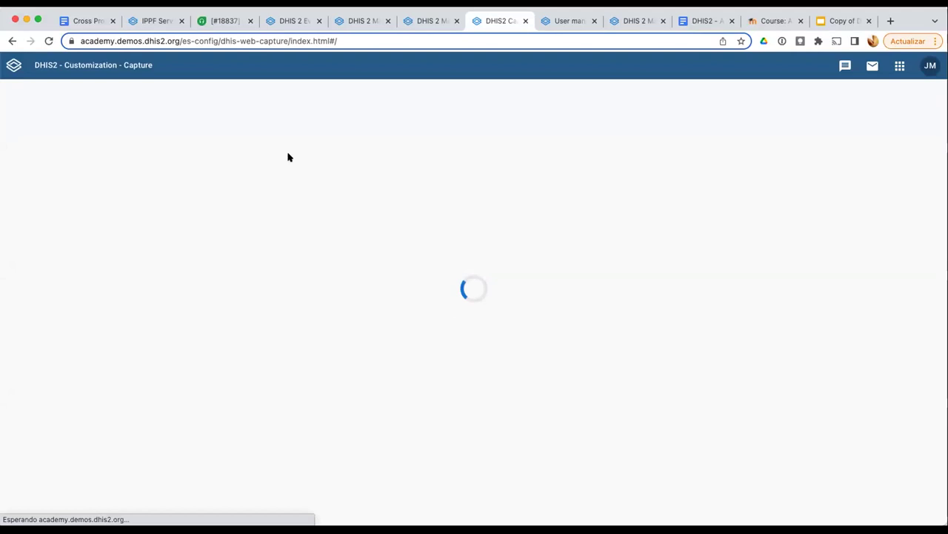
pyautogui.click(125, 112)
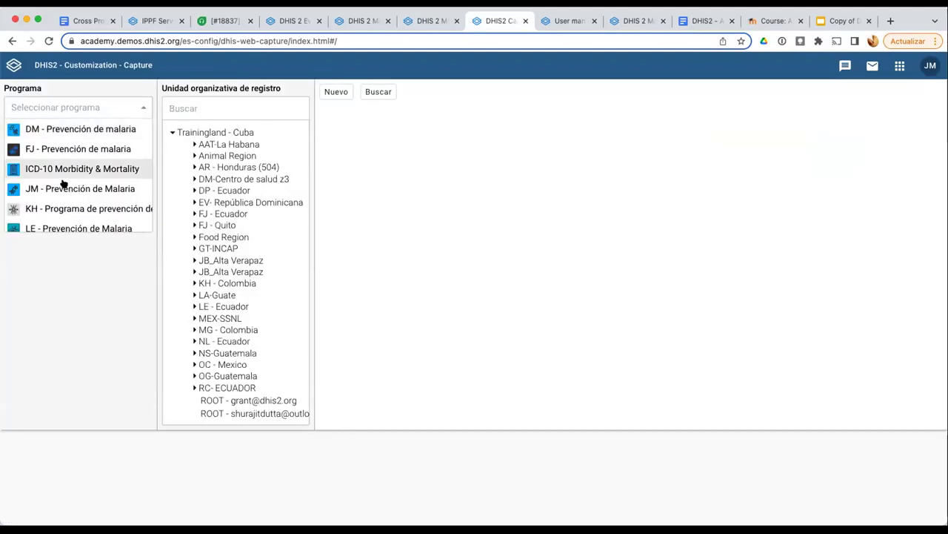
pyautogui.click(81, 187)
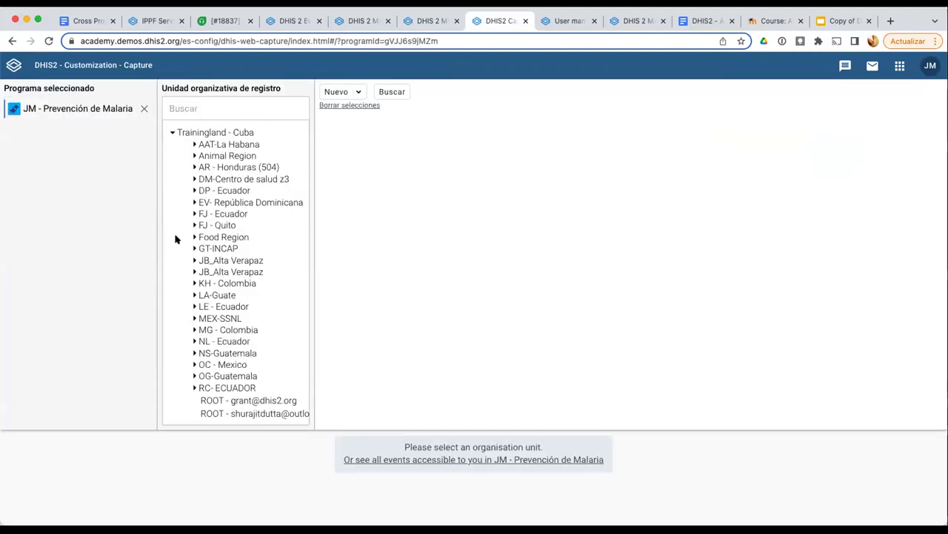
pyautogui.click(192, 329)
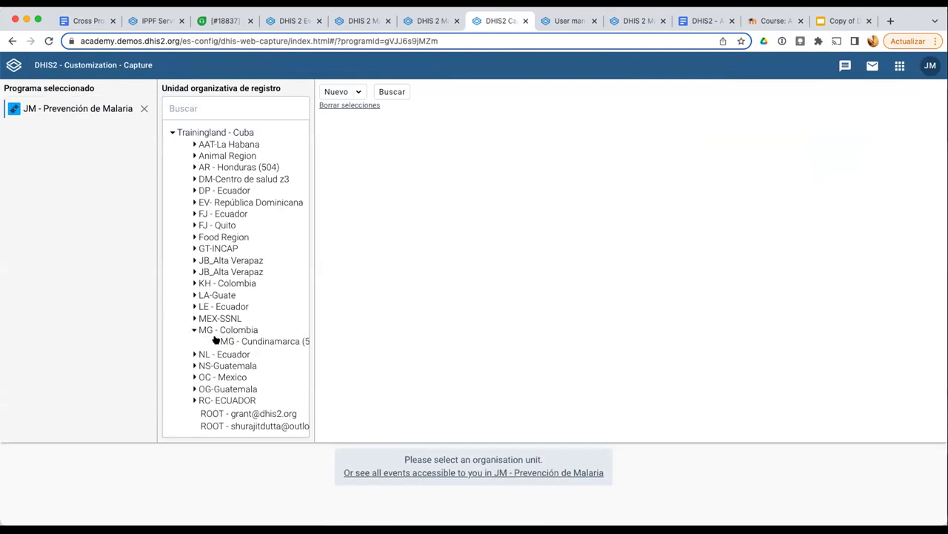
pyautogui.click(216, 341)
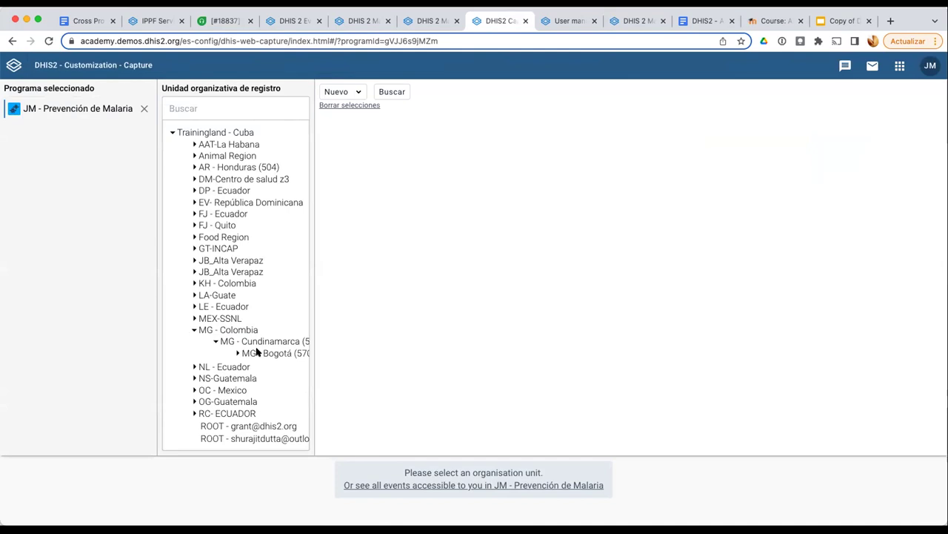
pyautogui.click(263, 352)
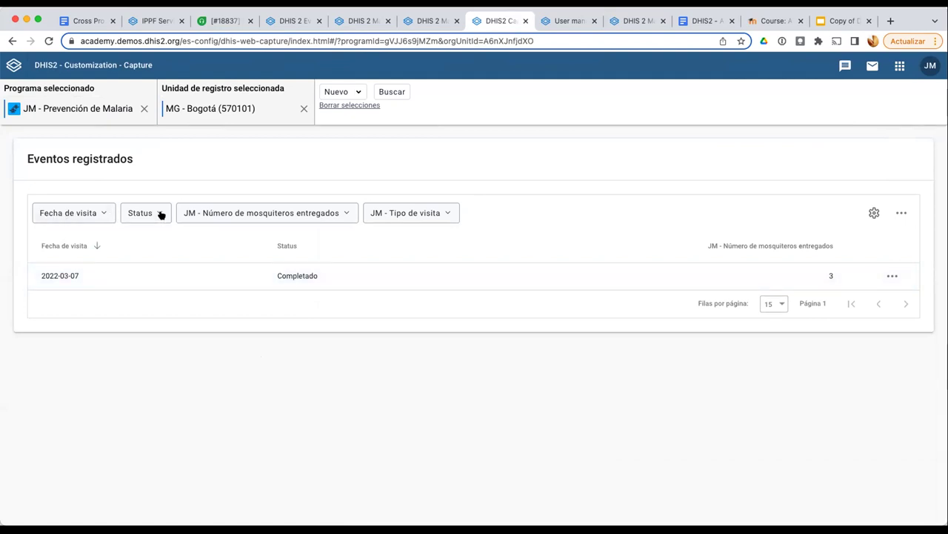
# Review the options offered by the Fecha de visita and Status filters of the event list
pyautogui.click(106, 214)
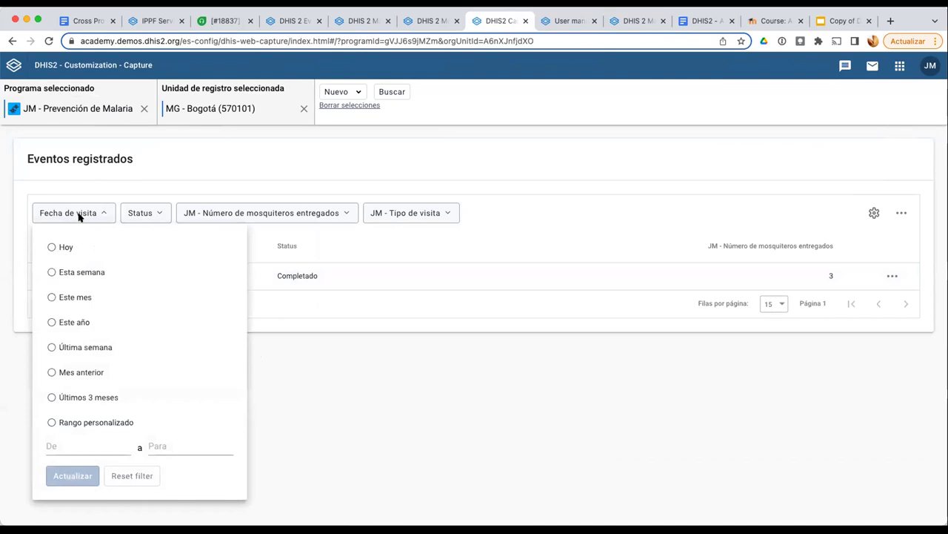
pyautogui.click(153, 213)
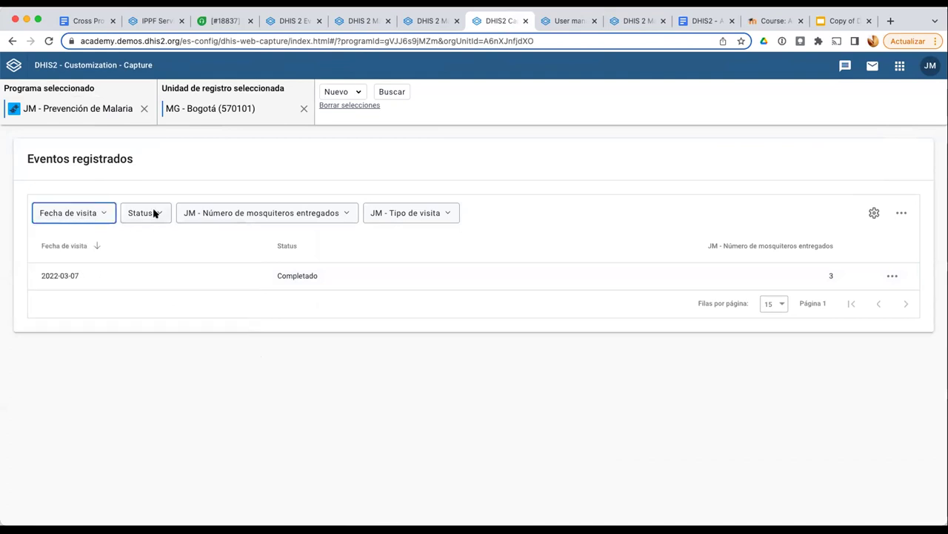
pyautogui.click(153, 213)
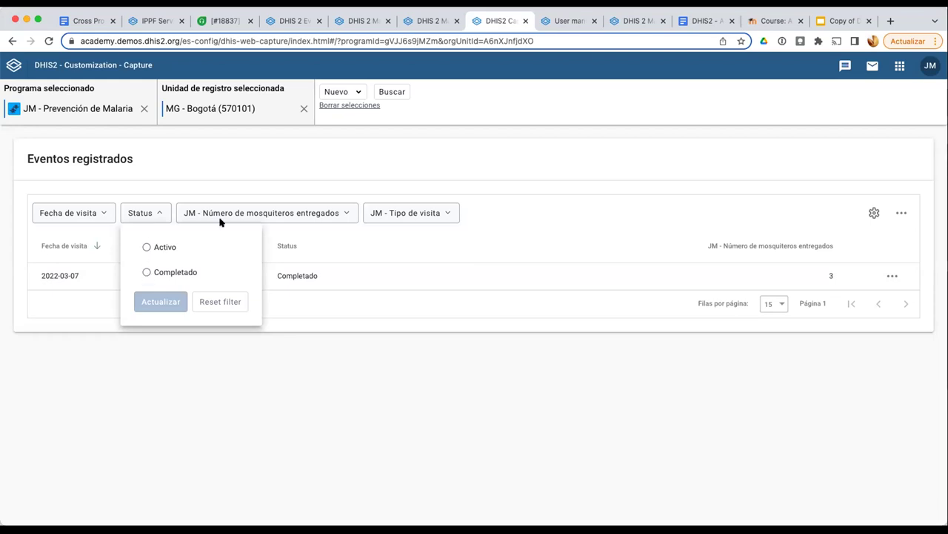
pyautogui.click(343, 211)
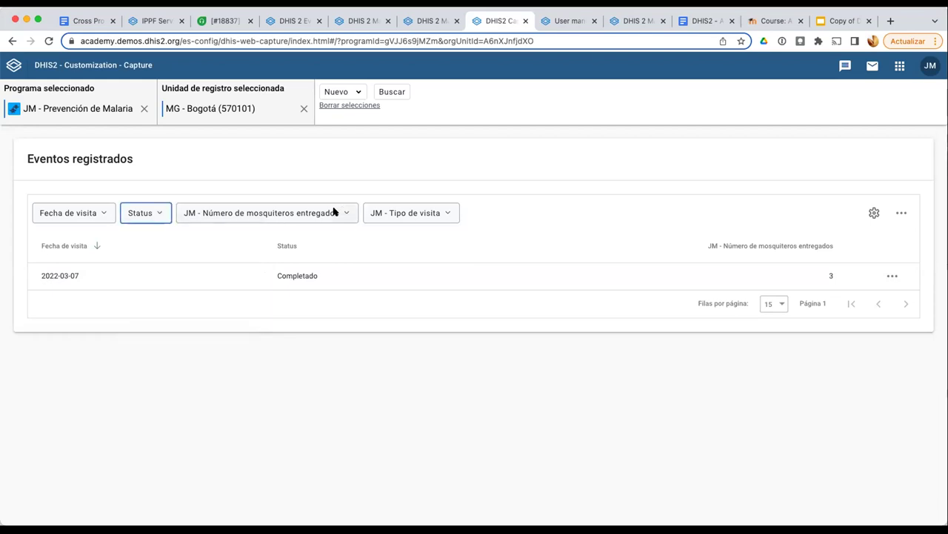
# Try to filter the event list by the value 1 for JM - Número de mosquiteros entregados and recheck that filter's options
pyautogui.click(335, 211)
pyautogui.scroll(-3, 239, 304)
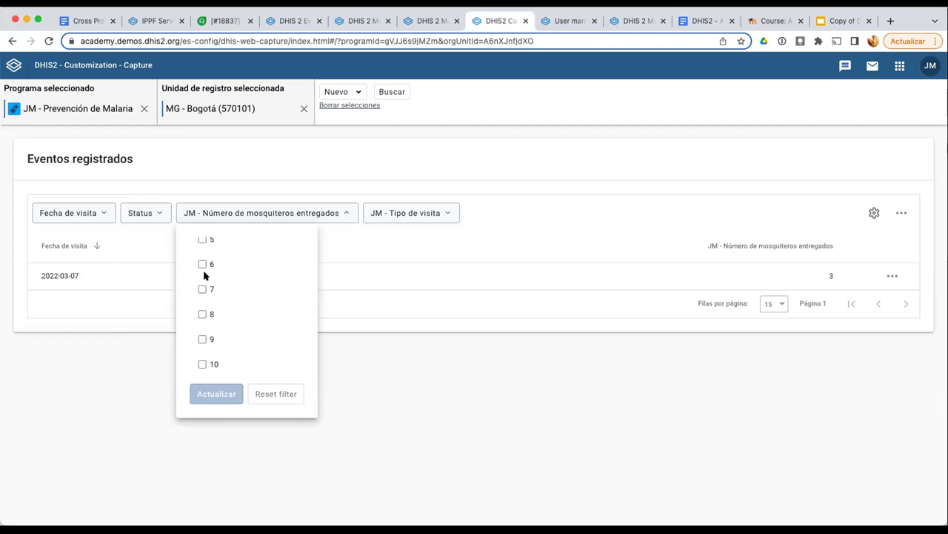
pyautogui.scroll(2, 204, 274)
pyautogui.scroll(1, 205, 249)
pyautogui.click(205, 248)
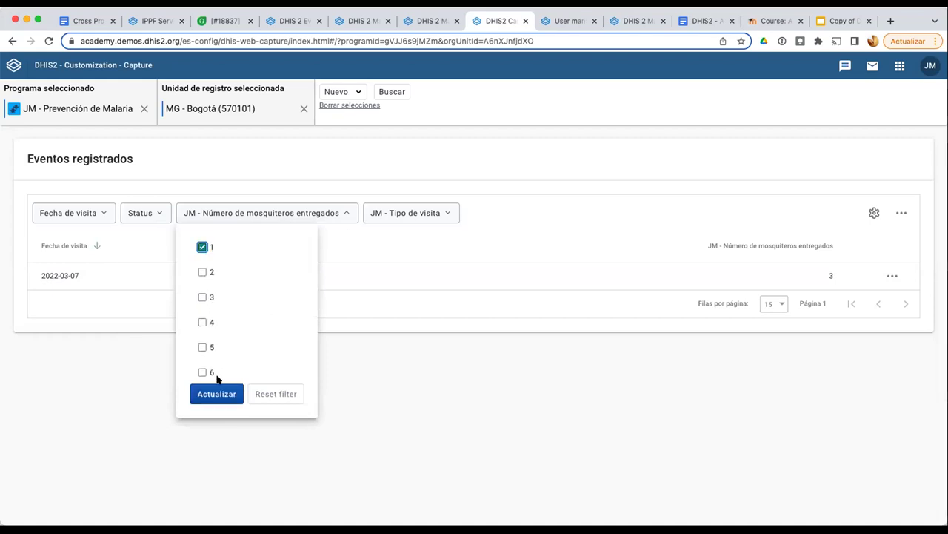
pyautogui.click(221, 393)
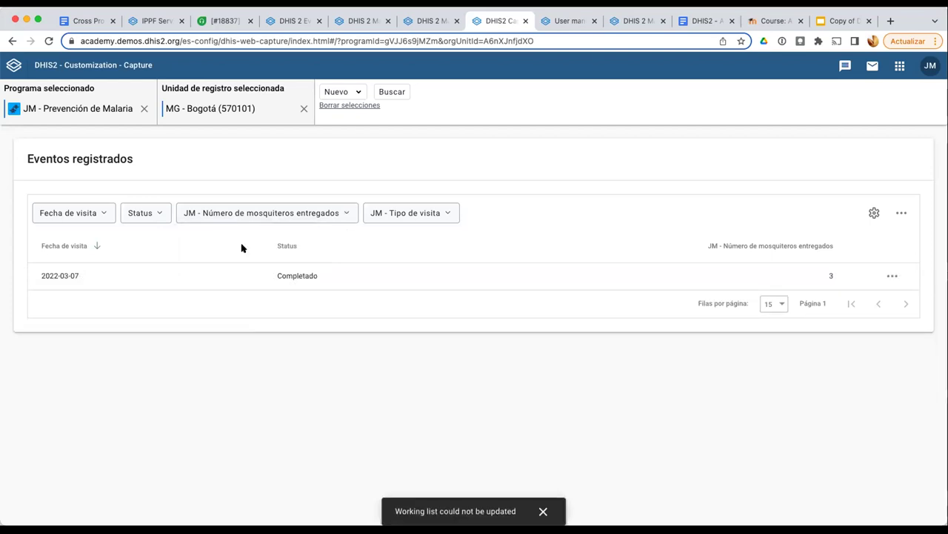
pyautogui.click(282, 214)
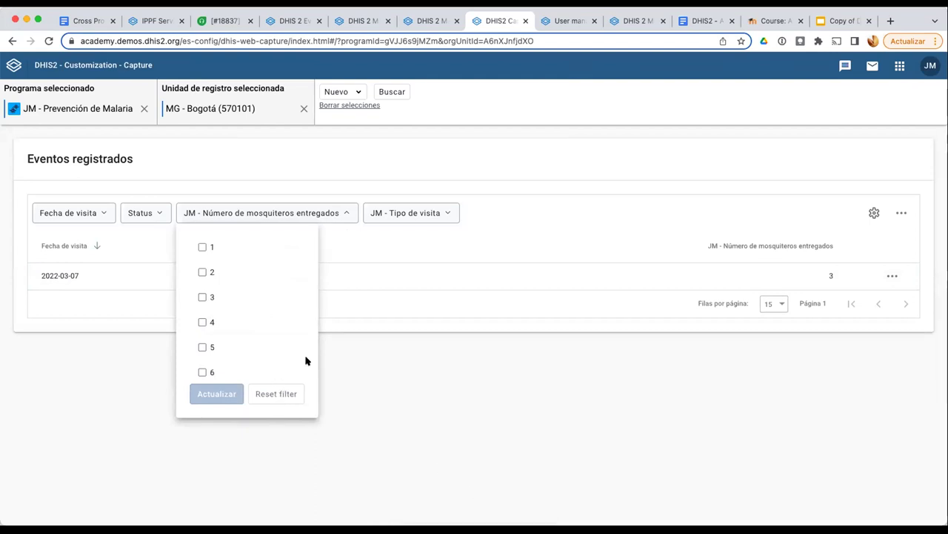
pyautogui.click(370, 369)
# Filter the event list by the value Inicial for JM - Tipo de visita
pyautogui.click(433, 215)
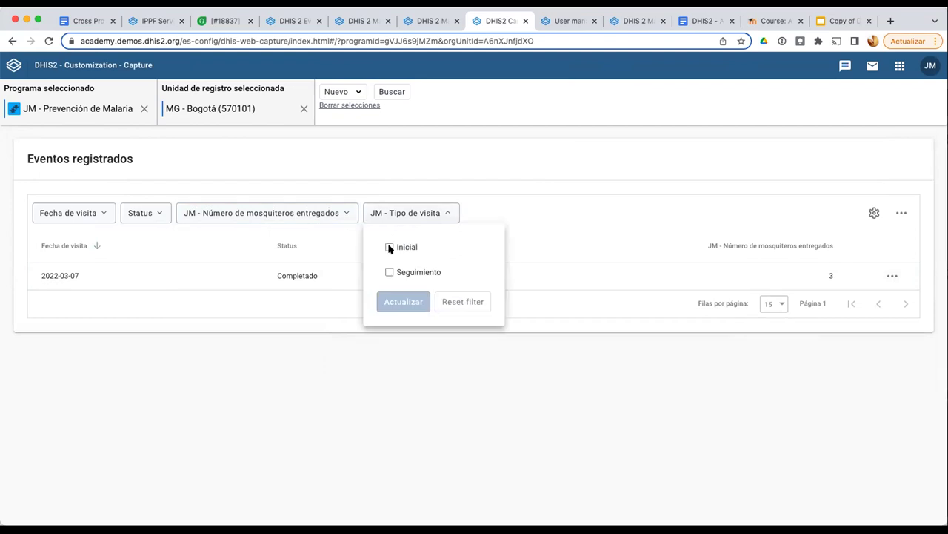
pyautogui.click(389, 246)
pyautogui.click(409, 302)
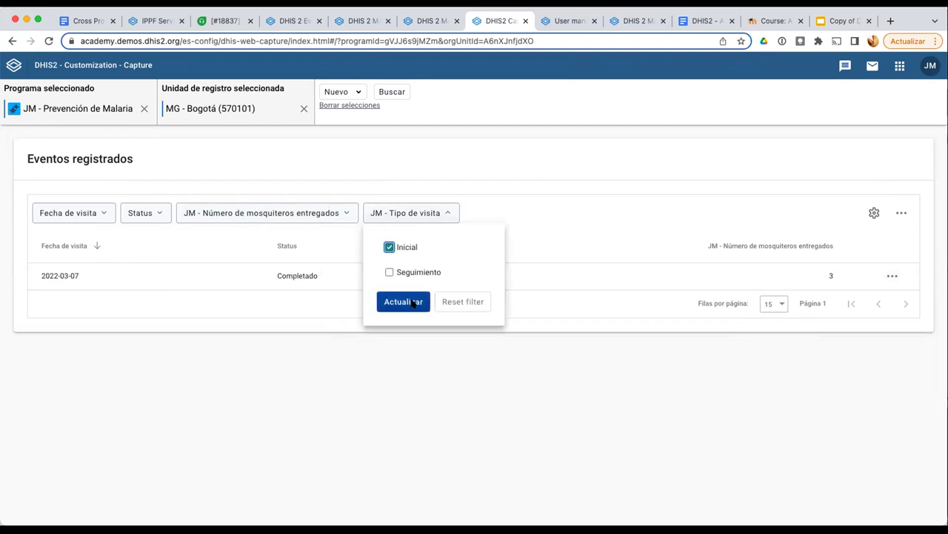